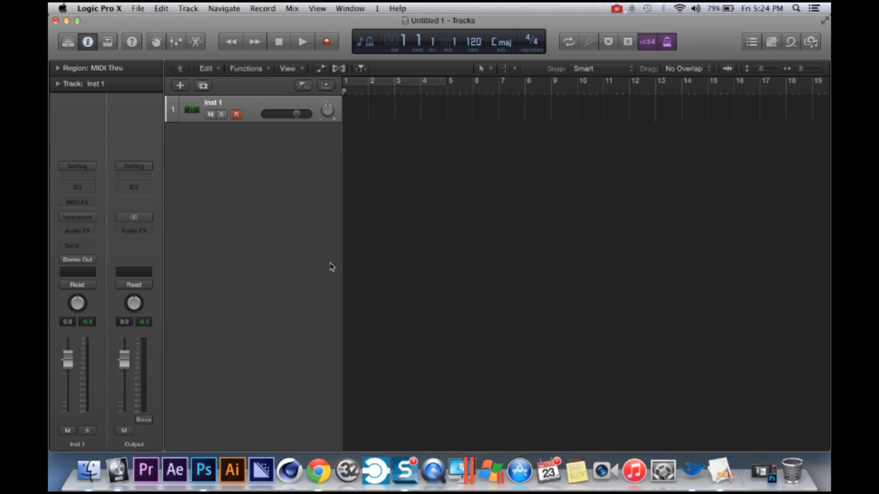
- Load the stereo Tone2 Gladiator AU instrument on the Inst 1 track and move its window aside
click(91, 217)
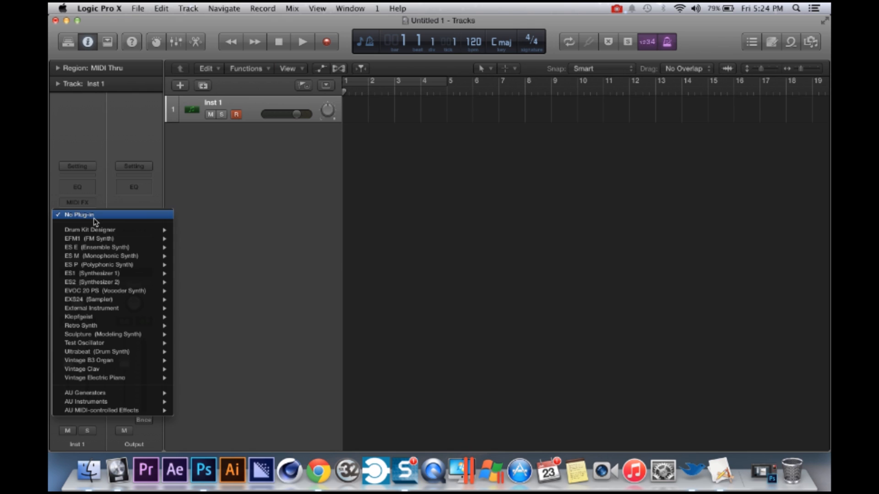
mouse_move(137, 402)
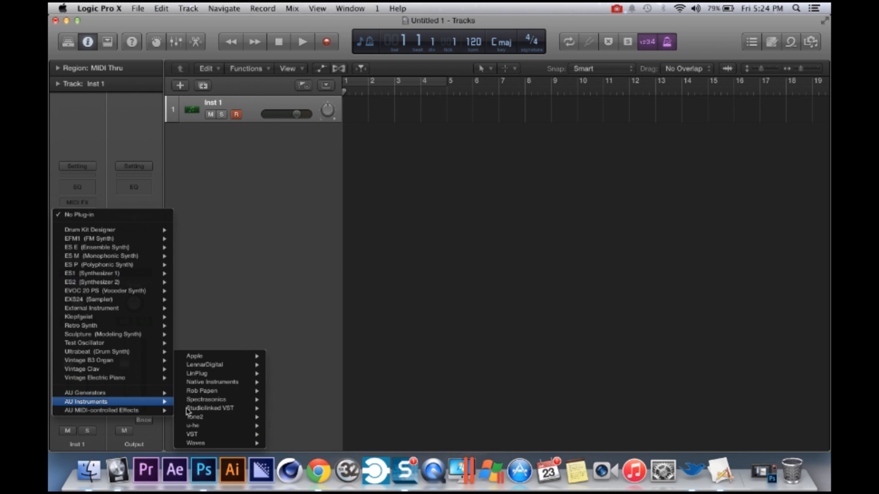
mouse_move(230, 421)
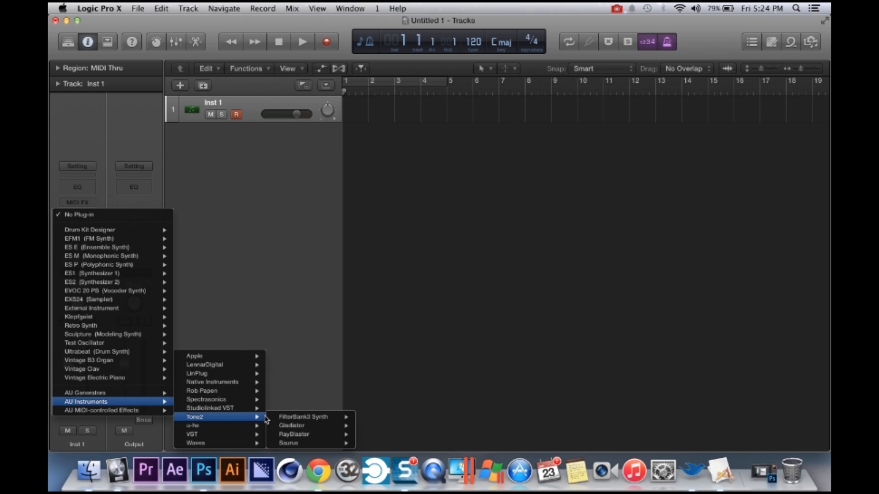
mouse_move(299, 427)
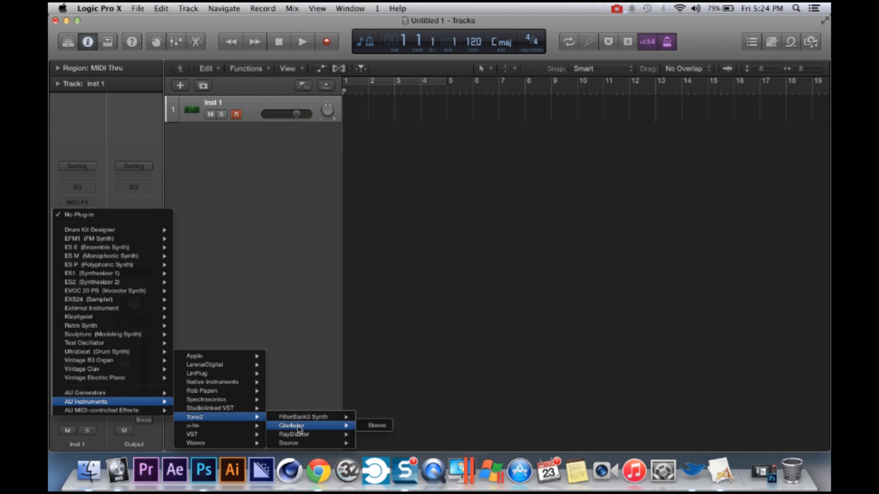
click(375, 426)
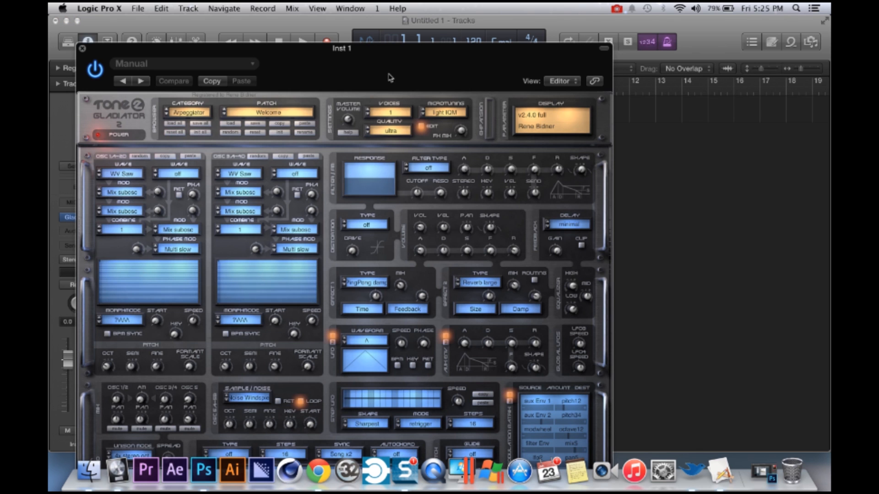
drag(402, 77, 451, 52)
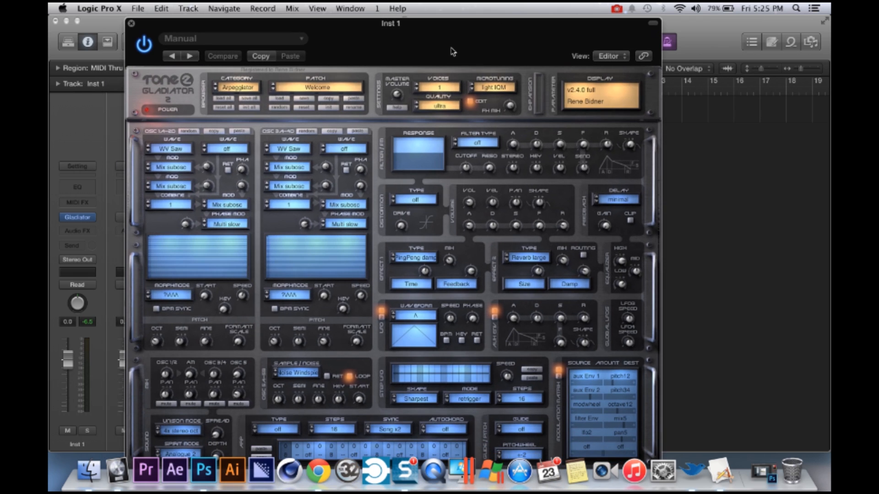
- Switch the Gladiator patch category to Lead and load the LD Krocha MF patch
click(225, 88)
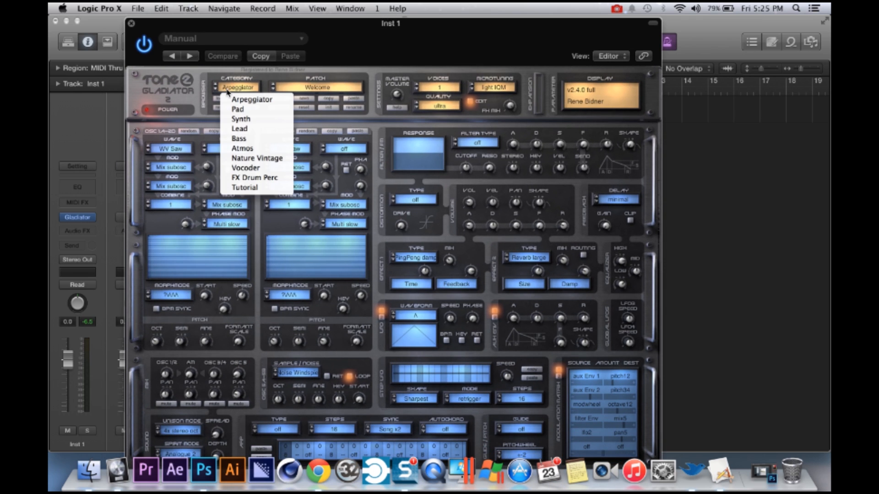
click(257, 129)
click(318, 90)
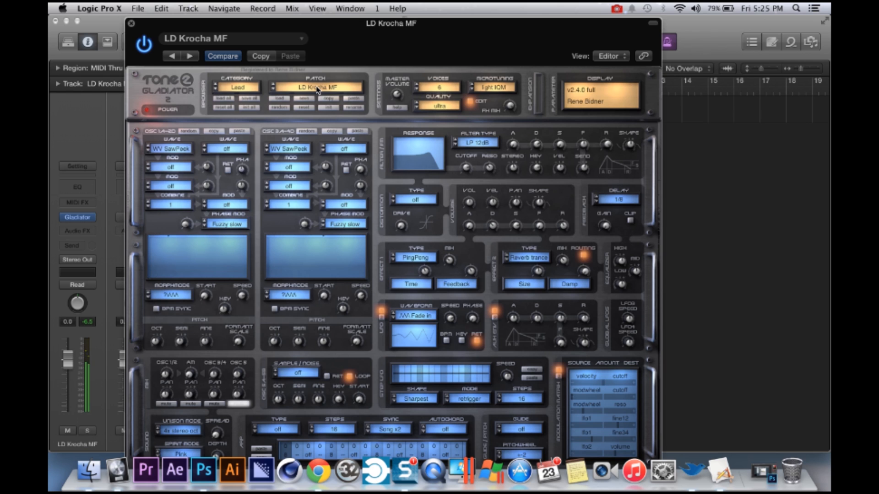
- Audition the Lead patches one after another, from LD Krocha MF through to LD Time for Sid MS
click(273, 90)
click(273, 91)
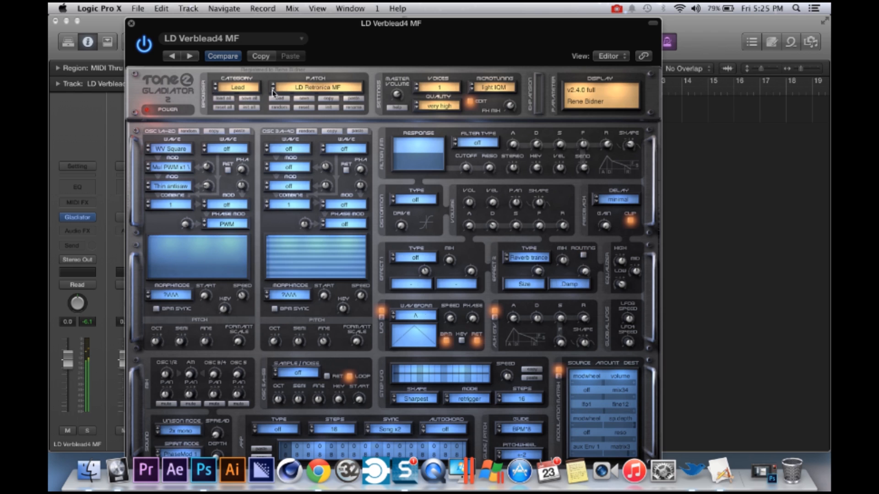
click(272, 90)
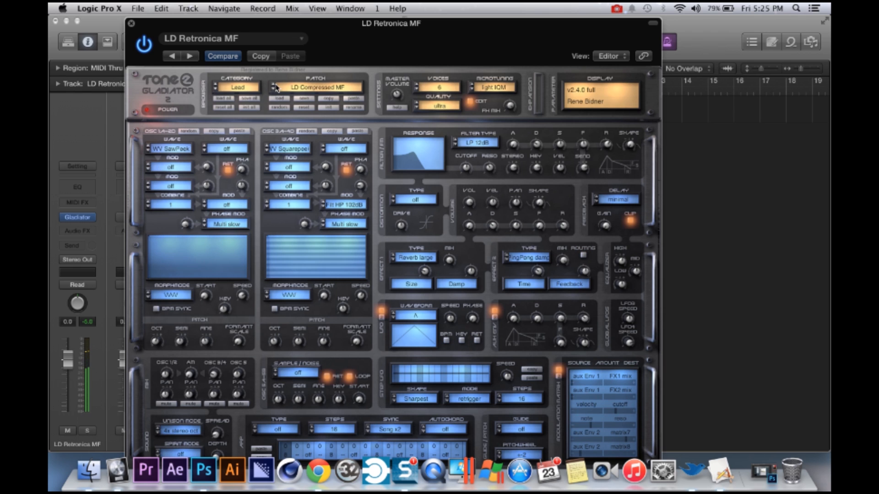
click(274, 87)
click(274, 86)
click(275, 86)
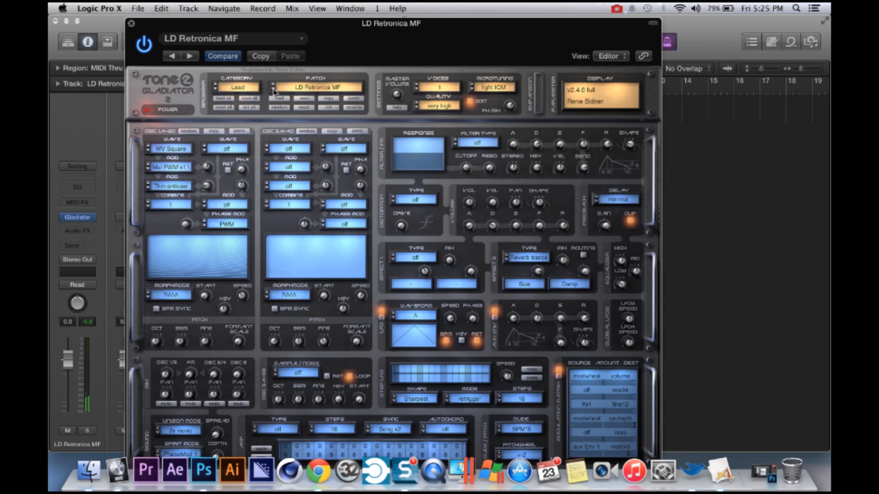
click(273, 91)
click(273, 91)
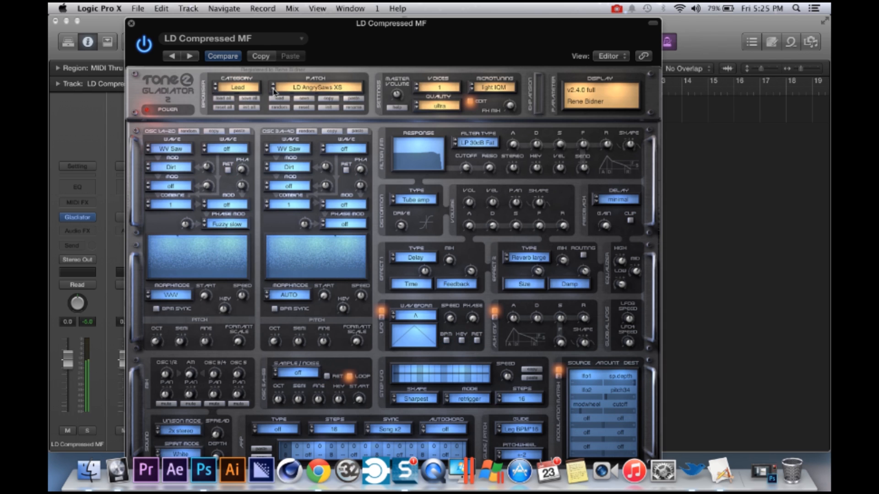
click(273, 91)
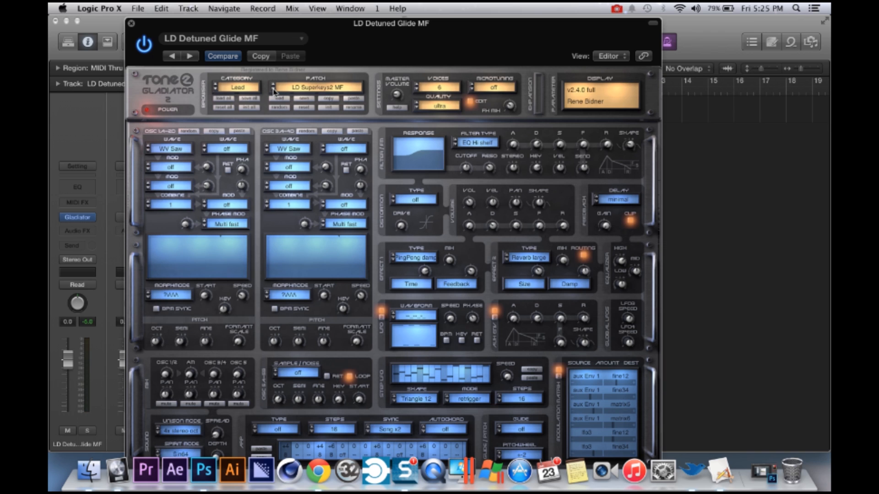
click(273, 91)
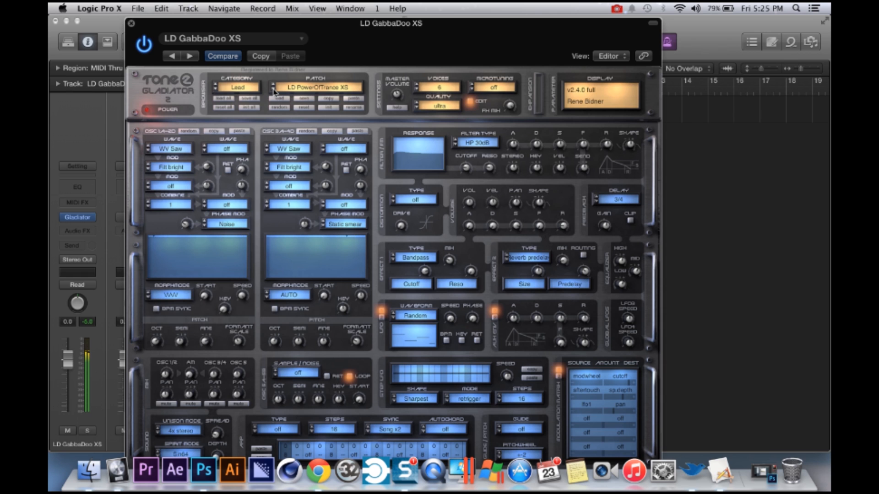
click(274, 91)
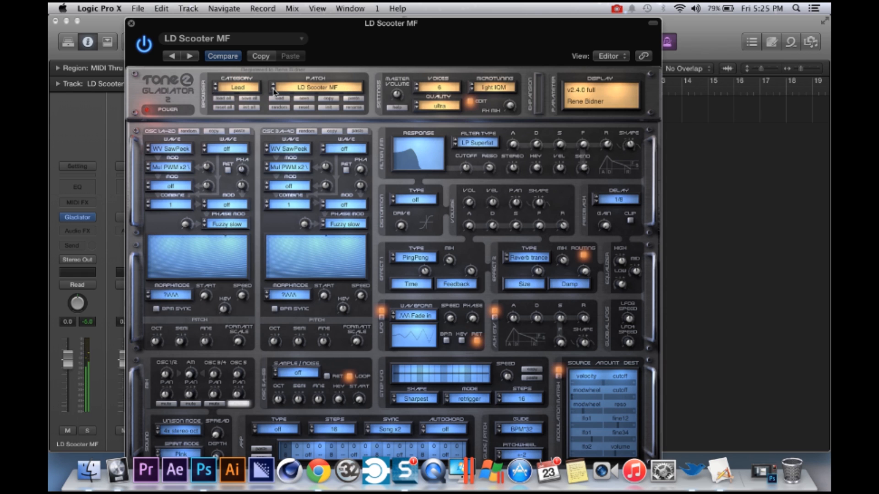
click(274, 90)
click(274, 91)
click(273, 91)
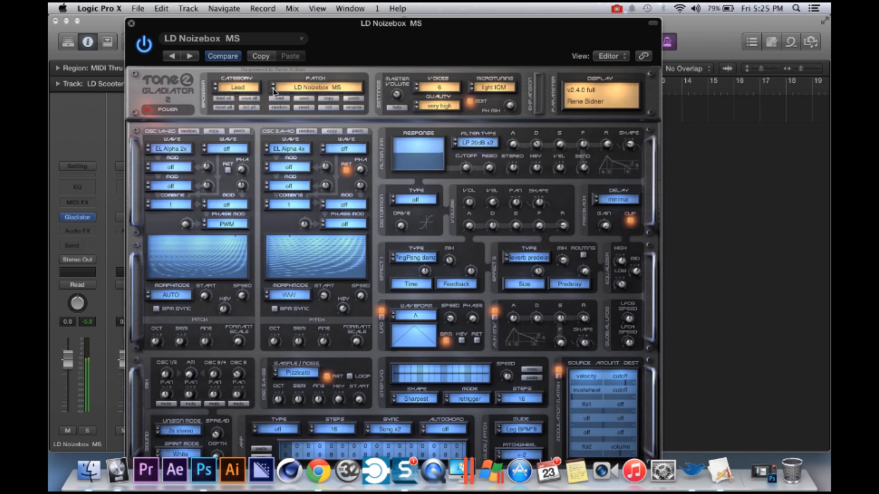
click(274, 91)
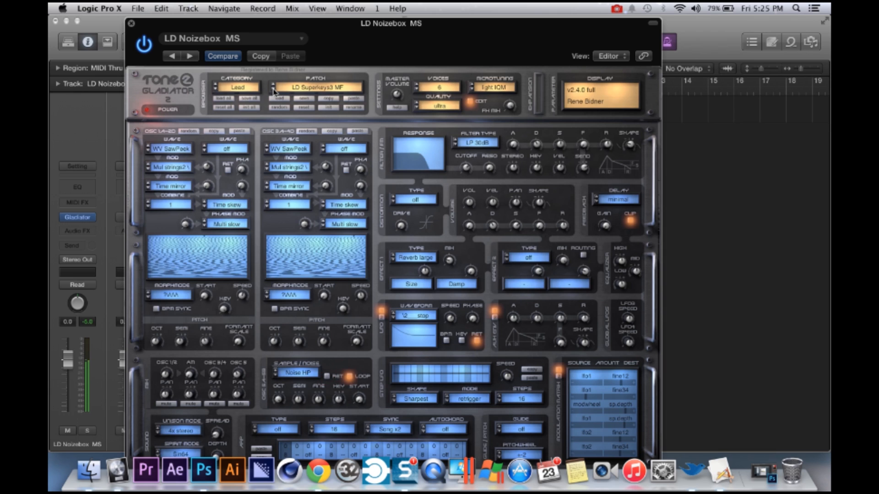
click(273, 91)
click(274, 90)
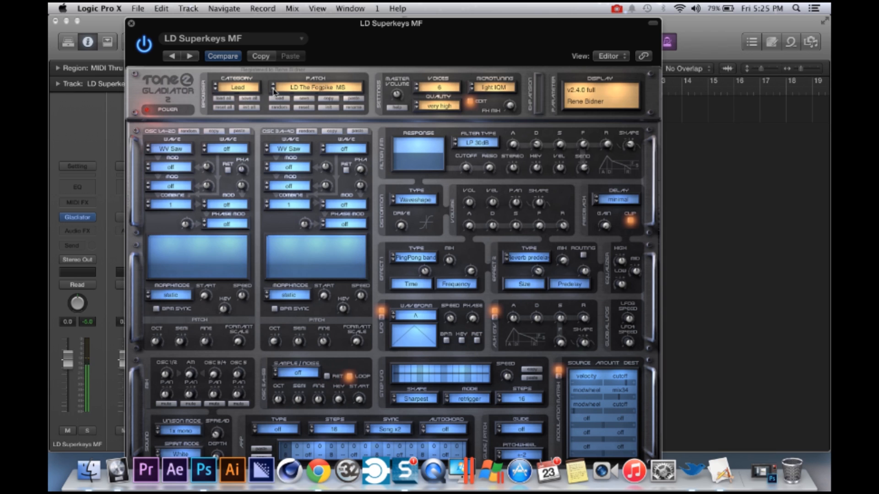
click(273, 91)
- Switch the patch category to Synth and load the SY Hoover2 MF patch
click(238, 87)
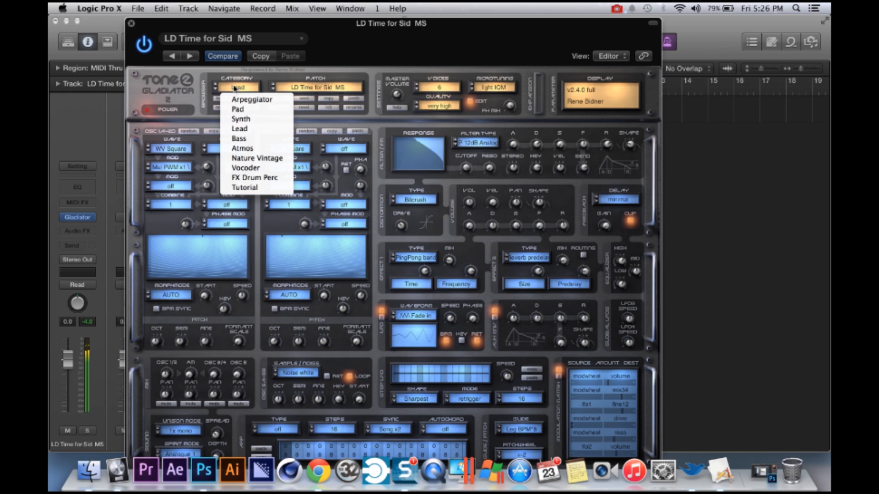
click(267, 118)
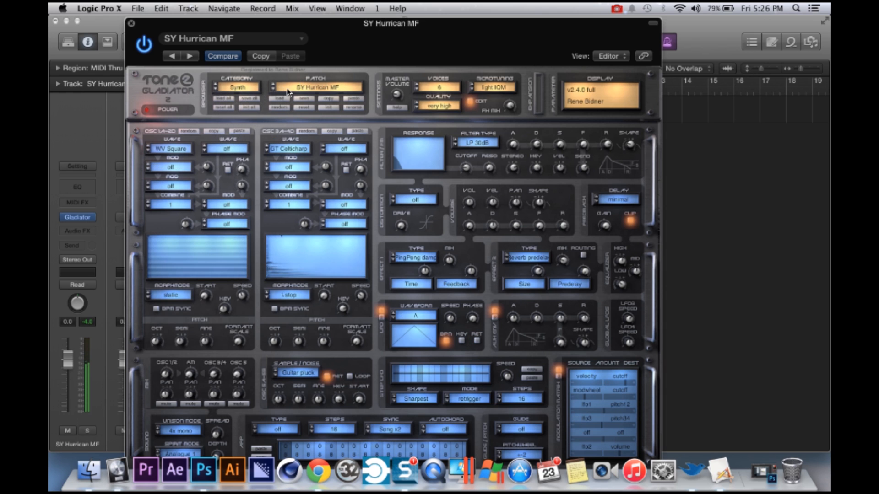
click(288, 92)
click(346, 374)
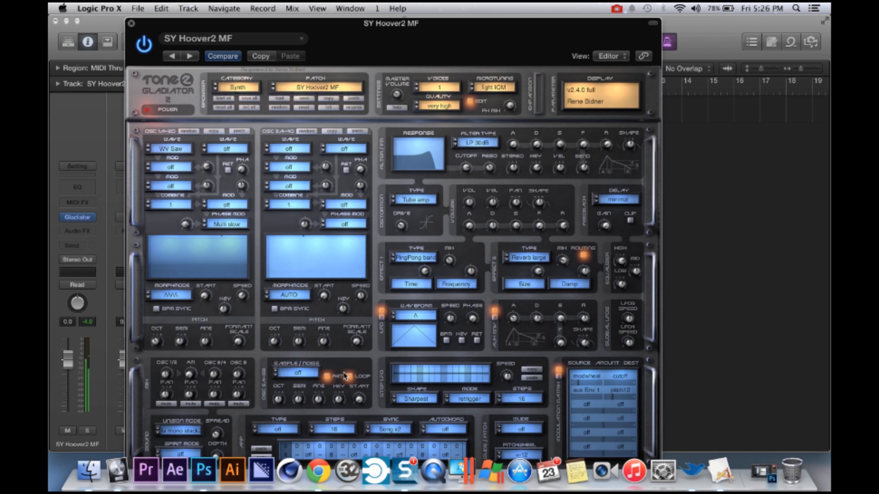
- Uncover the timeline, return the playhead to the start and enable the cycle range over bars 1 to 5
drag(387, 30, 474, 192)
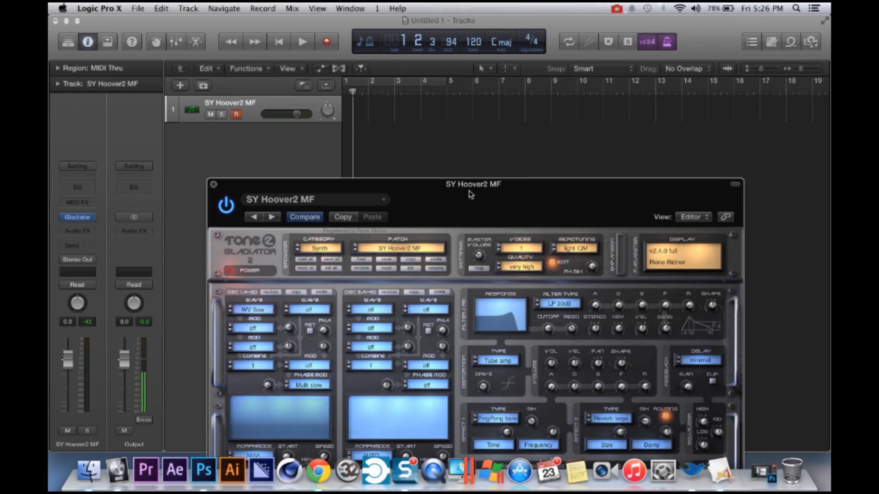
click(278, 41)
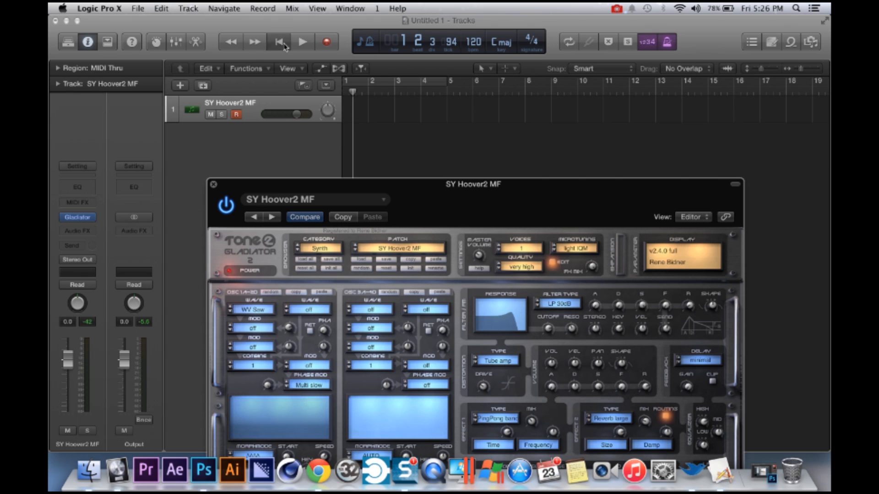
click(417, 84)
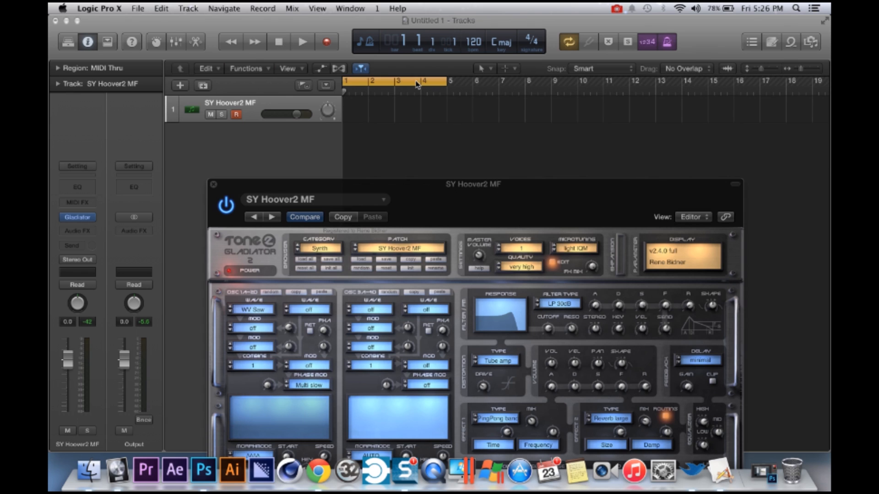
click(326, 44)
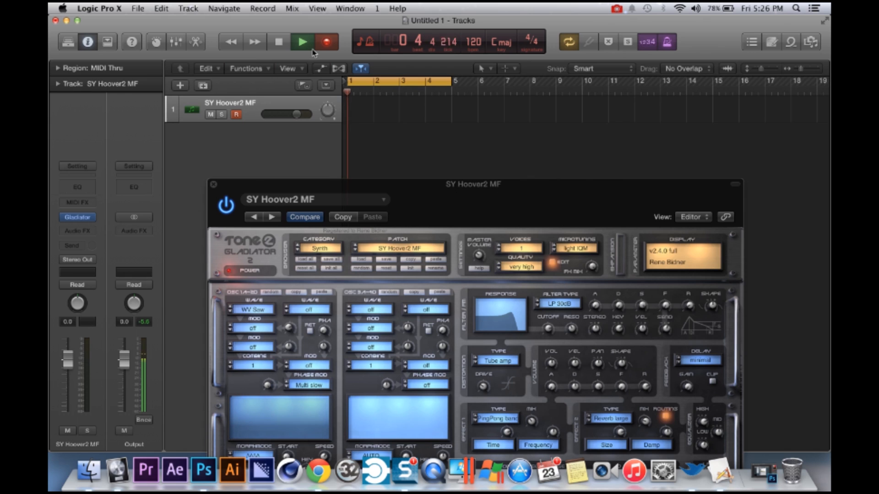
key(space)
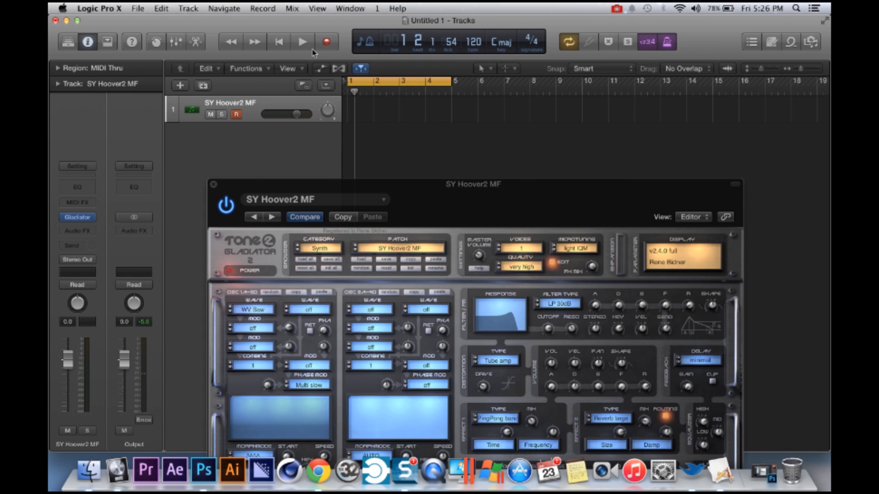
key(Return)
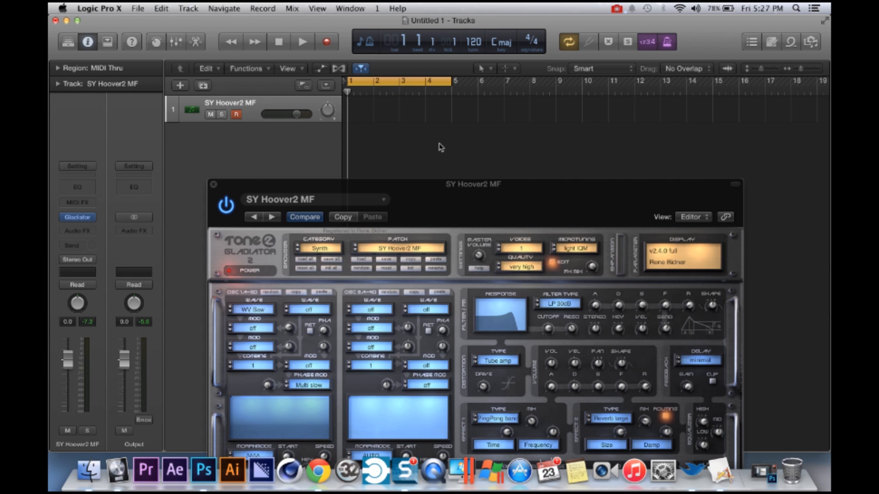
key(r)
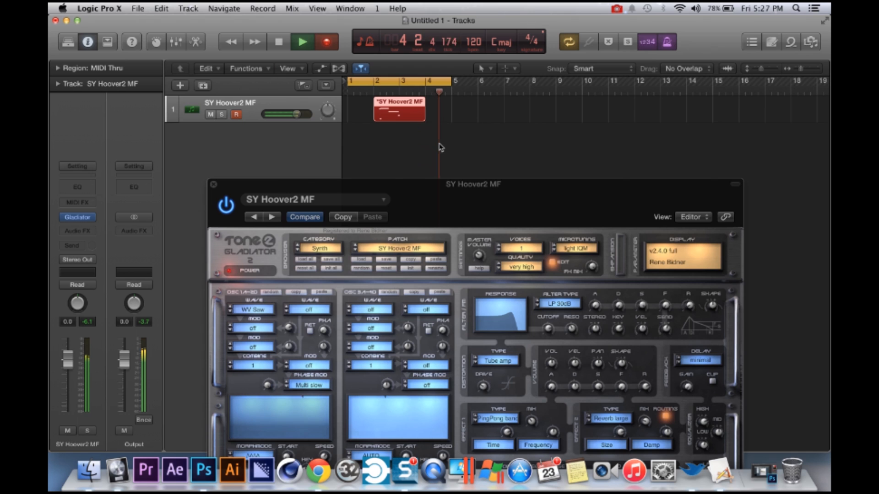
key(space)
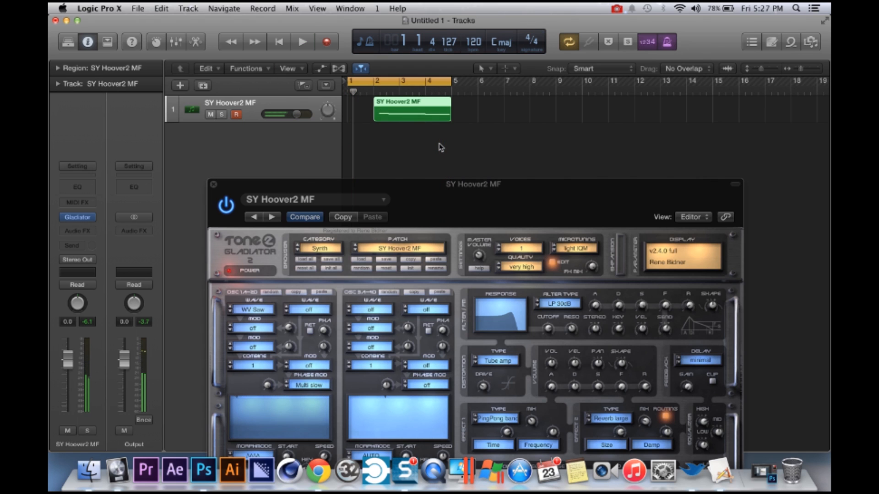
key(Delete)
- Record a four-bar MIDI melody on the SY Hoover2 MF track from the start of bar 1
key(Return)
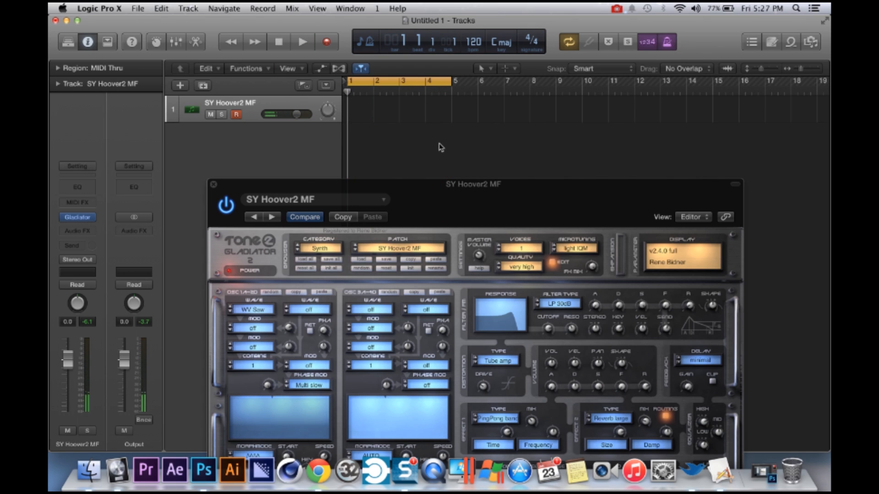
key(r)
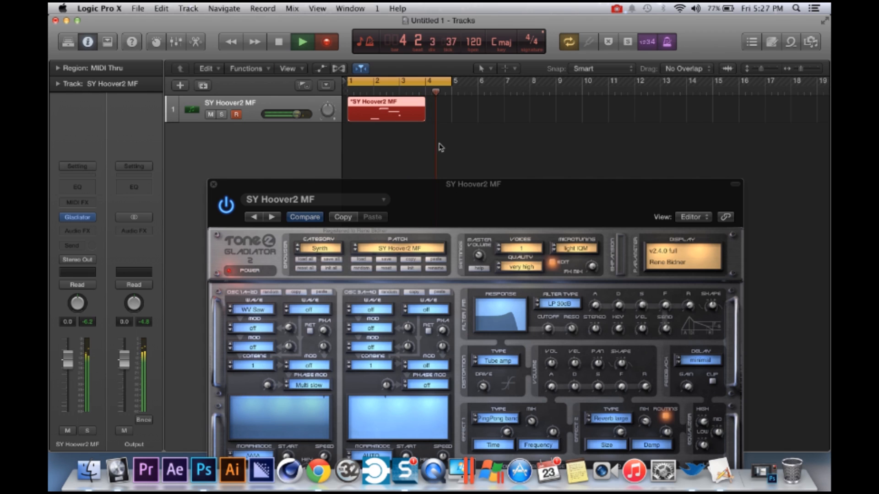
key(space)
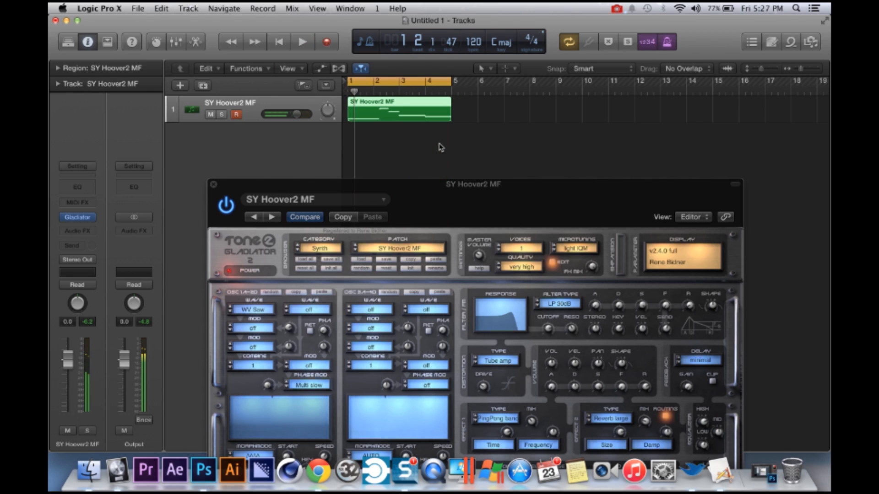
- Open the recorded region in the Piano Roll and align the first long note with the start of bar 1, checking it by playback
double_click(404, 116)
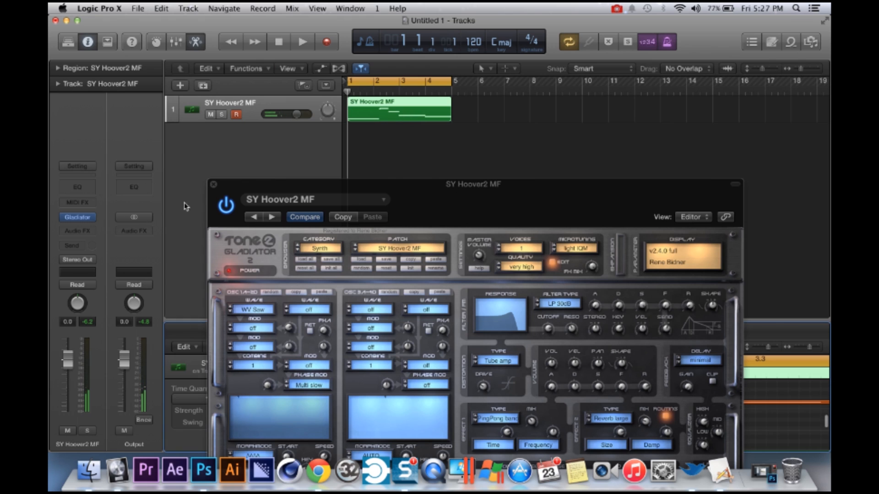
click(213, 185)
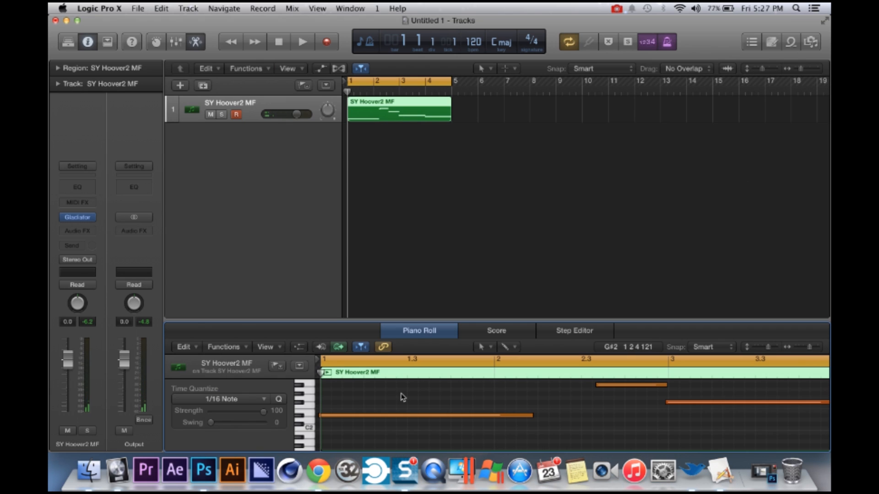
click(387, 416)
key(super+q)
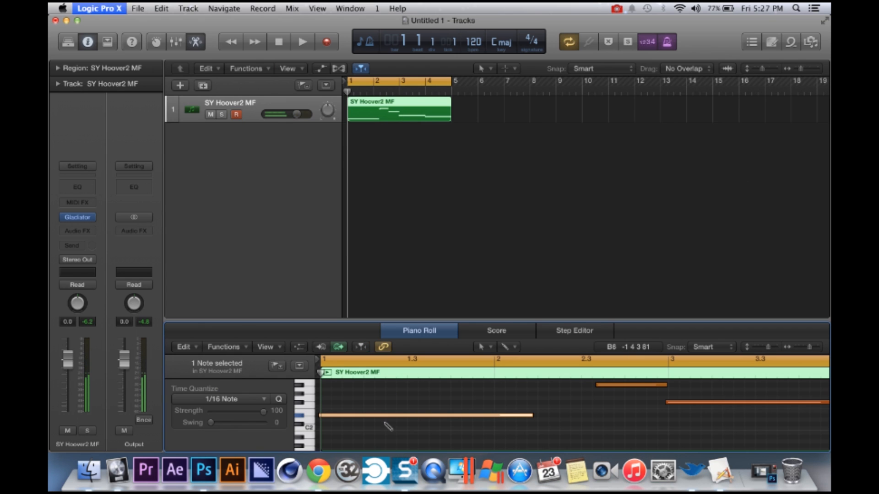
key(Escape)
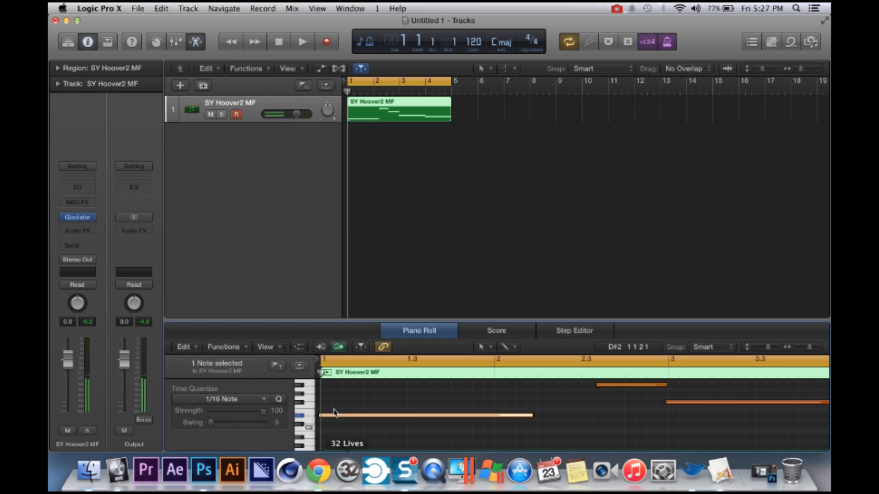
key(space)
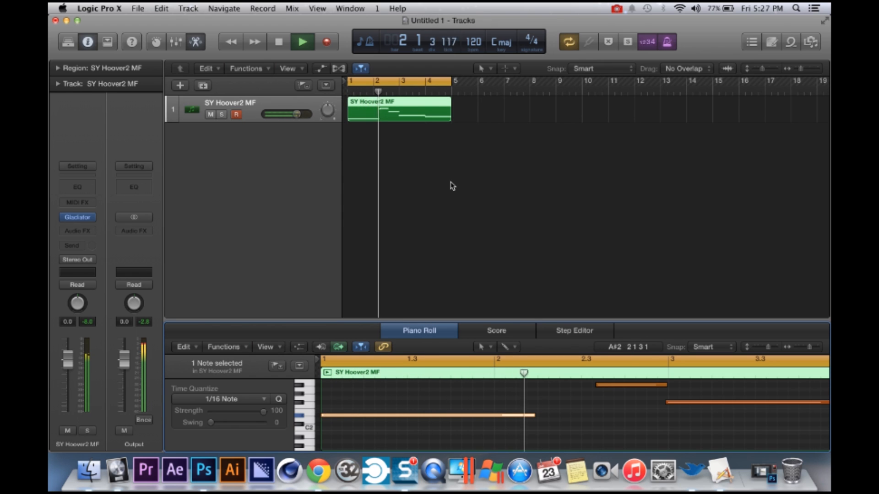
click(628, 294)
key(space)
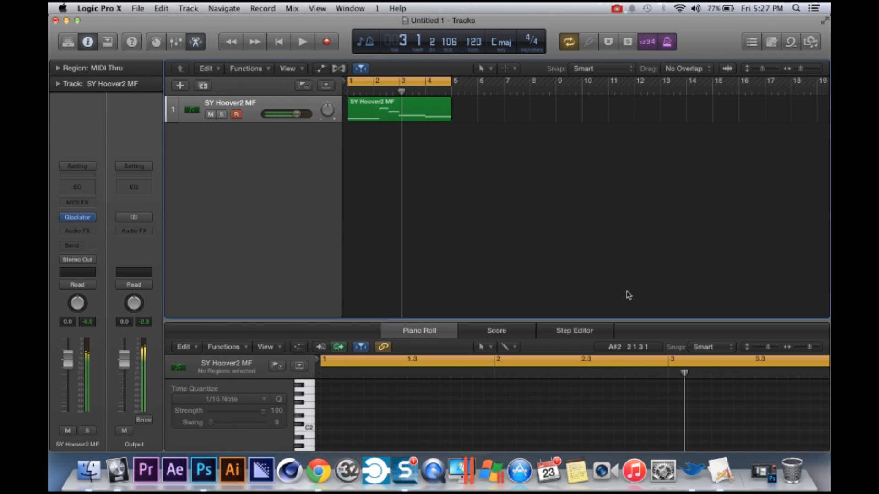
- Reselect the recorded region, shift its A#2 note in bar 2 slightly earlier and align the following long note with the start of bar 3
scroll(475, 419, left, 1)
scroll(476, 418, up, 10)
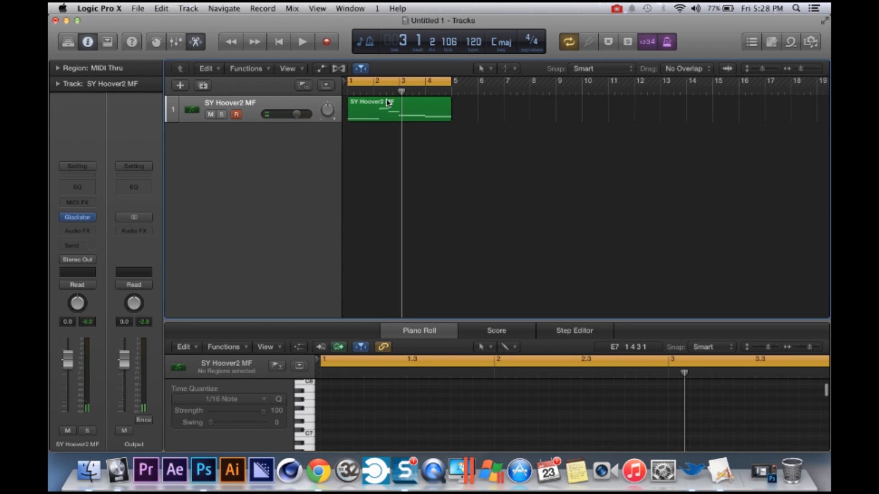
click(385, 118)
click(613, 414)
scroll(611, 416, up, 3)
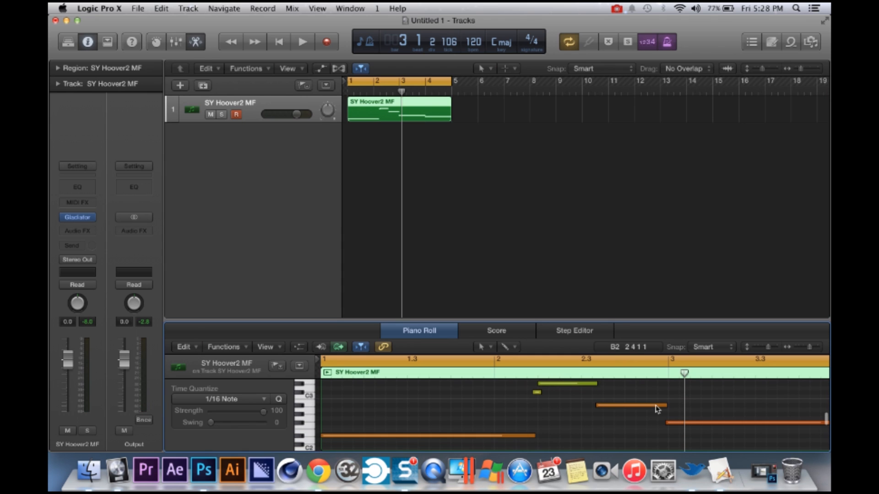
drag(600, 408, 598, 408)
click(675, 428)
drag(674, 428, 676, 427)
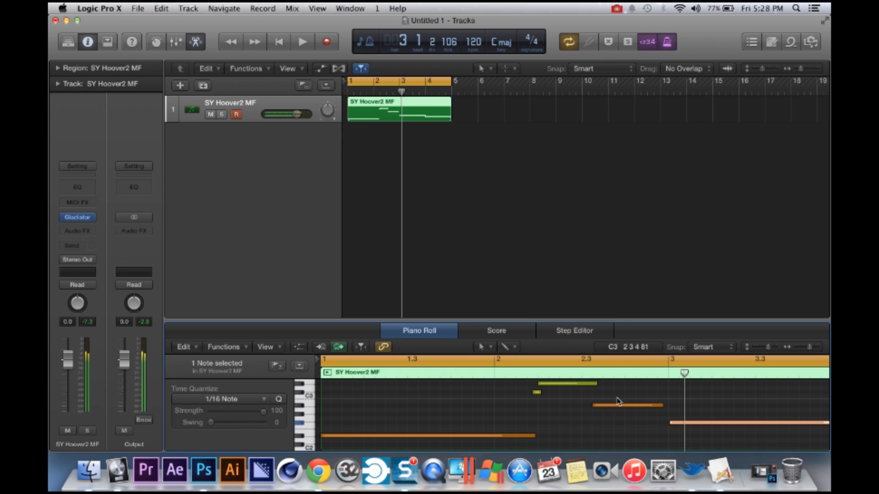
- Align the last note of the melody with the start of bar 4 and trim its end to bar 5
scroll(676, 429, right, 6)
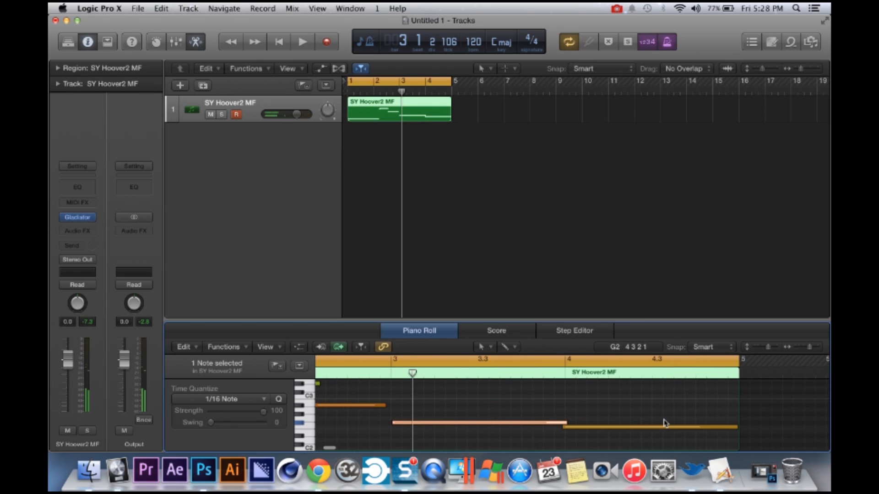
drag(573, 429, 577, 429)
click(713, 403)
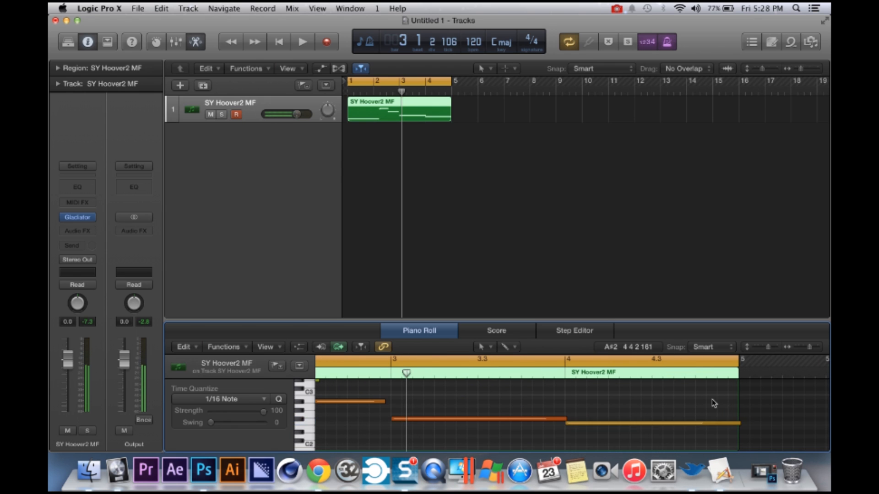
drag(742, 428, 738, 428)
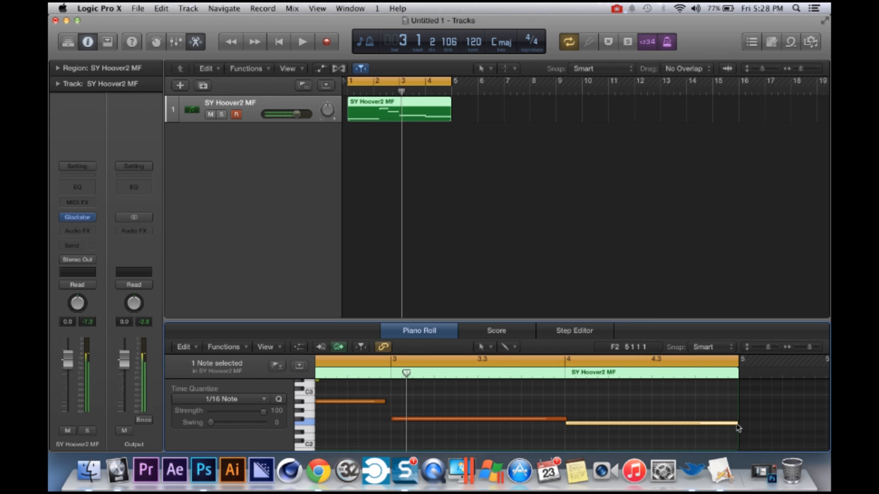
- Reposition the A#2 note in bar 2 so it ends just before bar 3, checking its timing by playback
key(space)
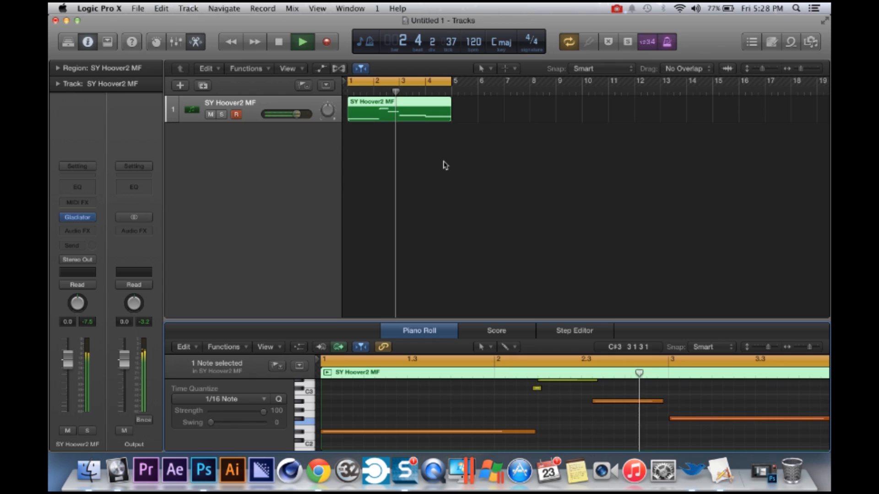
key(space)
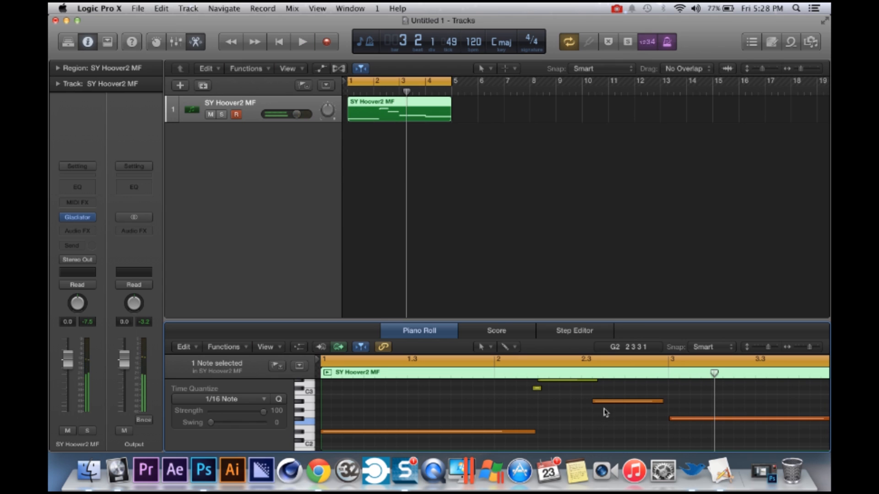
drag(607, 404, 618, 405)
key(space)
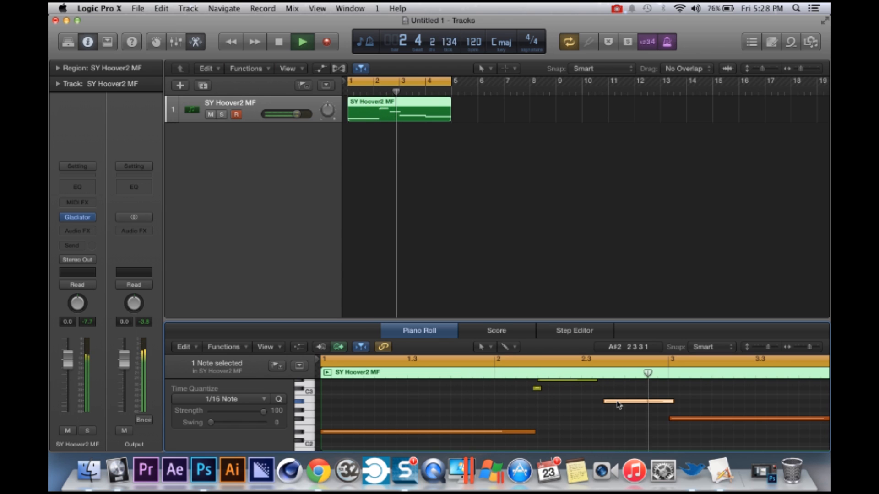
key(space)
drag(618, 405, 615, 407)
key(space)
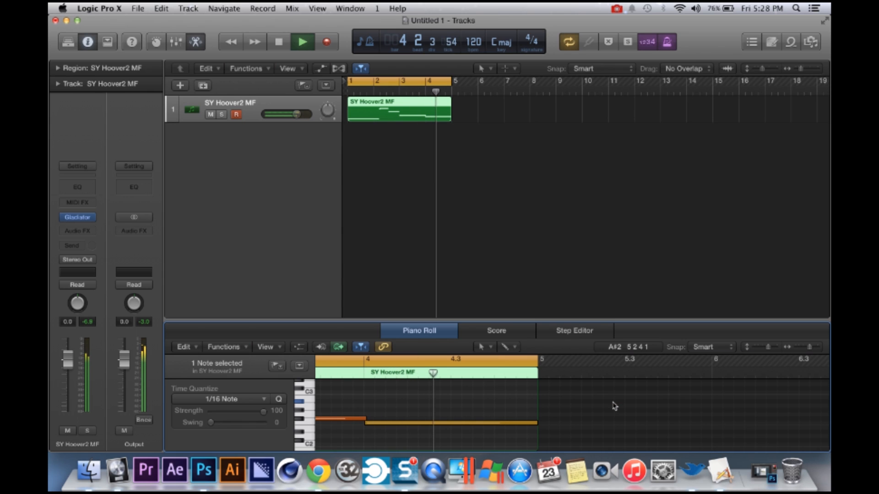
key(space)
- Lower the SY Hoover2 MF track volume to -2.3 dB and duplicate the track with a copy of its melody region at bar 1
drag(301, 114, 298, 115)
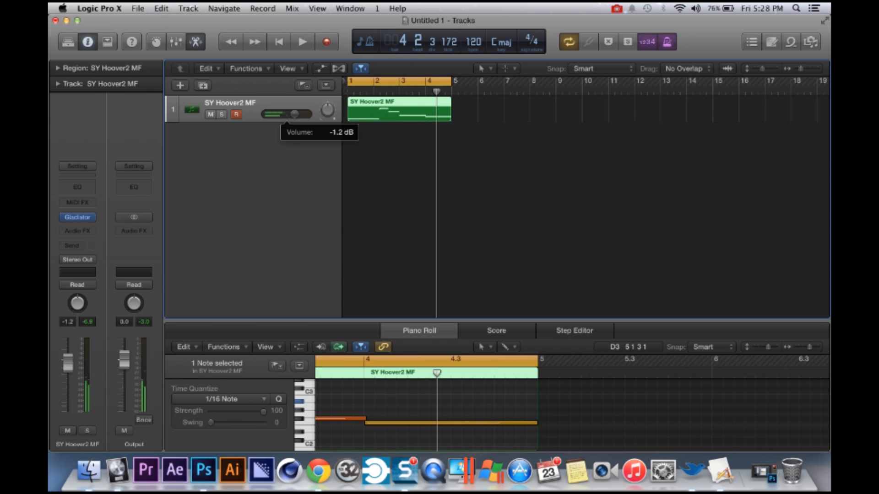
key(super+d)
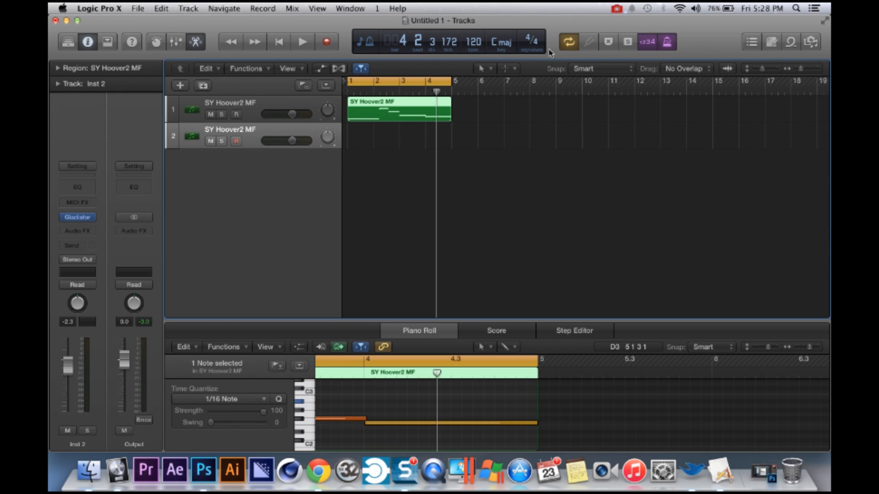
click(443, 114)
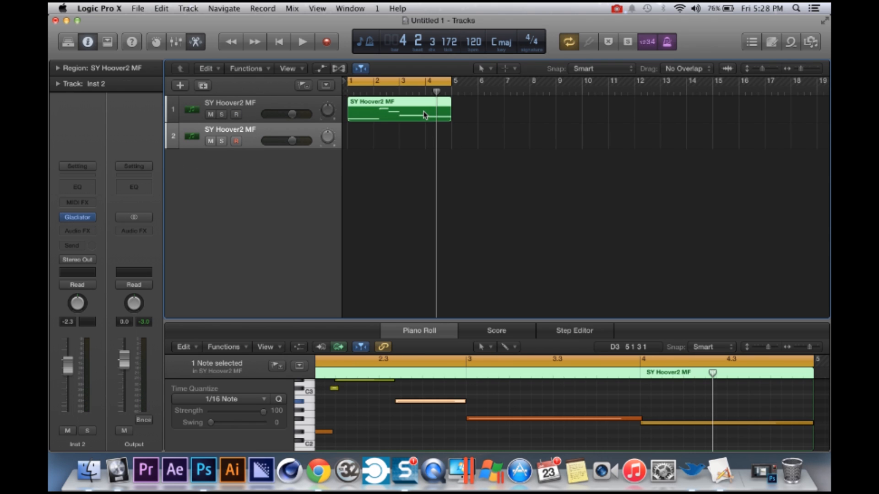
key(Return)
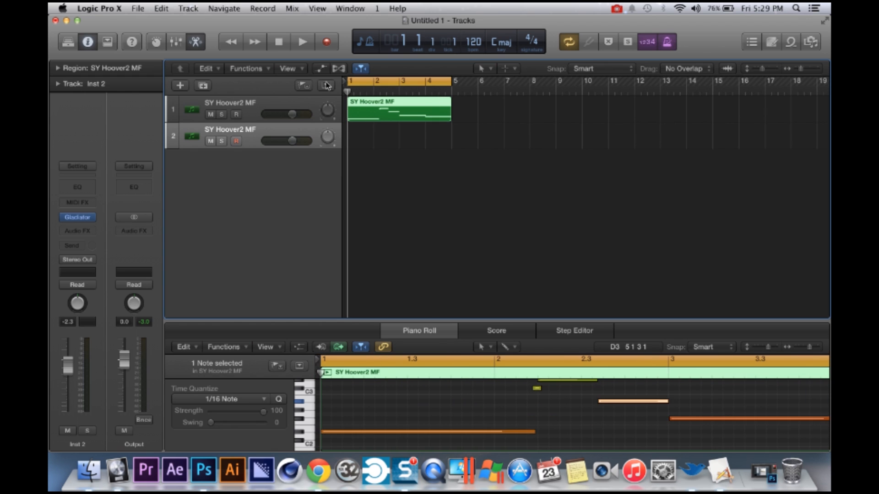
key(super+v)
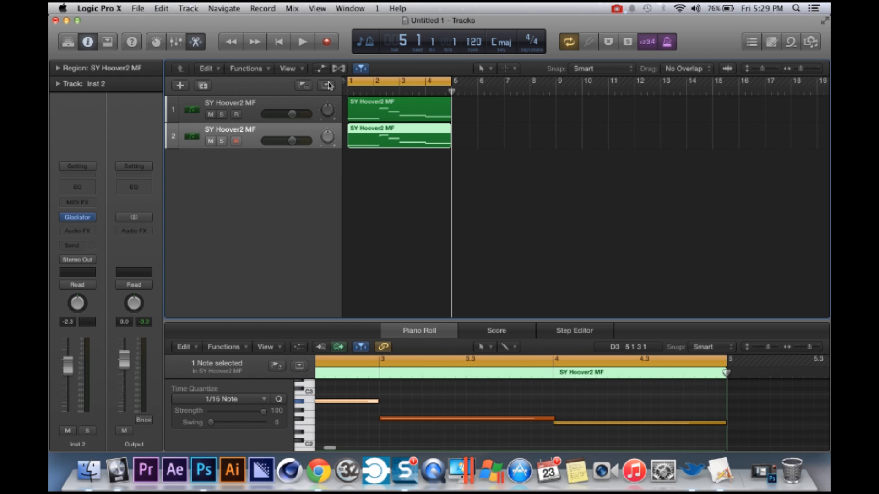
- Switch the duplicate track's Gladiator patch category to Lead and lower the track's volume to -9.8 dB
click(77, 219)
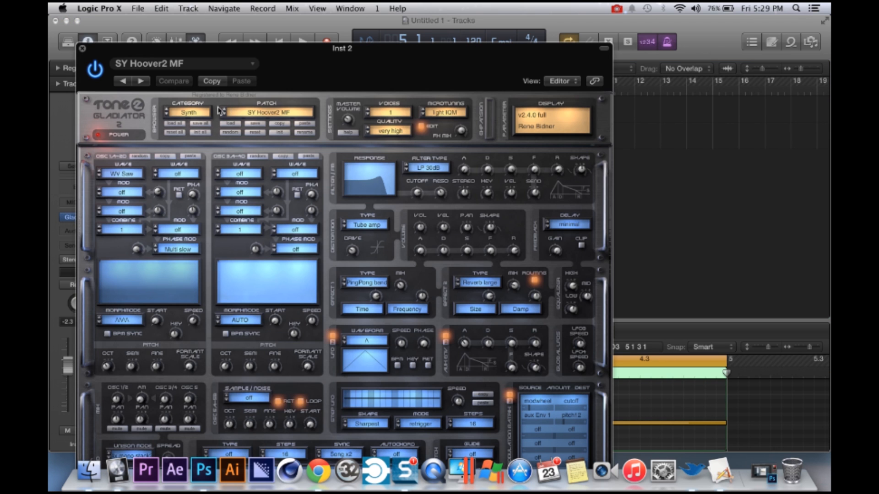
click(196, 113)
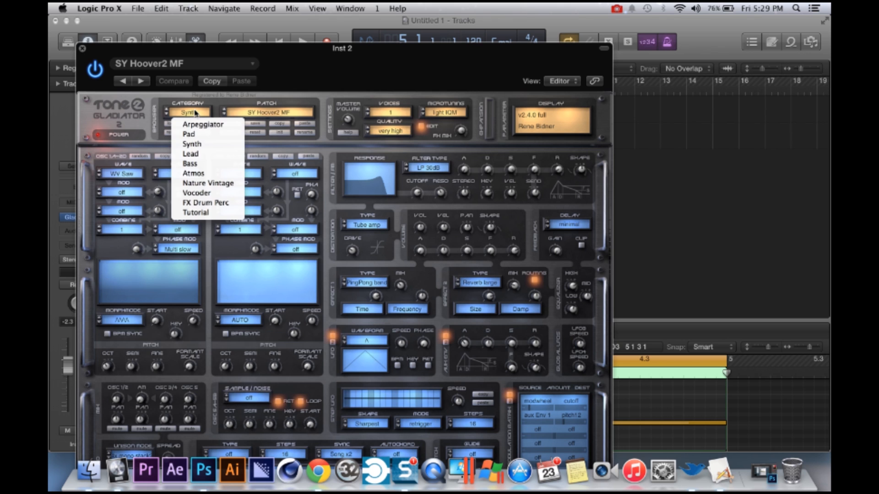
click(202, 154)
drag(303, 49, 341, 253)
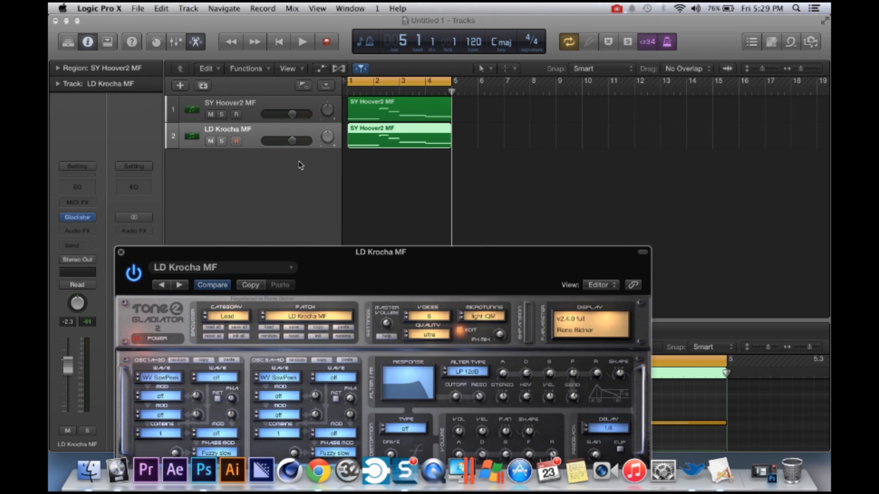
drag(293, 143, 288, 143)
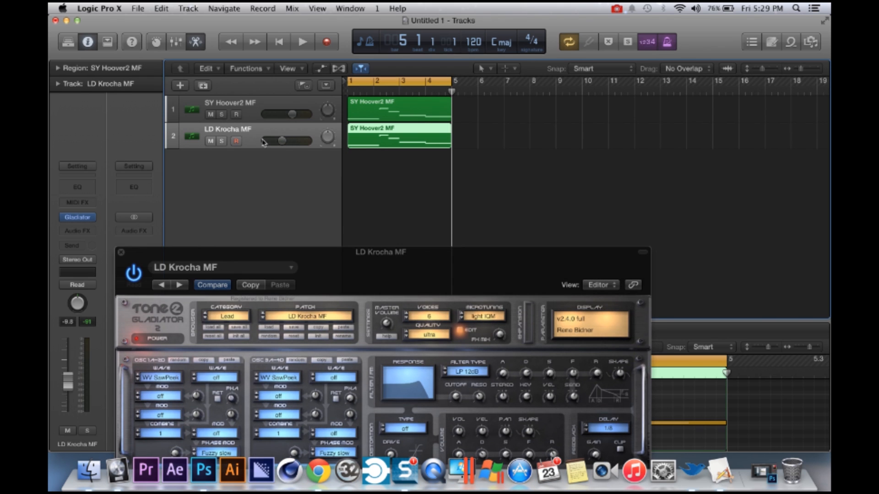
- Step through the Lead patches during playback from LD Krocha MF to LD Retronica MF, and close the Gladiator window
key(space)
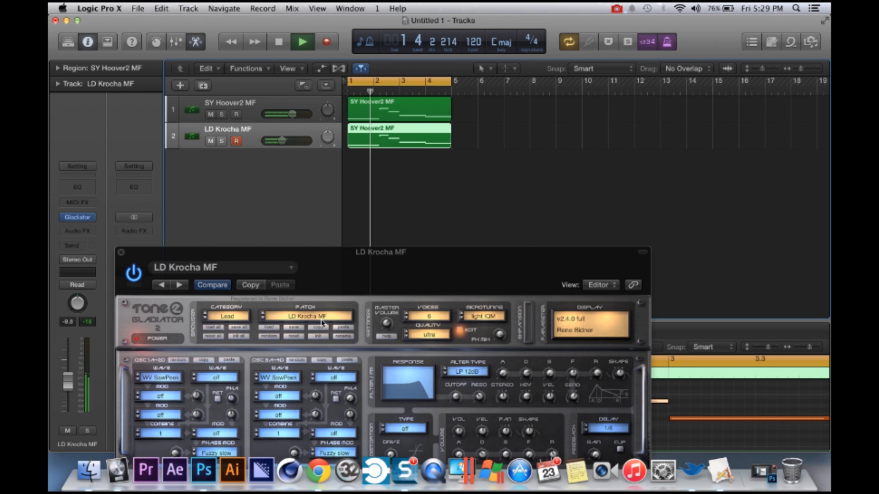
click(263, 322)
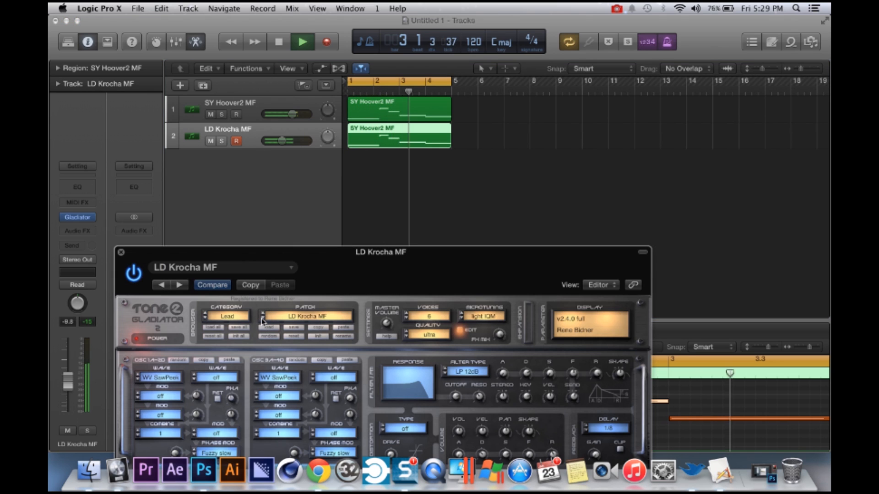
click(264, 322)
click(263, 322)
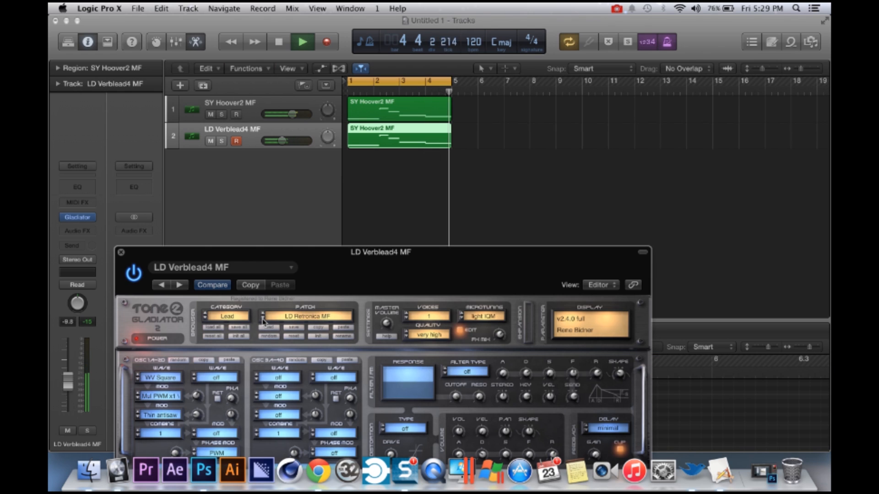
key(space)
click(411, 146)
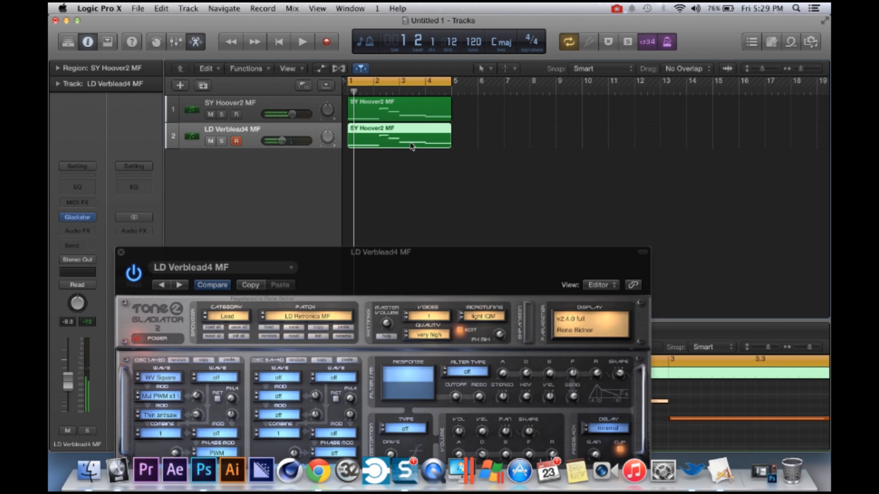
click(121, 253)
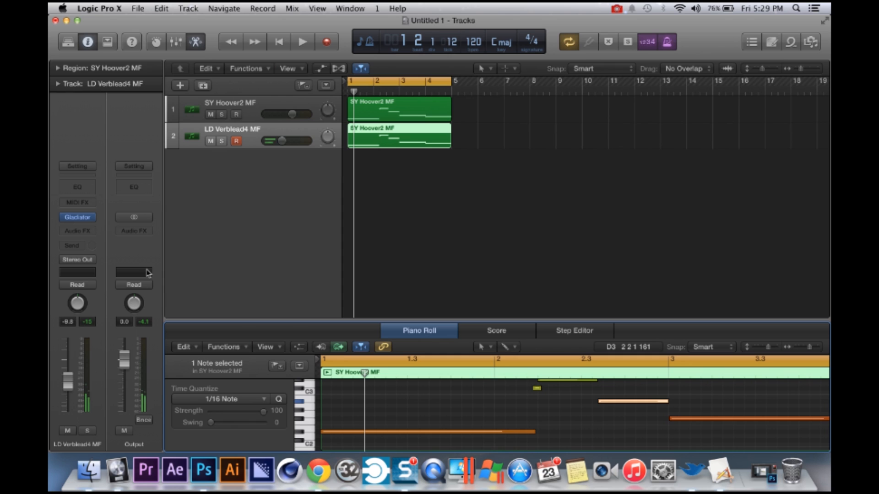
- Transpose all notes in the second track's region up two octaves and lower that track's volume to -11.2 dB during playback
key(super+a)
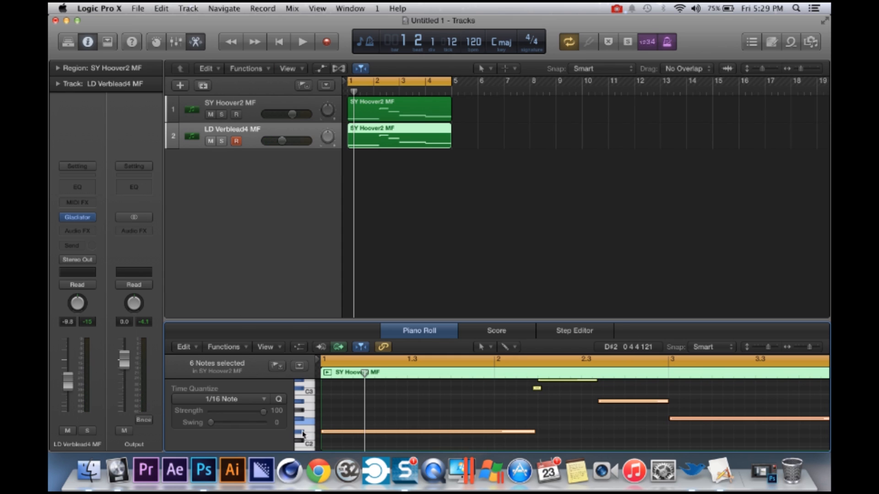
drag(340, 432, 338, 383)
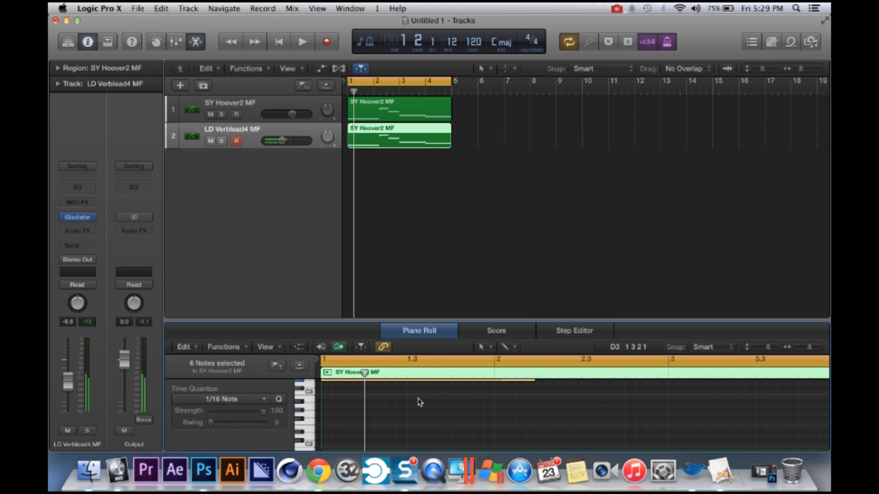
drag(338, 426, 341, 398)
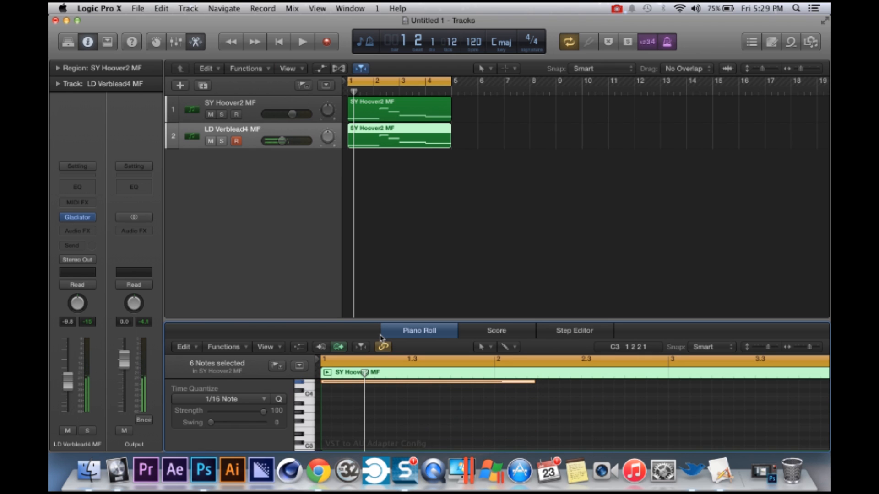
key(space)
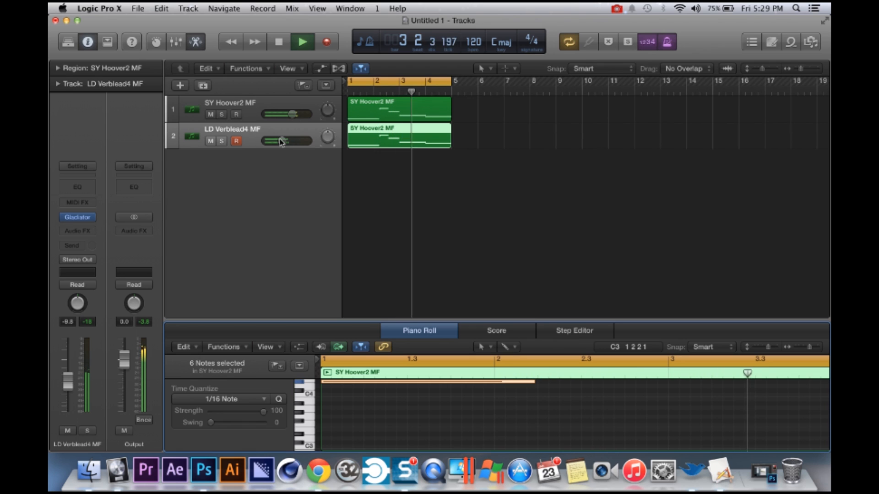
drag(282, 142, 278, 143)
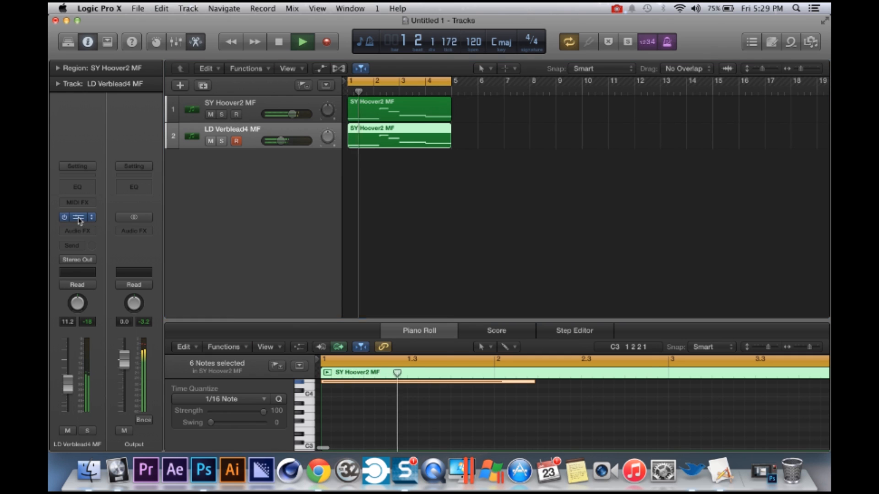
- Step through more Gladiator Lead patches to LD AngrySaws XS, play the loop from bar 1, and close the Gladiator window
key(v)
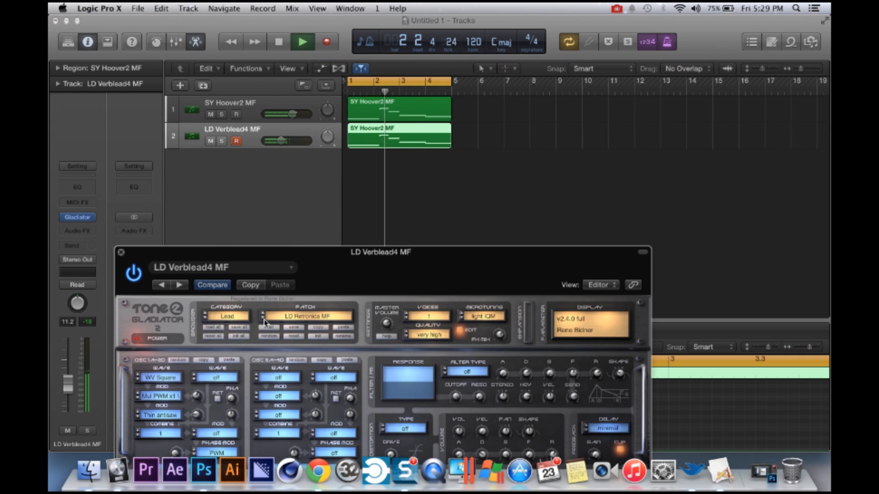
click(262, 319)
key(space)
key(space)
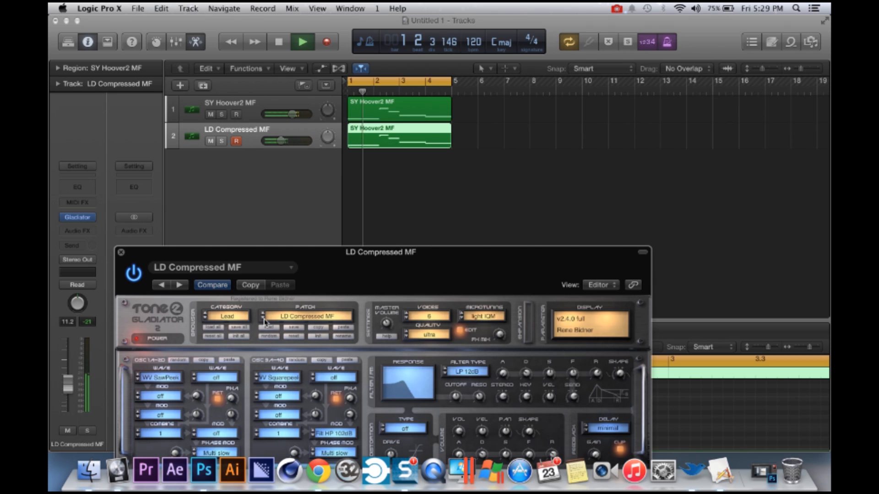
click(263, 320)
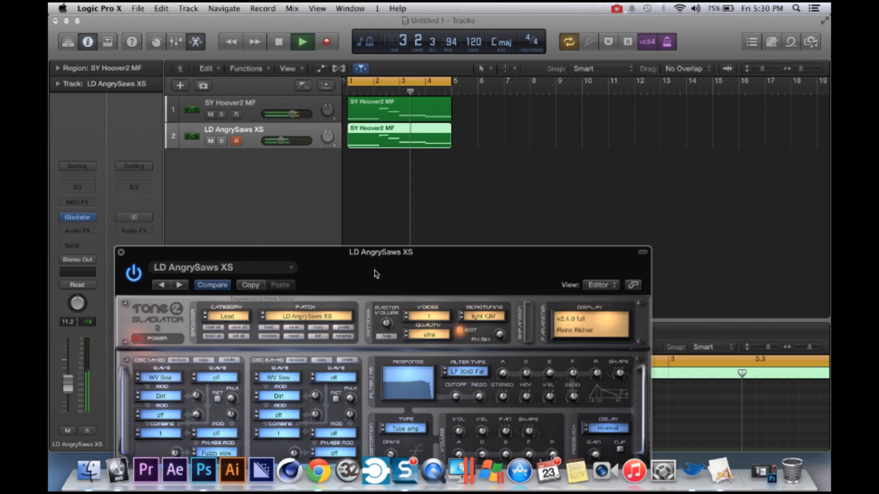
key(space)
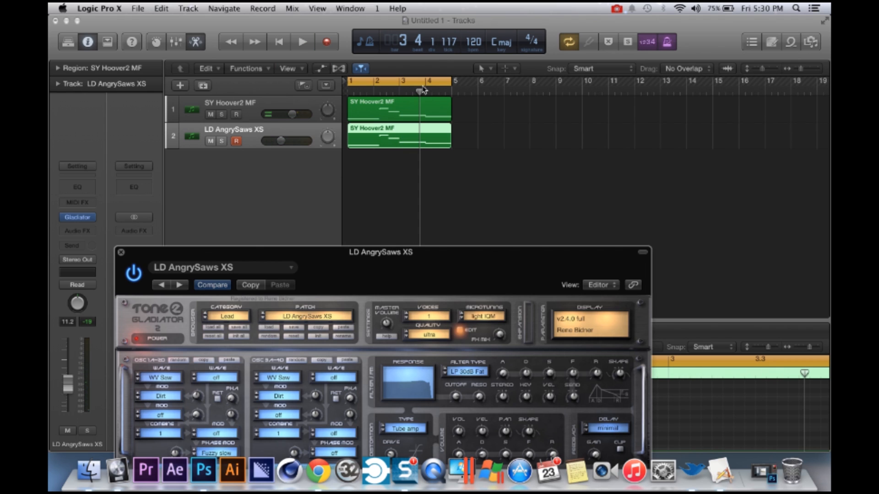
click(349, 92)
key(space)
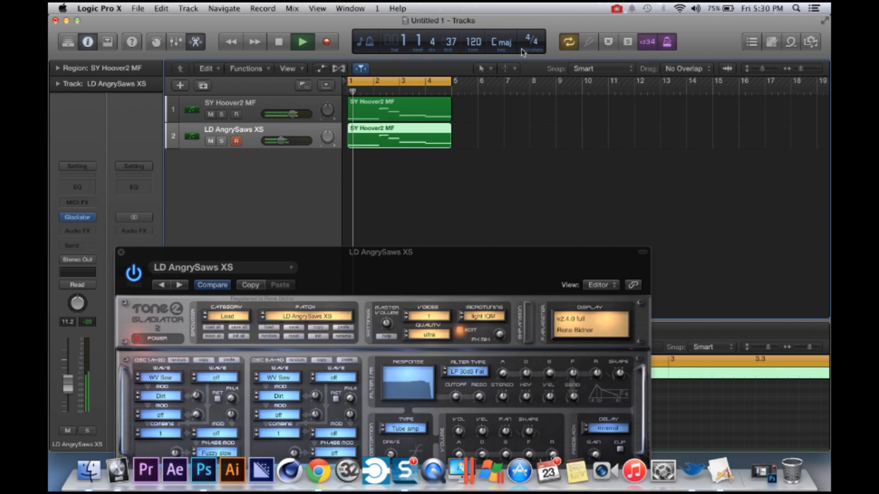
click(121, 252)
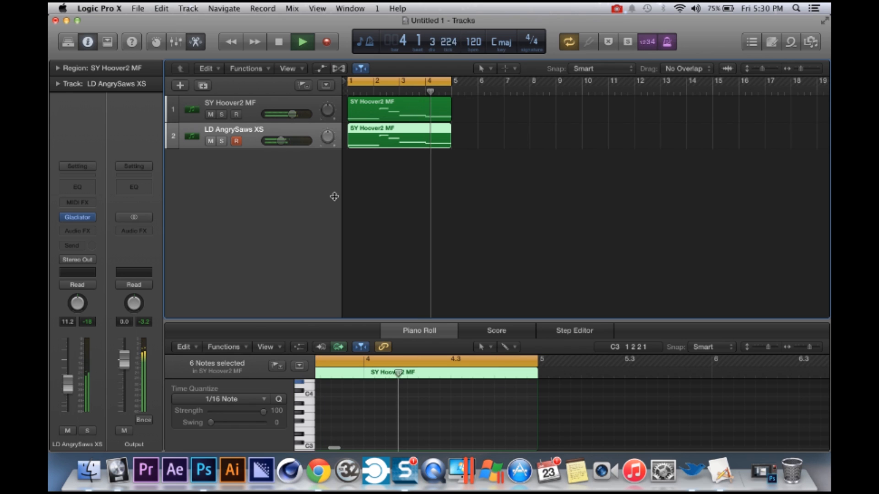
key(space)
- Copy the four-bar regions of both tracks to bar 5
click(405, 177)
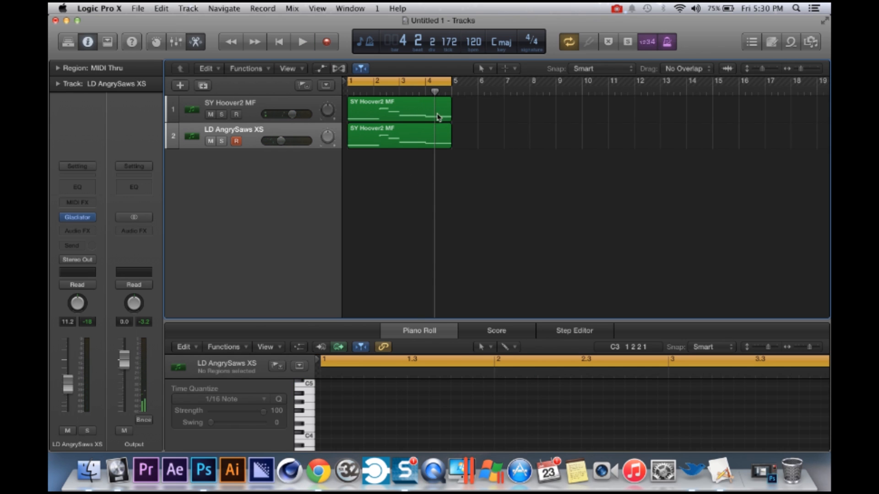
key(Return)
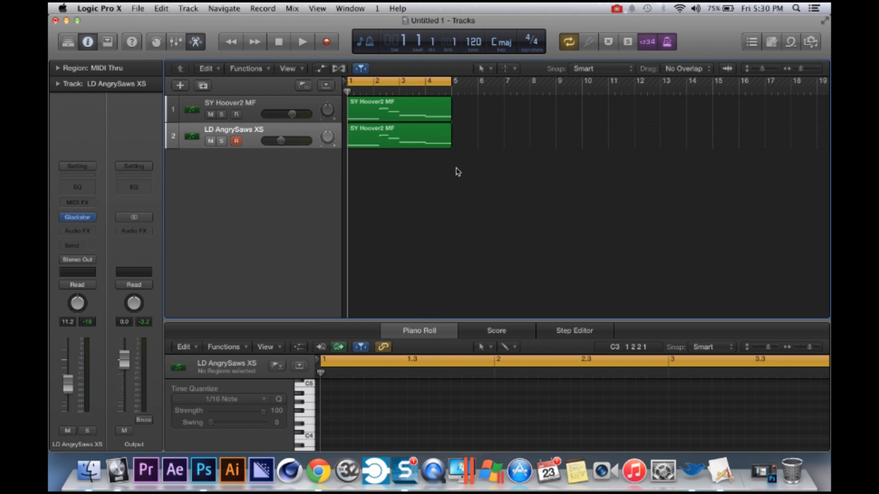
drag(457, 143, 404, 116)
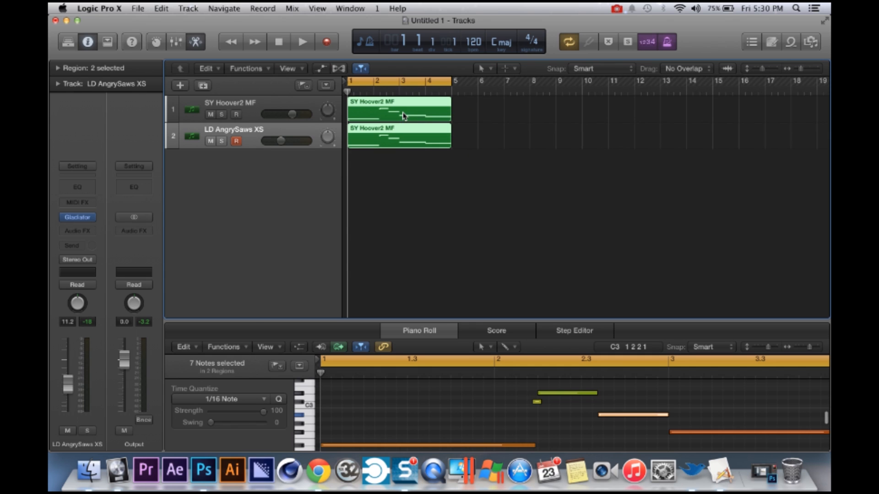
drag(350, 92, 452, 94)
key(super+v)
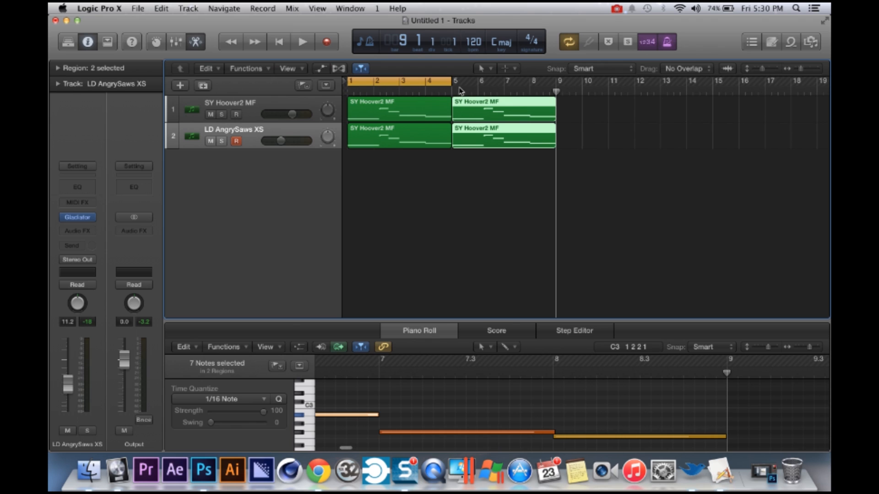
- Play the four-bar loop from bar 1 to review the layered melody, and return the playhead to the start
key(Return)
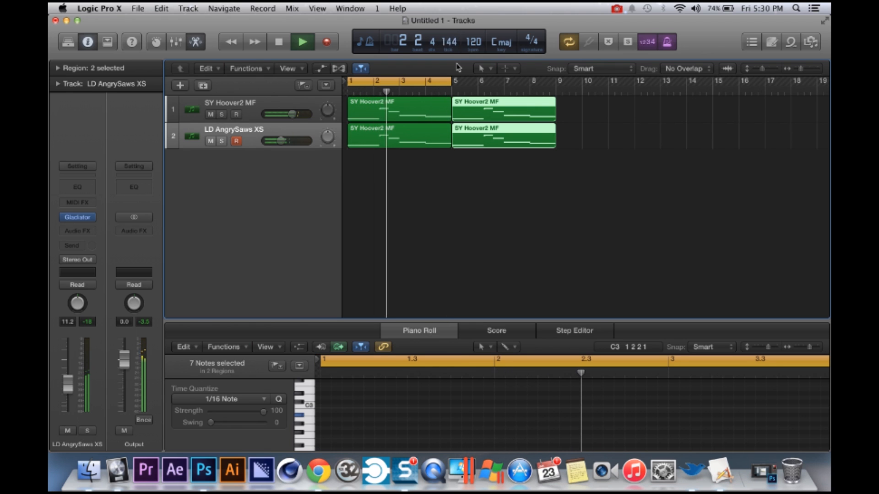
key(space)
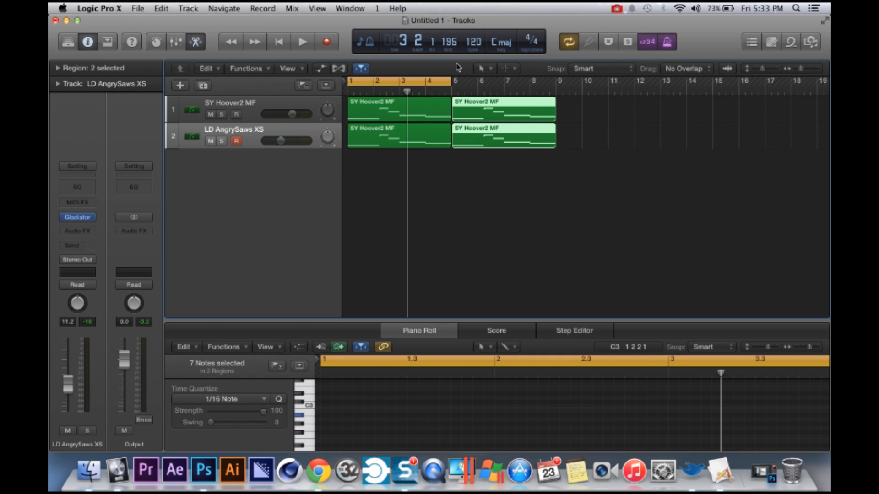
key(Return)
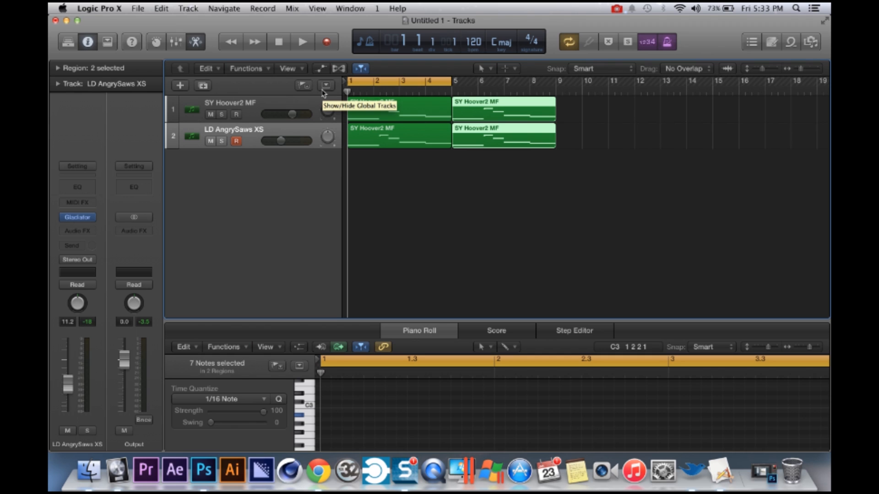
key(space)
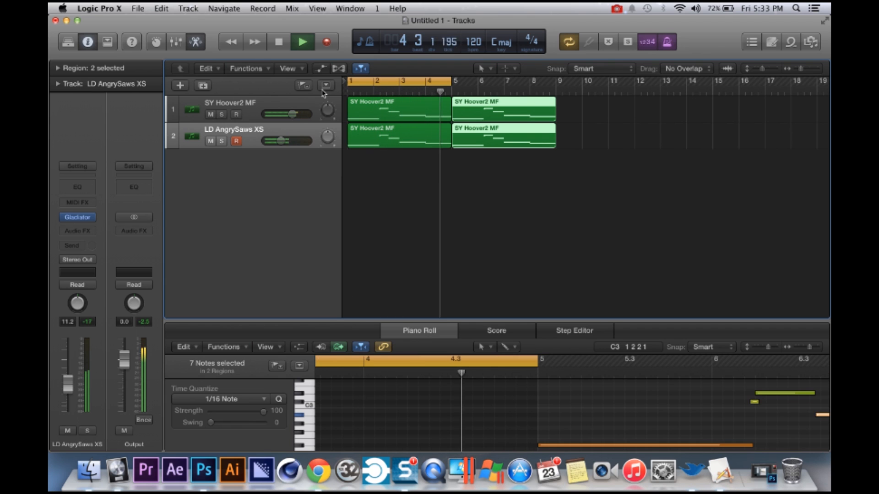
key(space)
drag(446, 93, 331, 77)
key(Return)
- Duplicate the LD AngrySaws XS track and load the Vibraphone patch from the Mallet library category on the new track
click(257, 141)
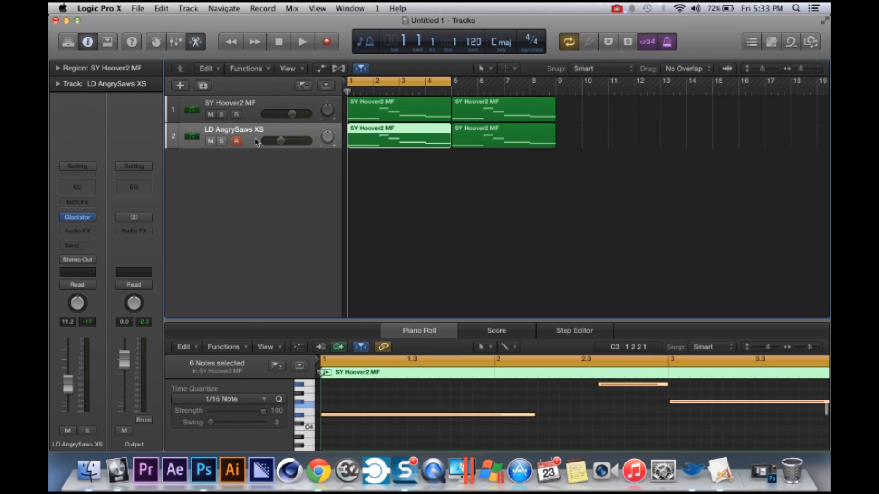
key(super+d)
mouse_move(90, 222)
click(68, 42)
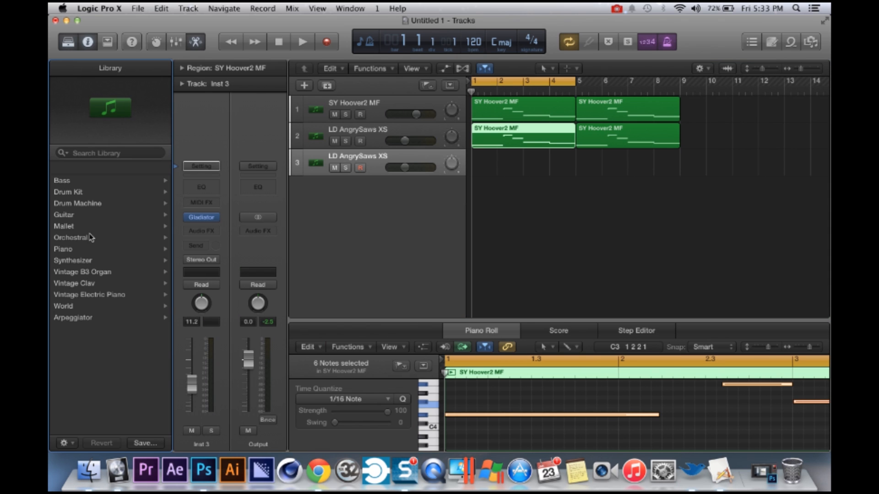
scroll(102, 210, down, 1)
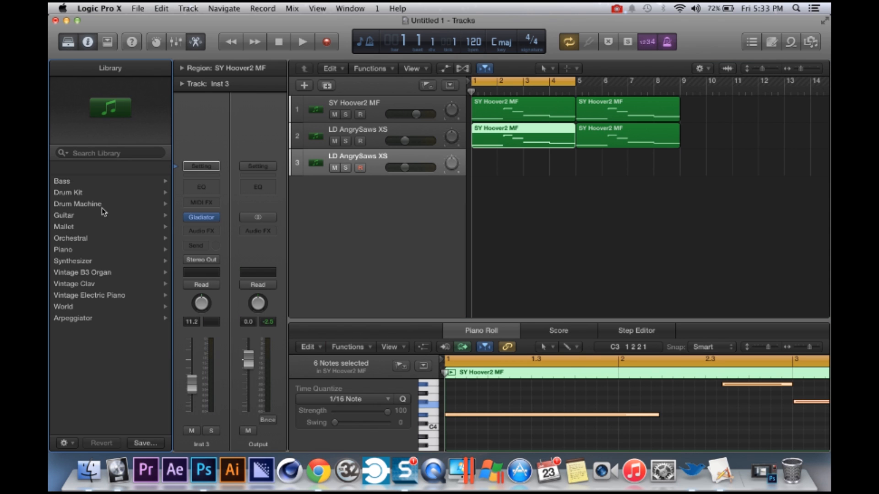
click(70, 228)
click(76, 238)
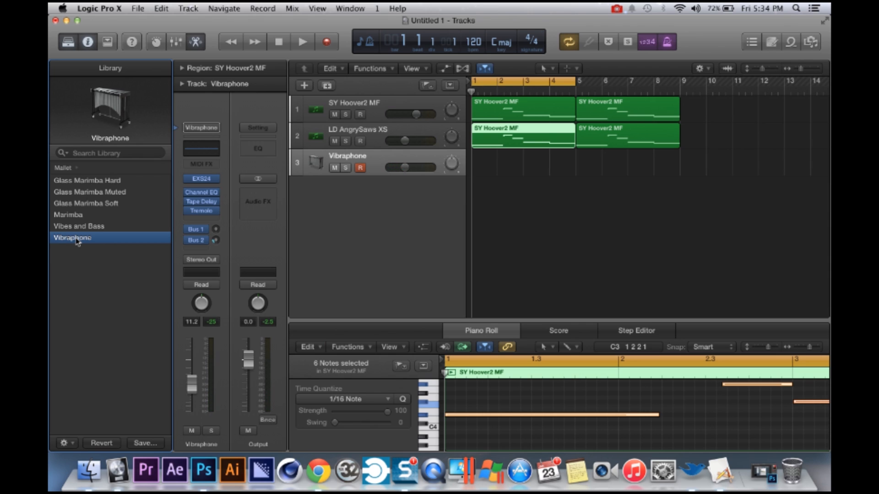
- Lower the SY Hoover2 MF track volume to -5.3 dB and raise the Vibraphone track volume to -5.1 dB
drag(416, 114, 411, 114)
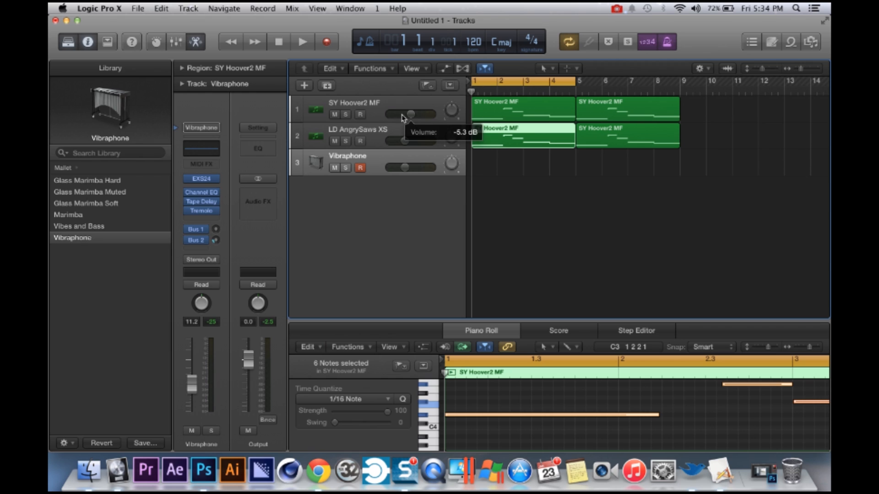
click(405, 168)
drag(405, 168, 425, 168)
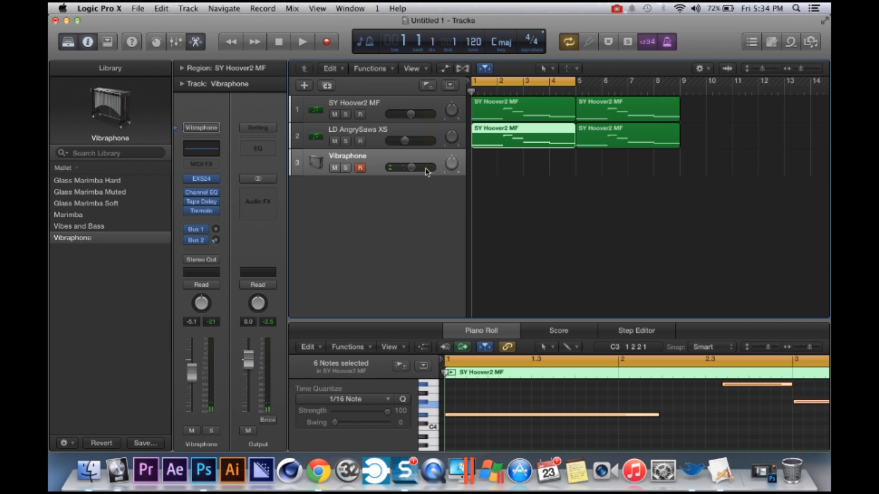
- Rehearse over the loop and record a four-bar melodic pattern on the Vibraphone track from bar 1
key(space)
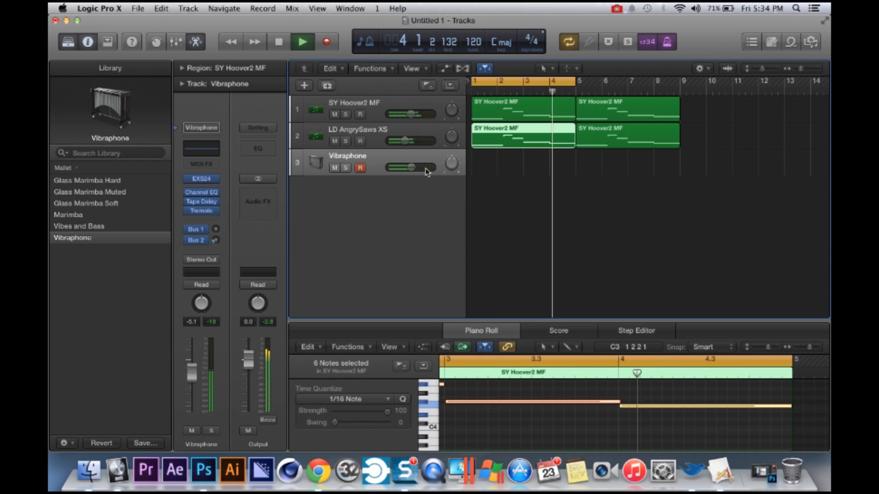
key(space)
key(Return)
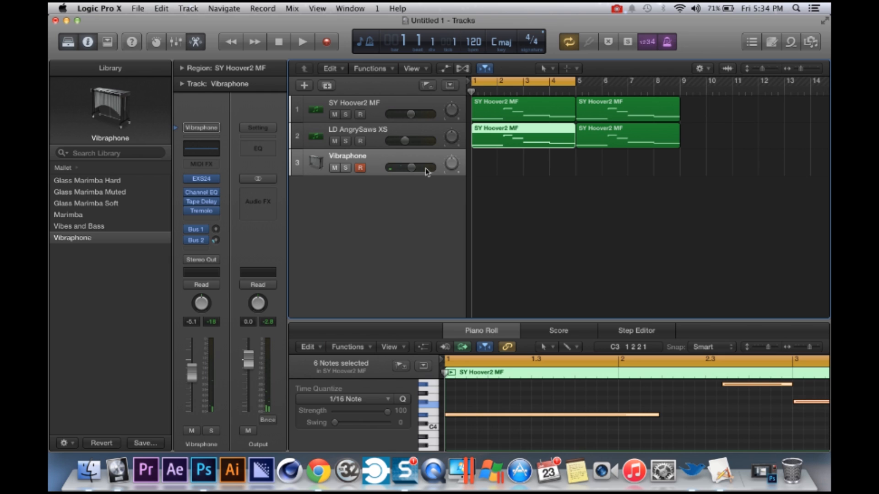
key(r)
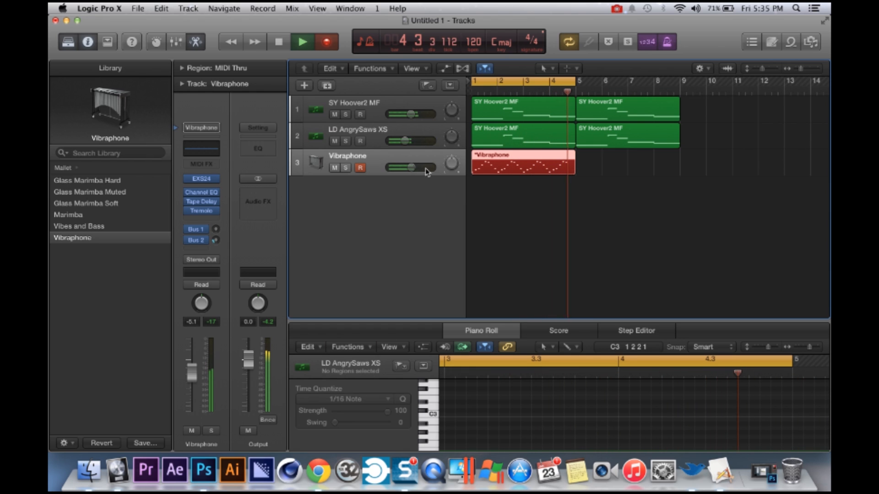
key(space)
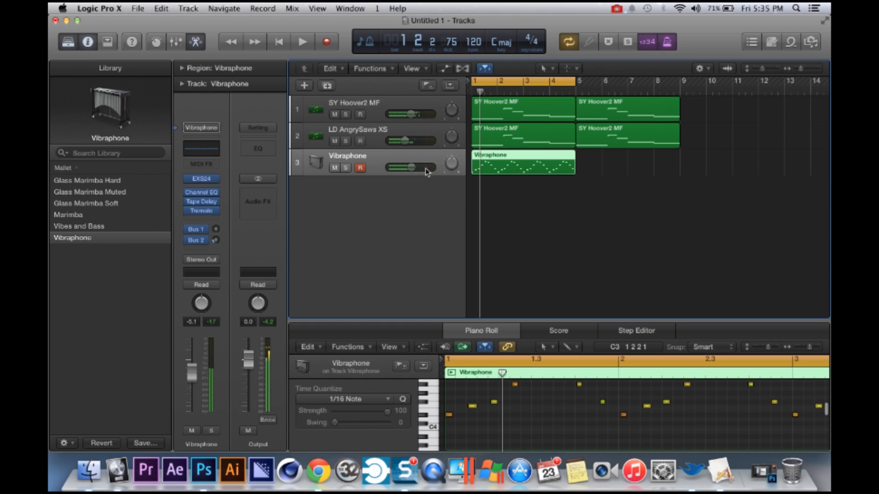
- Quantize all notes of the recorded Vibraphone region to 1/16 notes and play the result
double_click(520, 165)
double_click(517, 165)
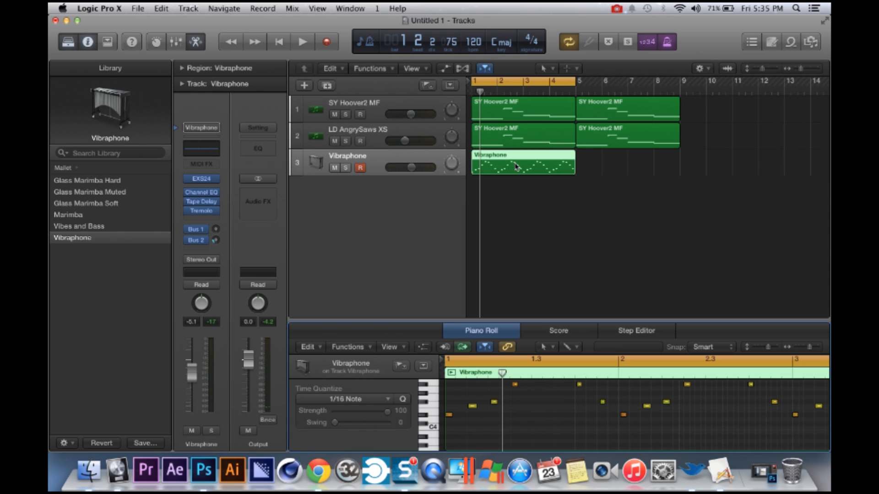
key(super+a)
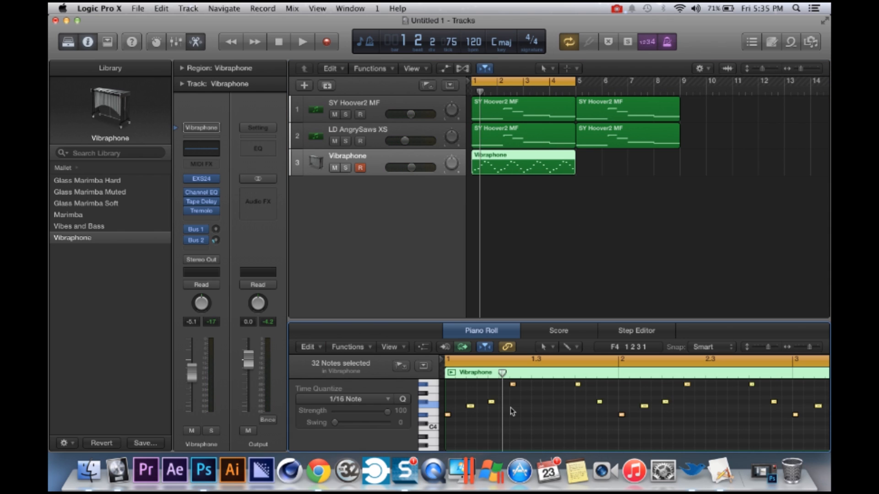
key(space)
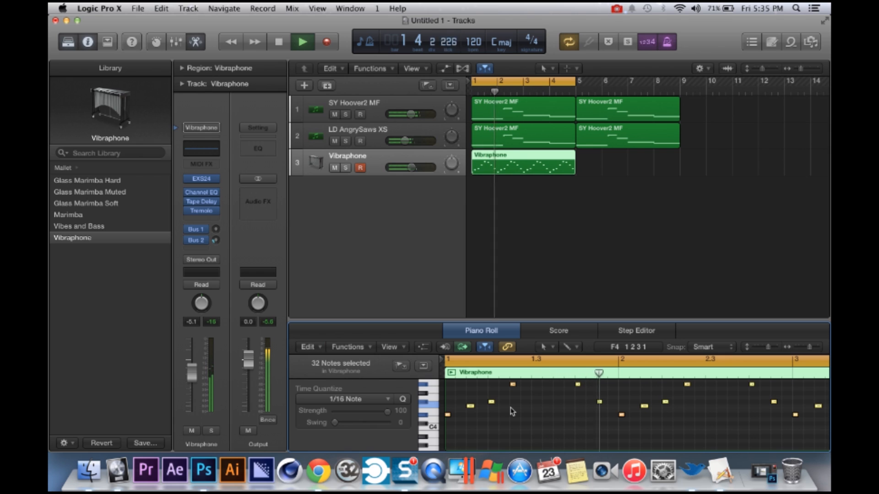
key(space)
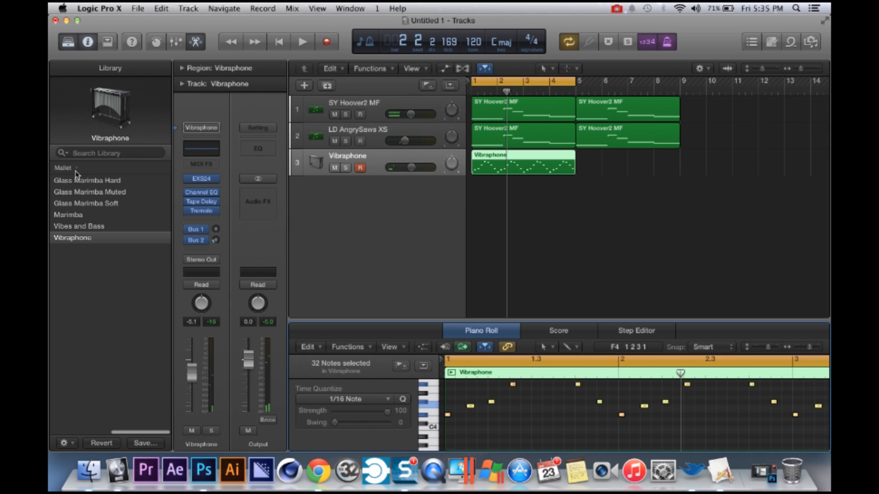
- Switch the third track's patch to Glass Marimba Hard and raise its volume to -0.9 dB during playback
click(79, 181)
key(space)
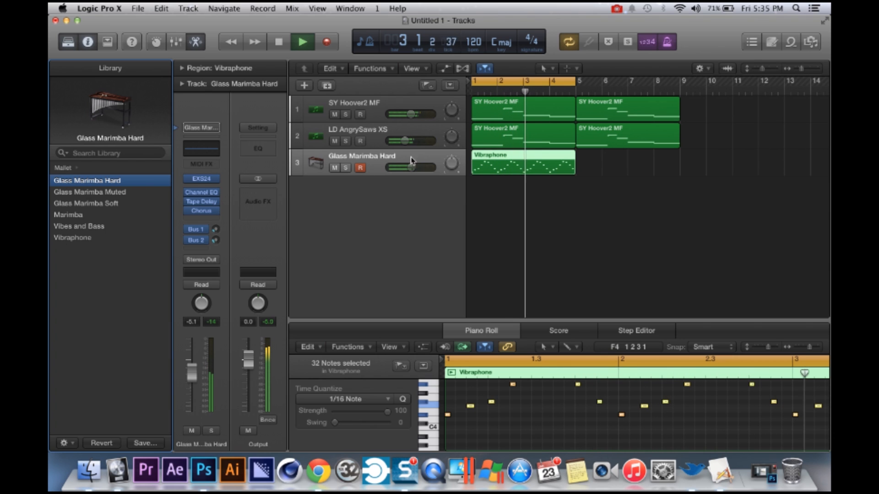
drag(411, 170, 418, 168)
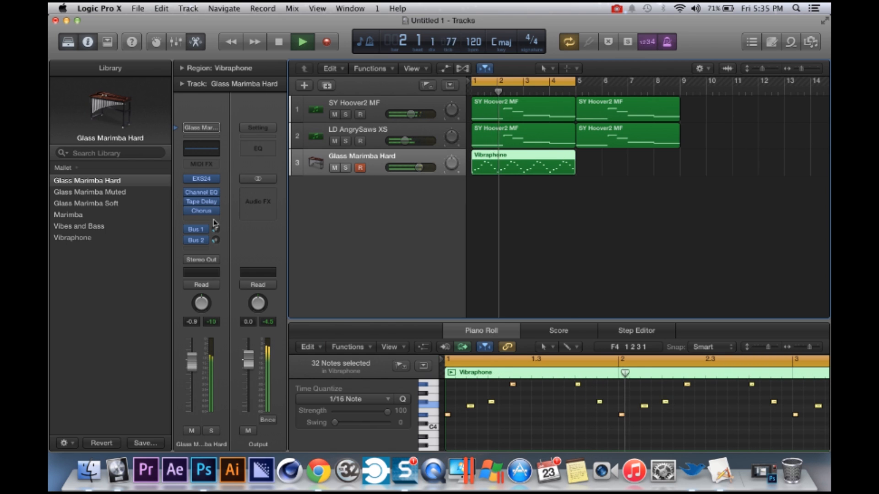
click(218, 219)
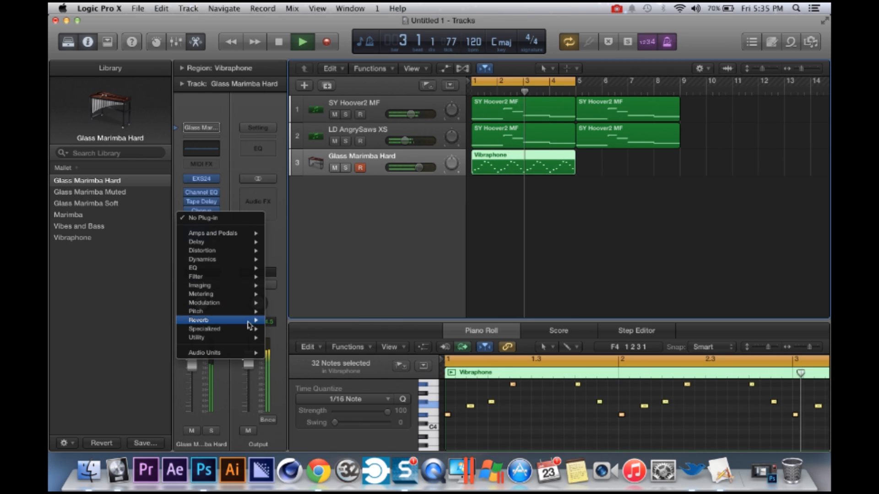
mouse_move(250, 320)
mouse_move(315, 329)
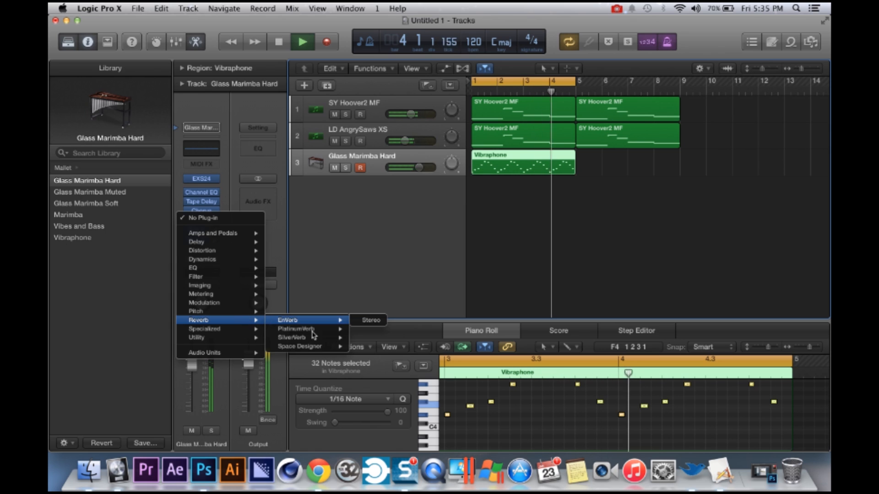
click(383, 338)
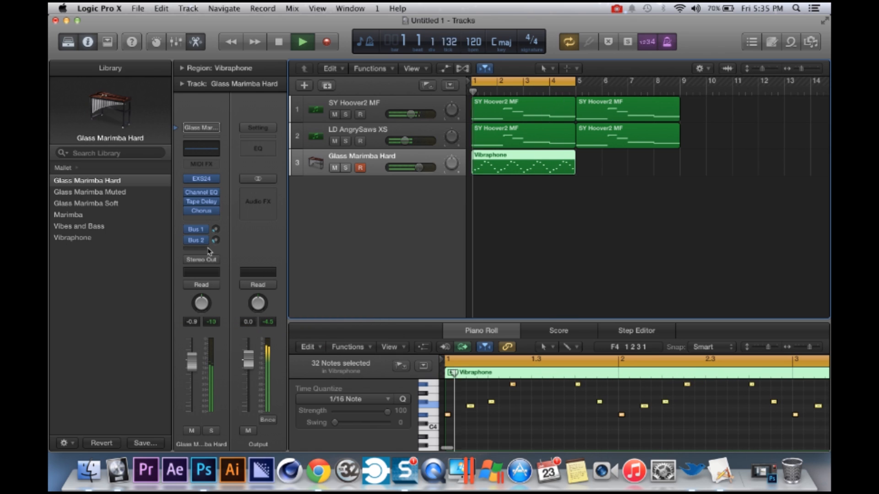
- Insert a stereo PlatinumVerb reverb on the Glass Marimba Hard track and load its Church preset
click(218, 220)
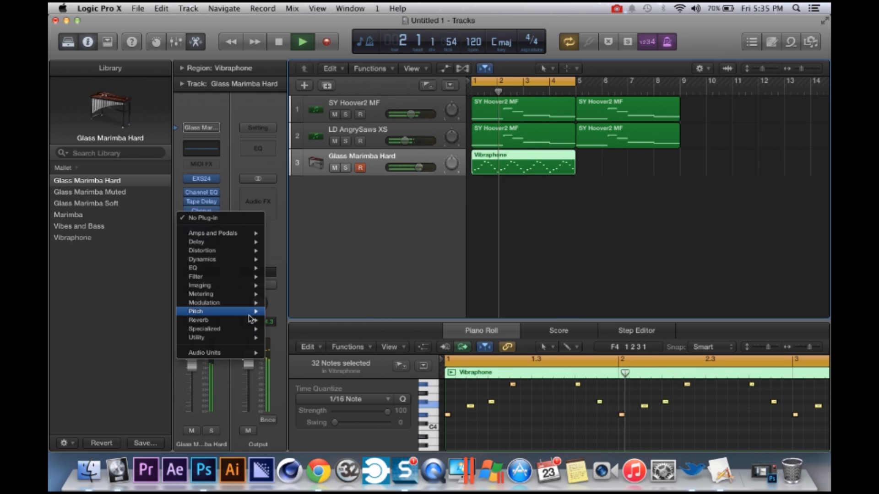
mouse_move(249, 323)
mouse_move(314, 328)
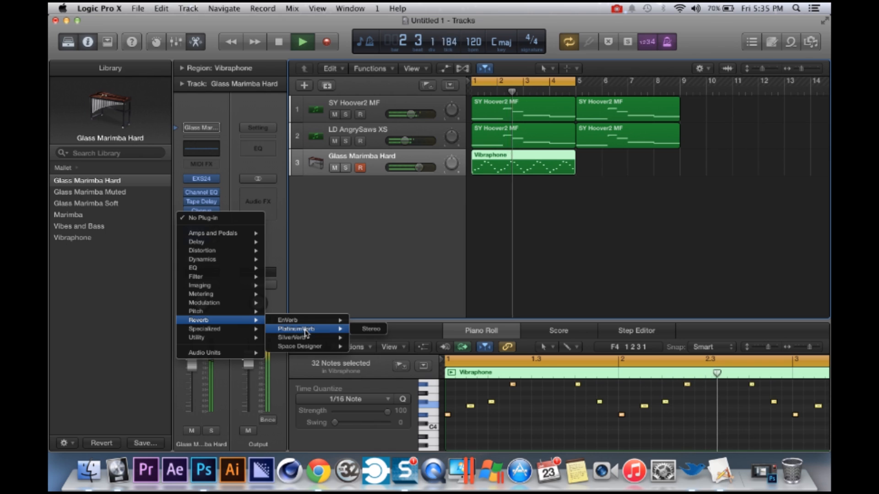
click(356, 331)
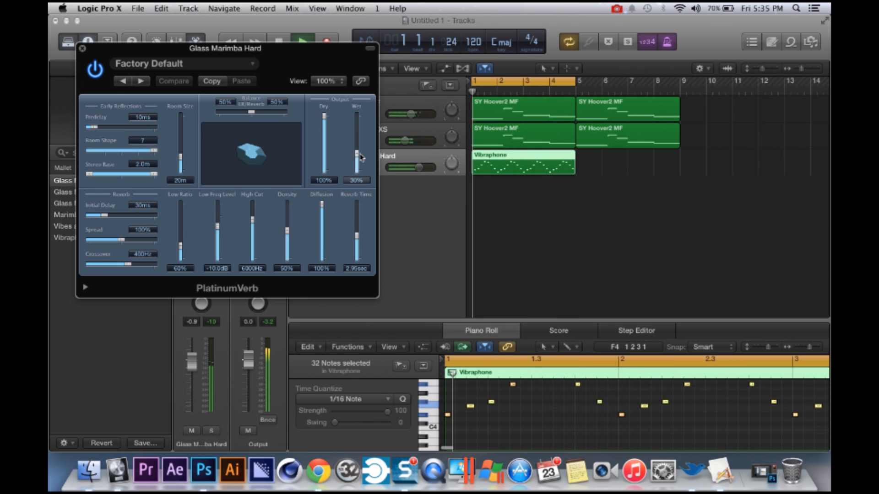
click(183, 63)
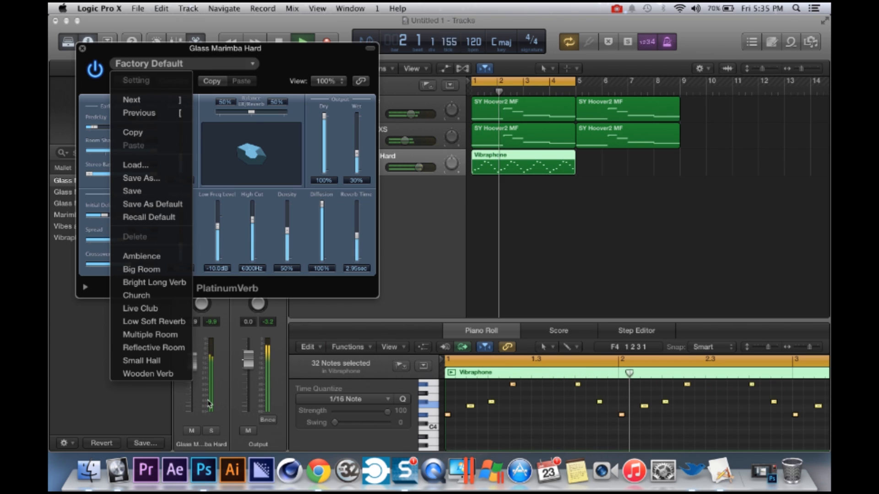
click(142, 295)
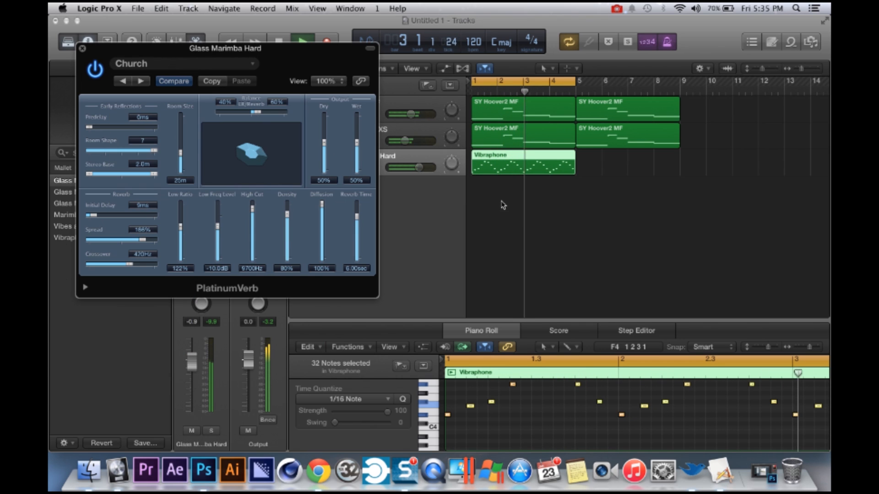
- Set the PlatinumVerb dry and wet output levels to 88% each, play the result and close the plug-in
drag(324, 142, 320, 96)
drag(356, 142, 358, 122)
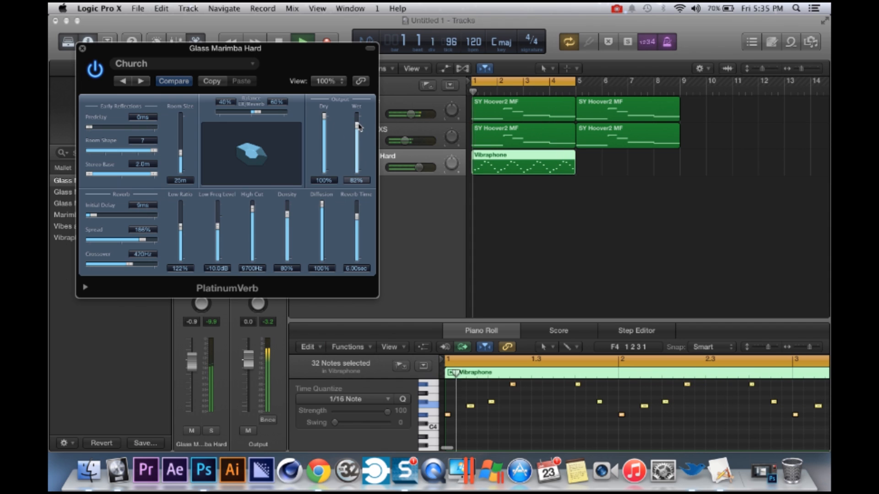
drag(324, 117, 326, 125)
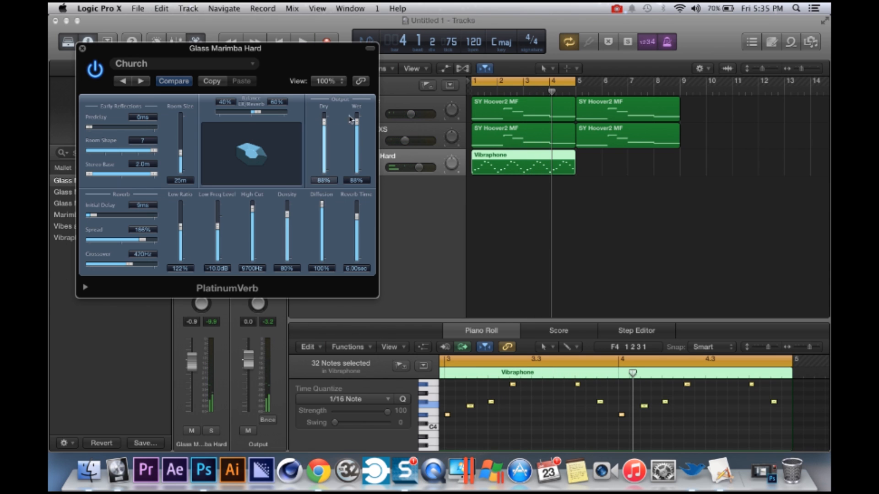
drag(298, 61, 319, 61)
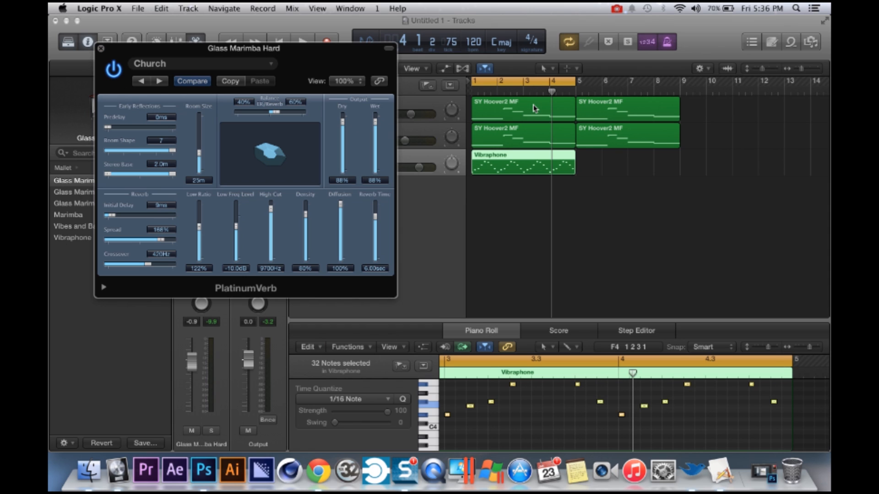
key(space)
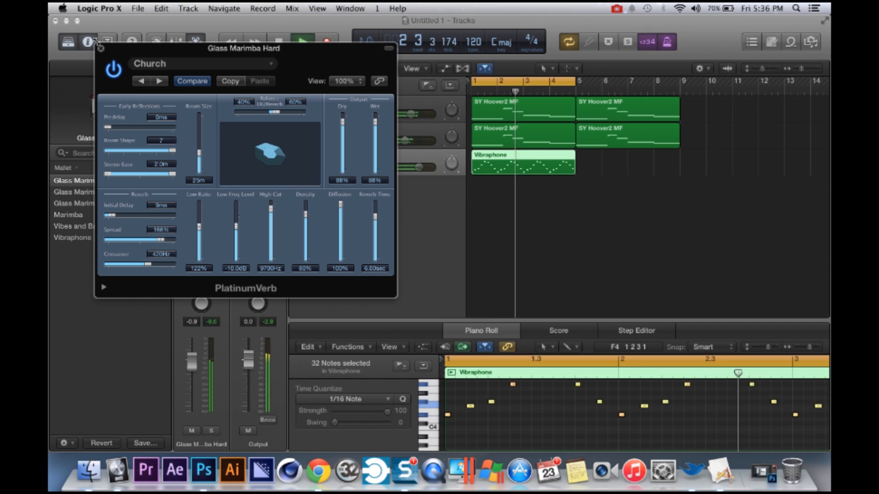
click(101, 50)
key(space)
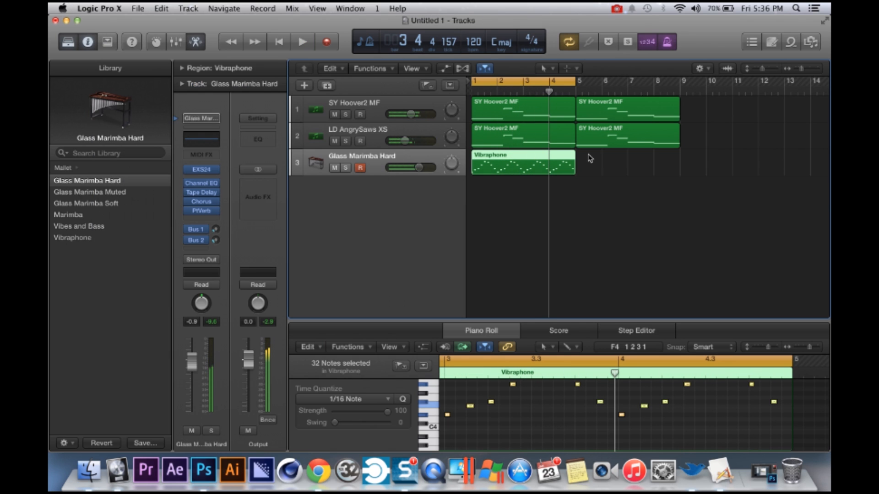
- Lower the Glass Marimba Hard volume to -2.0 dB and reduce the volumes of the SY Hoover2 MF and LD AngrySaws XS tracks
click(420, 168)
drag(418, 167, 414, 170)
click(410, 114)
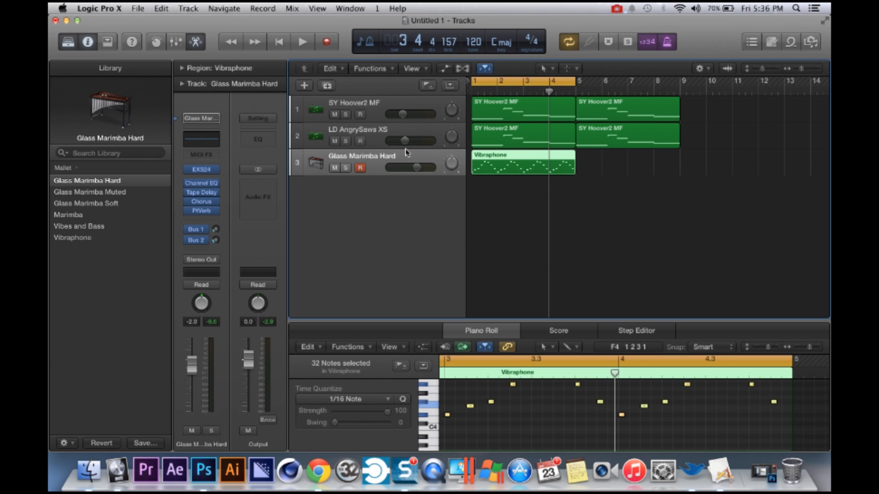
click(405, 141)
- Move the Glass Marimba Hard track to the top of the track list and play the loop from bar 1
drag(405, 141, 375, 107)
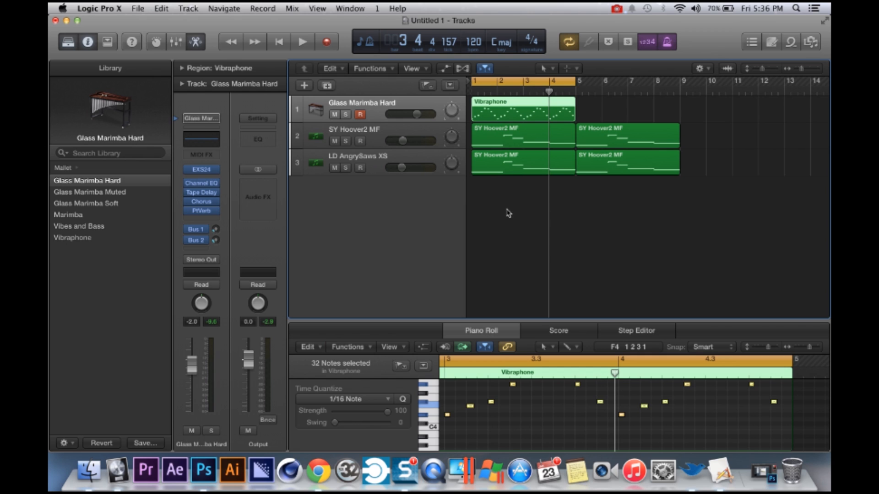
key(Return)
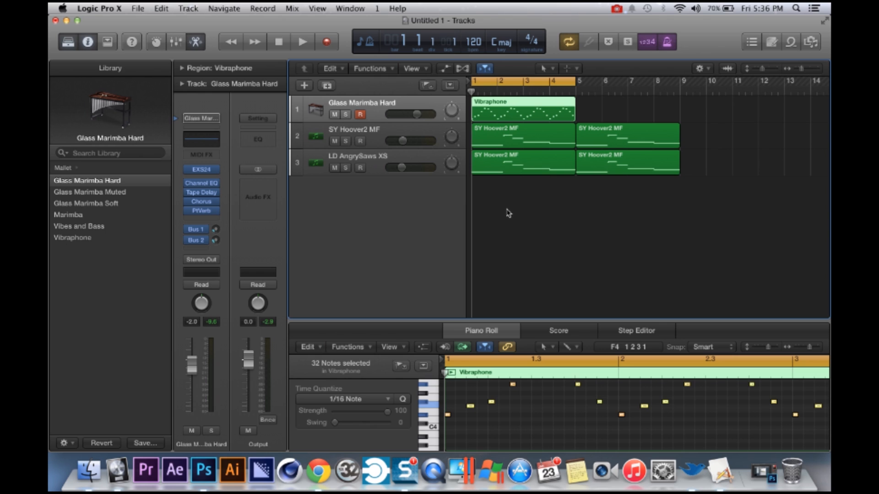
key(space)
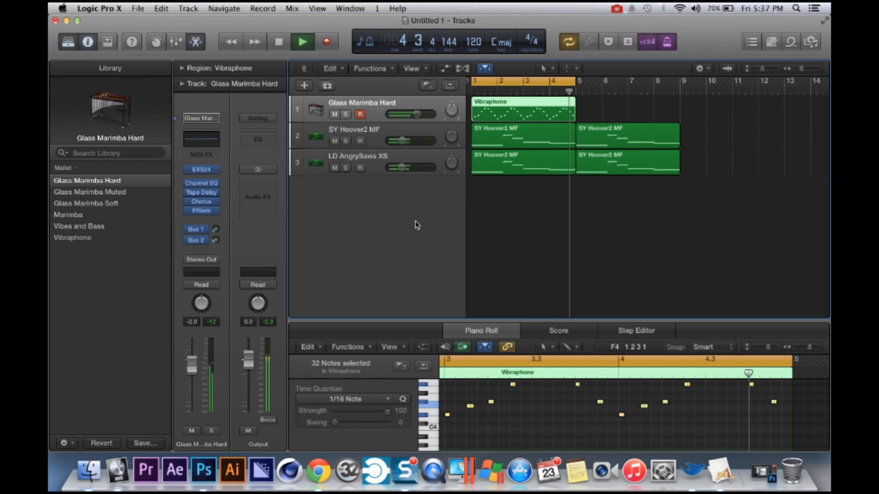
key(space)
- Extend the cycle range to bar 9 and paste a copy of the Vibraphone region at bar 5
drag(575, 81, 681, 82)
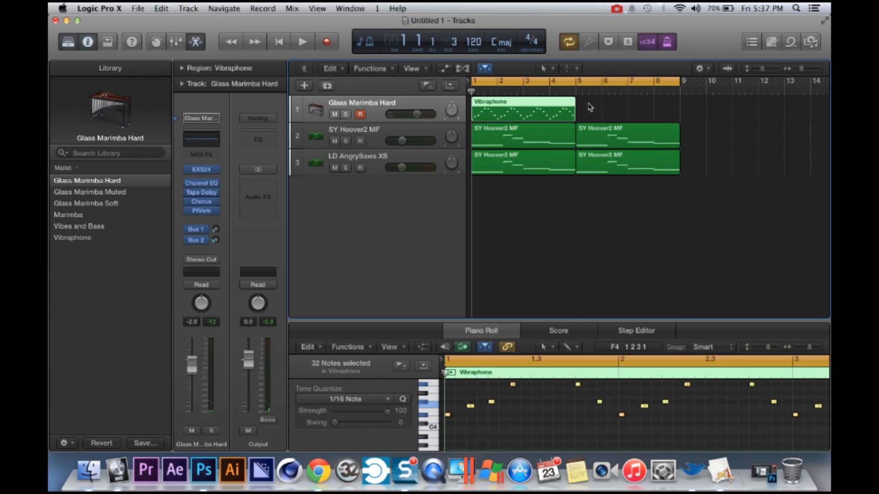
drag(572, 91, 577, 91)
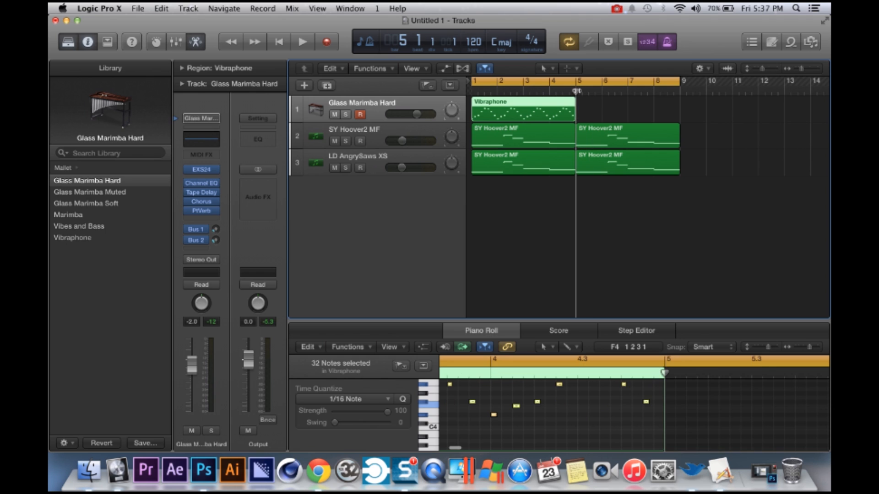
key(super+v)
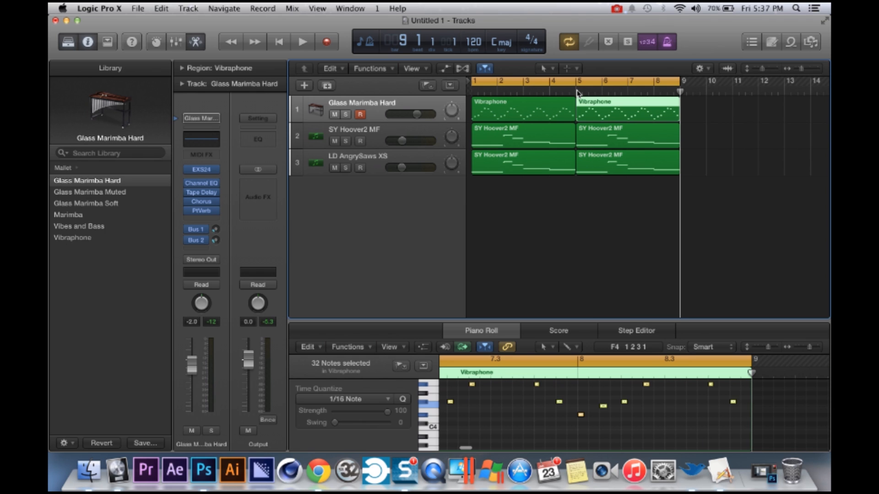
- Duplicate the Glass Marimba Hard track and paste a copy of the second Vibraphone region at bar 5 on it
click(419, 111)
key(super+d)
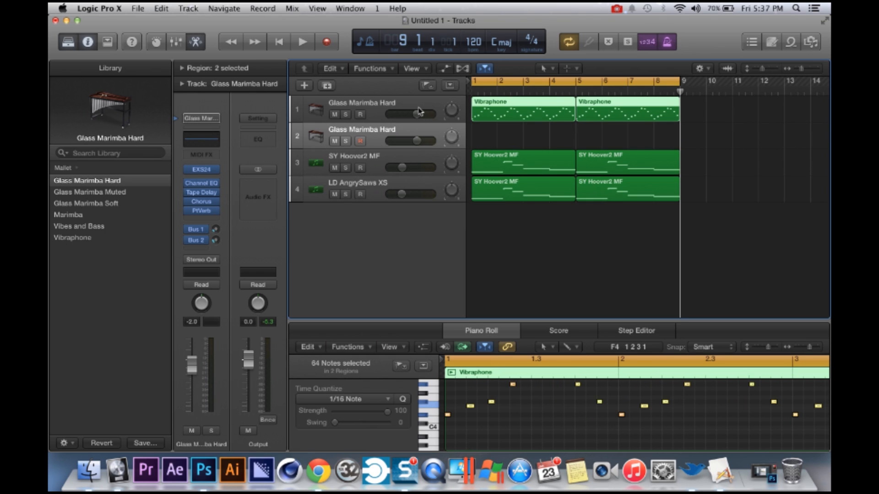
drag(680, 91, 576, 93)
click(628, 170)
click(609, 133)
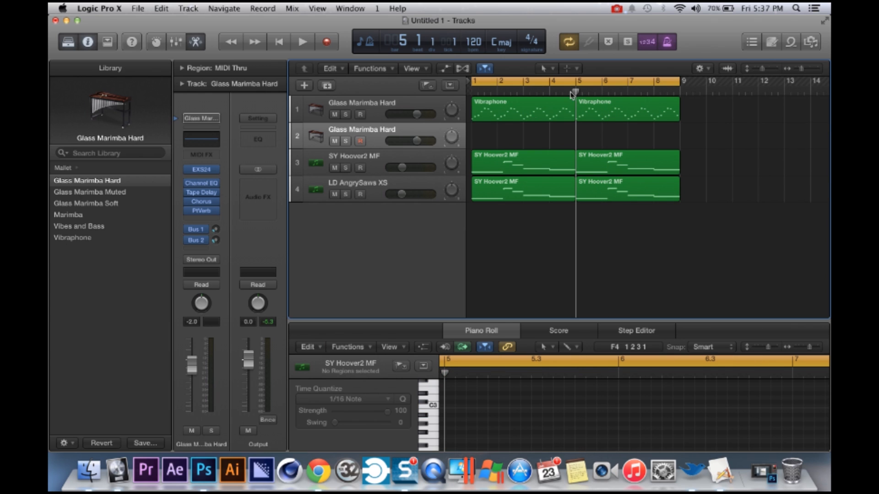
drag(470, 91, 576, 92)
click(591, 110)
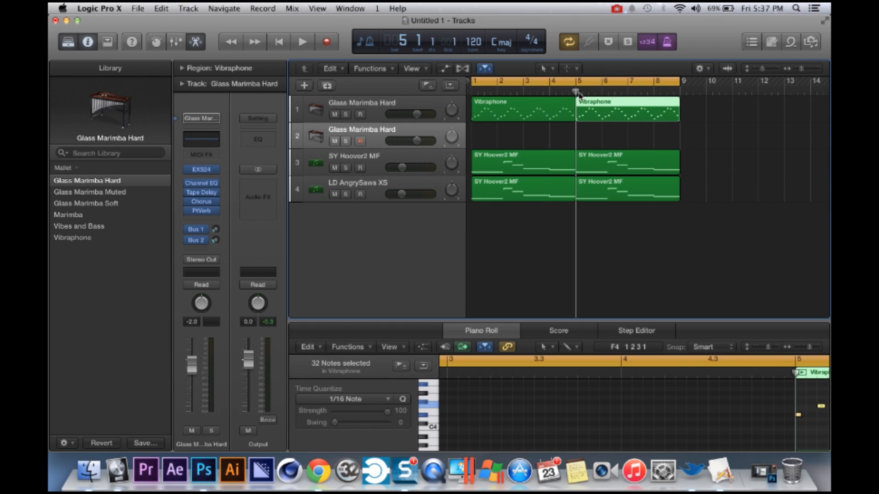
key(cmd+v)
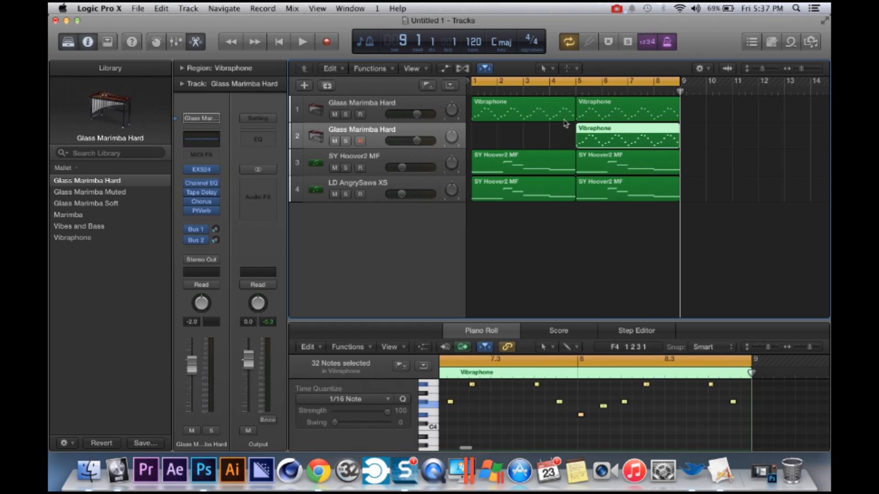
- Transpose all notes of the copied Vibraphone region on the duplicate marimba track up one octave
key(e)
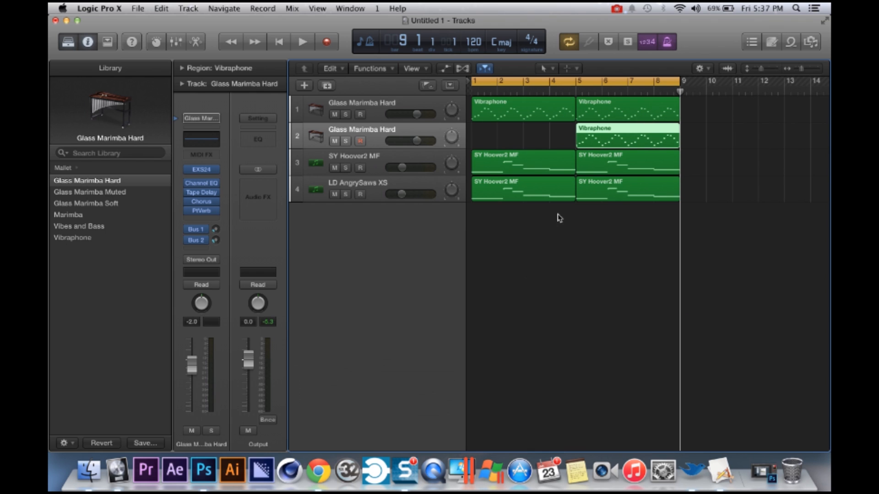
key(e)
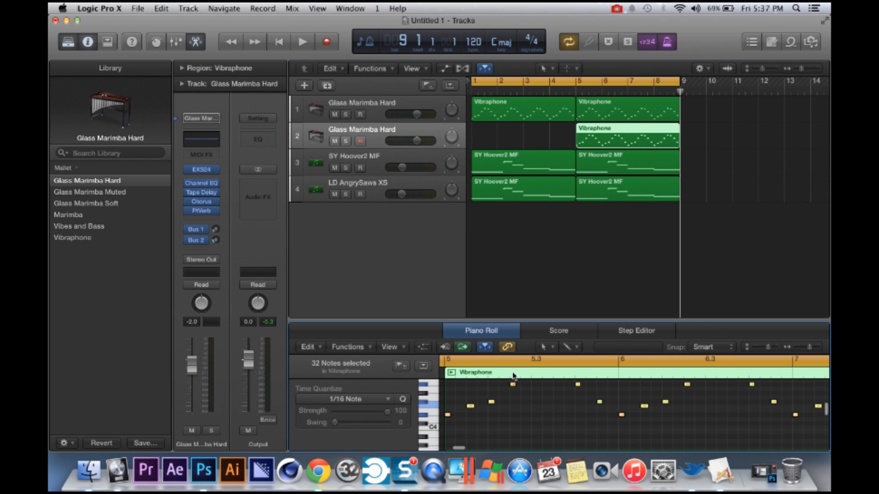
click(448, 416)
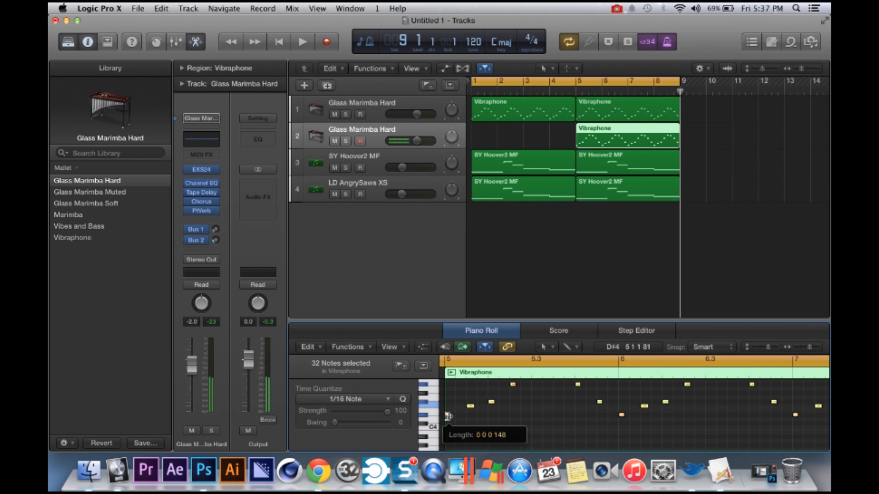
scroll(450, 419, right, 5)
scroll(529, 430, left, 5)
scroll(536, 433, up, 1)
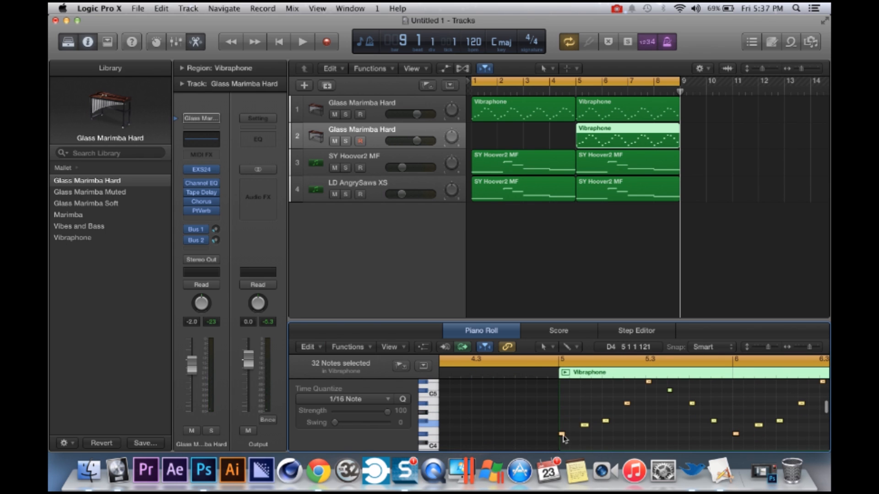
click(562, 435)
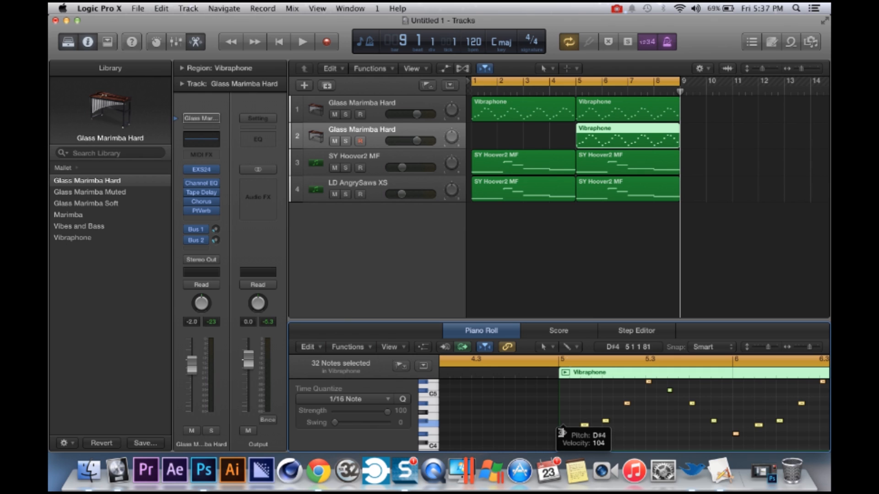
drag(562, 435, 562, 384)
scroll(688, 400, up, 3)
scroll(689, 403, up, 3)
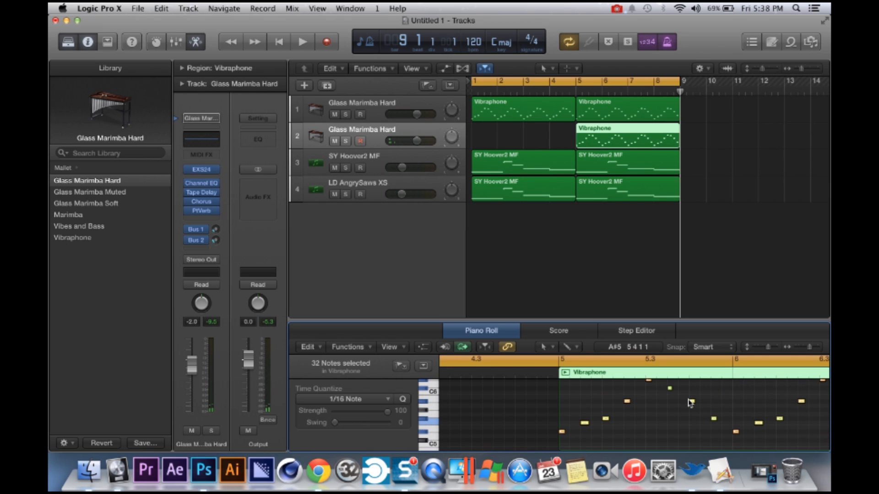
mouse_move(690, 402)
- Play the arrangement with the cycle on and lower the duplicate Glass Marimba Hard track's volume to -9.2 dB
key(space)
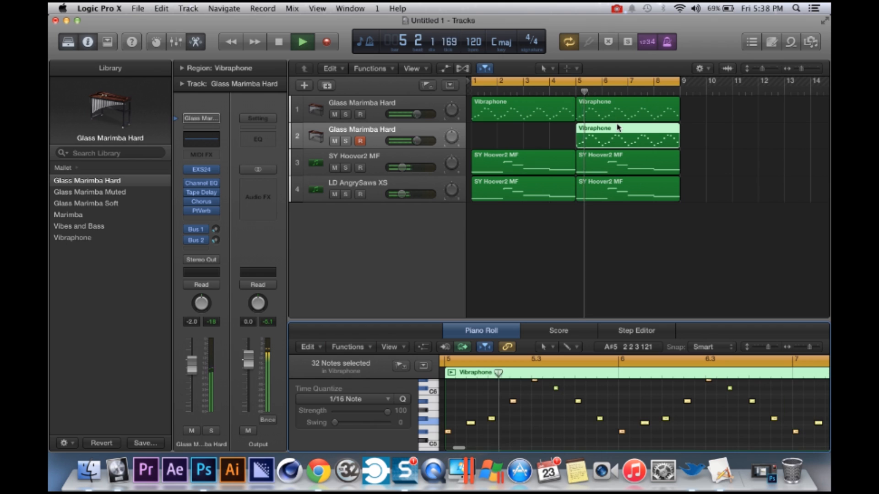
key(space)
drag(416, 144, 409, 141)
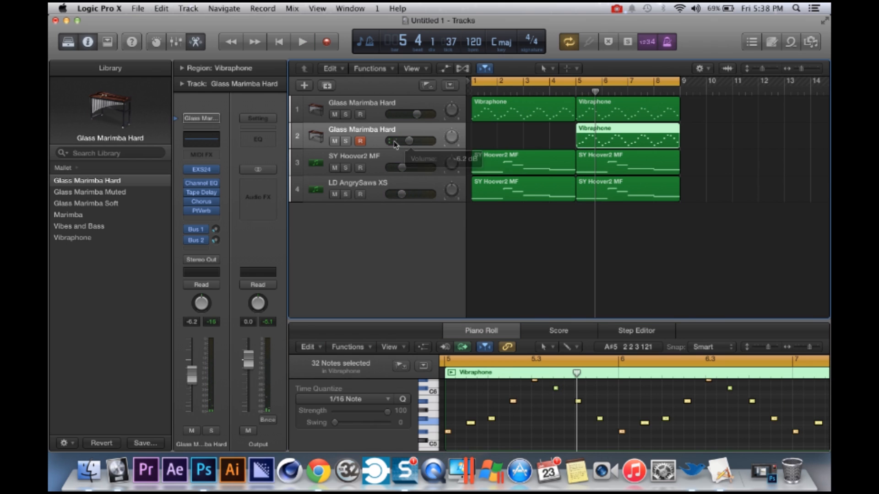
click(563, 81)
key(space)
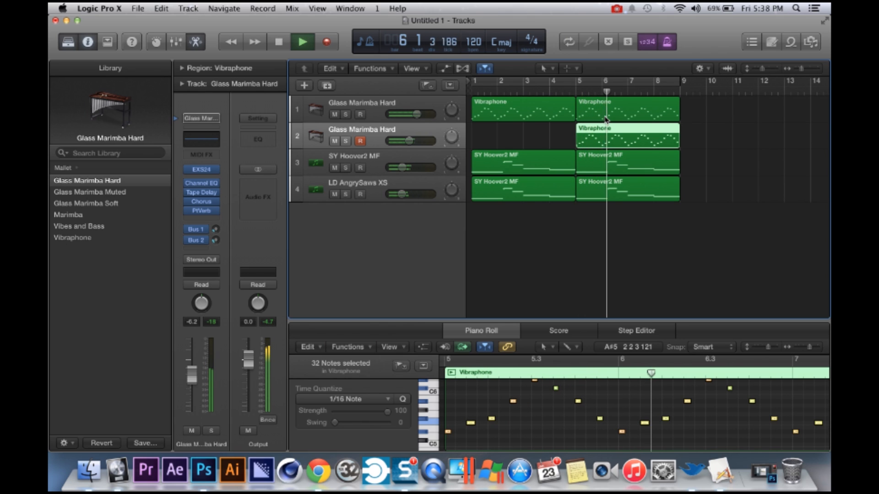
click(589, 83)
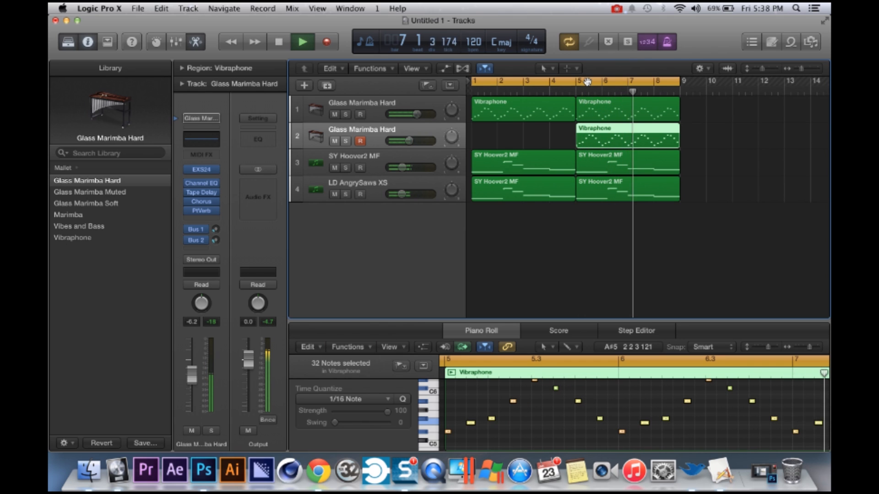
drag(409, 140, 407, 141)
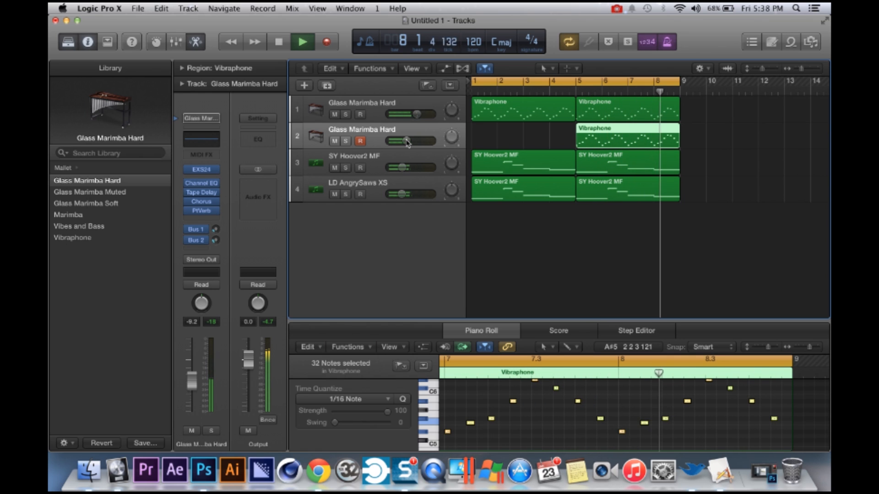
- Stop playback, deselect the Vibraphone region and return the playhead to bar 1
key(space)
click(507, 273)
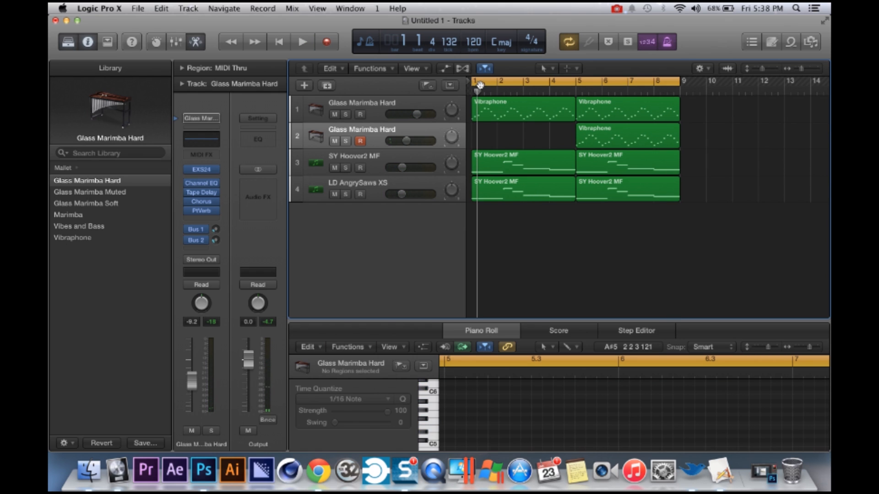
drag(477, 91, 471, 93)
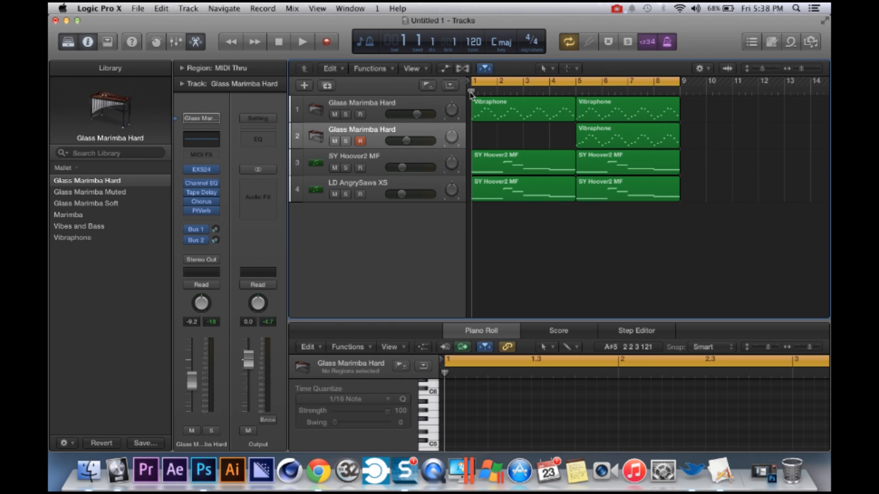
- Select the three Vibraphone regions on both Glass Marimba Hard tracks and paste copies of them at bars 9 and 17
drag(472, 91, 565, 108)
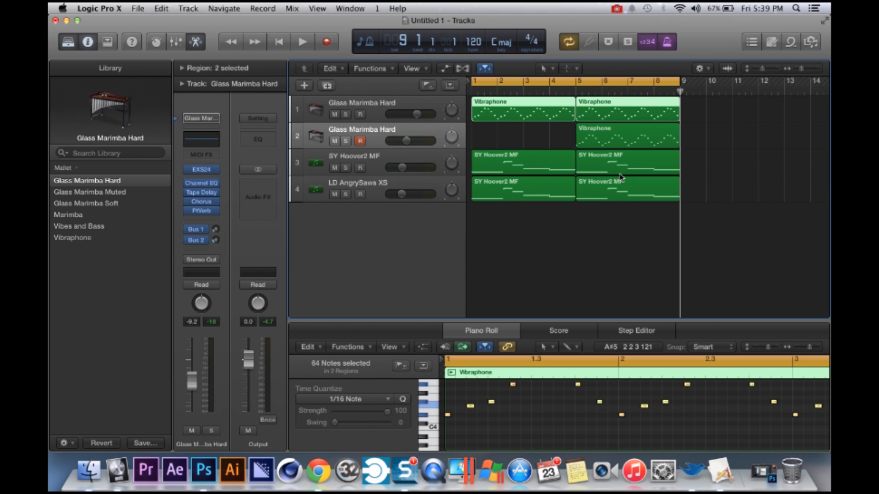
drag(680, 93, 678, 70)
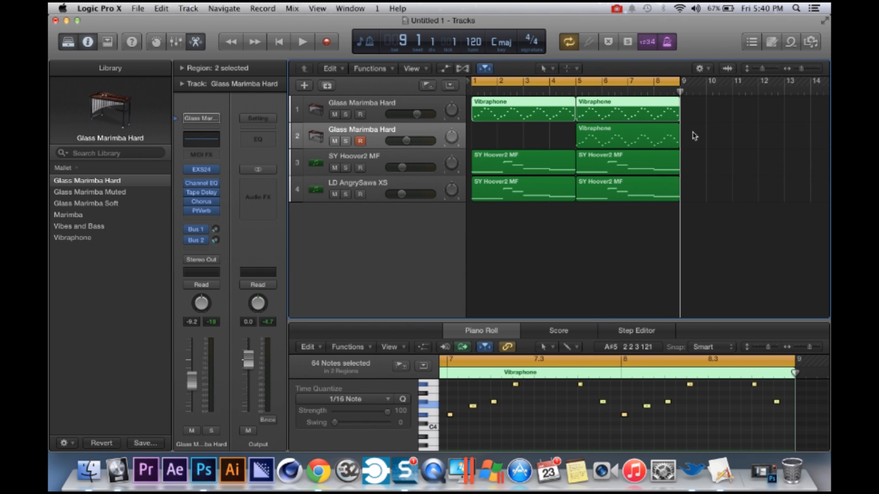
drag(689, 139, 538, 113)
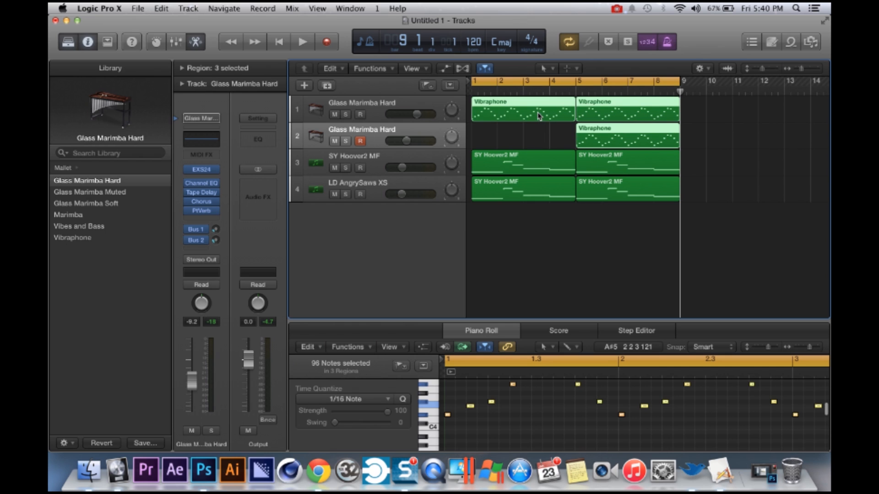
key(super+v)
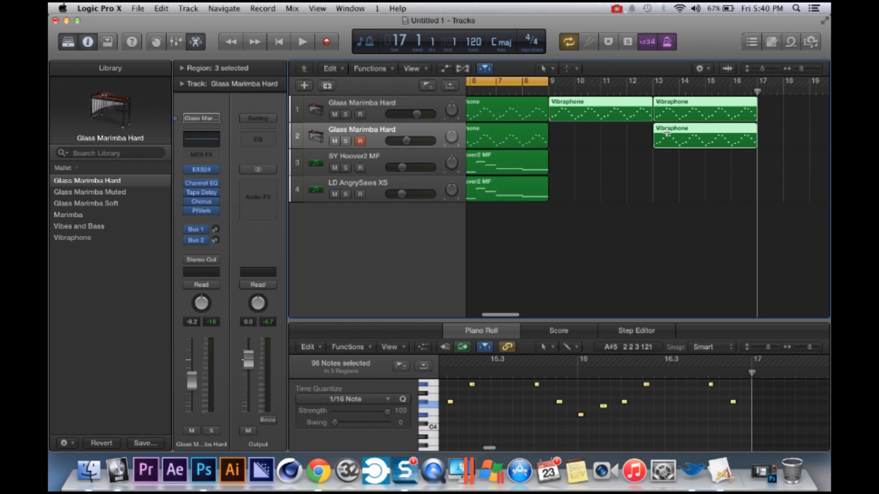
scroll(625, 134, down, 5)
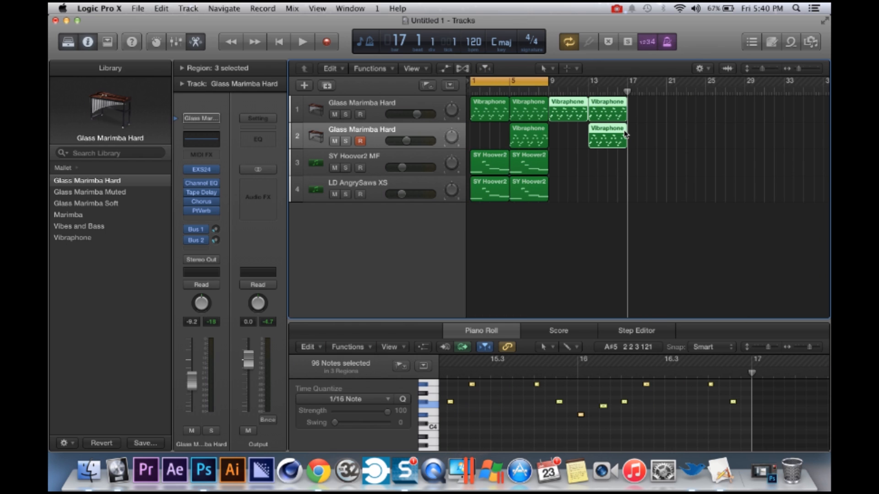
key(super+v)
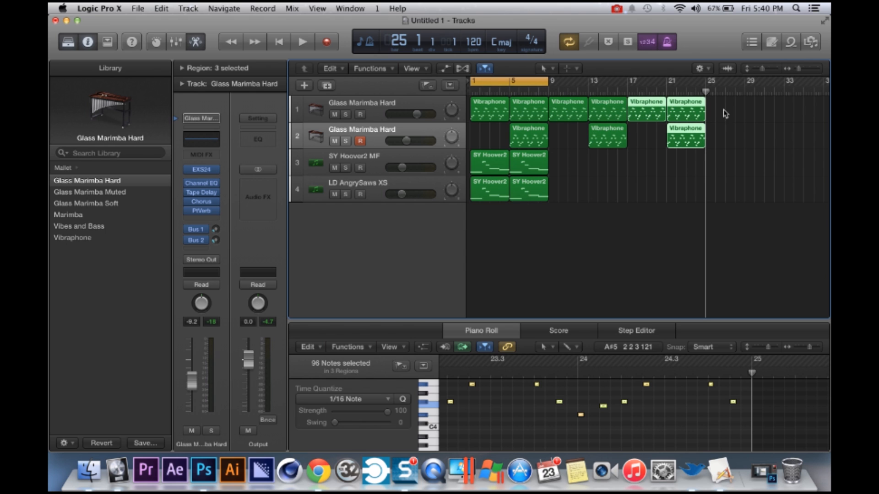
- Extend the cycle range to bar 25 and start playback from bar 1
drag(706, 91, 548, 92)
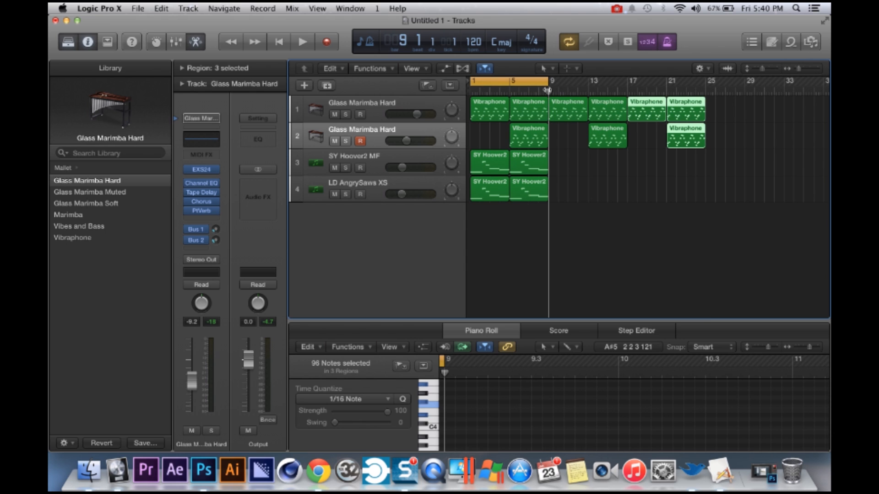
scroll(588, 186, left, 1)
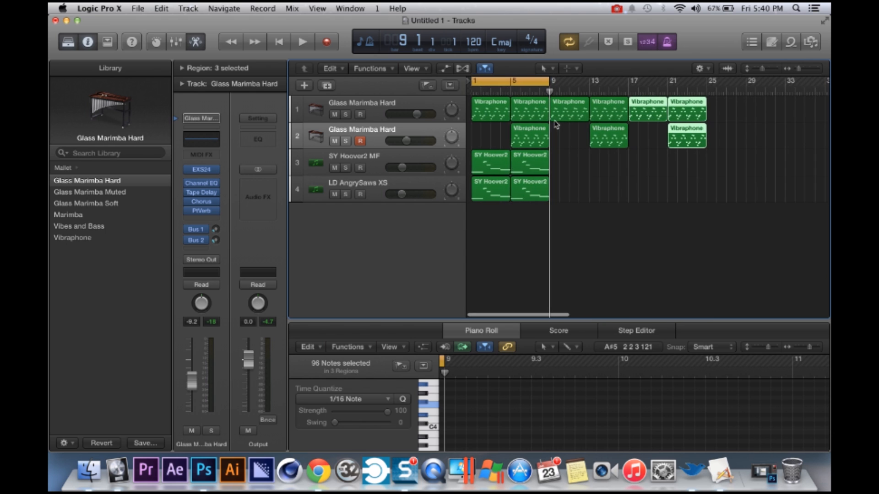
drag(548, 81, 706, 81)
key(Return)
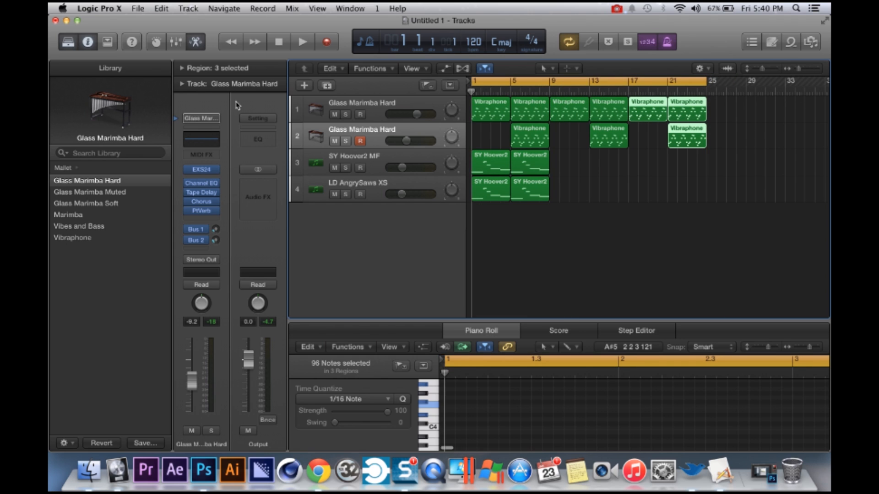
key(space)
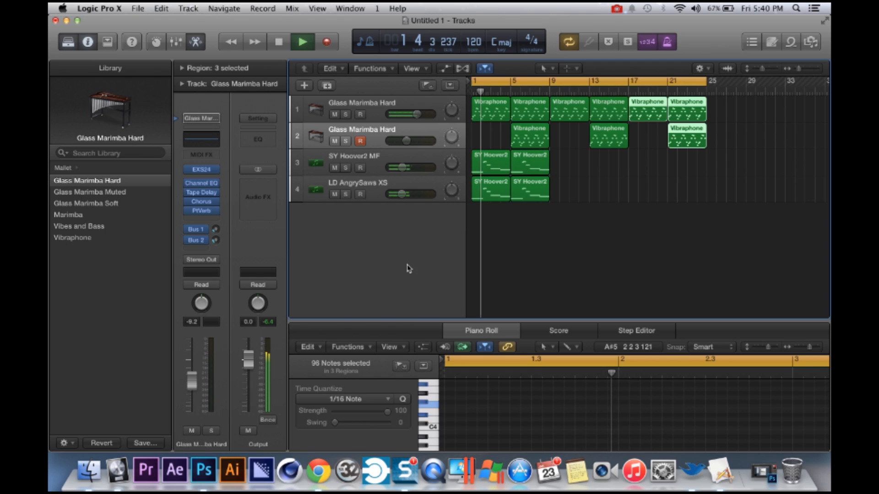
- Stop playback and delete the first SY Hoover2 MF region on the LD AngrySaws XS track
key(space)
drag(498, 218, 477, 189)
key(Delete)
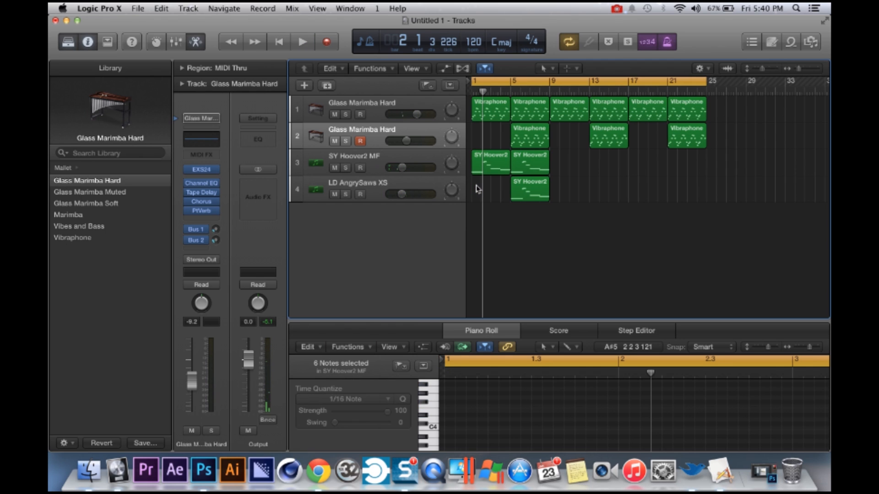
- Play the arrangement from the beginning and turn off the count-in and the metronome click
key(Return)
key(space)
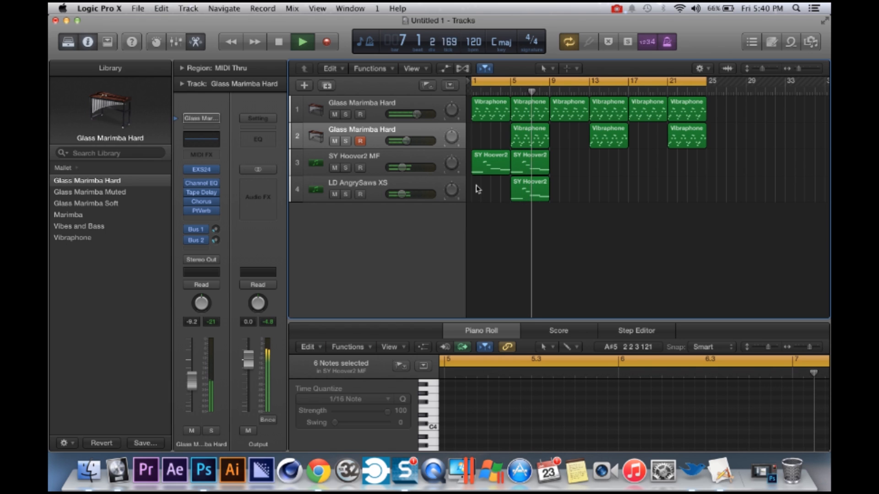
click(648, 42)
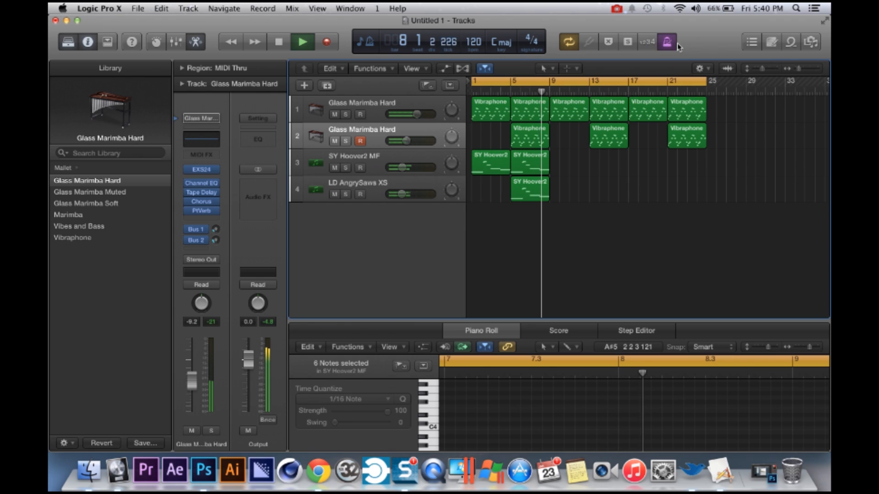
click(668, 44)
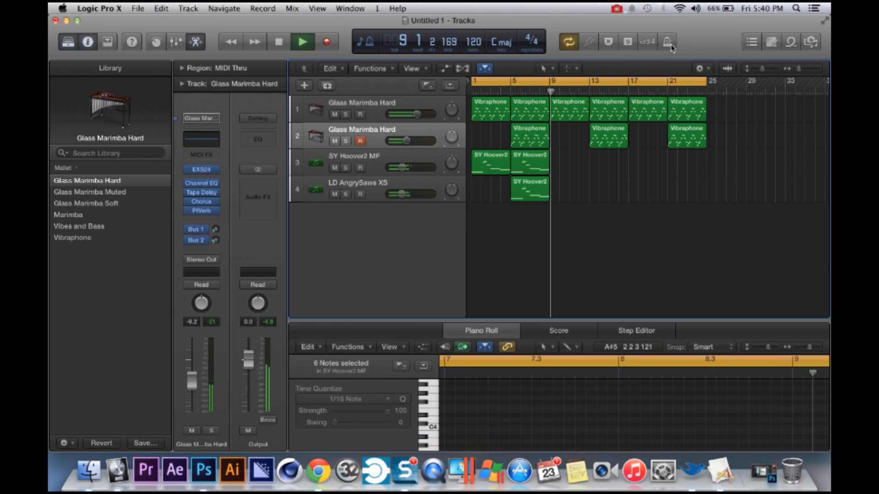
key(space)
- Play from bar 8 to hear the transition into the marimba-only section at bar 9
drag(572, 92, 540, 92)
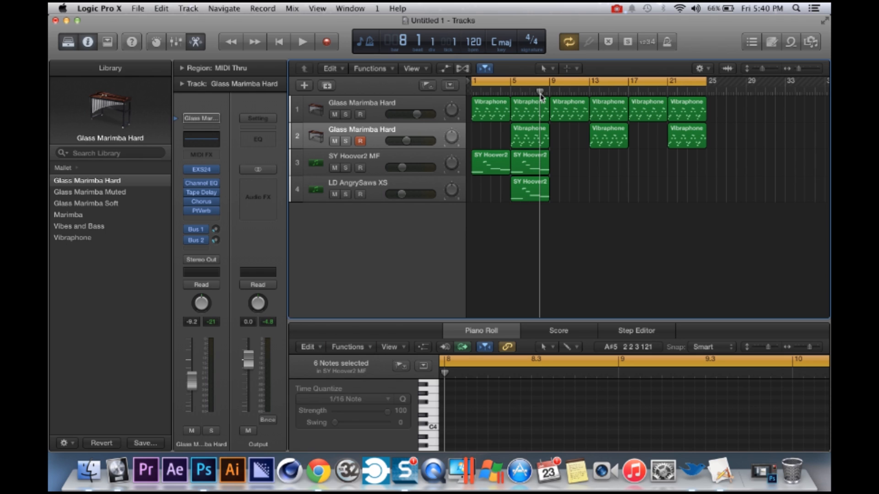
key(space)
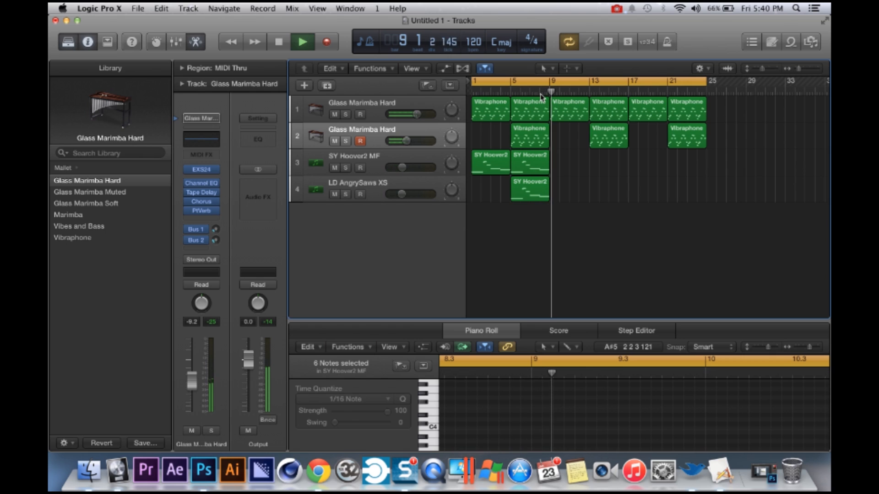
key(space)
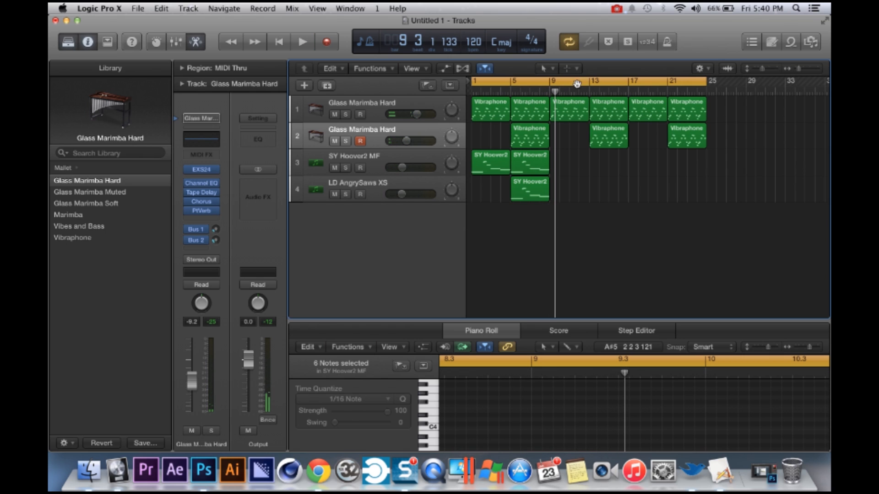
- Place the playhead at bar 9 and set the cycle range from bar 9 to bar 17
key(c)
click(549, 93)
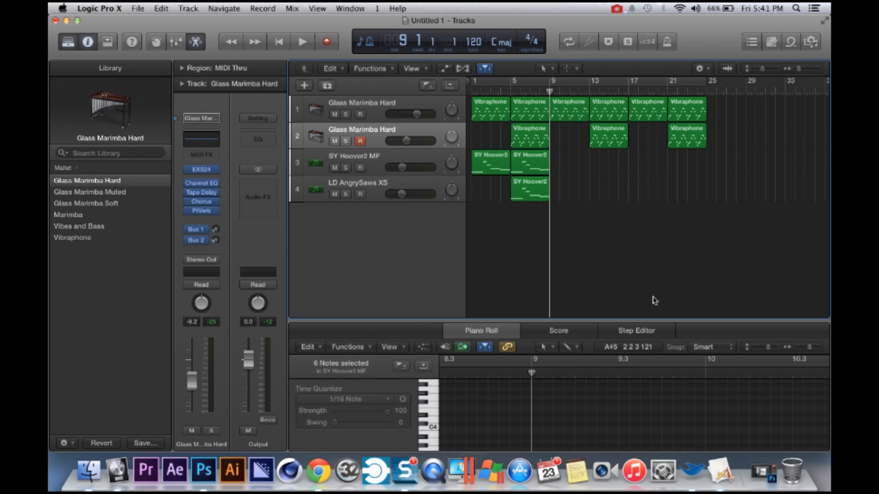
drag(554, 86, 625, 97)
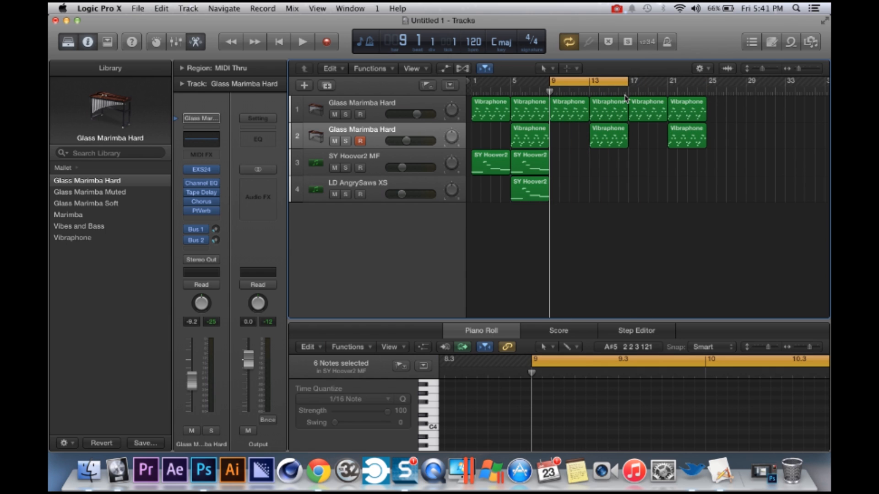
- Add a new software instrument track below the LD AngrySaws XS track
click(378, 193)
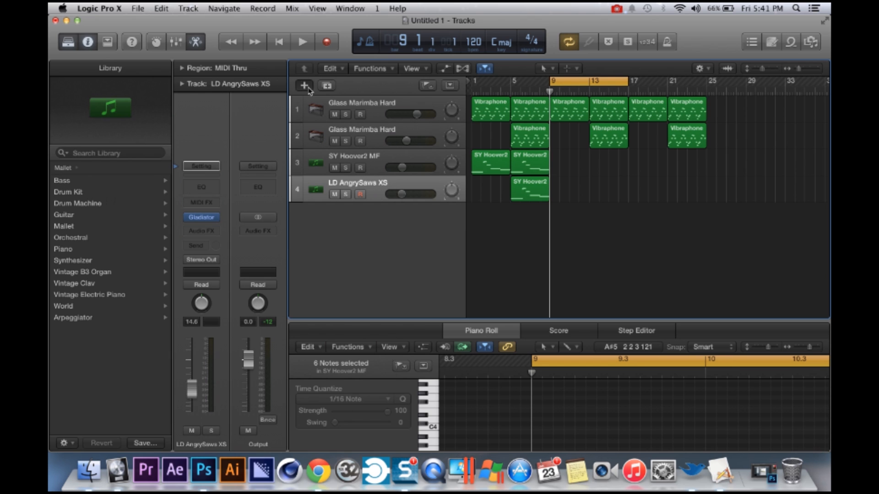
click(303, 85)
click(577, 179)
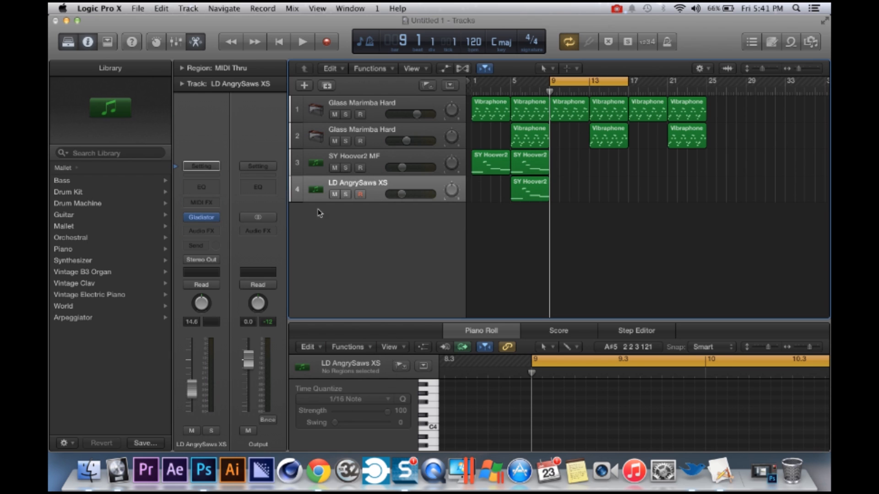
- Load Rob Papen's Blue in stereo as the instrument of the Inst 5 track
click(216, 222)
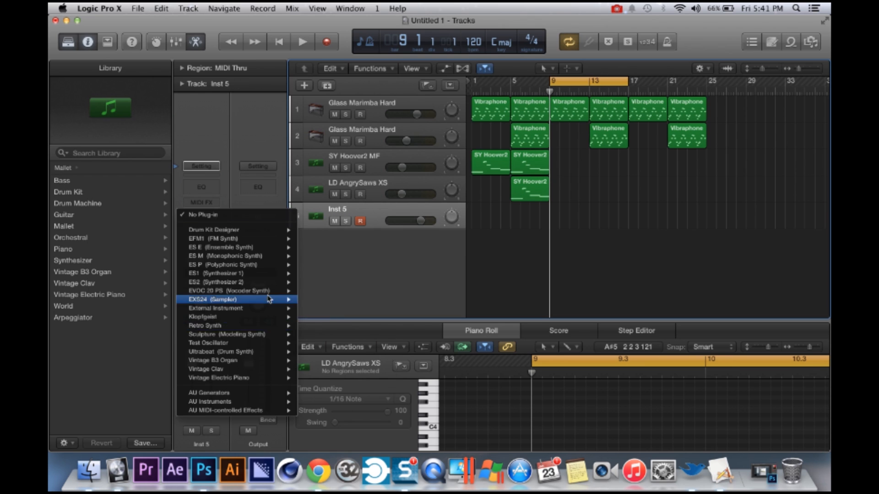
mouse_move(269, 299)
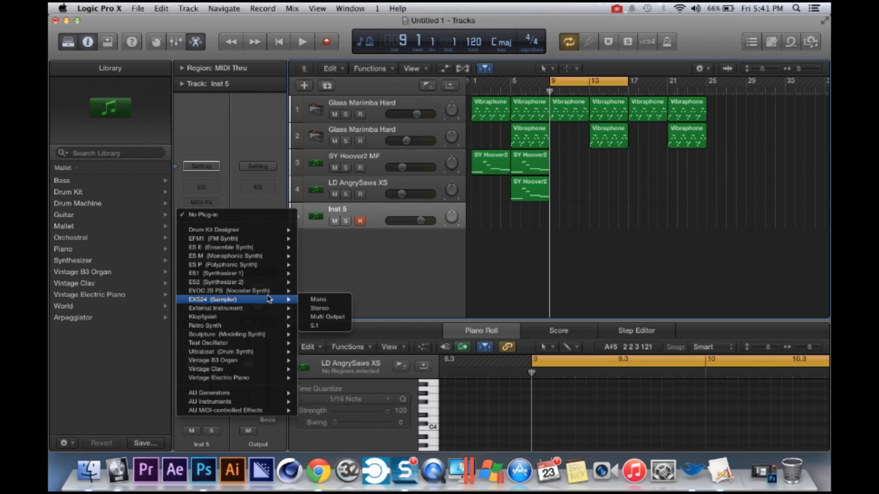
mouse_move(238, 402)
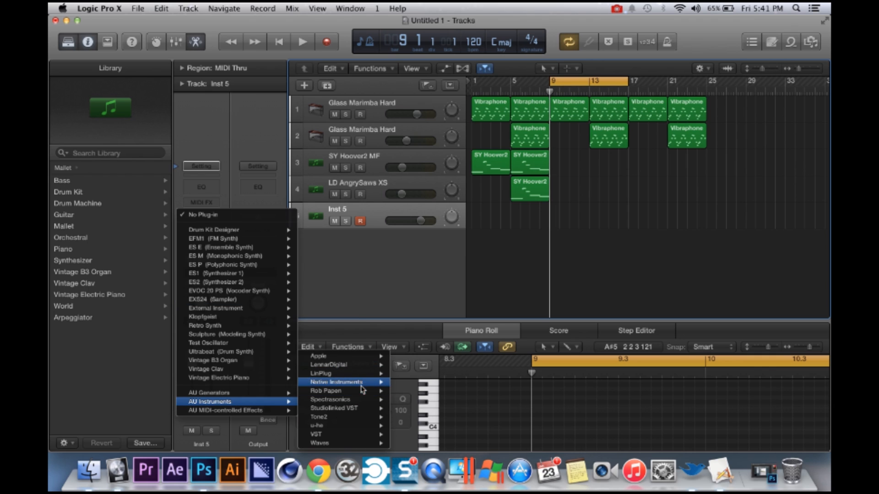
mouse_move(360, 392)
mouse_move(421, 401)
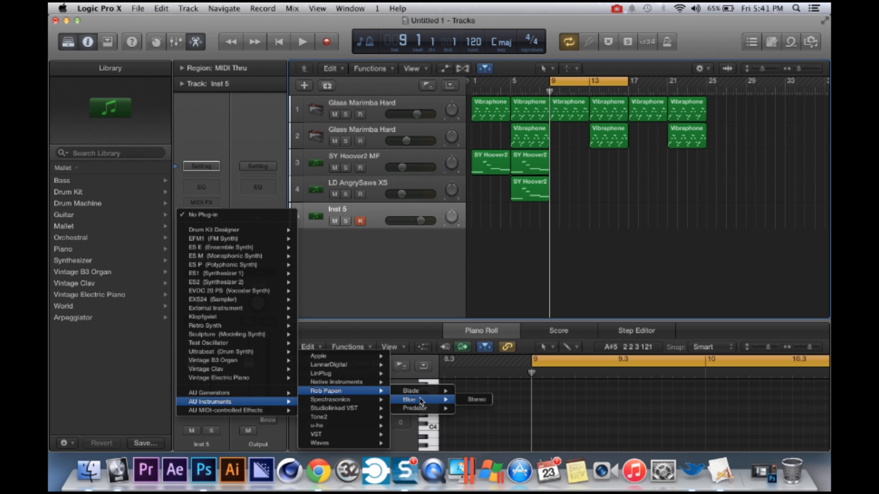
click(475, 400)
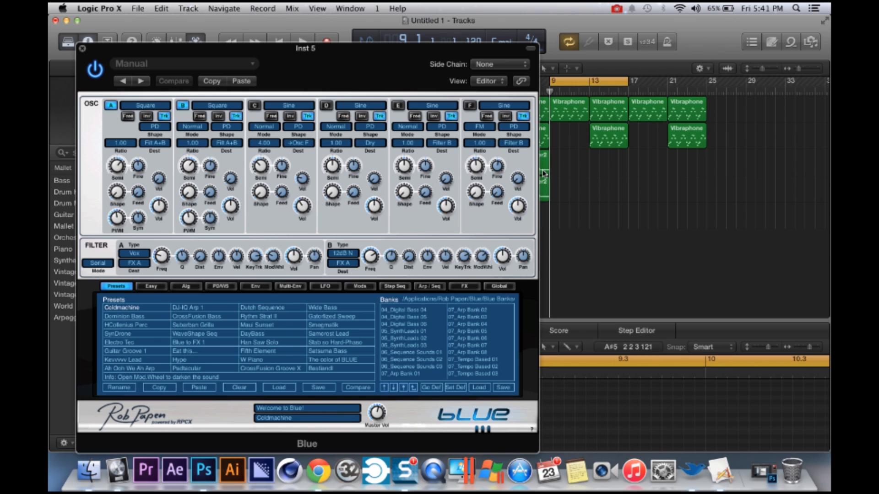
drag(347, 58, 412, 65)
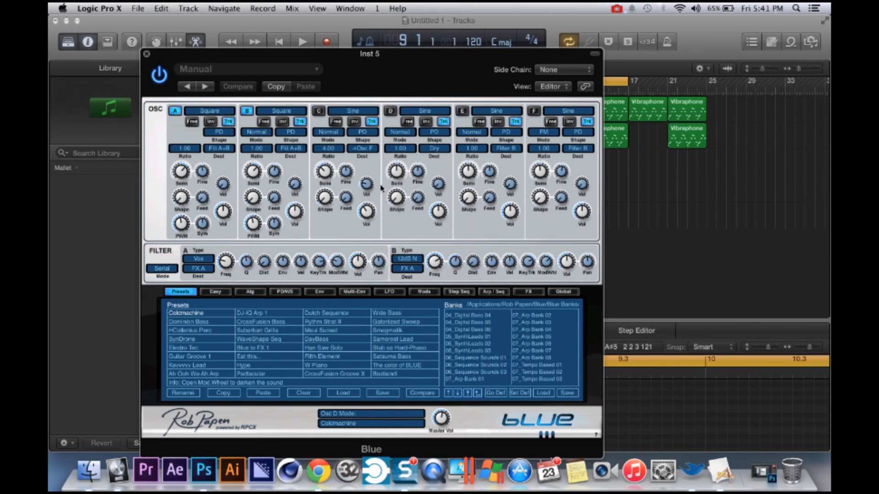
- Load 07_Arp Bank 01 in Blue, play the cycled section and select the FF Chord preset
scroll(511, 365, up, 3)
scroll(512, 365, down, 6)
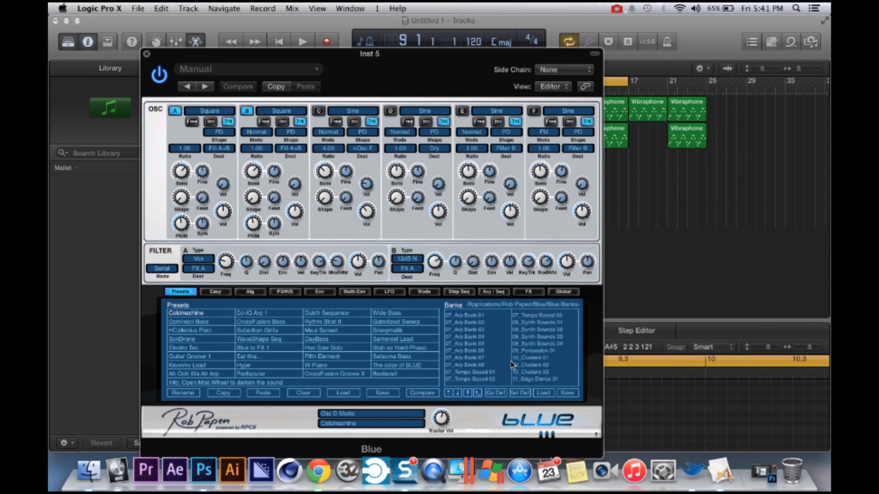
scroll(512, 365, up, 5)
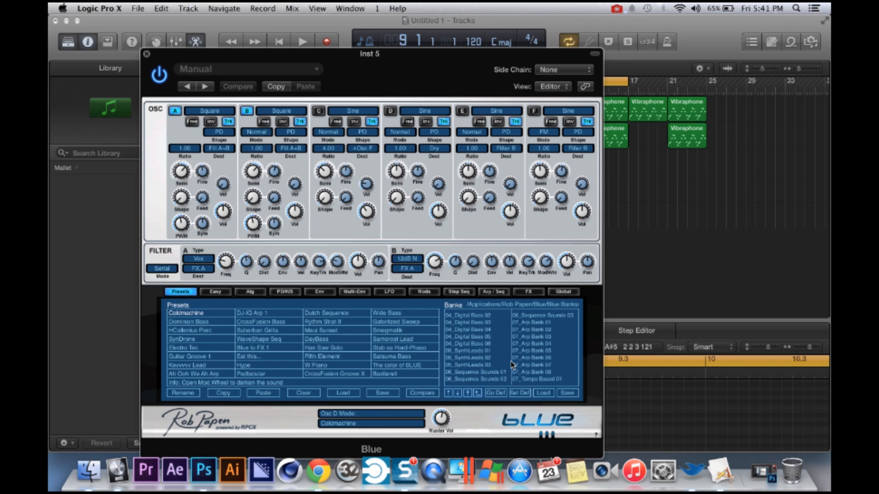
click(533, 323)
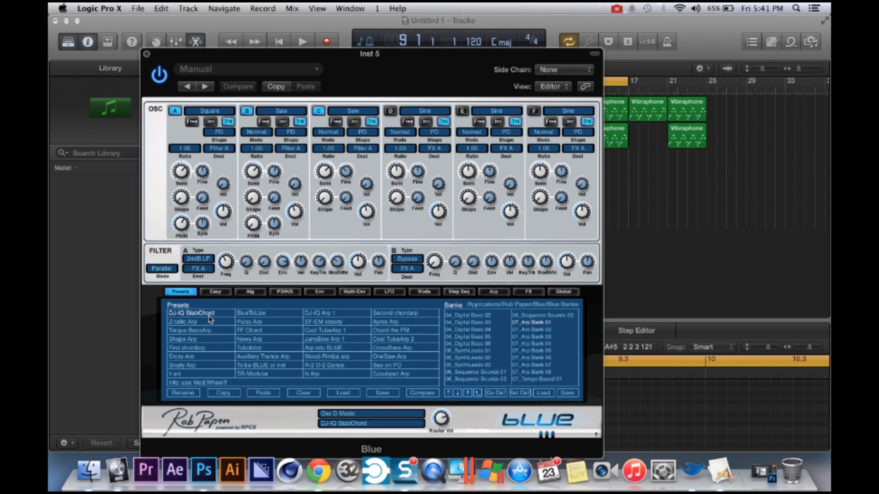
key(Return)
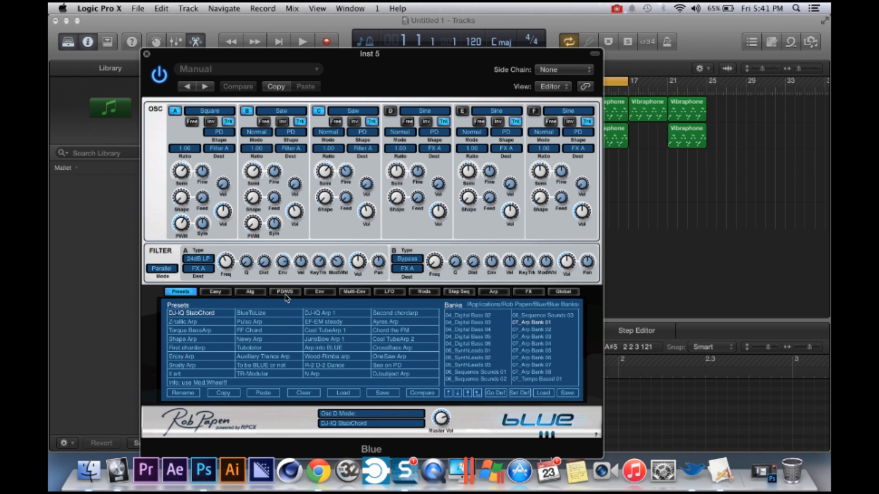
key(space)
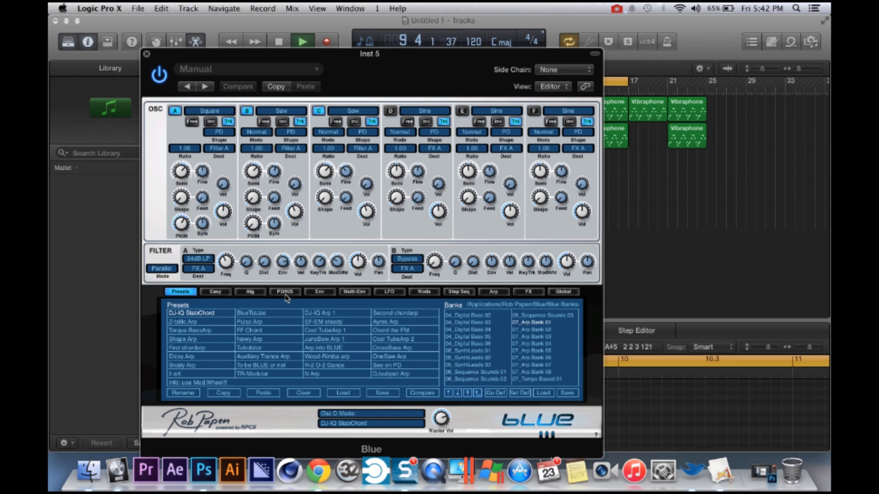
click(252, 330)
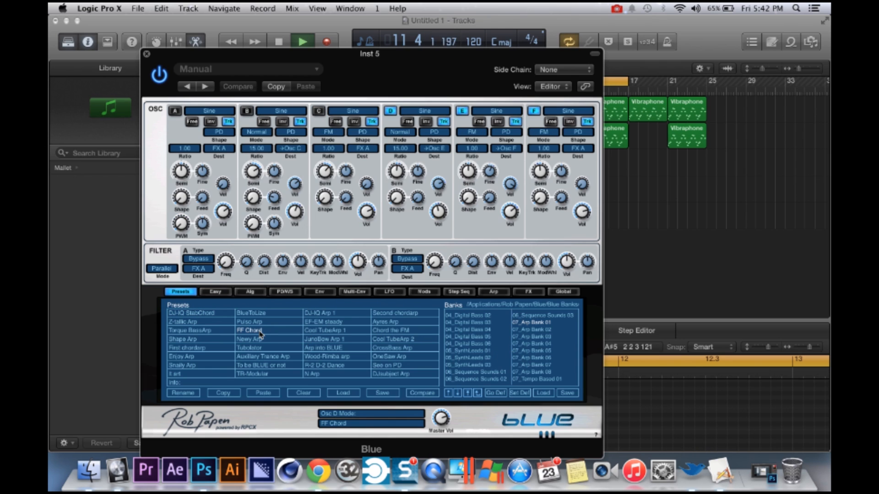
- Audition presets of 07_Arp Bank 01 in Blue during playback, including Newy Arp, Tubolator, To be BLUE or not and Wood-Rimba arp
click(270, 339)
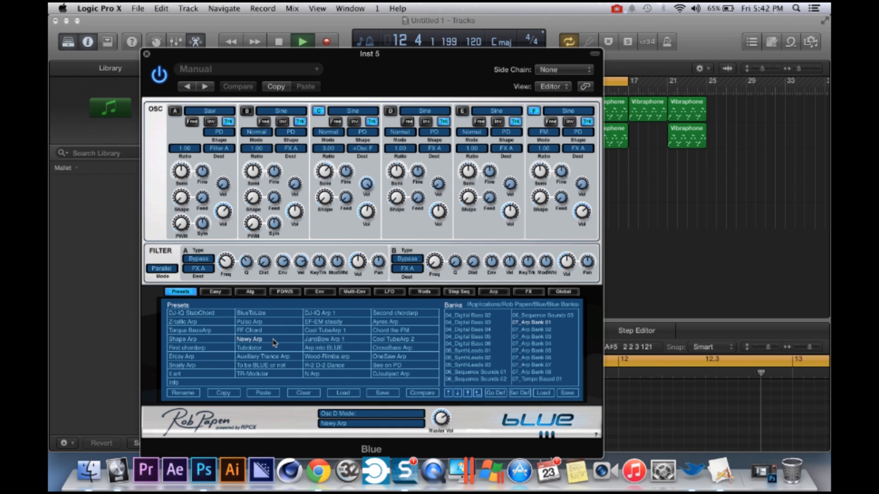
key(Down)
key(Down)
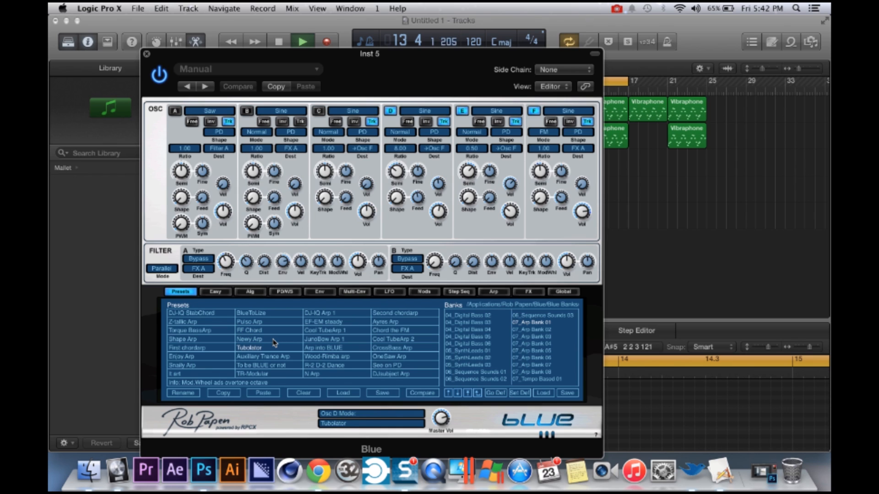
key(Down)
key(Down)
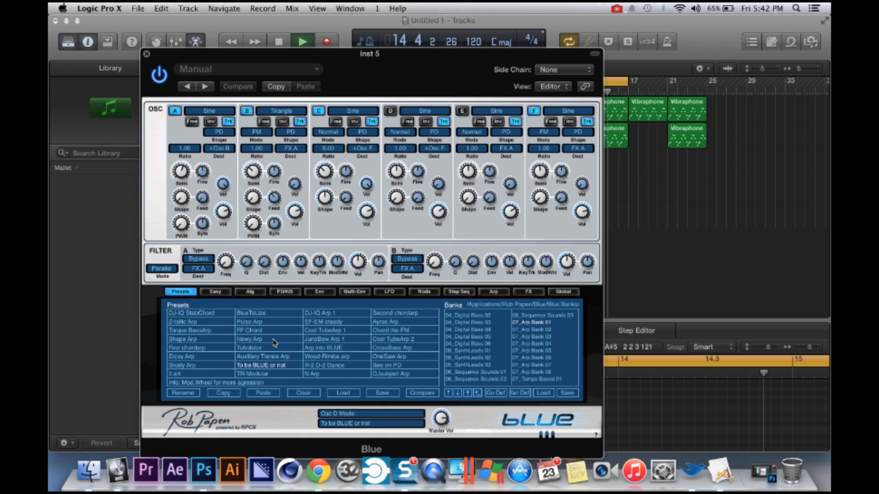
key(Right)
key(Up)
key(Up)
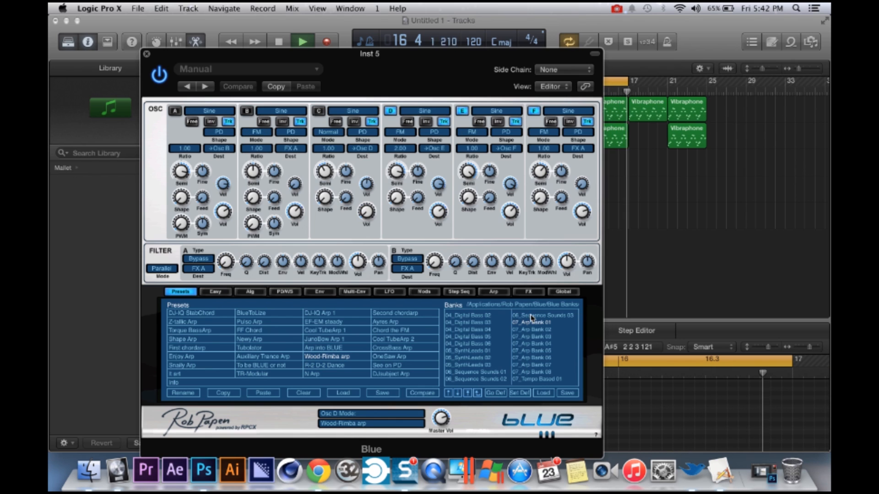
- Load 07_Arp Bank 02 and audition its presets, including 3 Saw it chord, Ben calls BLUE and Rango Arpo
click(532, 330)
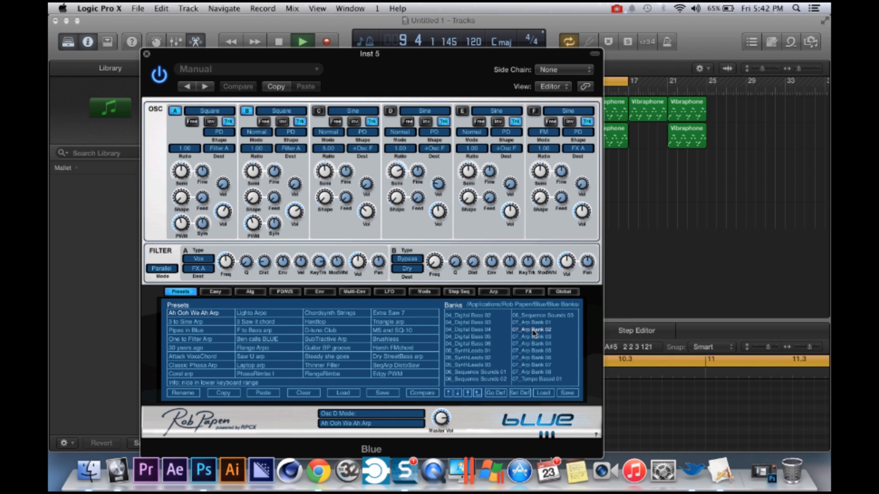
key(Down)
key(Right)
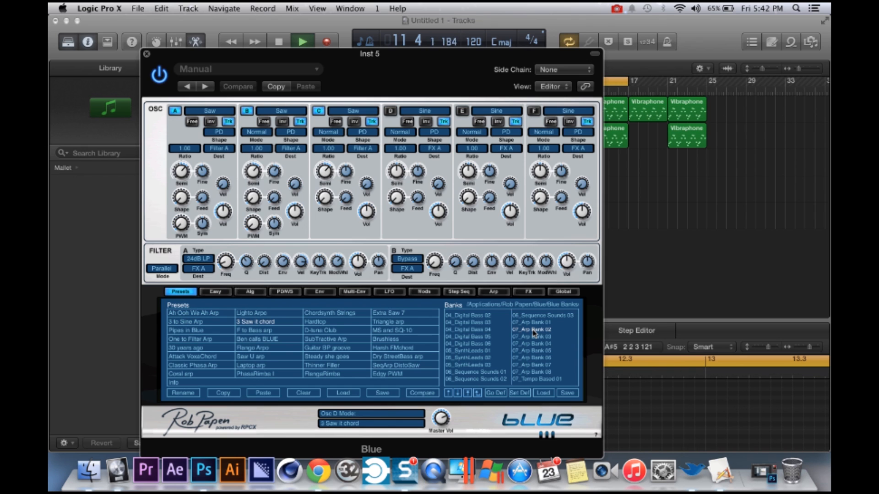
key(Down)
key(Down)
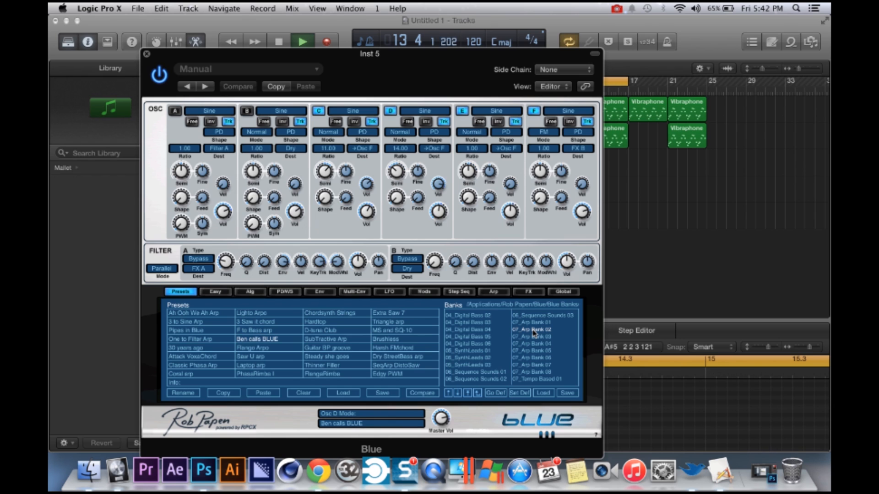
key(Down)
key(Down)
key(Down)
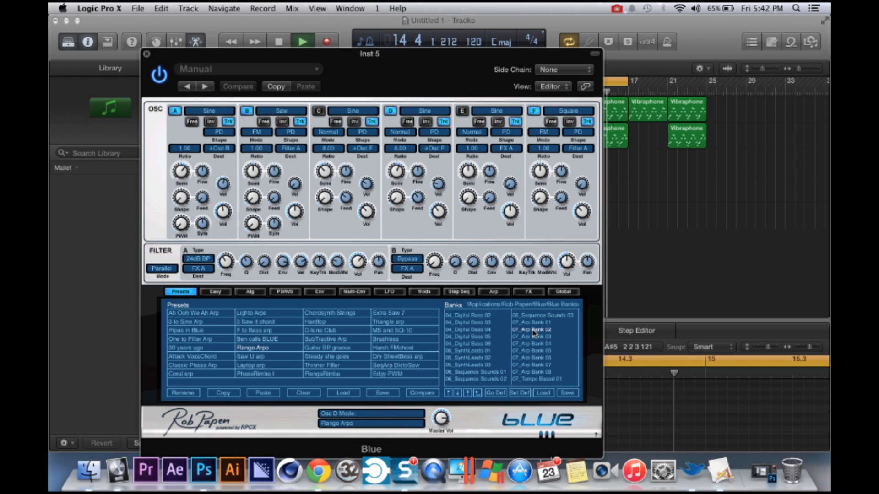
key(Down)
- Load the 05_SynthLeads 03 bank in Blue, stop playback and lower the Inst 5 track volume to -8.4 dB
click(476, 344)
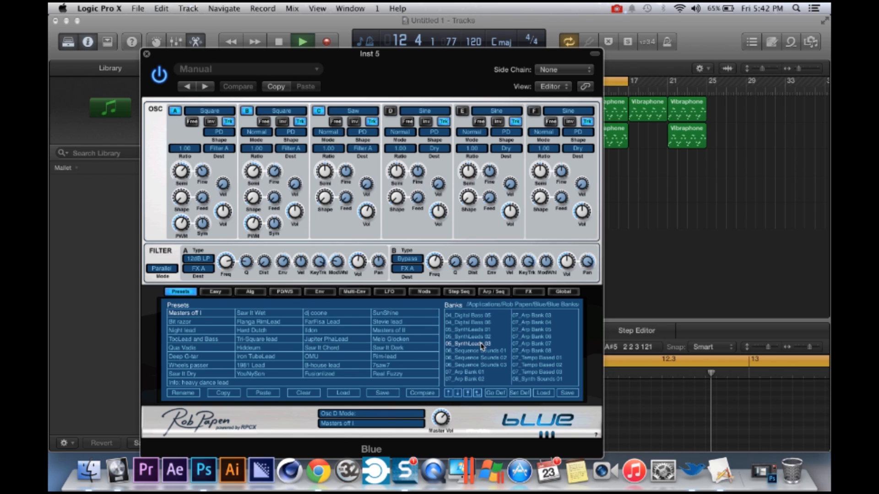
key(space)
drag(411, 84, 452, 316)
drag(421, 221, 407, 220)
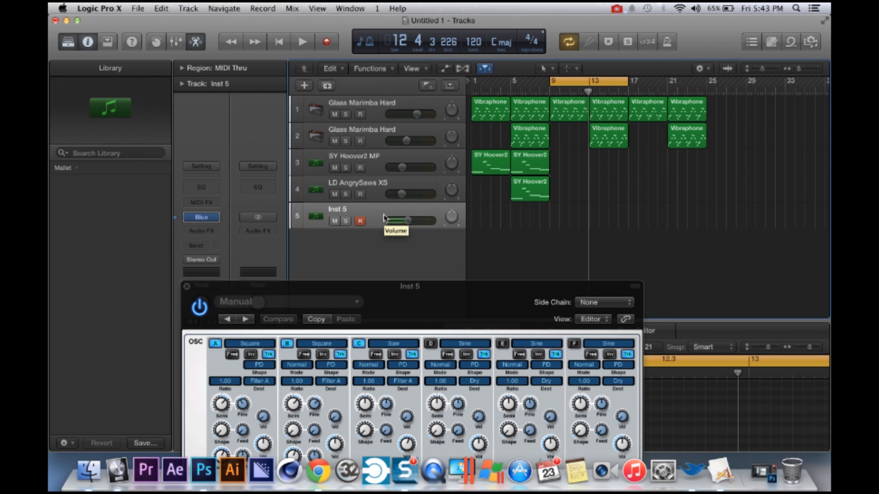
- Stop the trial recording on Inst 5 and turn on the count-in
key(space)
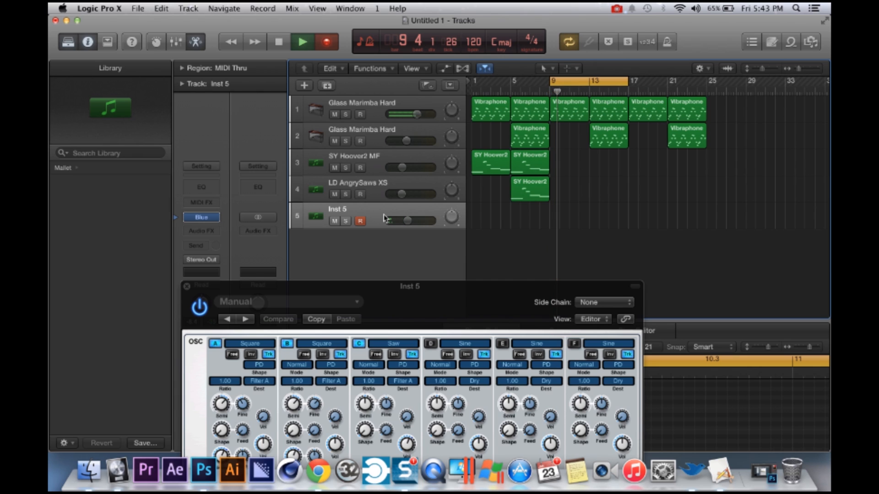
key(space)
click(651, 45)
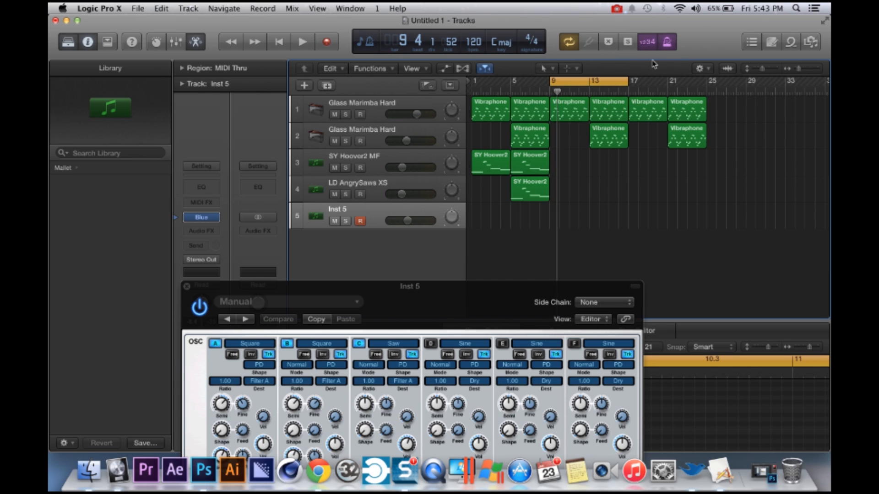
key(Return)
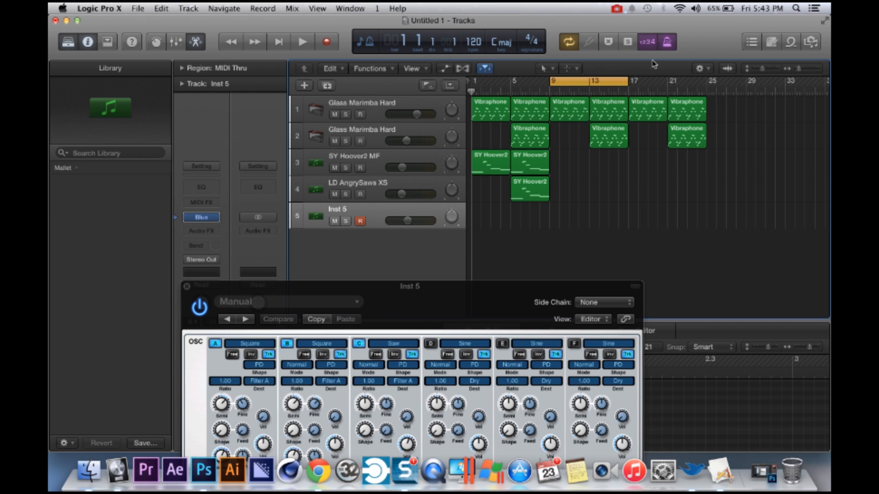
key(space)
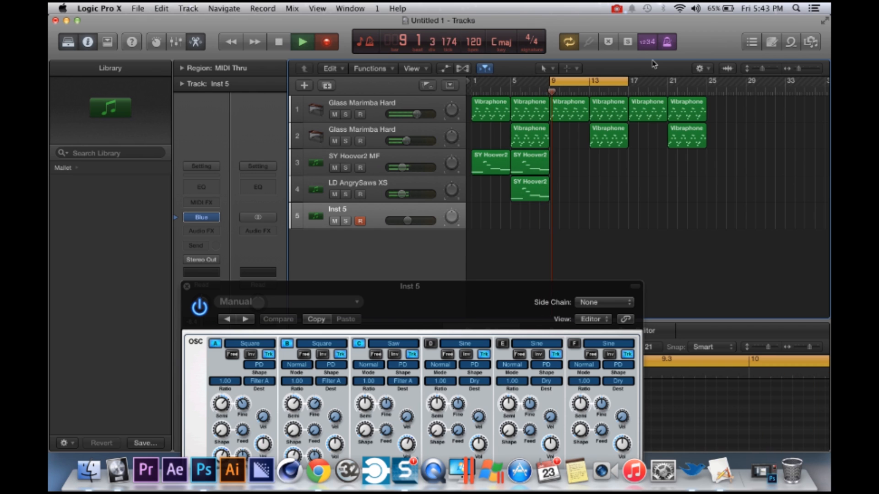
key(space)
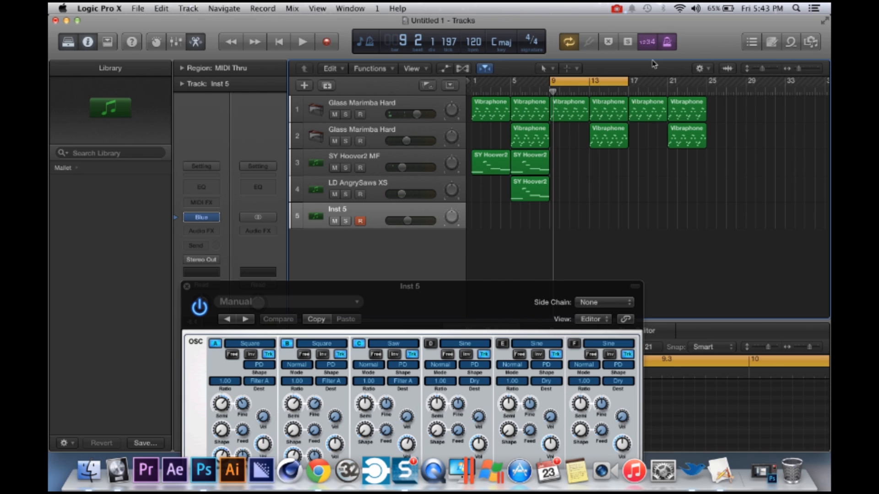
key(space)
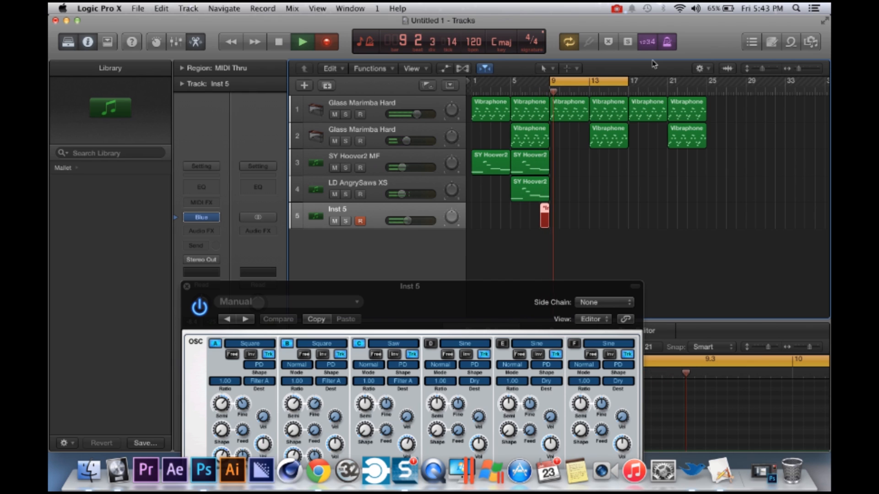
key(space)
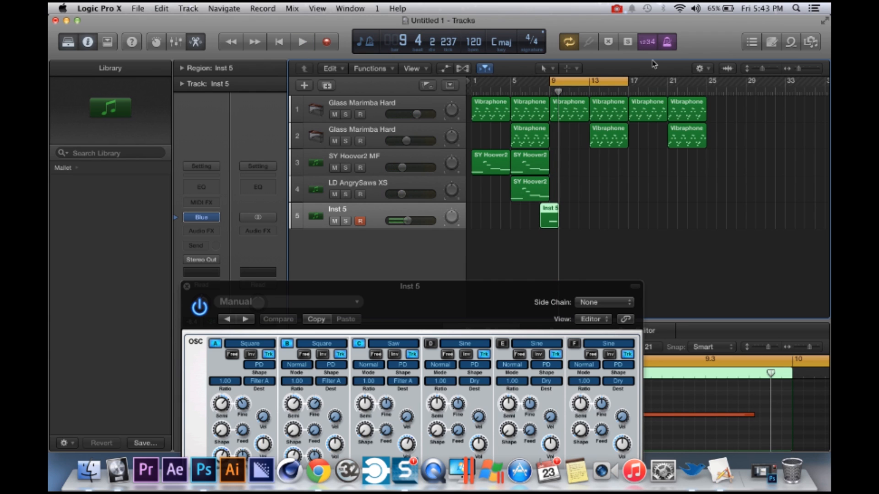
key(Delete)
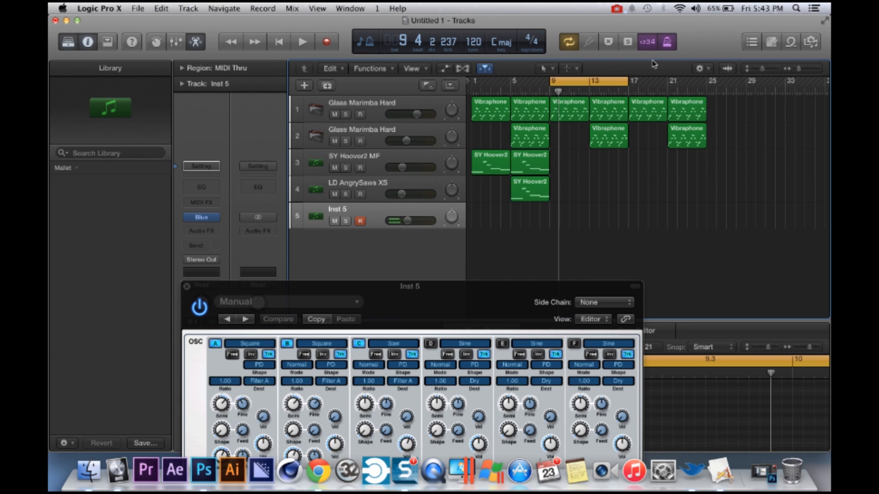
- Record a four-bar Blue part on Inst 5 from bar 9 to bar 13 with count-in and start checking it
key(r)
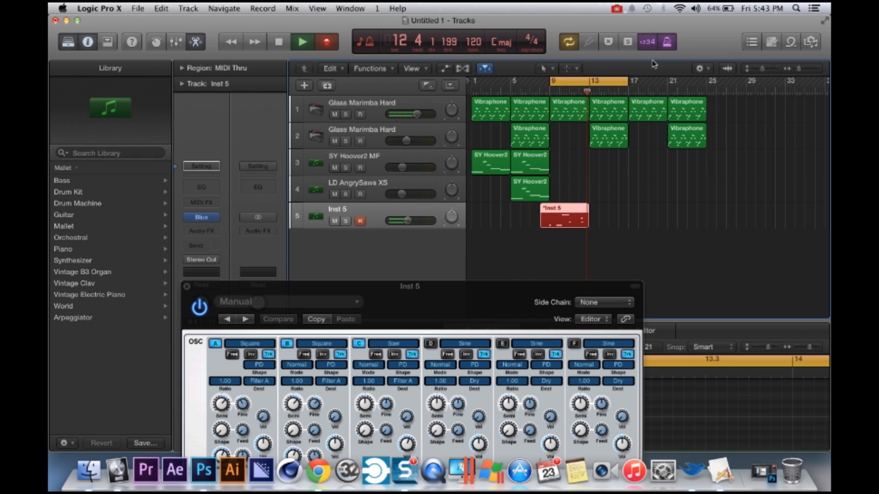
key(space)
double_click(571, 207)
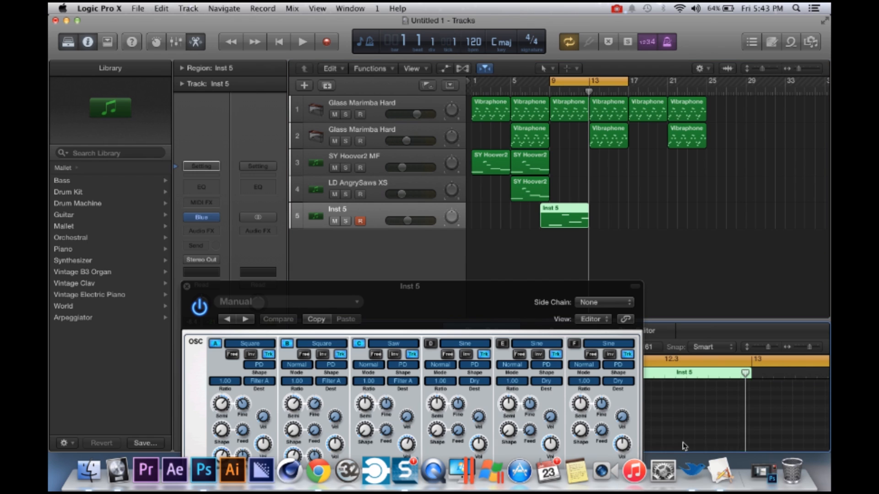
key(space)
click(593, 230)
key(space)
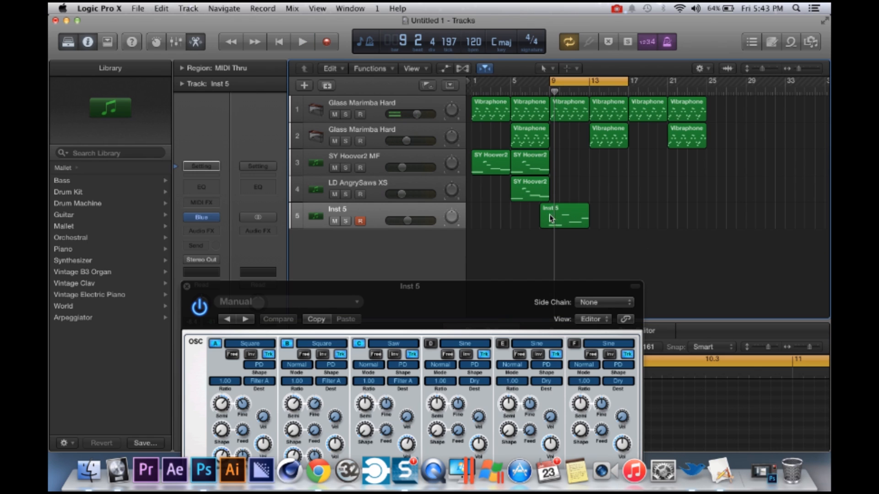
- Trim the start of the recorded Inst 5 region to bar 9 and briefly play it back
click(546, 226)
drag(543, 221, 553, 221)
key(Return)
click(581, 225)
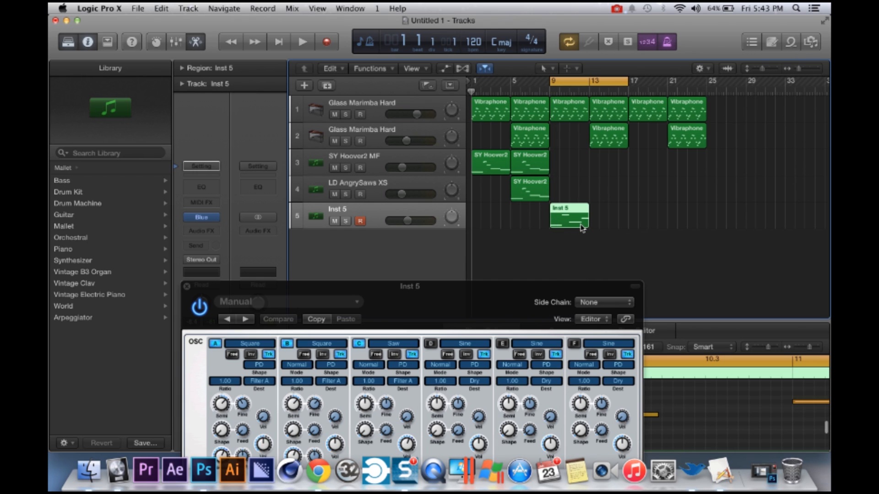
key(space)
click(528, 184)
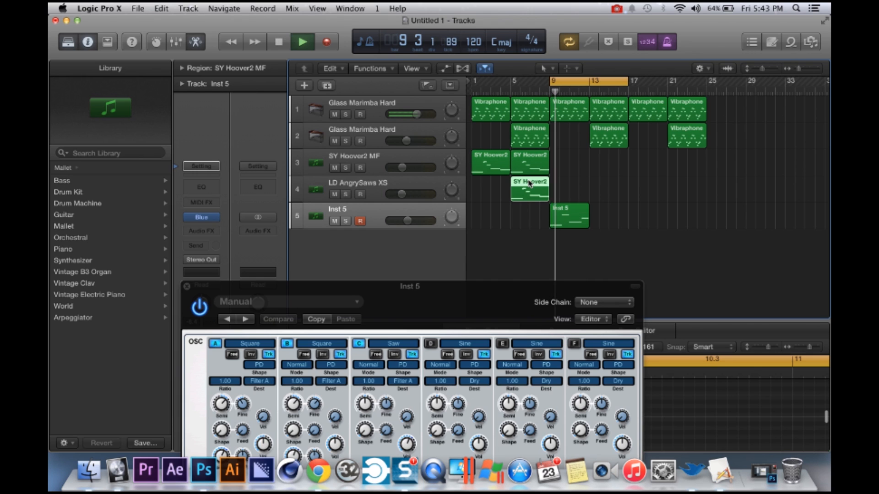
key(space)
click(578, 225)
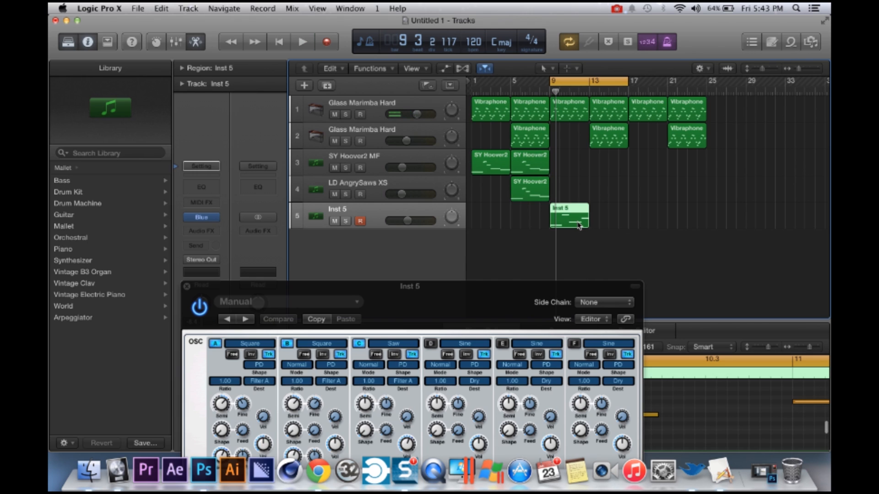
- Close the Blue window and move the region's first D#1 note in the Piano Roll to start exactly at bar 9
click(187, 287)
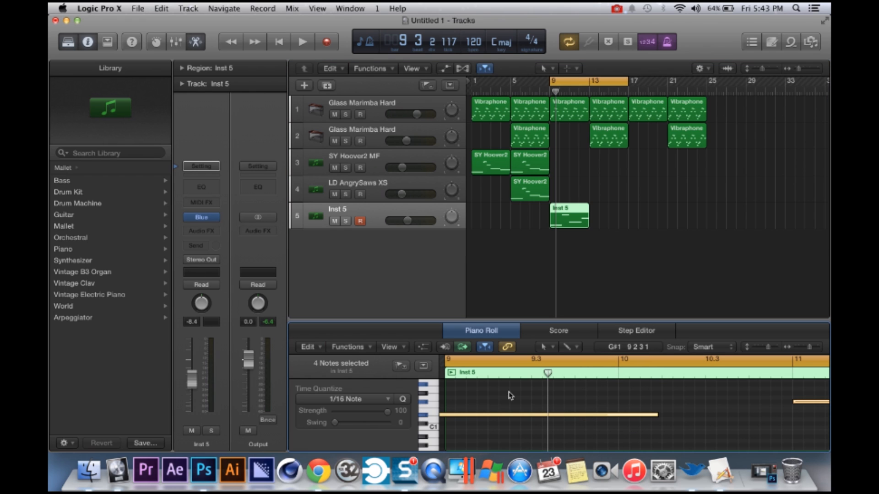
scroll(481, 401, left, 3)
click(497, 415)
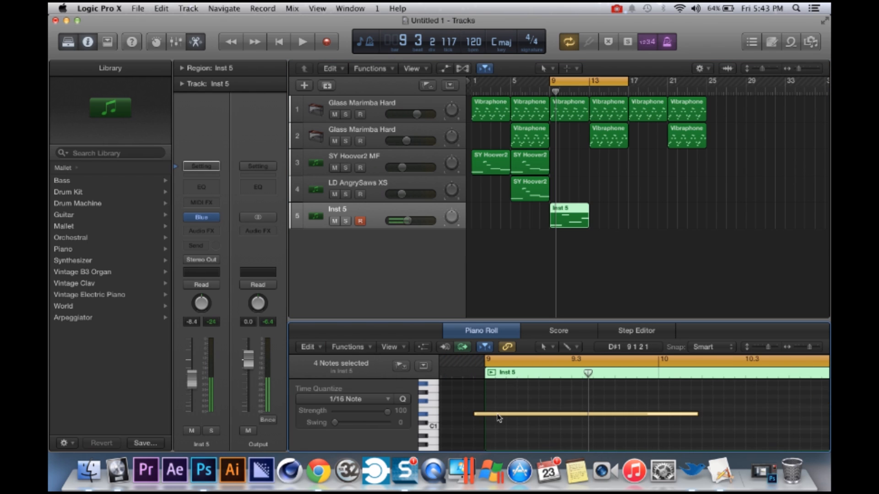
click(491, 391)
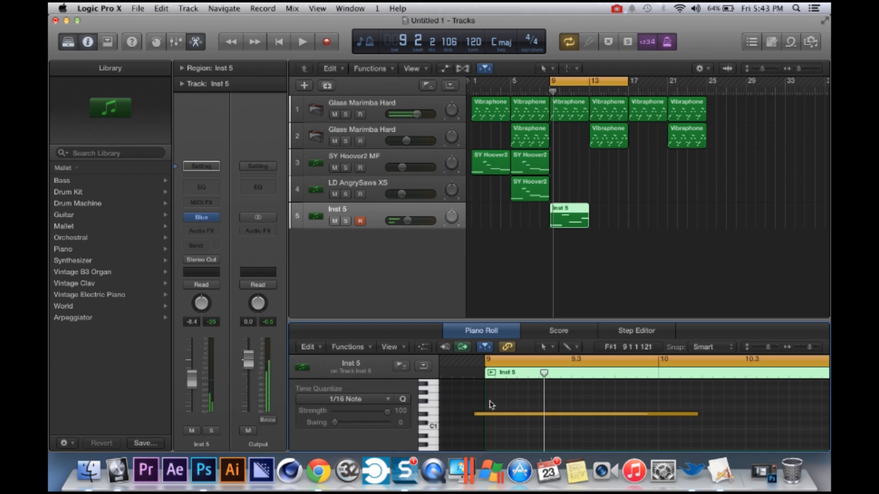
drag(490, 414, 505, 419)
key(space)
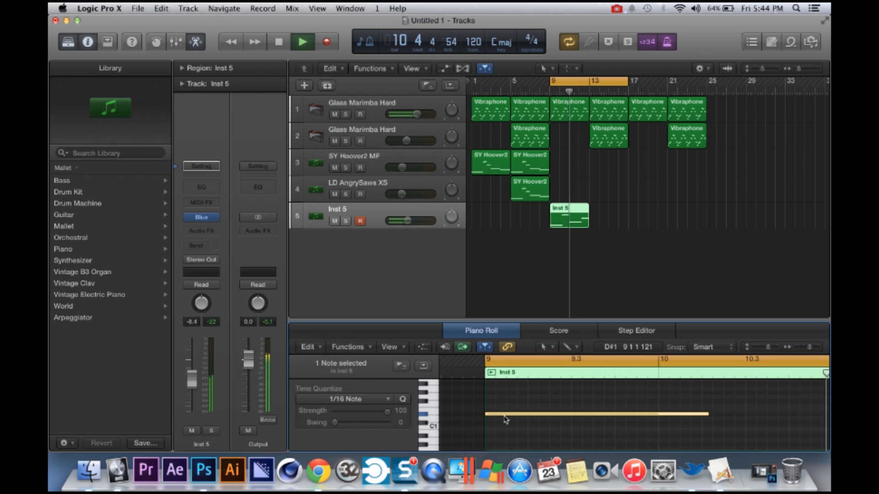
- Lower the Inst 5 volume to -13.4 dB and paste a copy of its region at bar 13
drag(407, 220, 402, 221)
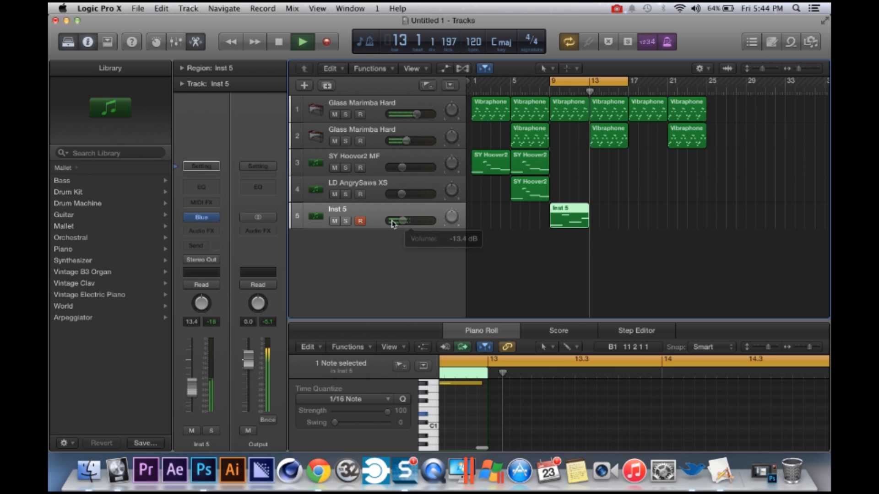
key(space)
drag(594, 93, 591, 93)
key(super+v)
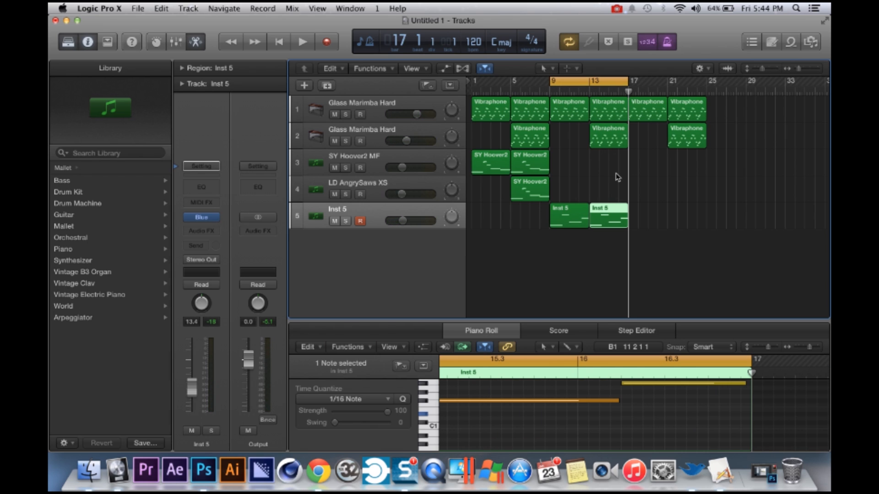
- Play the cycled section and raise the Inst 5 track volume to -9.0 dB
key(space)
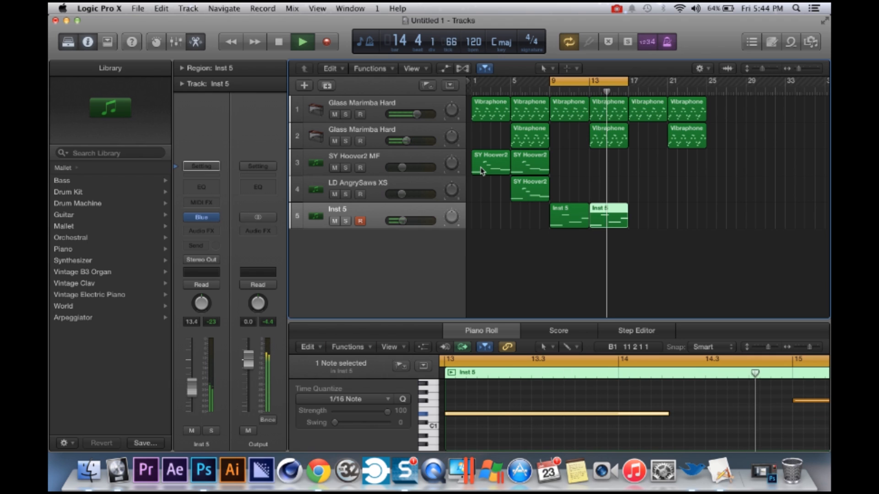
drag(403, 223, 415, 224)
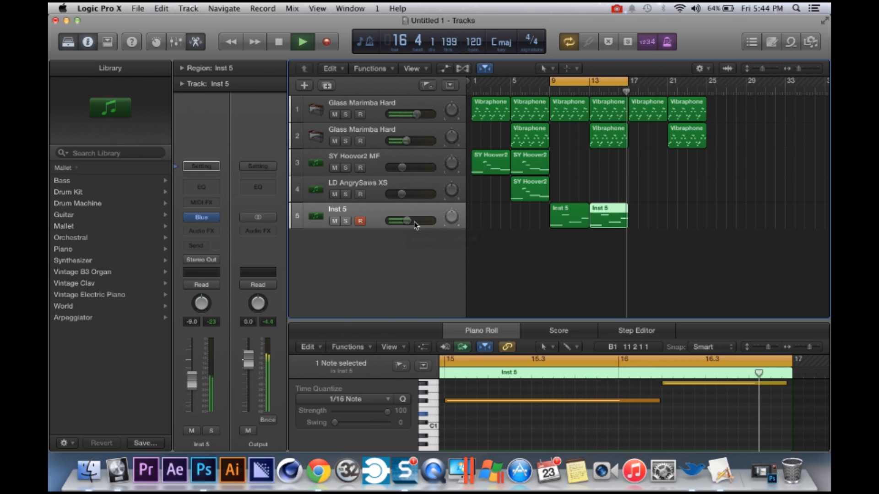
key(space)
- Stop playback, insert a stereo Channel EQ on the Inst 5 track, and turn on its Analyzer
click(292, 227)
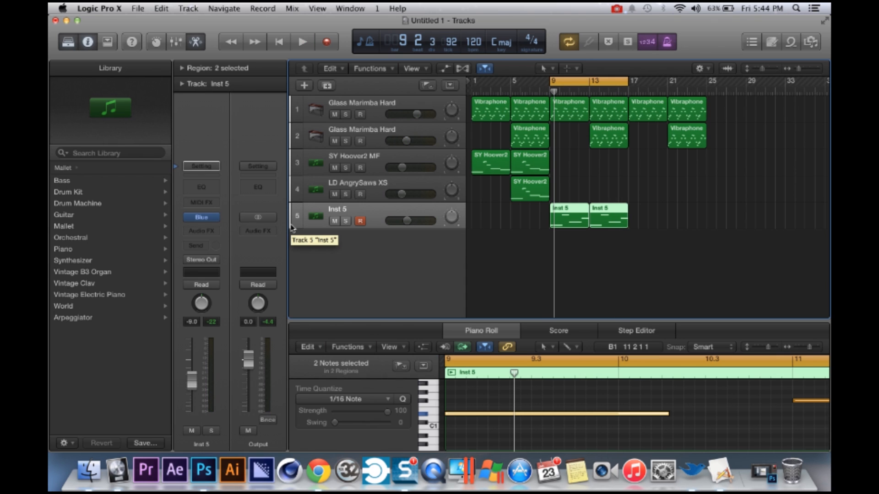
click(215, 232)
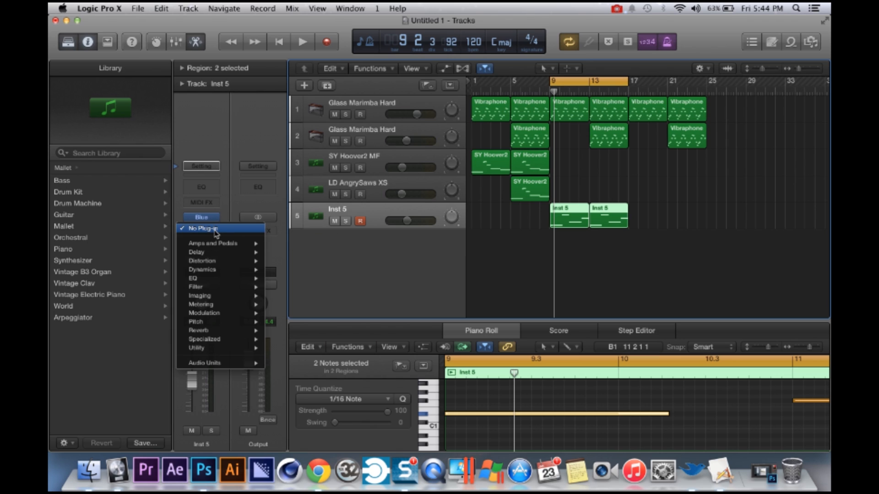
mouse_move(225, 279)
mouse_move(314, 280)
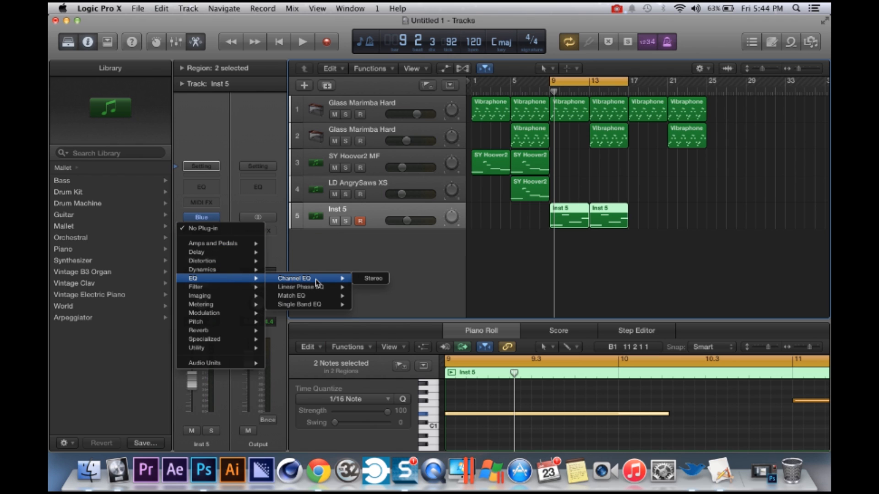
click(362, 279)
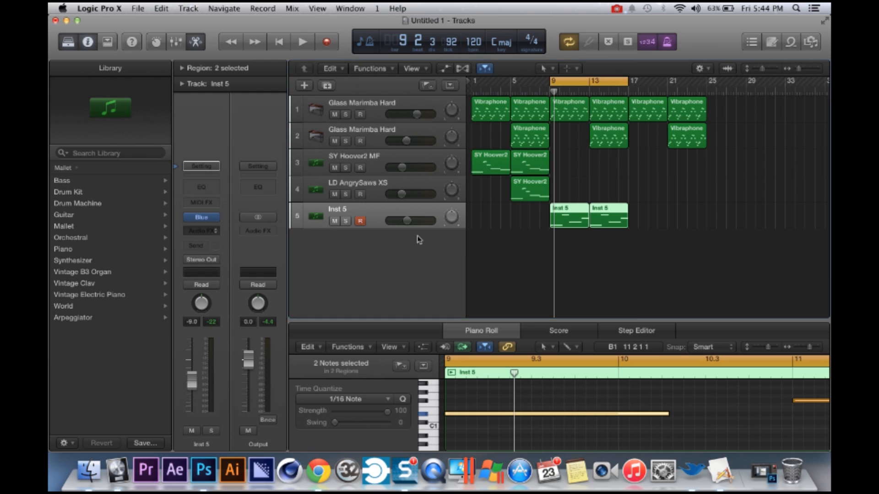
click(116, 302)
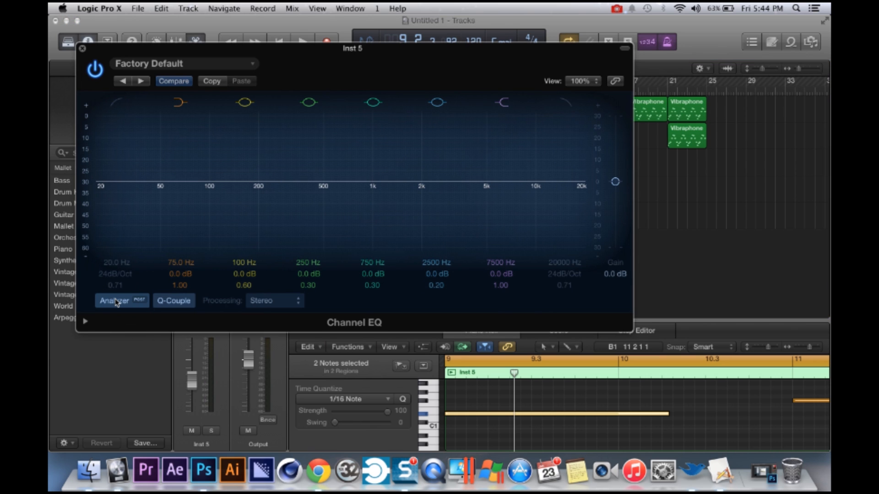
- During playback, set Inst 5's low cut to 230 Hz with Q 0.75 and boost 1000 Hz by +5.0 dB, and close the EQ
key(space)
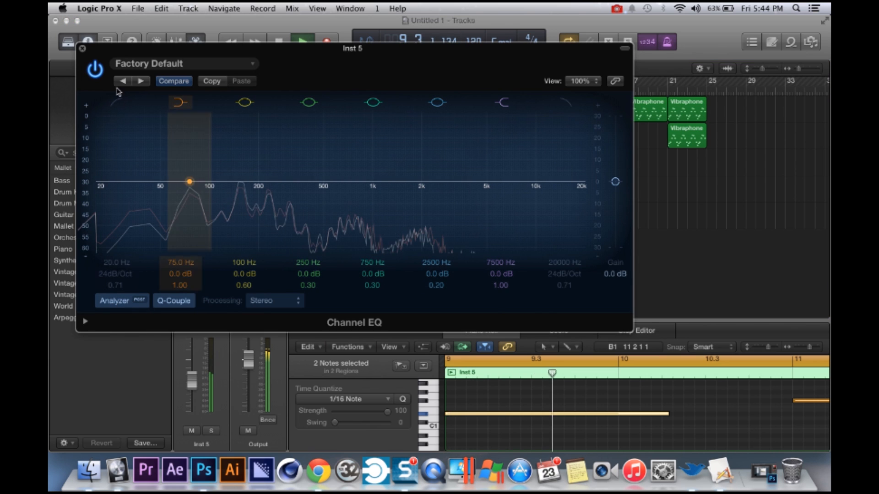
click(98, 189)
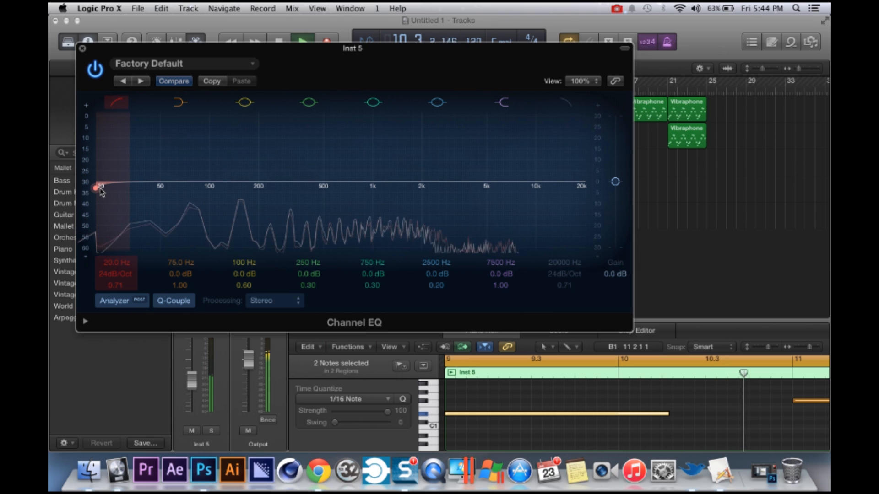
drag(99, 192, 285, 189)
drag(460, 186, 388, 171)
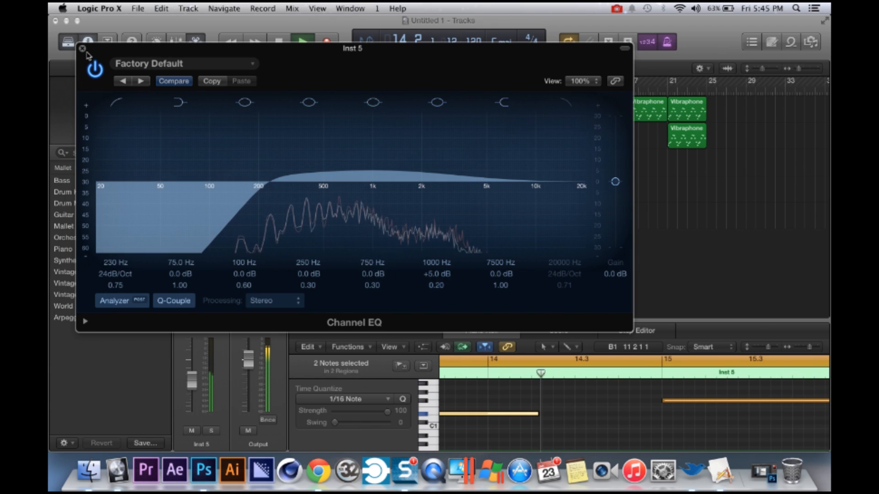
click(82, 49)
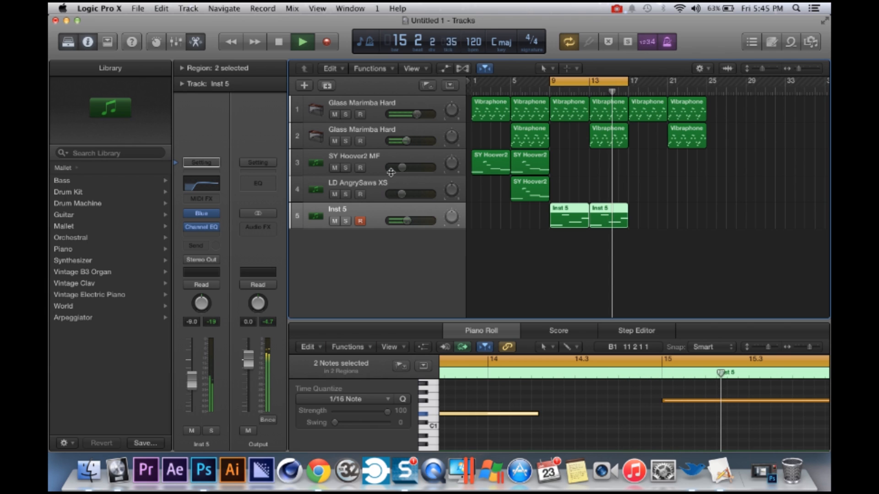
- Play the arrangement from just before bar 9 and again from bar 1 to hear the equalized Inst 5 part
key(space)
drag(605, 106, 545, 109)
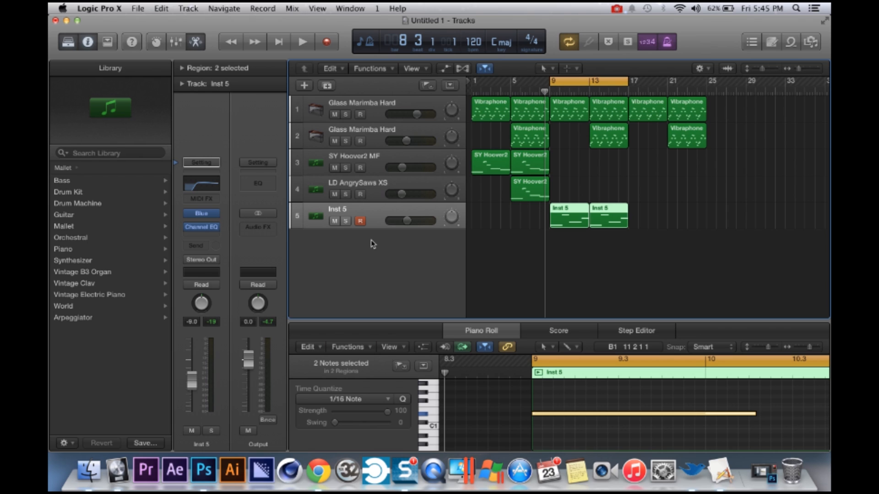
key(space)
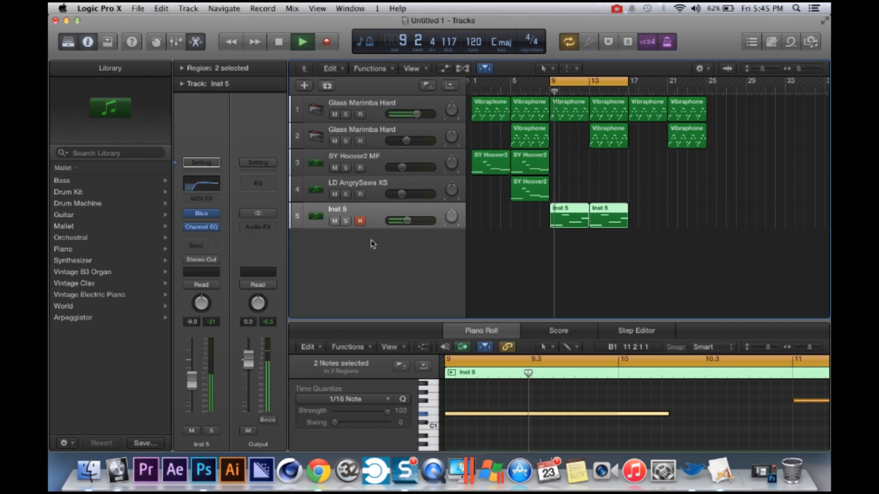
key(space)
key(Return)
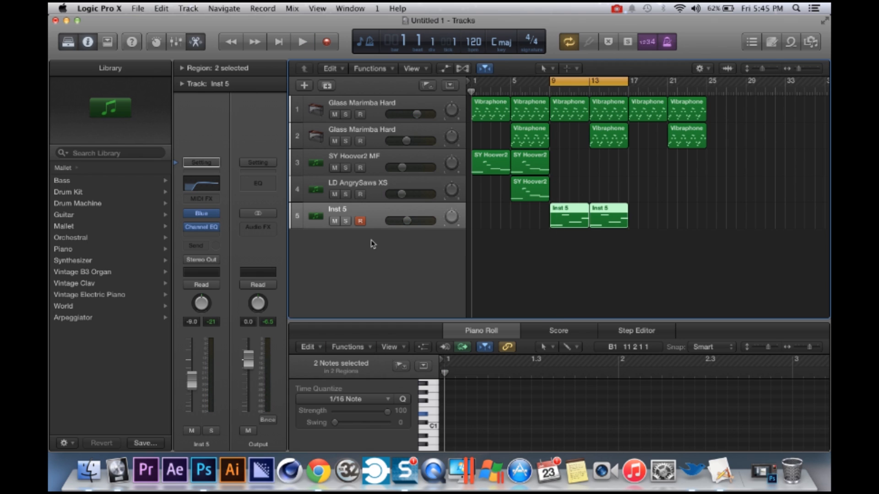
key(space)
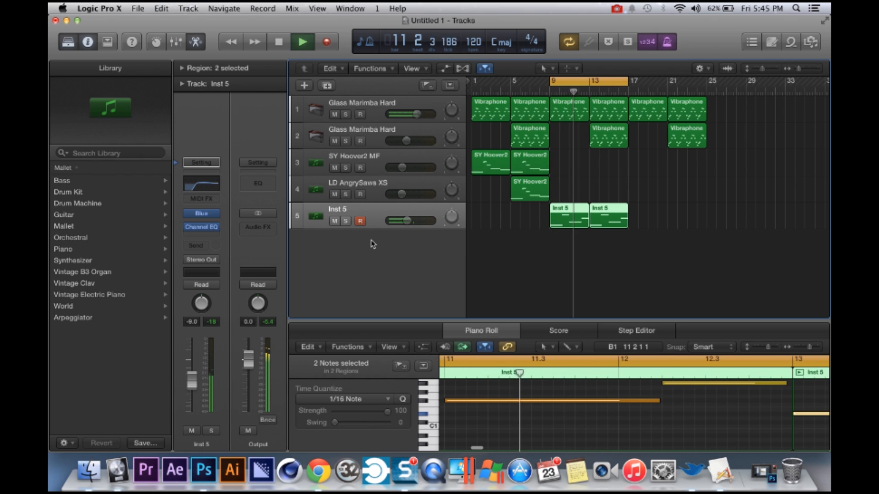
key(space)
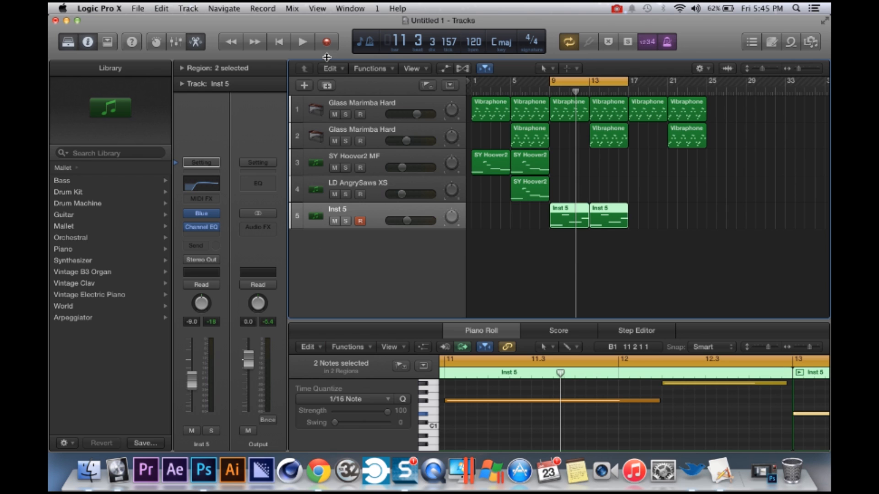
- Create one new software instrument track and load the Ultrabeat drum synth on it
click(305, 85)
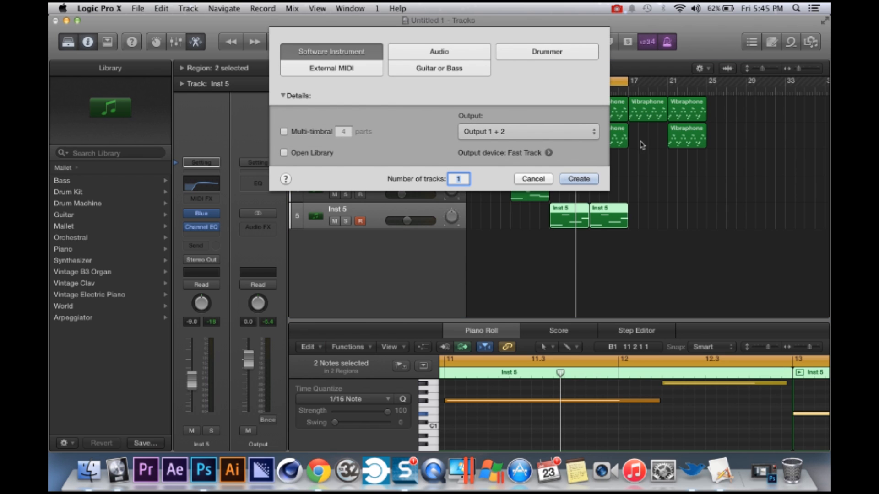
click(591, 178)
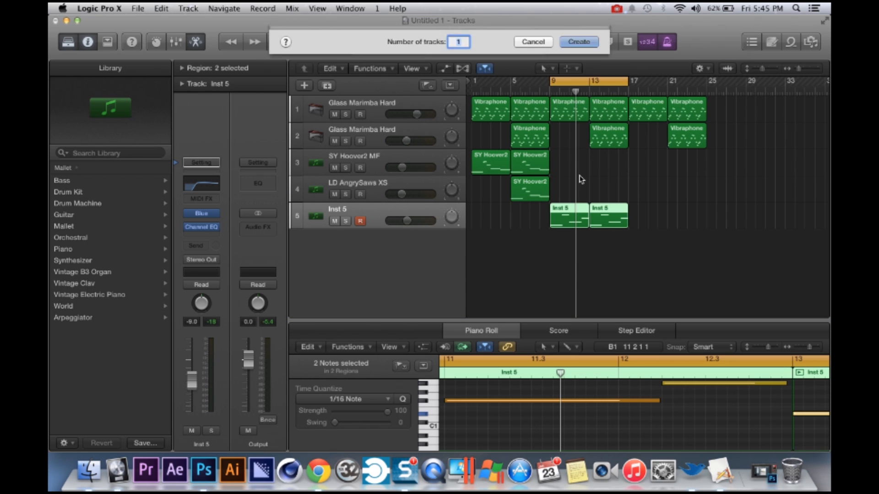
click(217, 220)
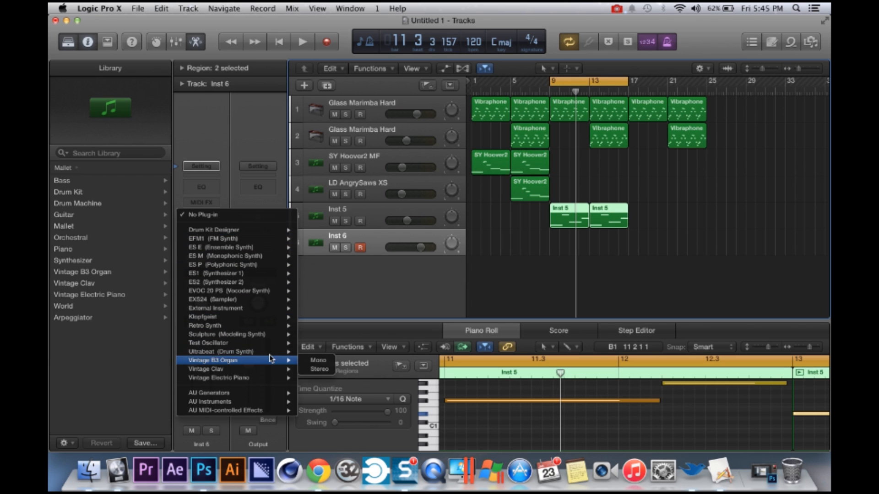
click(330, 350)
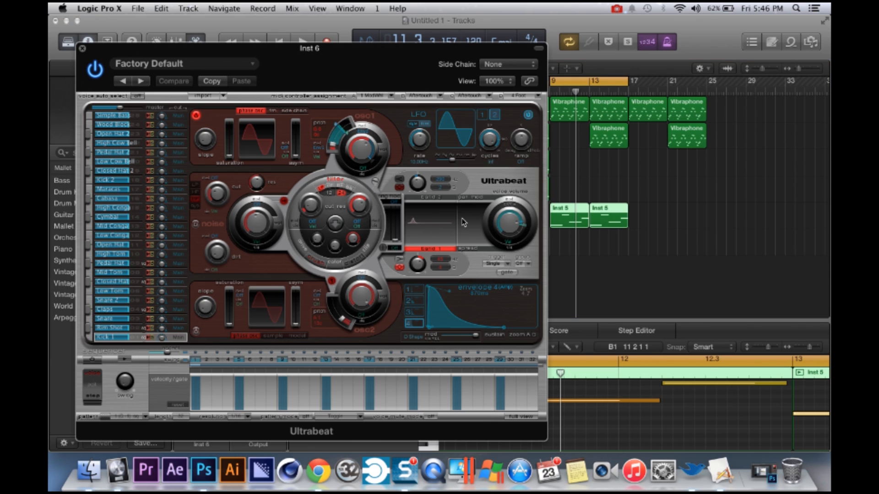
drag(393, 84, 421, 91)
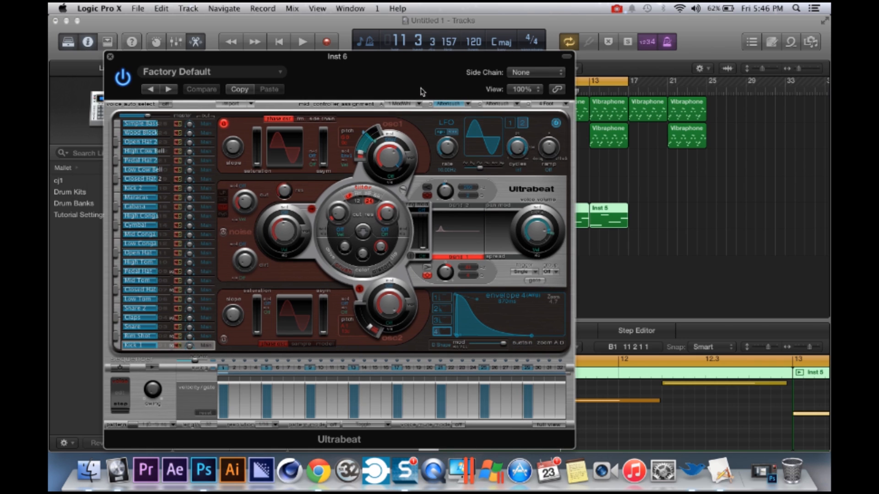
- Load the saved cj1 setting in Ultrabeat
click(278, 73)
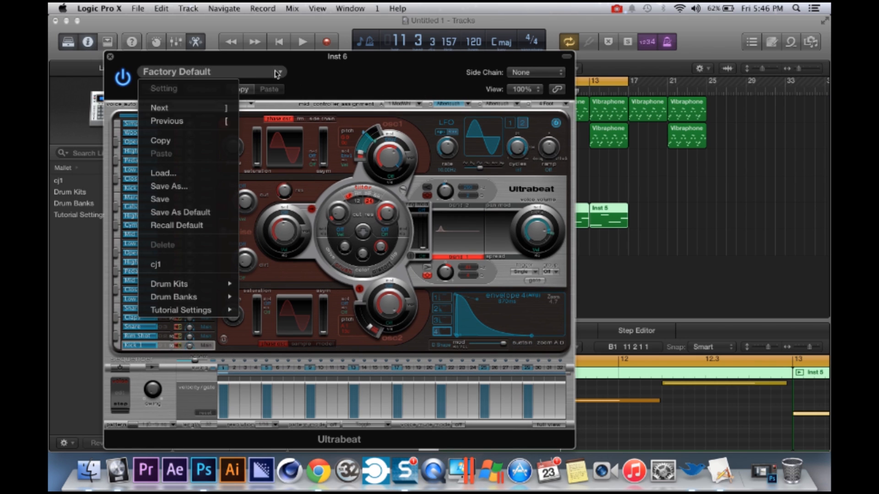
click(200, 275)
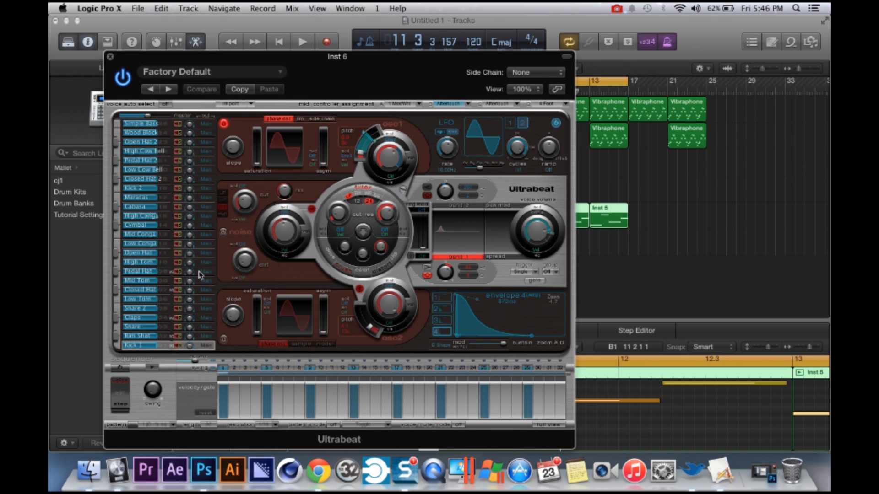
click(226, 71)
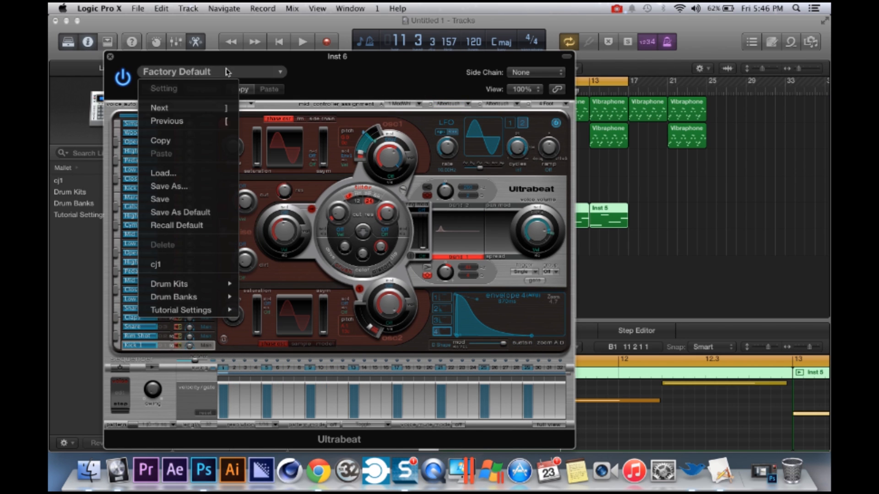
click(179, 269)
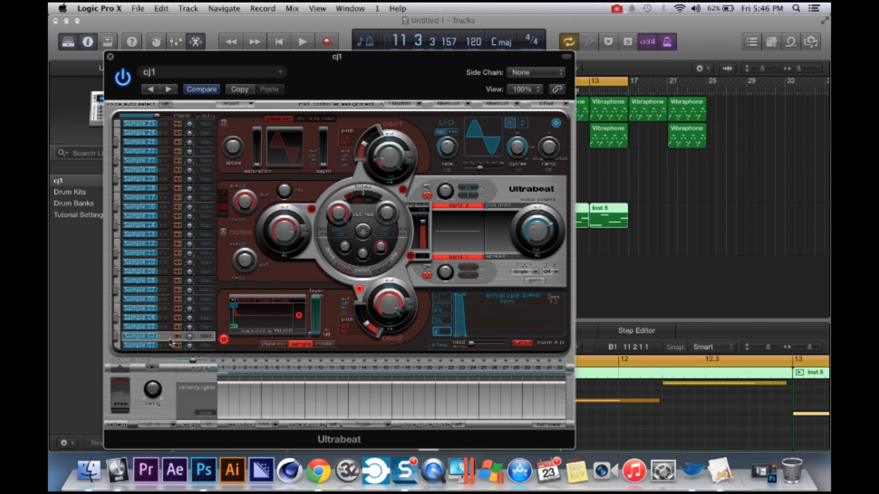
click(218, 74)
mouse_move(212, 292)
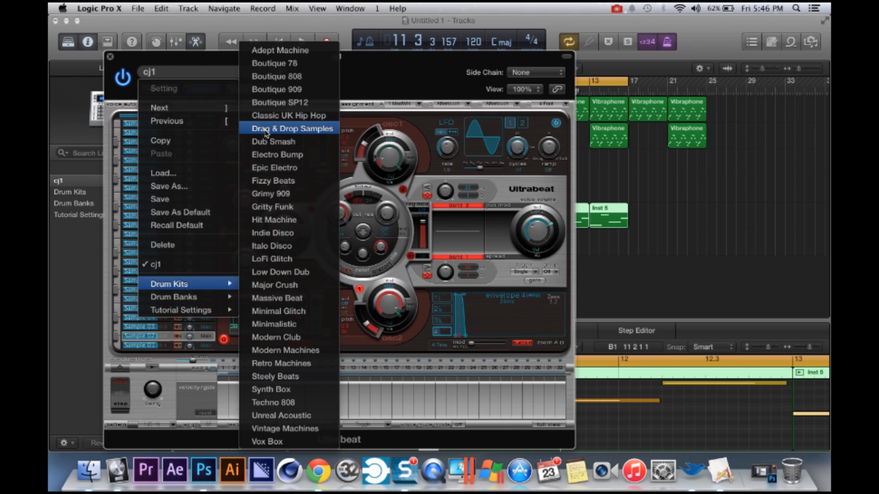
click(365, 79)
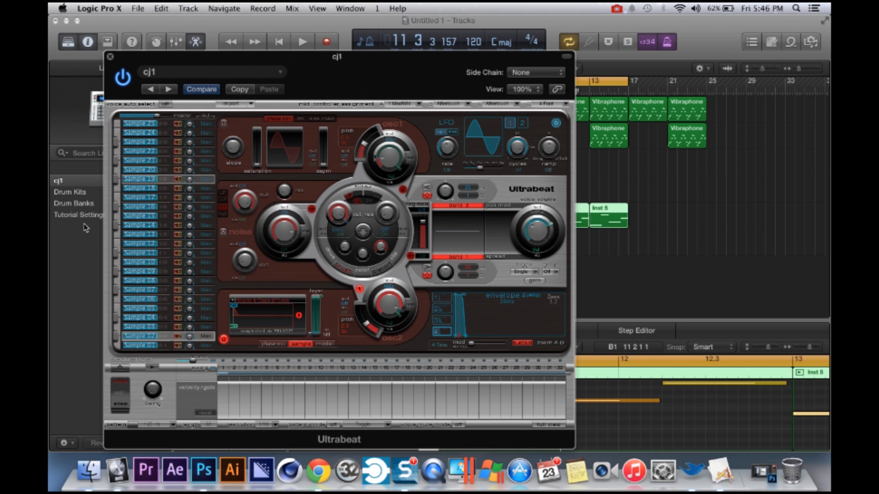
- Select the Sample 01 voice in Ultrabeat and search all files in the browser for kick
click(154, 345)
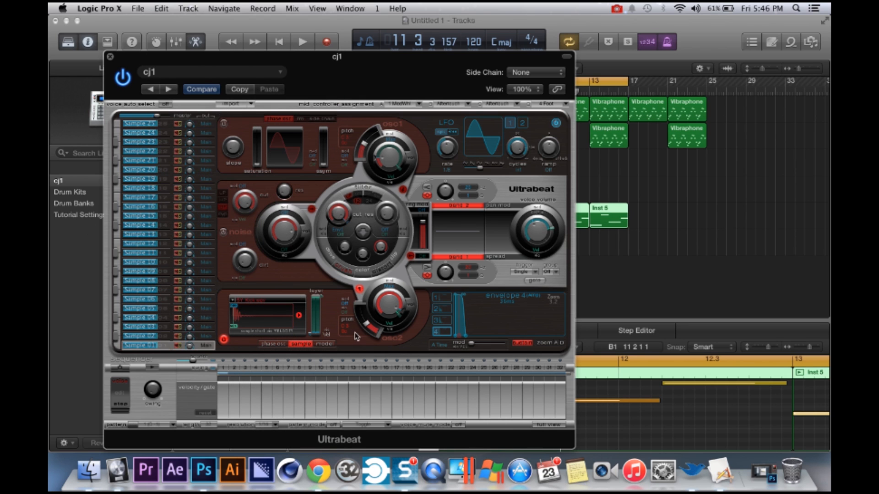
click(811, 41)
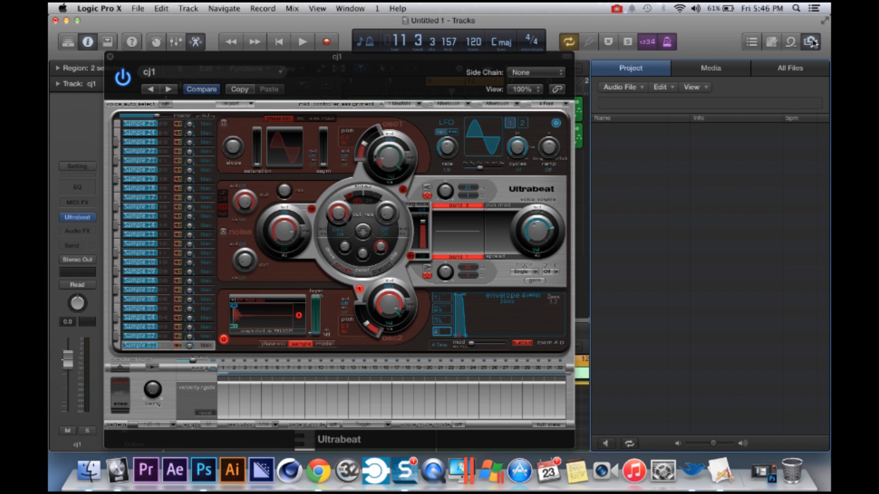
click(803, 70)
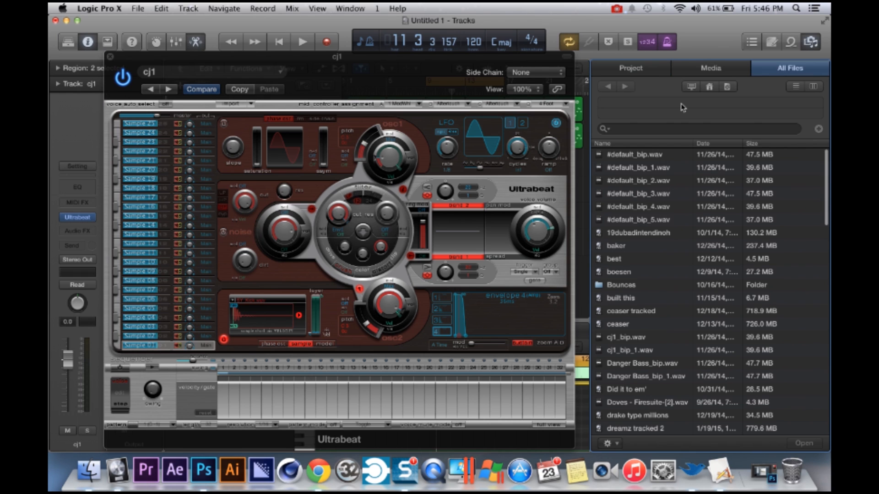
click(662, 130)
text(kick)
key(Return)
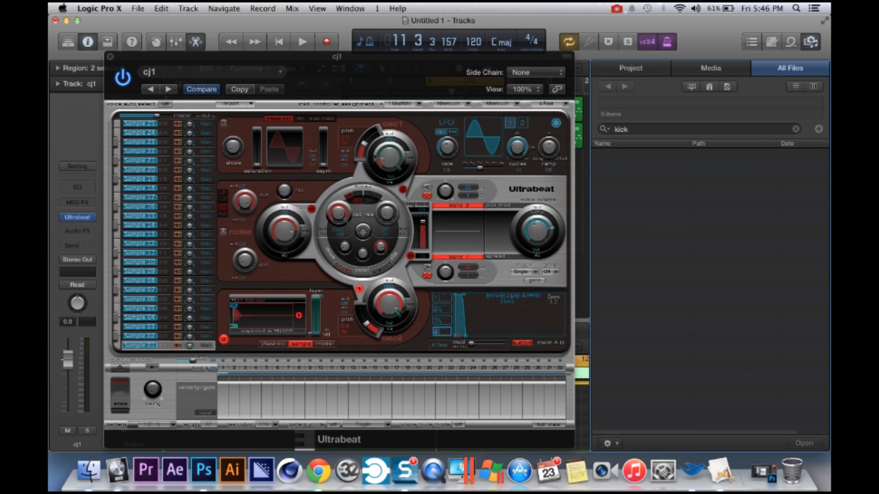
- Browse from the home folder to the DRUMKITS folder on the Desktop
click(729, 73)
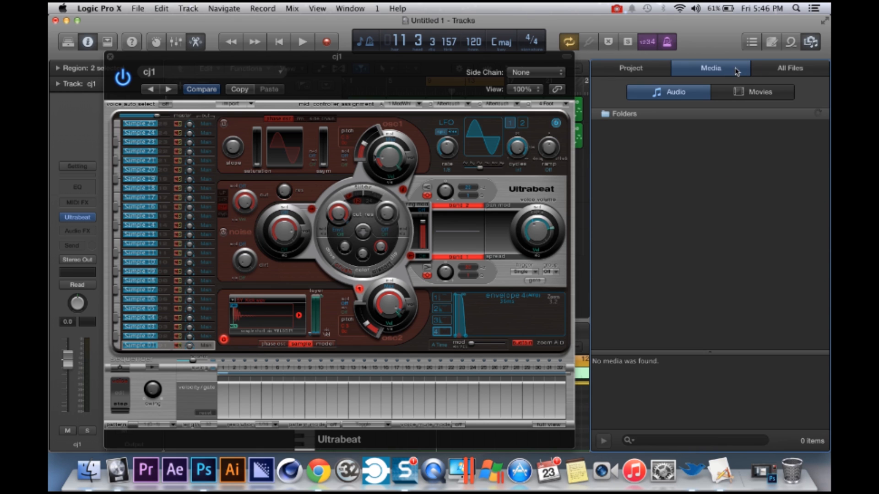
click(781, 70)
click(707, 88)
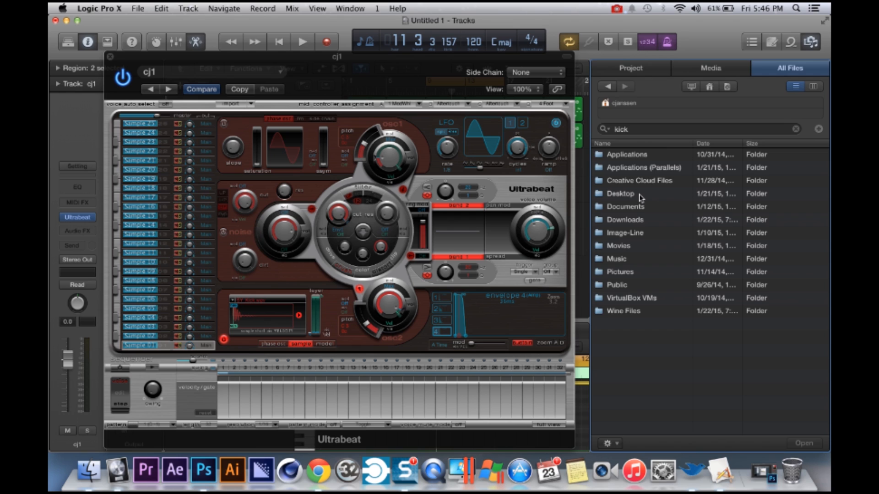
click(624, 222)
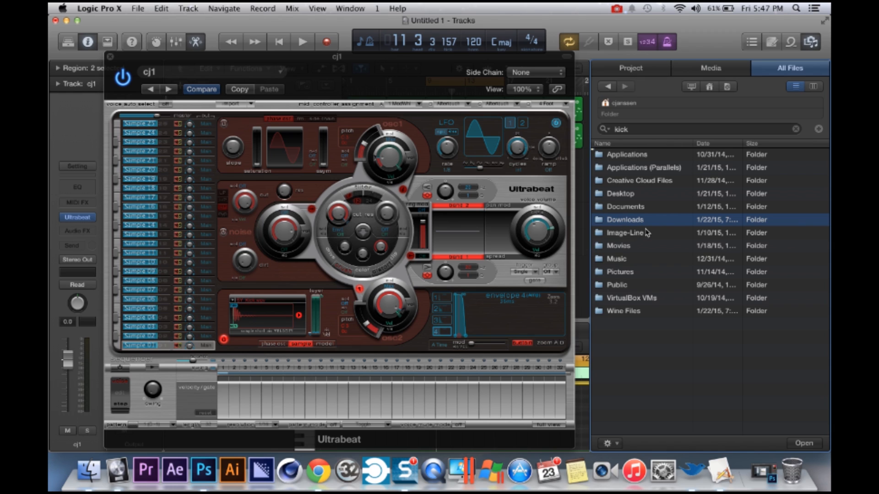
double_click(625, 195)
double_click(625, 195)
- Search the DRUMKITS folder for kick 3 and load Kick 3.wav into oscillator 2 of the Sample 01 voice
click(666, 130)
text(3)
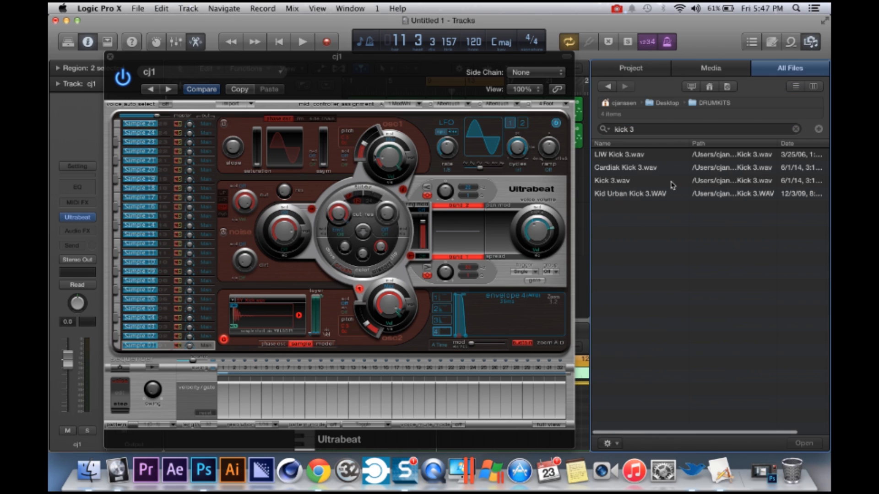
drag(611, 181, 339, 298)
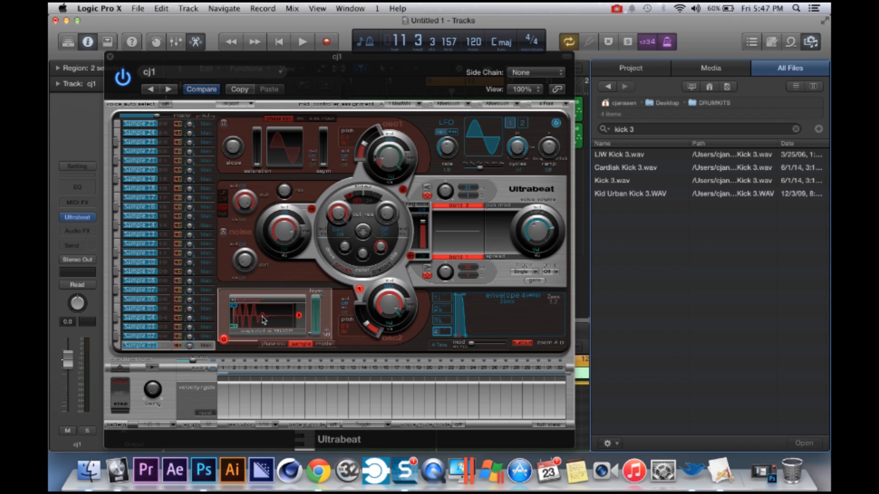
click(539, 222)
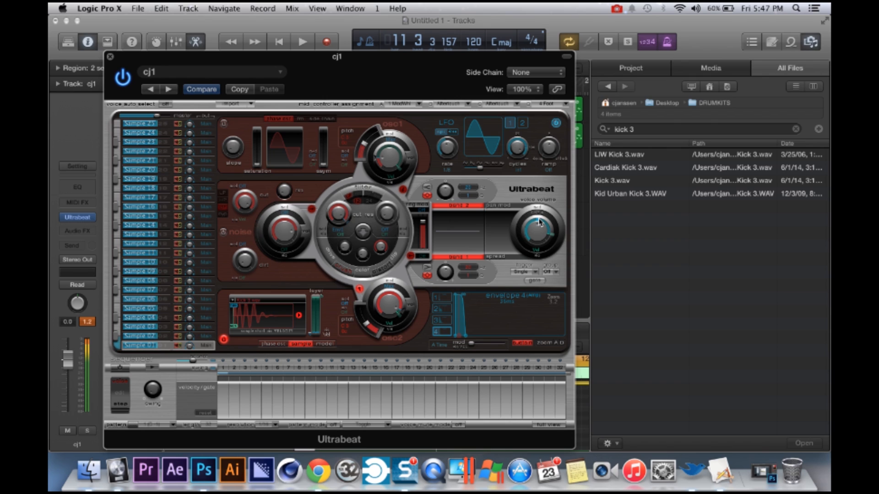
- Select the Sample 02 voice in Ultrabeat and enter snare in the file browser's search field
click(661, 258)
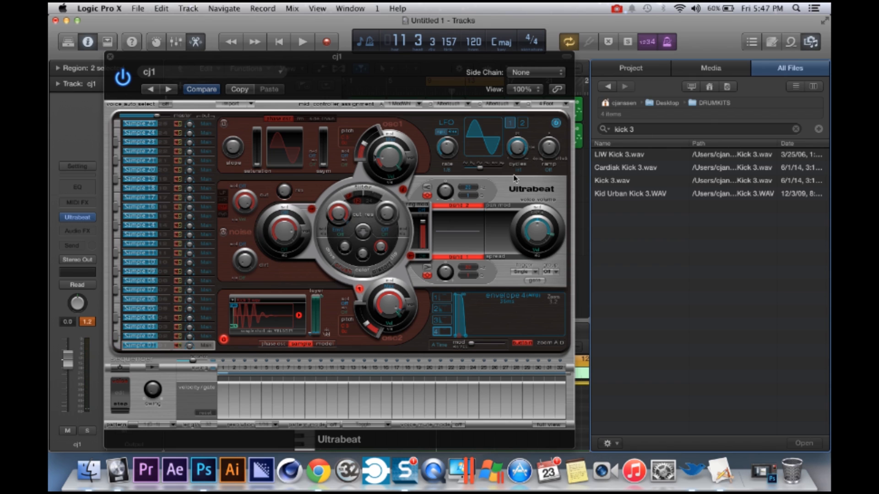
click(171, 336)
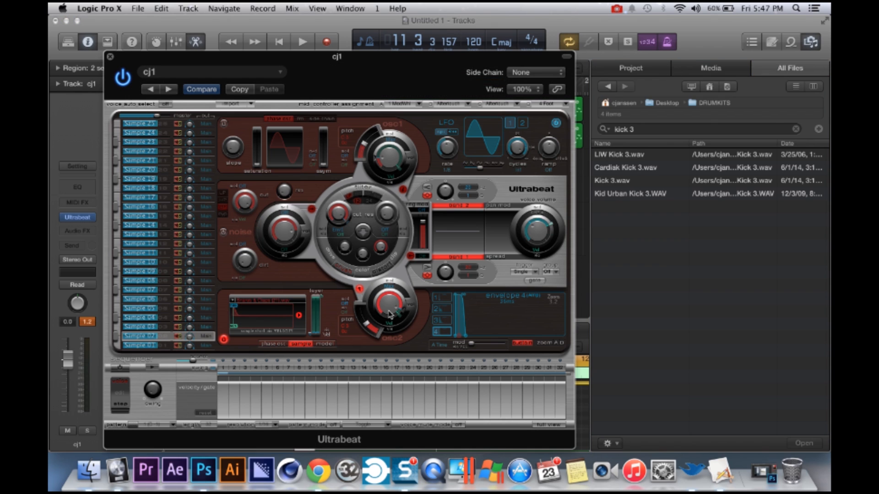
click(641, 130)
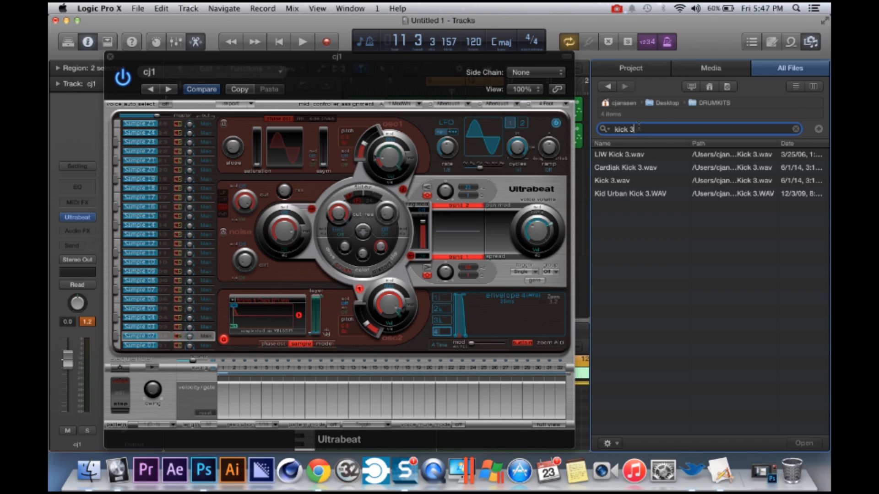
key(BackSpace)
key(BackSpace)
key(BackSpace)
text(snare)
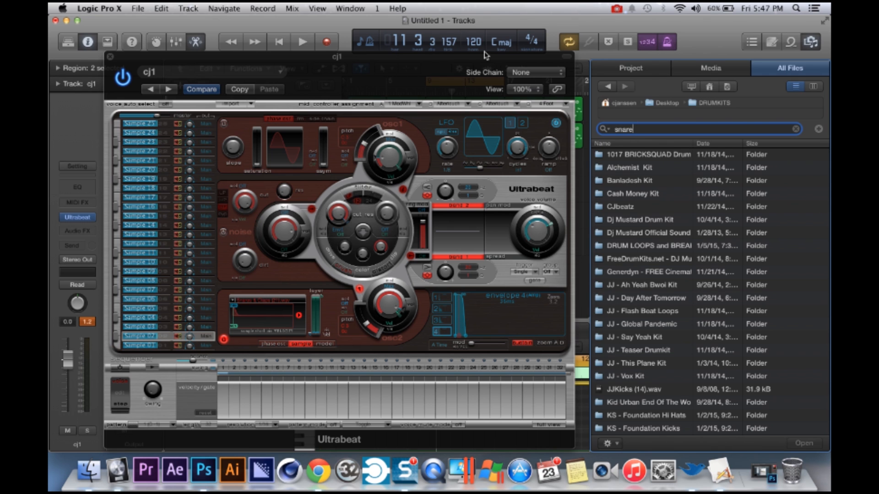
- Hide the file browser, move the Ultrabeat window off the tracks area and play the cycled section from bar 9
click(811, 42)
drag(408, 67, 829, 47)
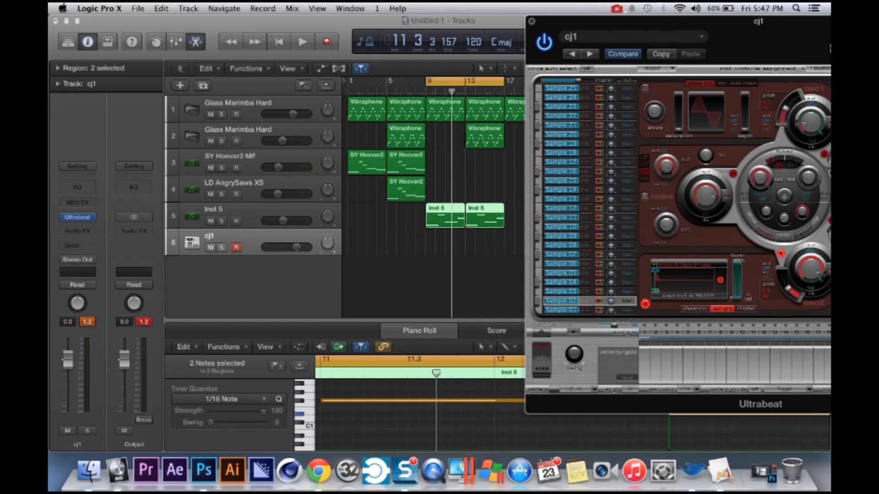
key(Return)
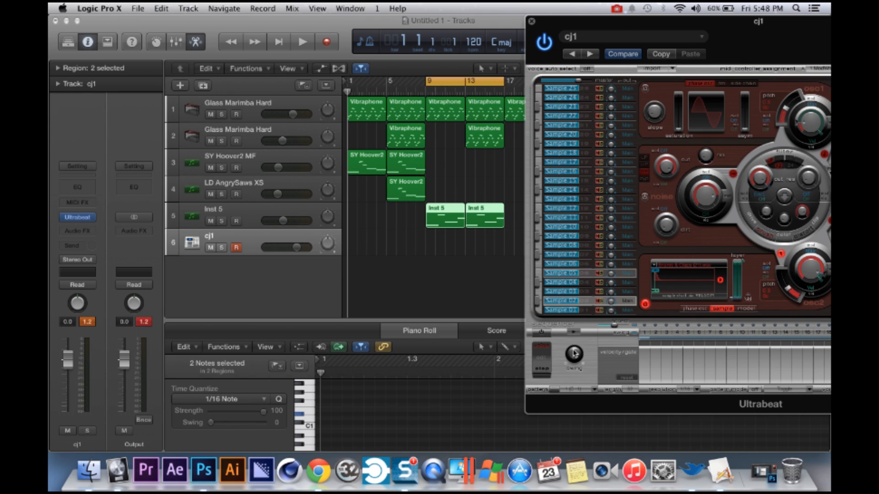
key(space)
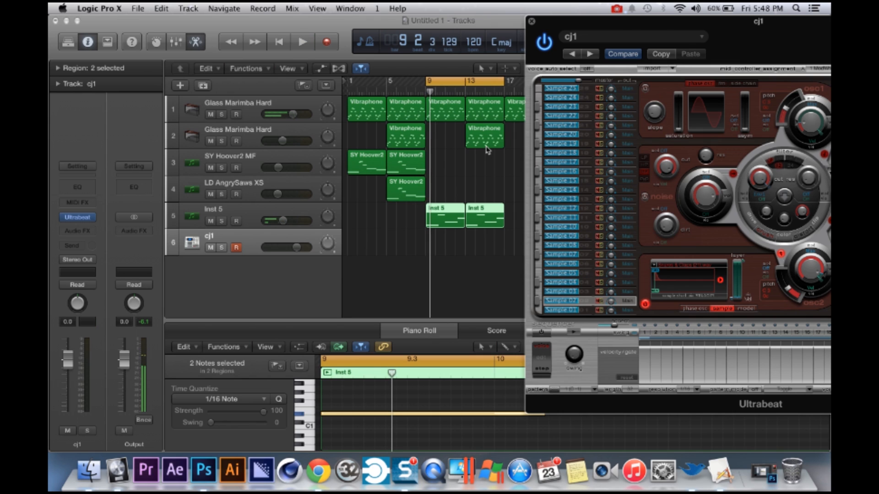
key(space)
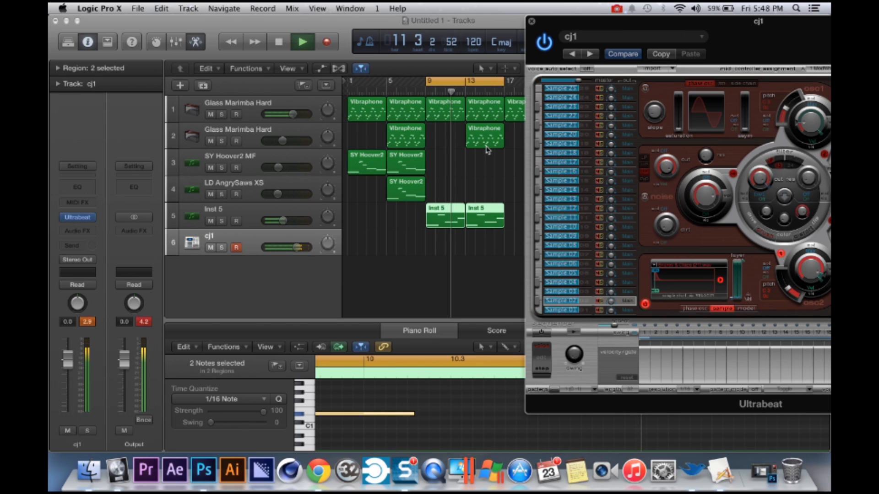
key(space)
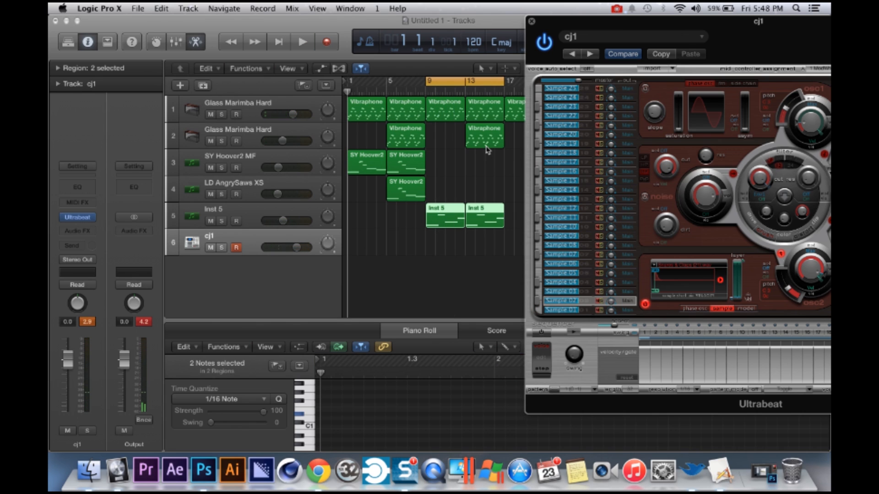
- Record a kick pattern on the cj1 track across bars 9 to 12 and select all its notes
key(r)
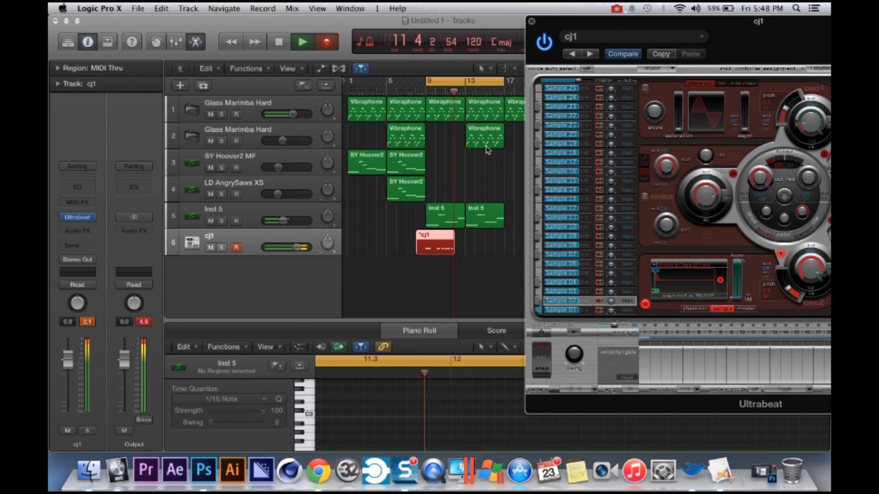
key(space)
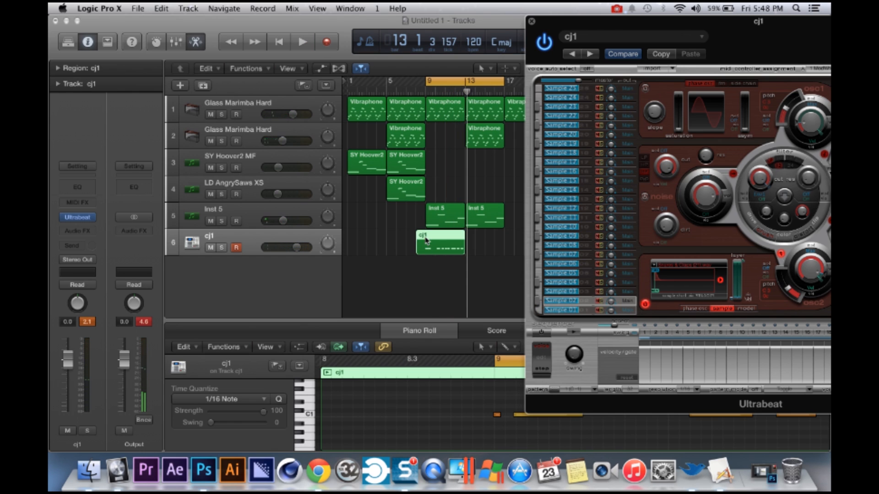
click(425, 238)
click(431, 440)
key(super+a)
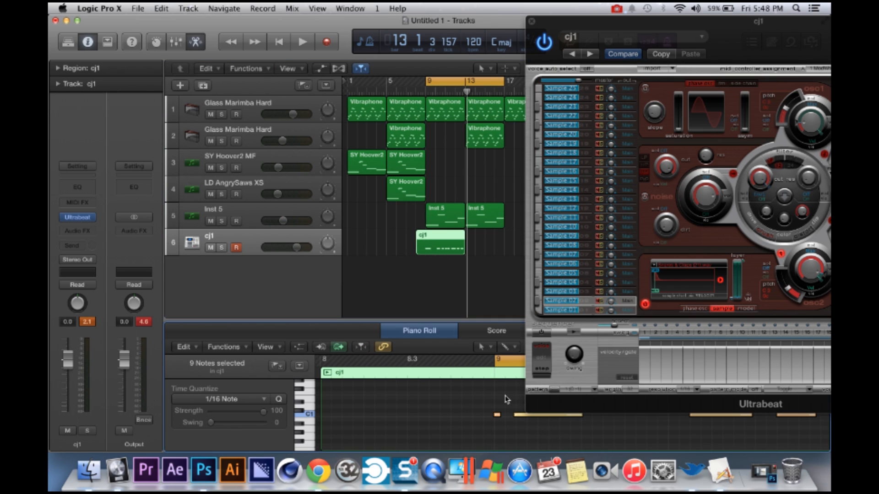
- Trim the start of the recorded cj1 region to bar 9 and set the cycle range to bars 13 to 17
scroll(446, 422, right, 3)
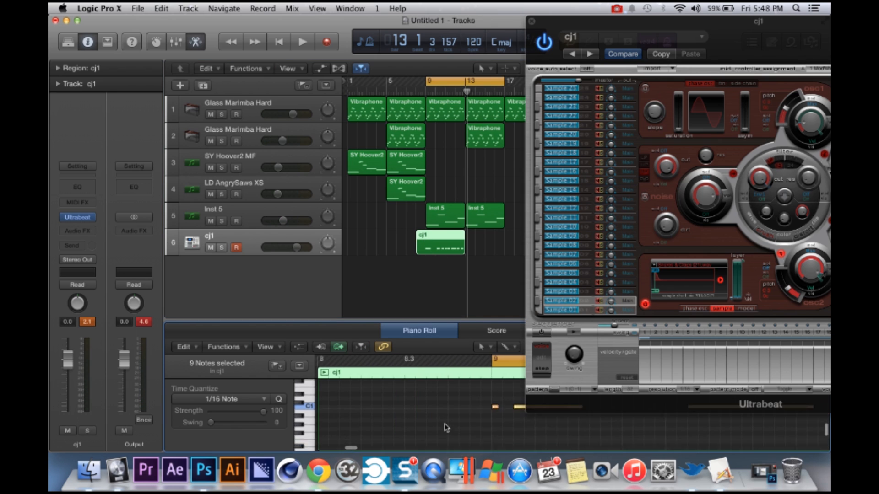
click(419, 244)
drag(418, 250, 426, 251)
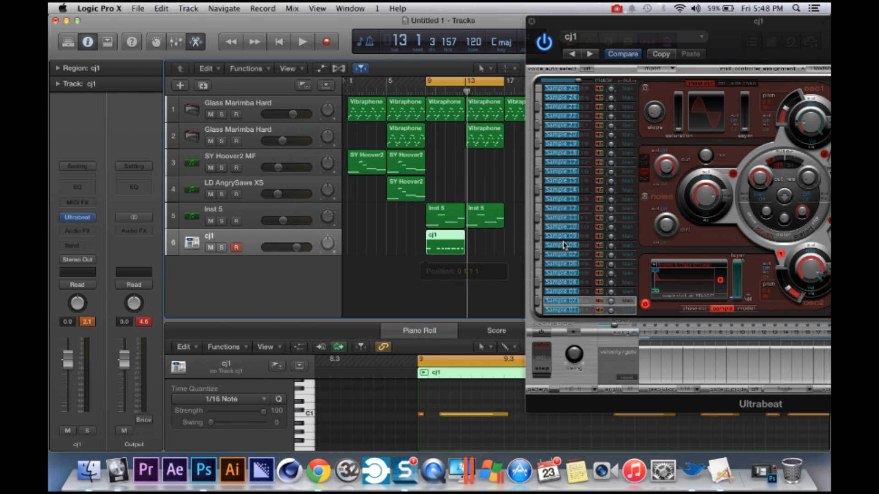
click(466, 89)
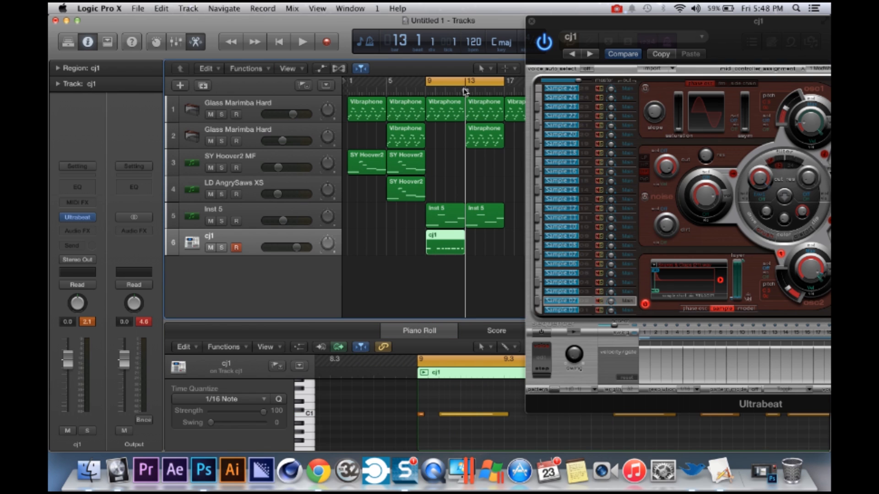
drag(427, 81, 465, 82)
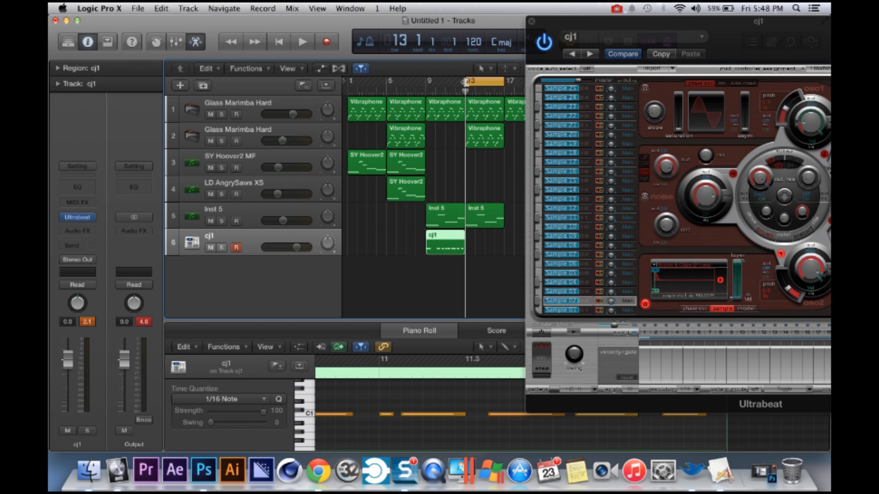
- Try to record a second kick pattern on the cj1 track from bar 13 and undo both takes
key(r)
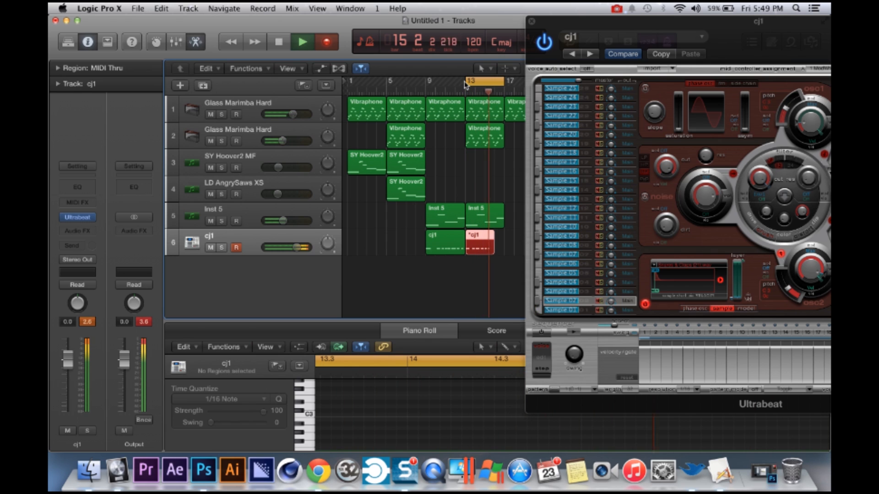
key(space)
key(super+z)
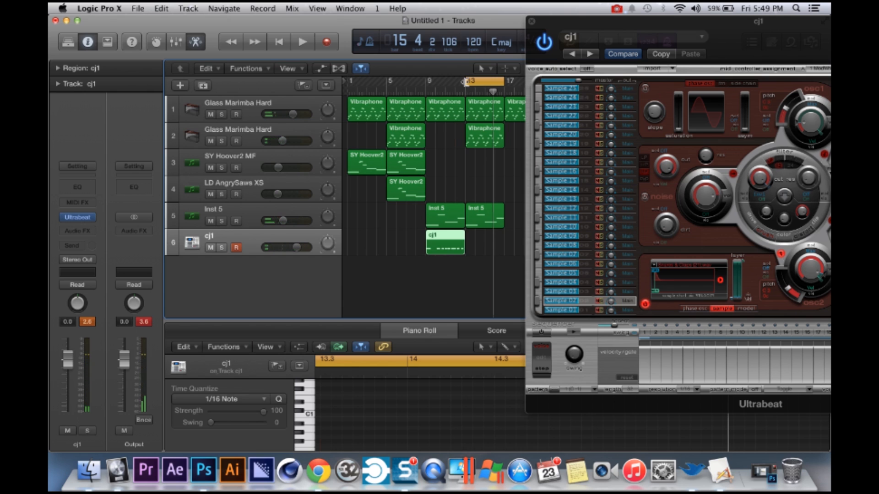
key(r)
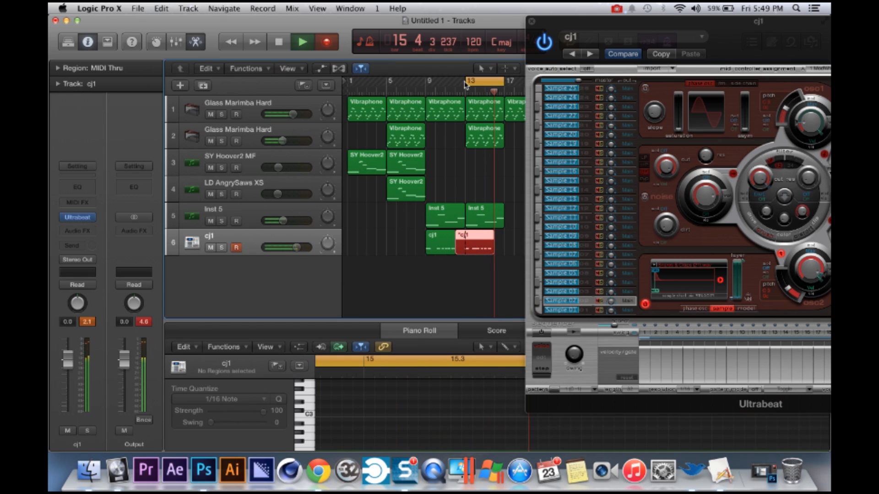
key(space)
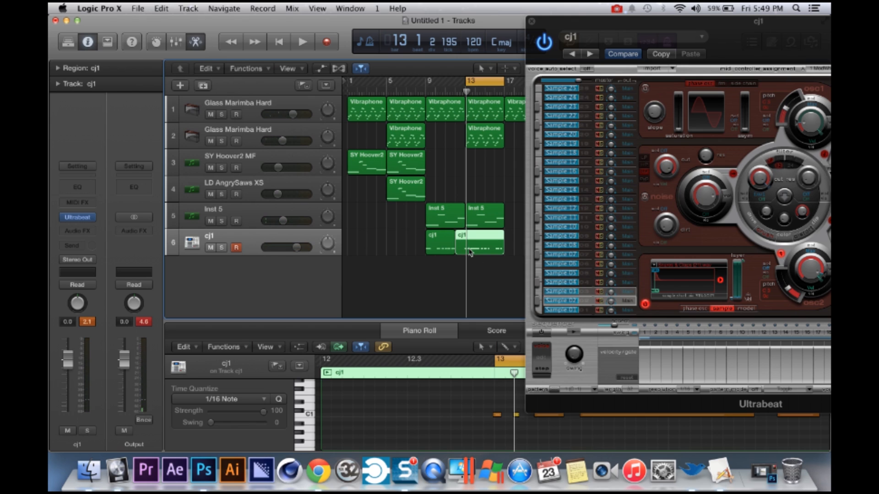
key(super+z)
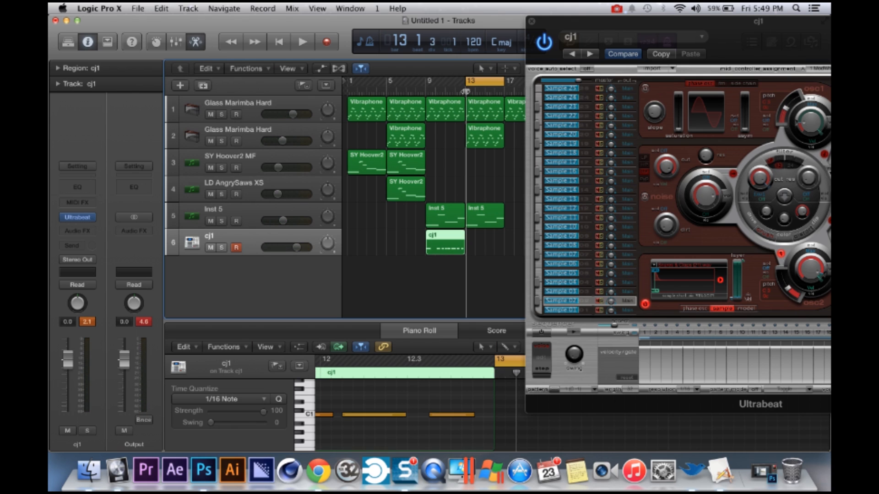
- Duplicate the cj1 Ultrabeat track and record a kick pattern on the duplicate across bars 13 to 16
key(super+d)
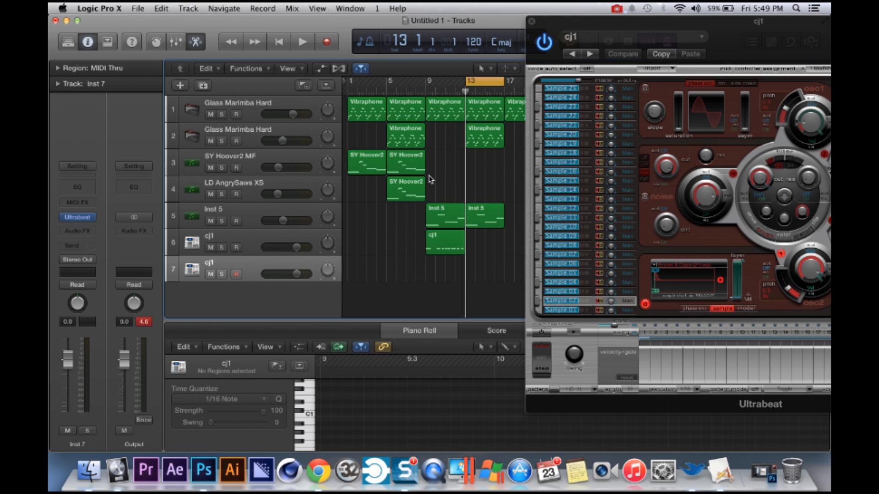
key(r)
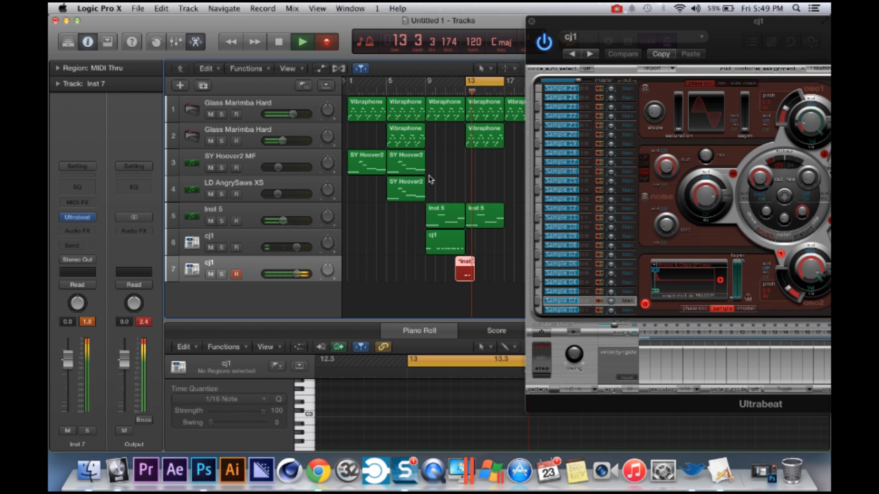
key(space)
key(super+z)
key(r)
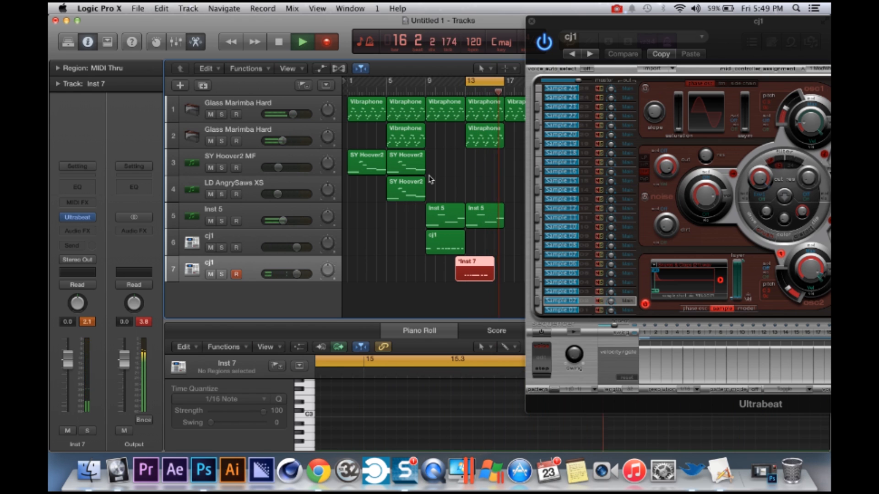
key(space)
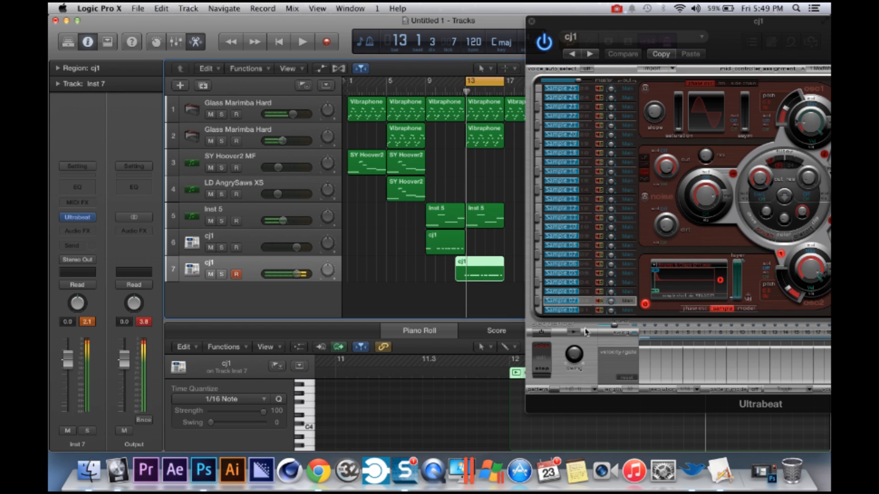
- Select all notes in the new kick region on the duplicated track and play it back
click(475, 276)
key(super+a)
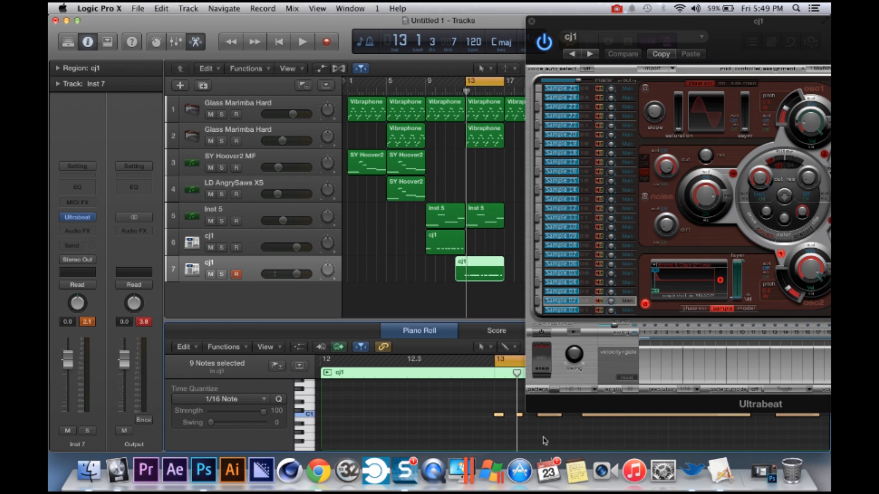
key(space)
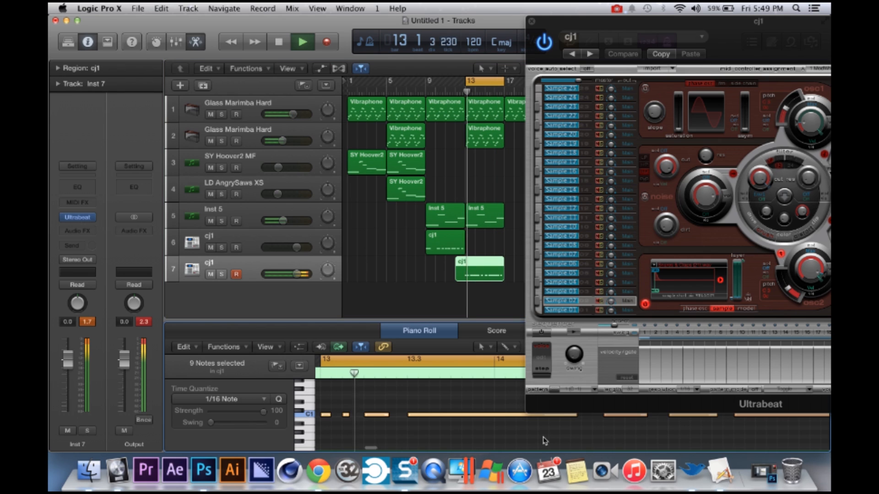
- Trim the new kick region to bar 13, move it onto the original cj1 track and extend the cycle start back to bar 9
click(469, 272)
drag(469, 272, 477, 257)
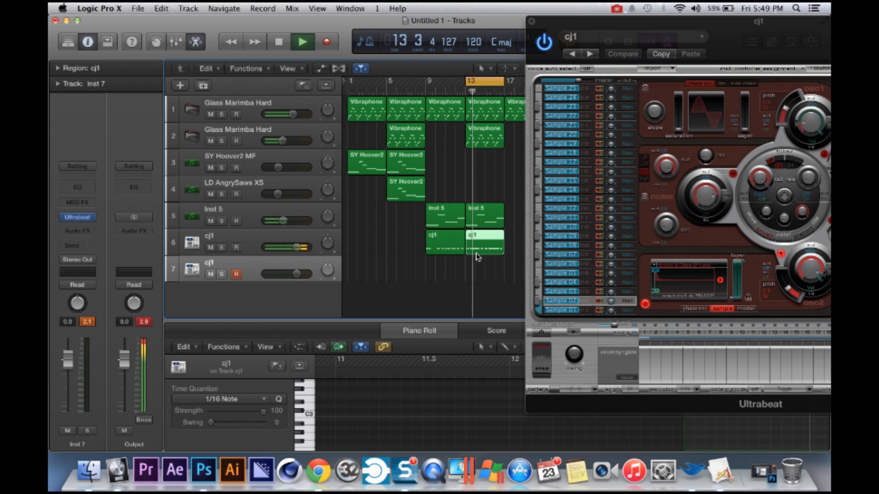
drag(467, 82, 428, 87)
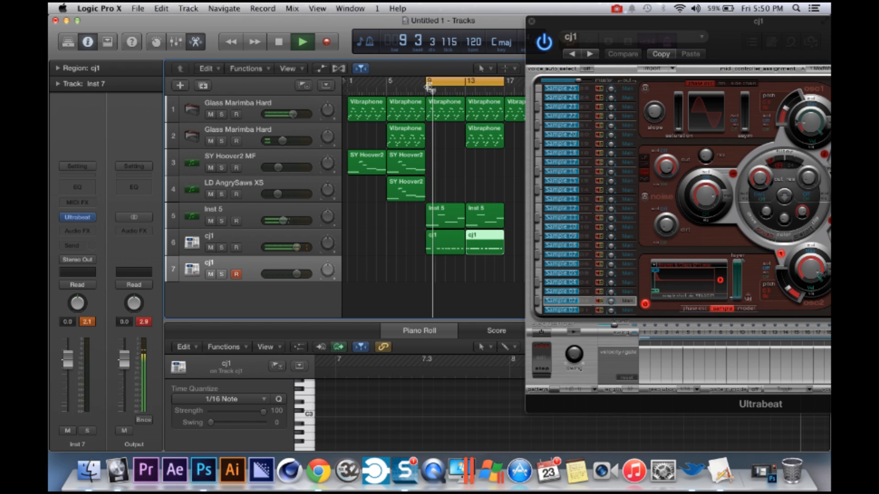
key(space)
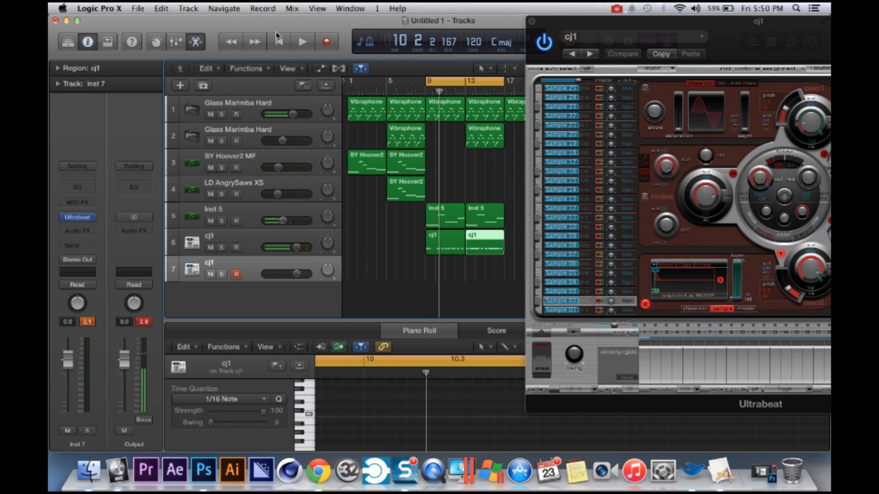
- Reopen the file browser beside Ultrabeat, search the DRUMKITS folder for clap and select CLAP_HAPPEN.wav
drag(743, 39, 407, 47)
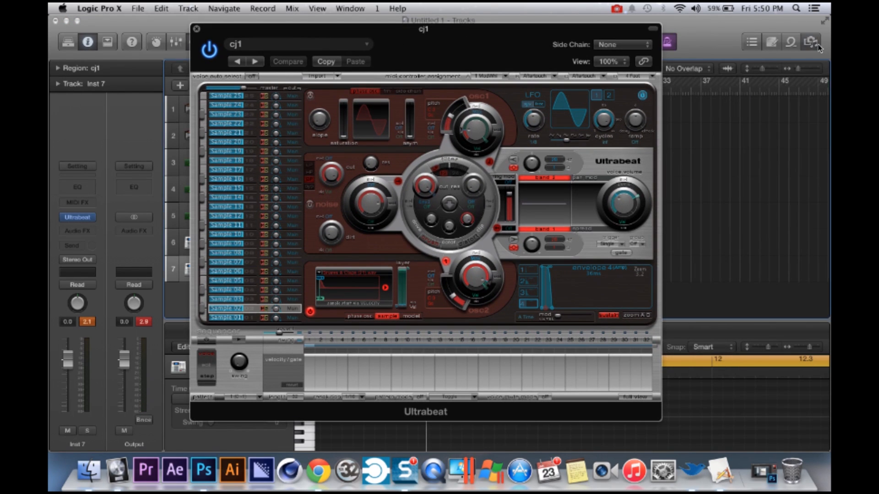
click(810, 41)
drag(568, 37, 481, 53)
click(638, 130)
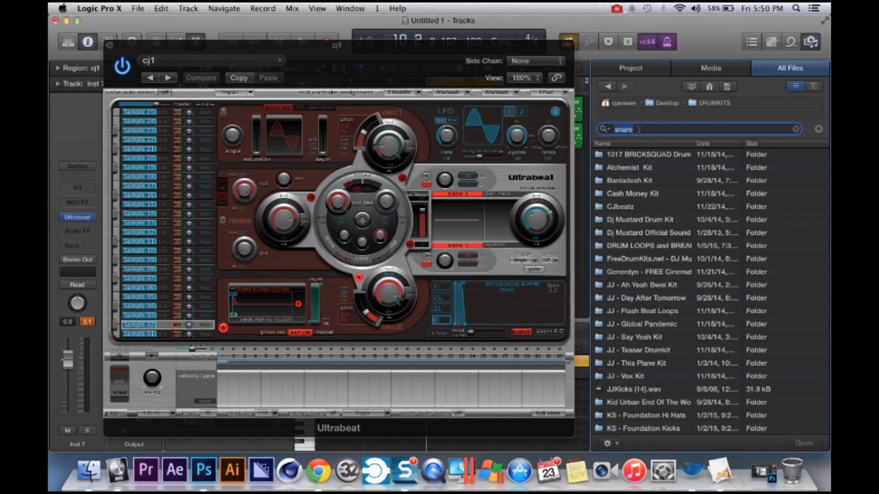
text(clap)
key(Return)
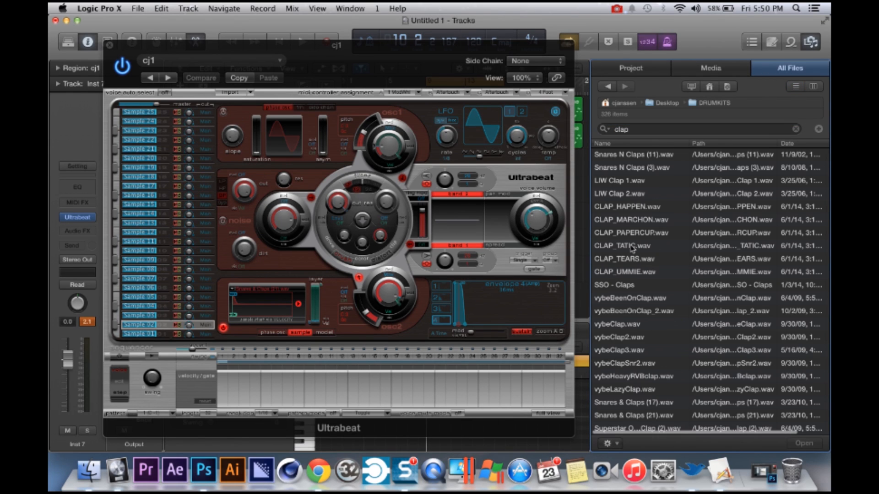
click(623, 208)
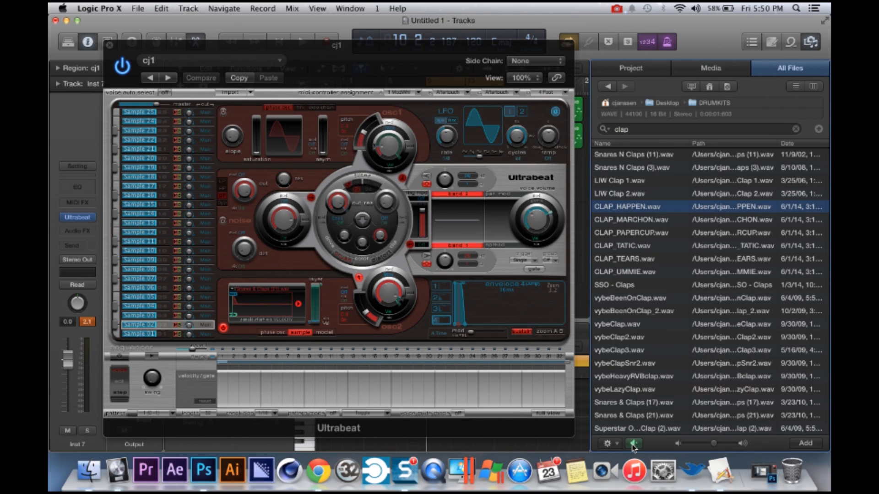
- Audition the clap samples in the DRUMKITS search results from CLAP_MARCHON.wav down to the SSO Claps folder
key(Down)
key(Down)
key(Down)
key(Down)
key(Down)
key(Down)
key(Down)
key(Down)
key(Down)
key(Down)
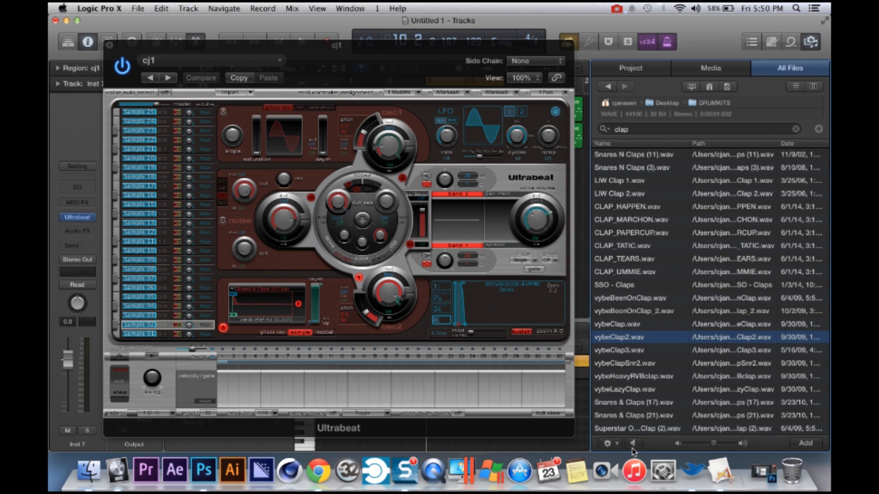
key(Down)
key(Down)
key(Down)
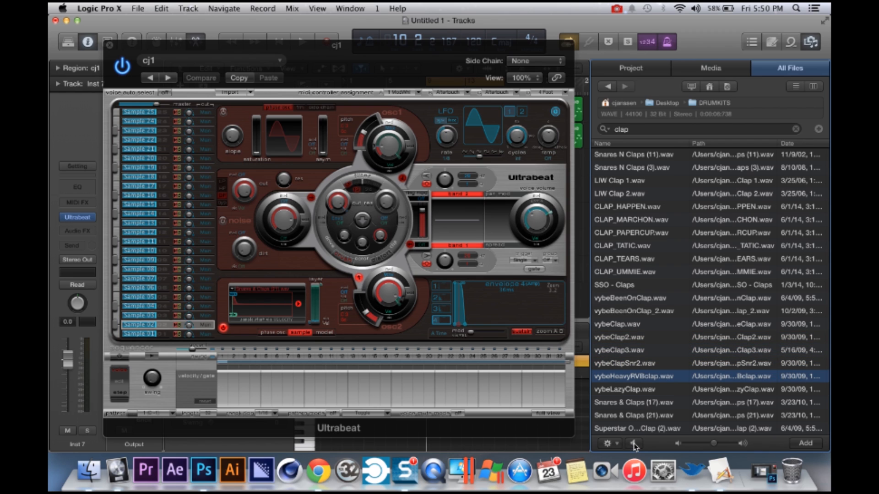
key(Down)
key(Down)
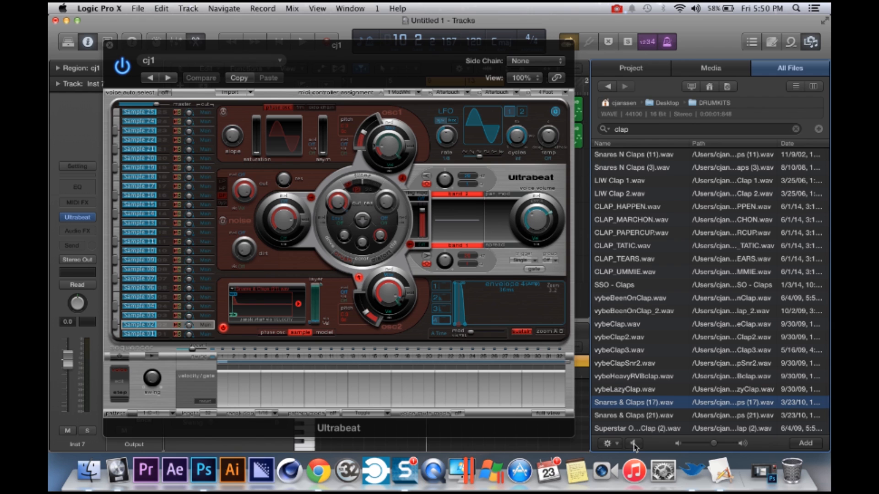
key(Down)
key(Down)
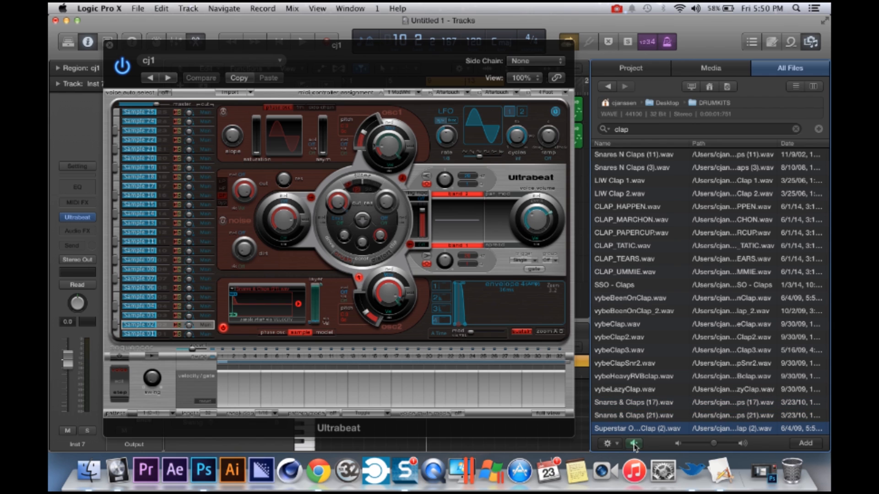
key(Down)
key(Down)
key(Down)
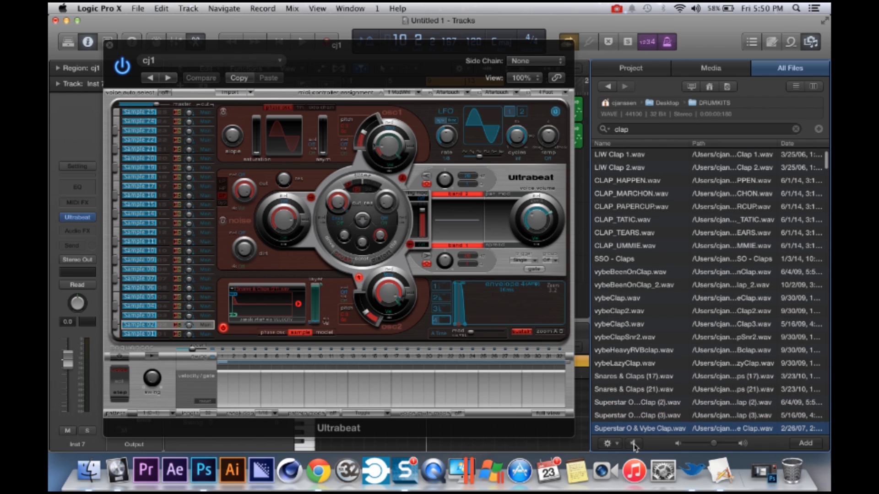
key(Down)
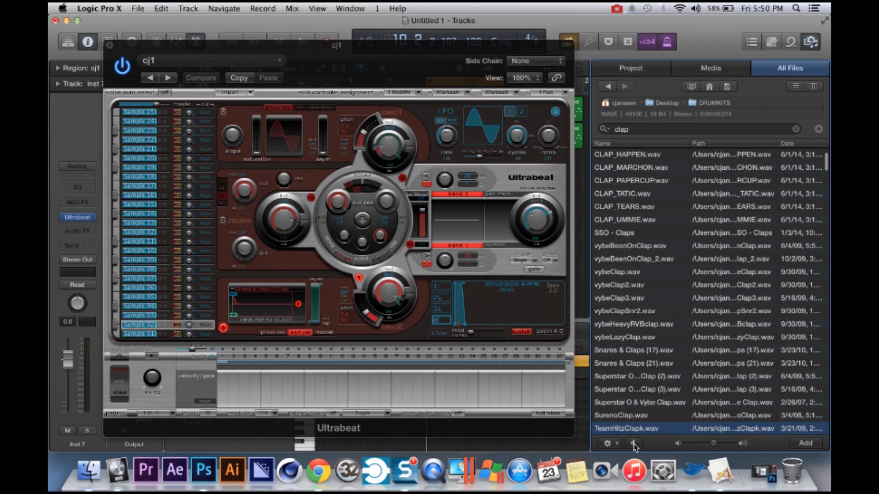
key(Down)
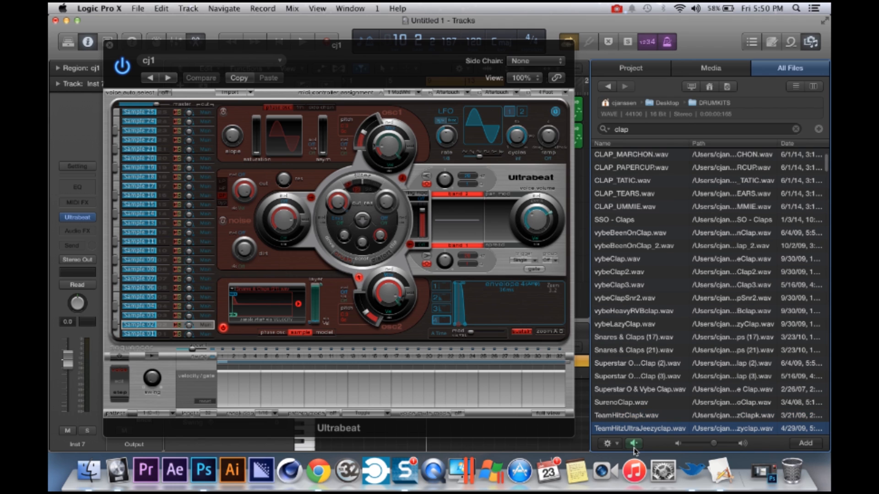
key(Down)
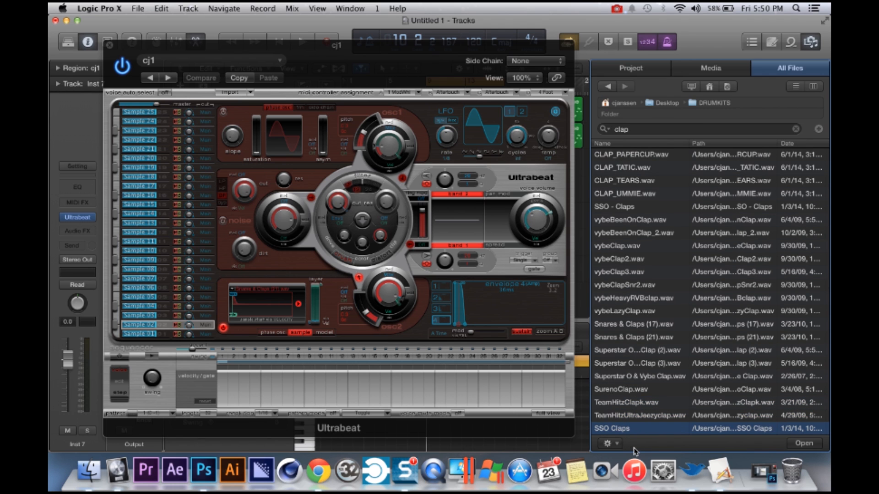
- Audition the clap samples after the SSO Claps folder, from Zaytoven Clap.wav to Clap 4.wav
scroll(643, 398, down, 5)
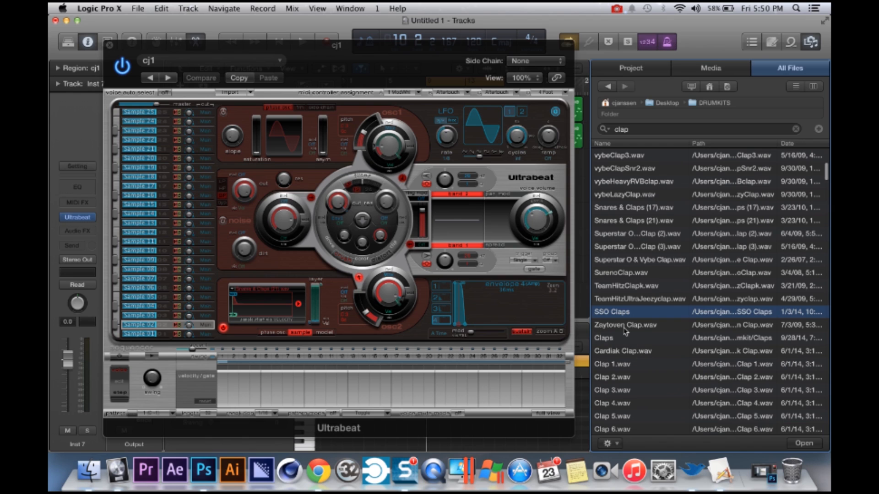
click(624, 328)
key(Down)
key(Down)
key(Down)
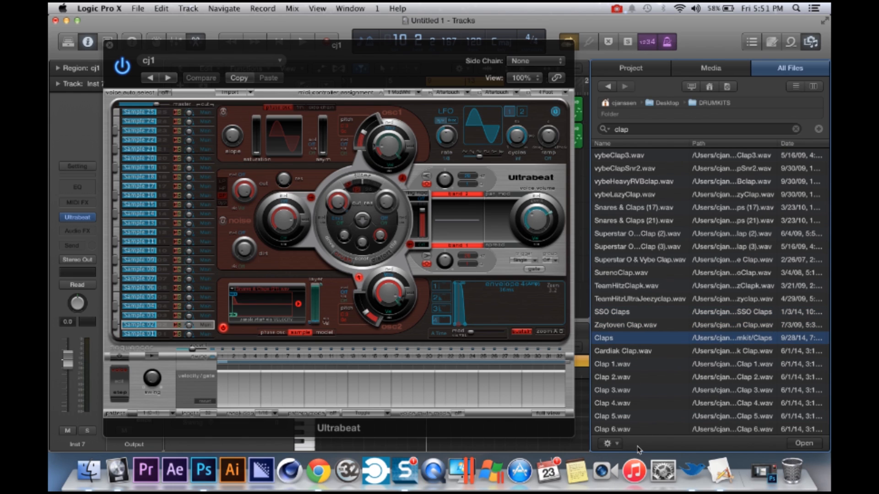
key(Down)
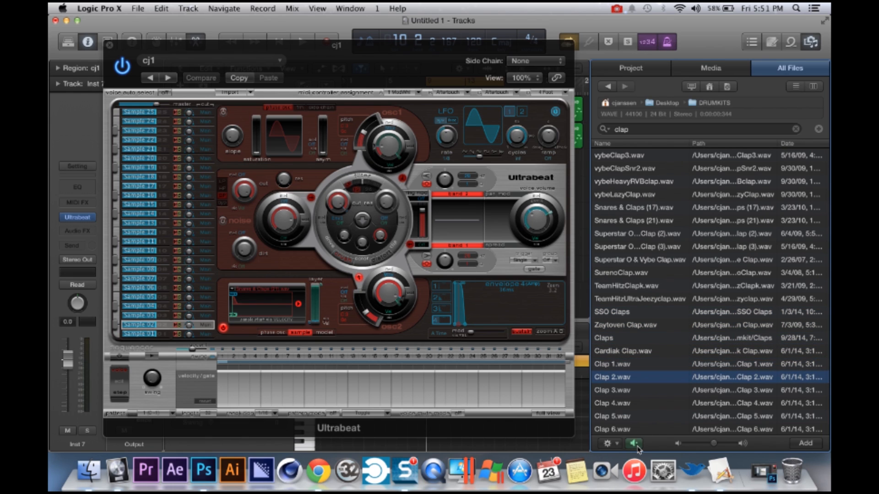
key(Down)
key(Down)
click(634, 471)
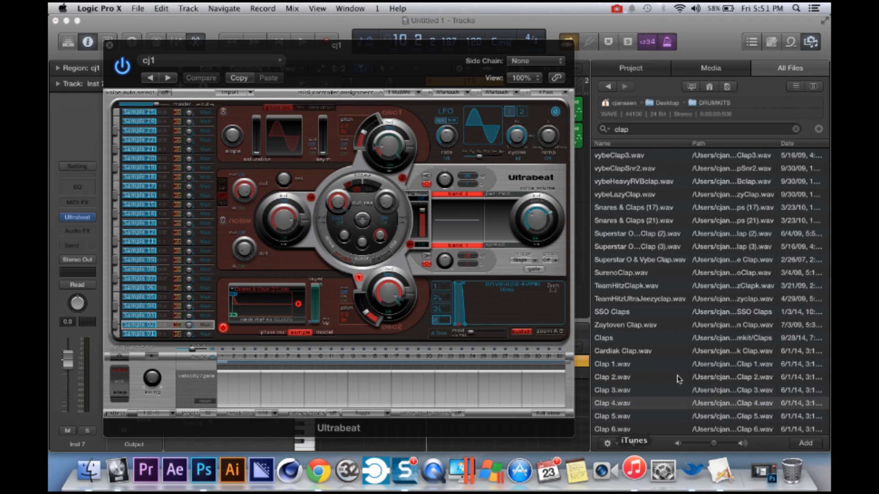
click(149, 98)
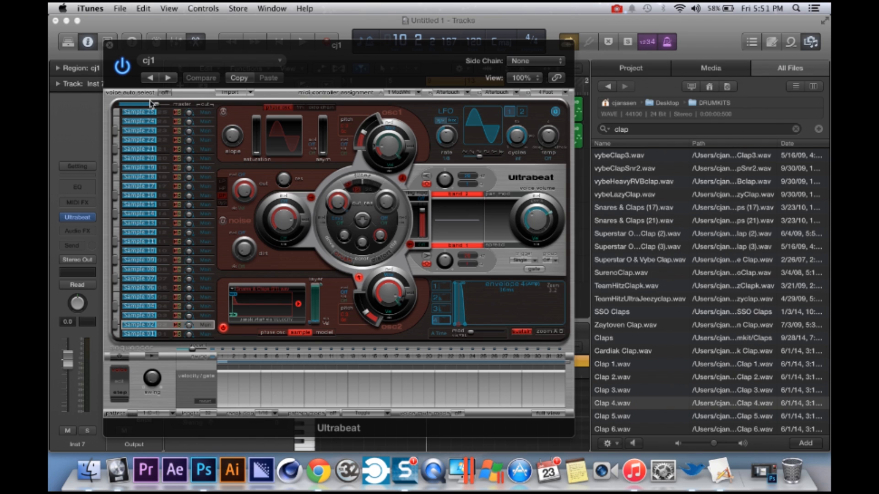
- Compare Clap 5.wav with Clap 6.wav and load Clap 5.wav into Ultrabeat's Sample 02 slot
click(614, 415)
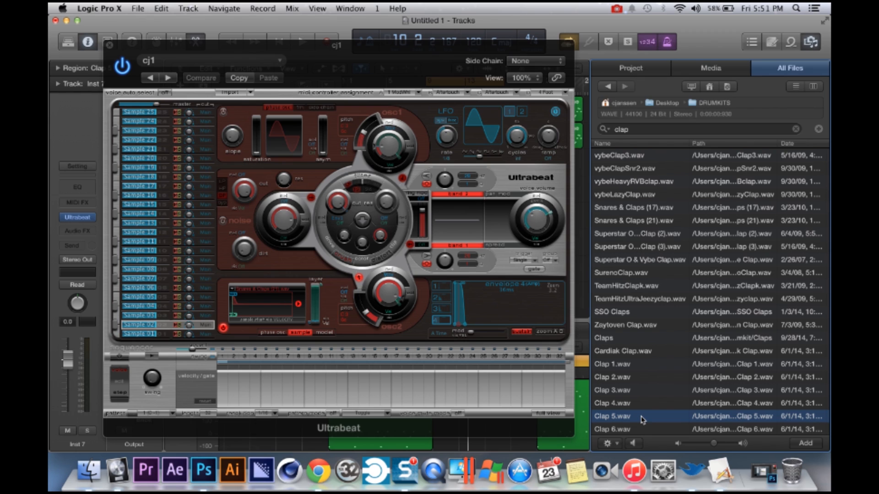
key(Down)
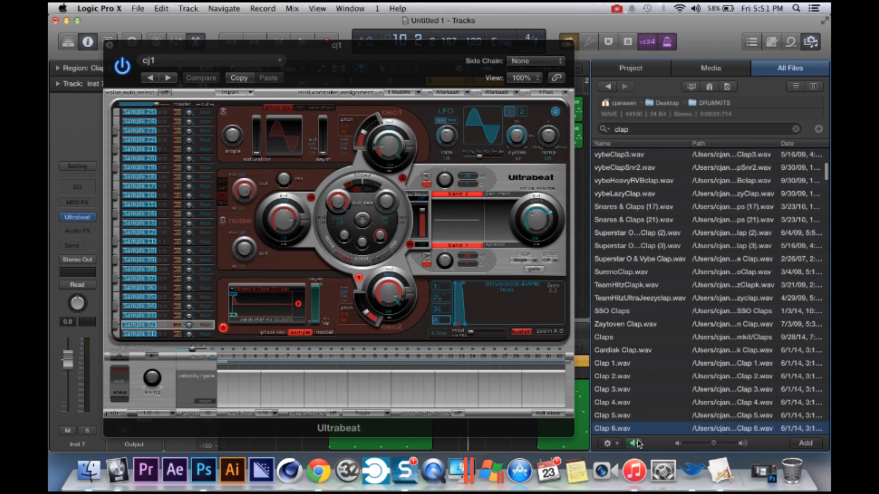
key(Up)
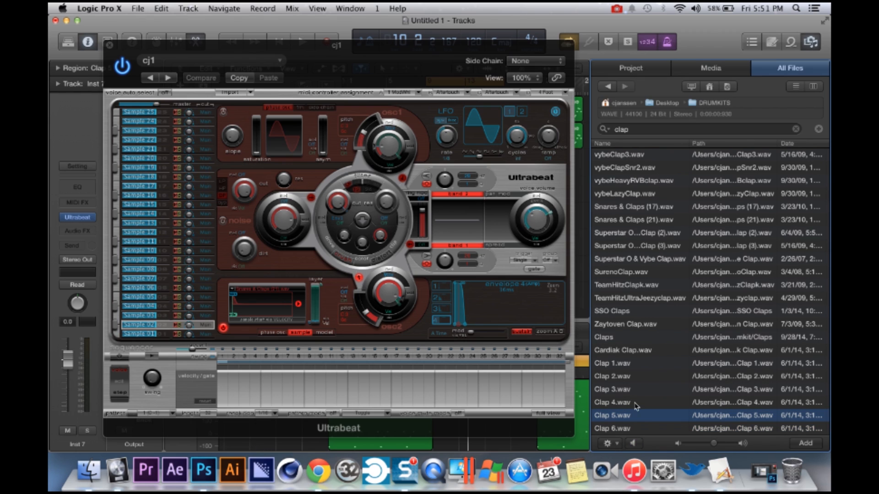
drag(621, 418, 246, 305)
click(151, 337)
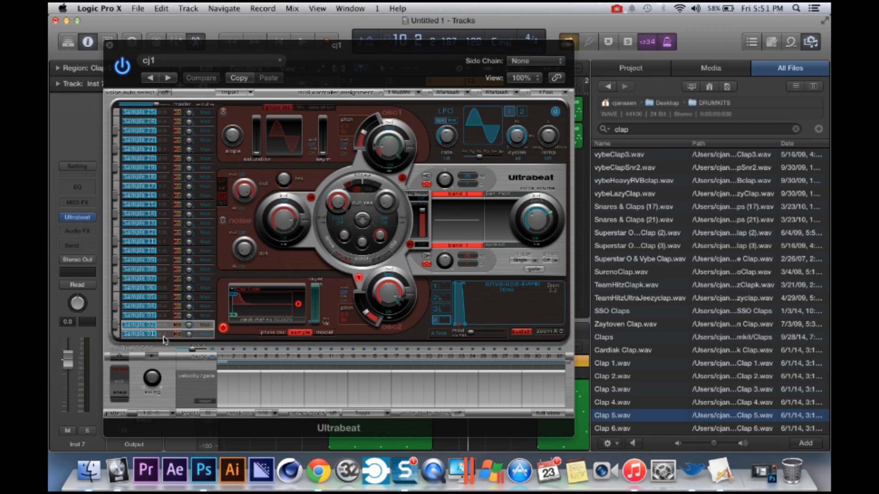
click(163, 335)
click(165, 326)
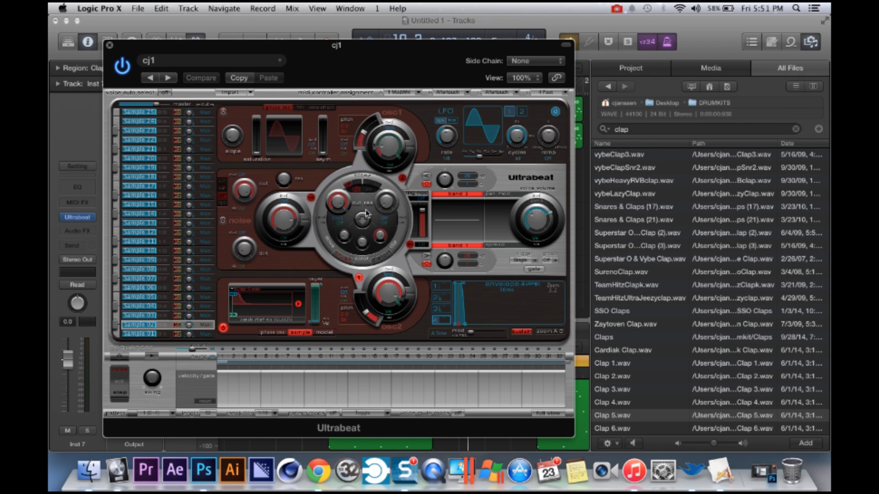
- Move the Ultrabeat window clear of the arrangement and delete the stray Clap 5 region and its track 8
drag(340, 57, 444, 306)
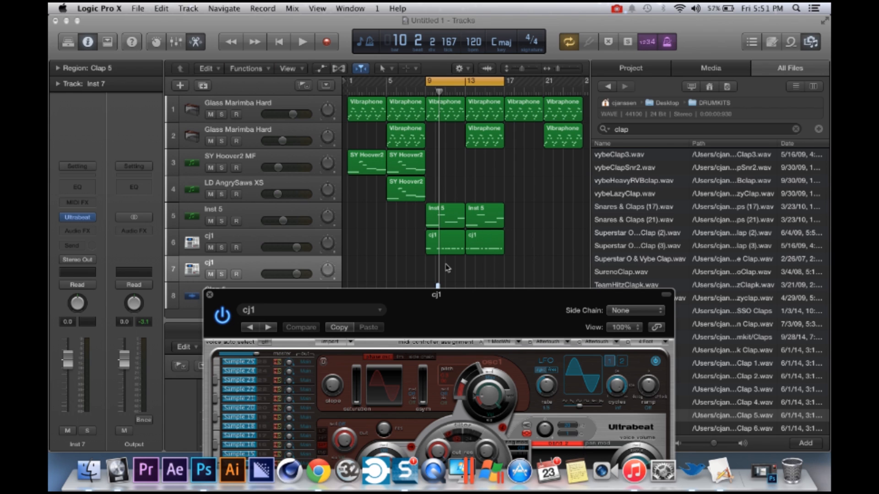
drag(467, 306, 475, 384)
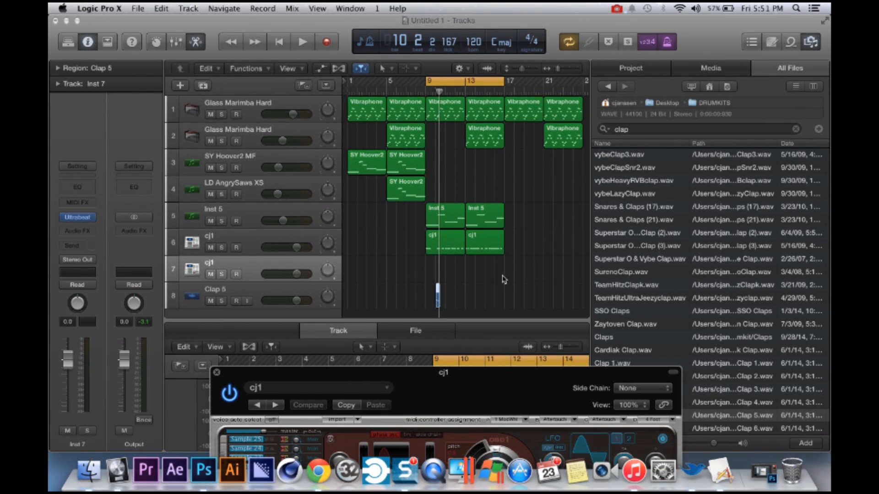
click(425, 308)
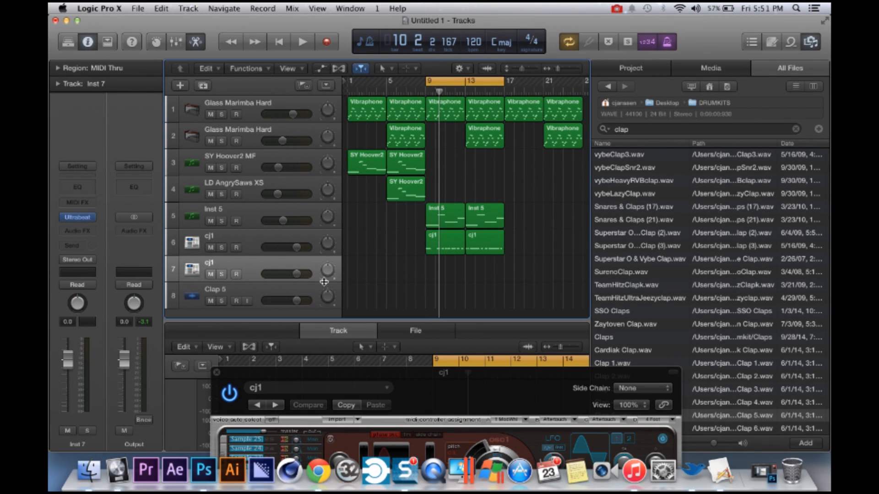
click(273, 296)
key(super+BackSpace)
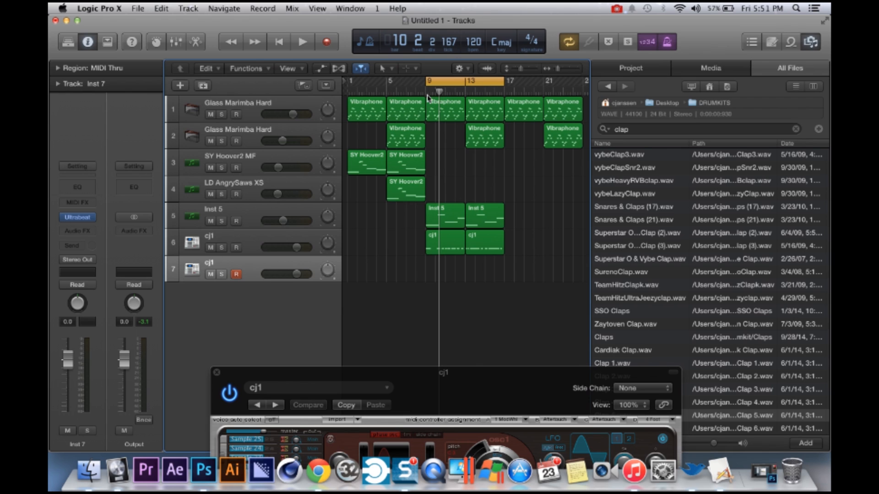
- Record a four-bar clap pattern on track 7 starting at bar 9
drag(435, 96, 426, 91)
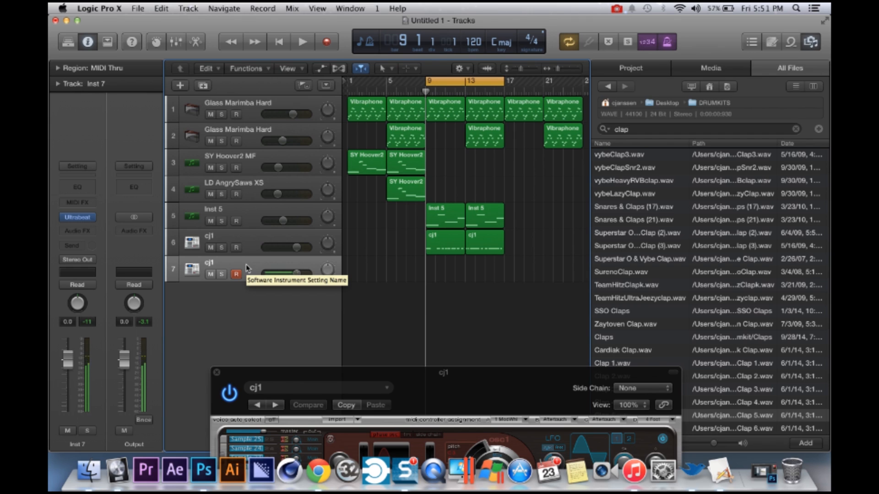
key(r)
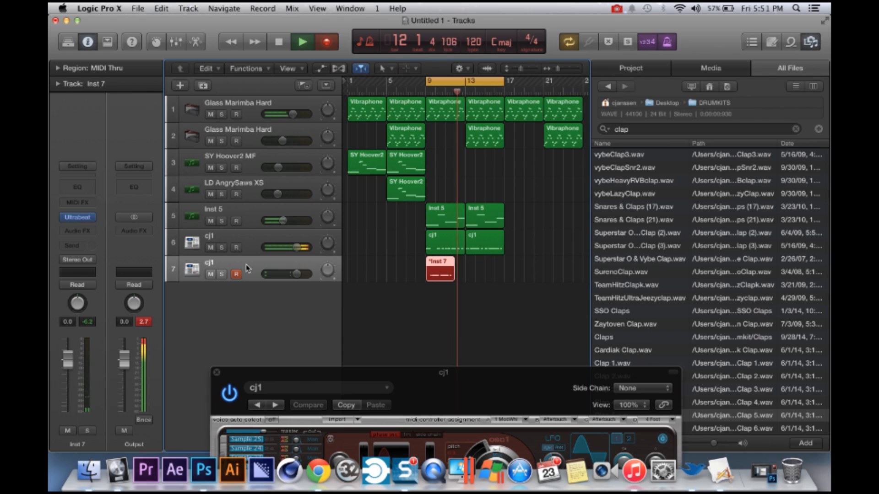
key(space)
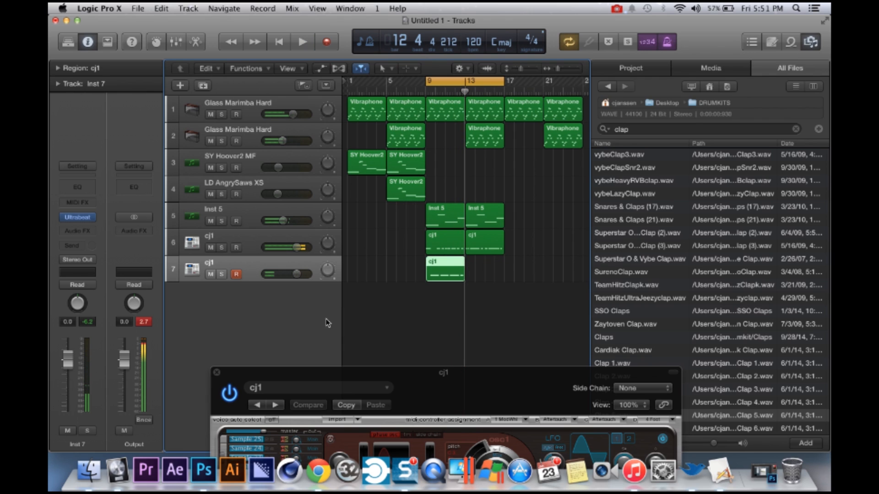
- Open the recorded clap region's notes, paste a copy of them at bar 13 and play the loop
double_click(446, 272)
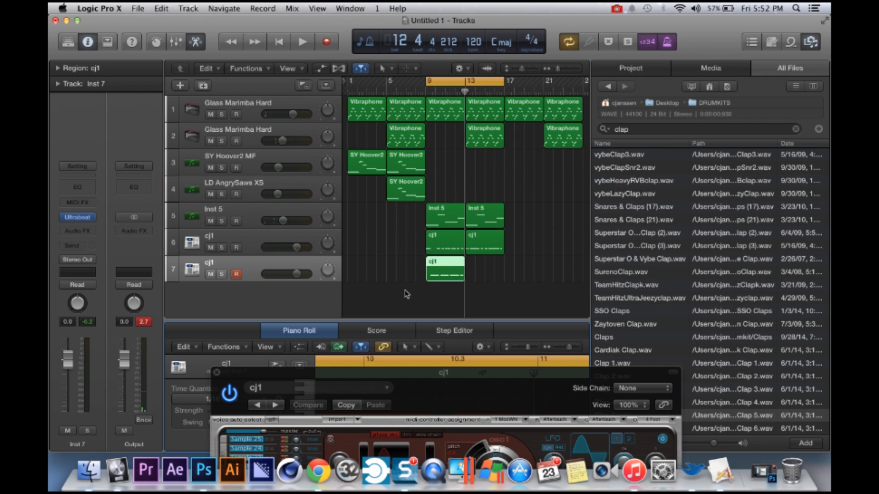
click(217, 373)
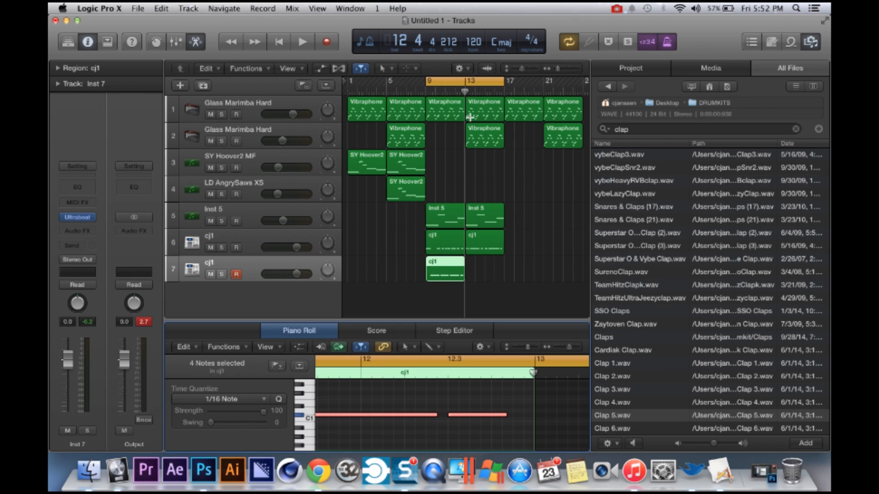
key(super+v)
key(space)
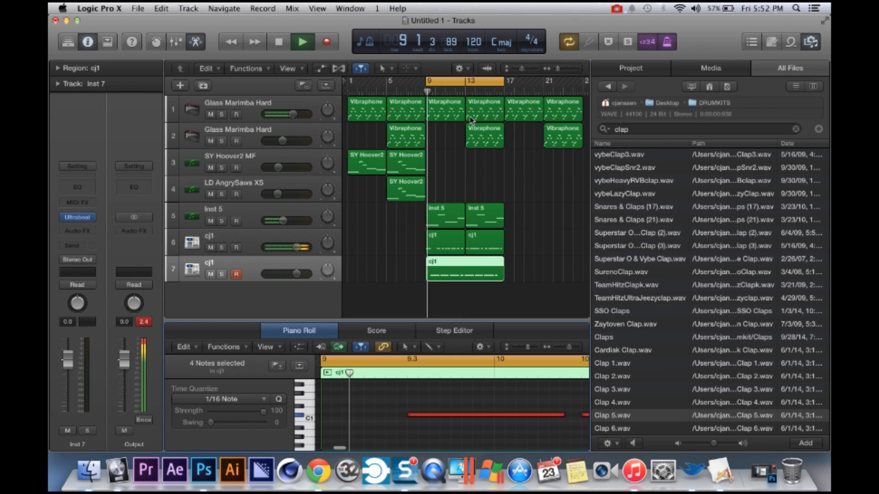
key(space)
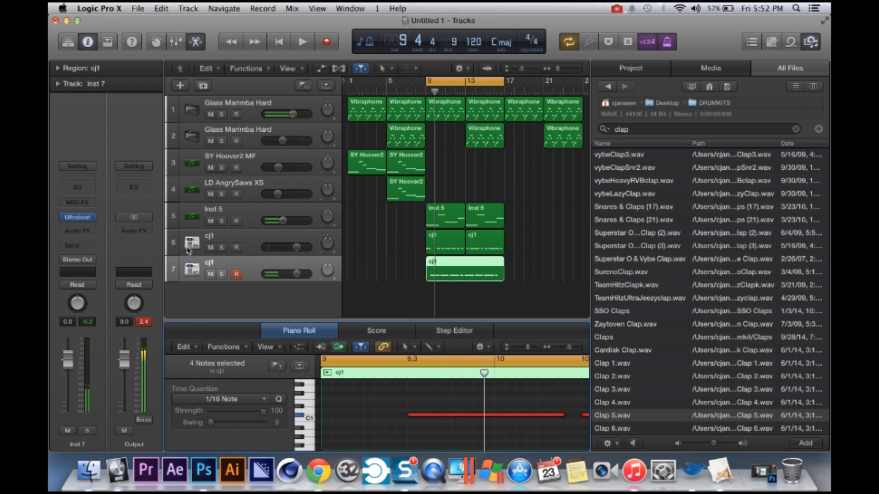
- Adjust the Sample 02 voice volume in Ultrabeat to about -29 dB while the loop plays
click(78, 218)
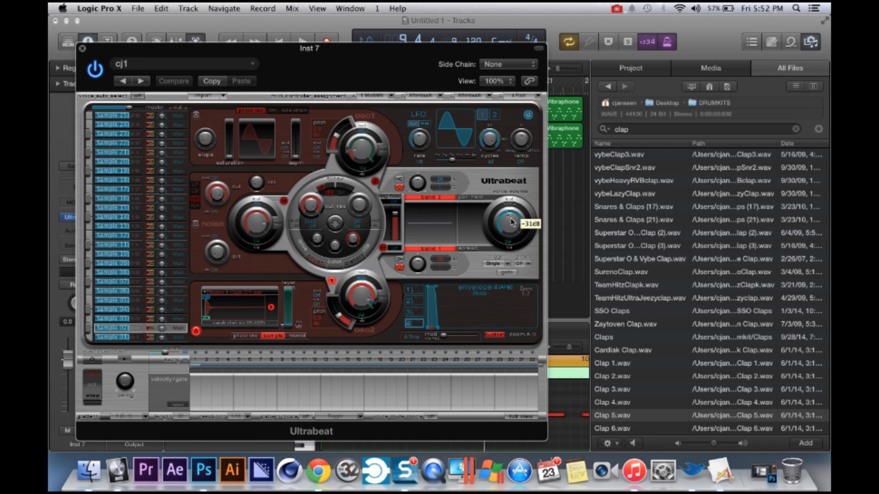
key(space)
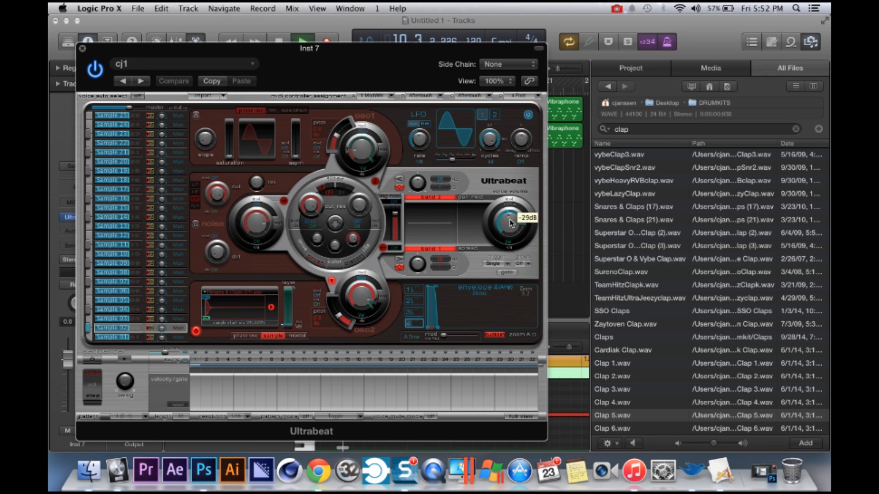
click(81, 49)
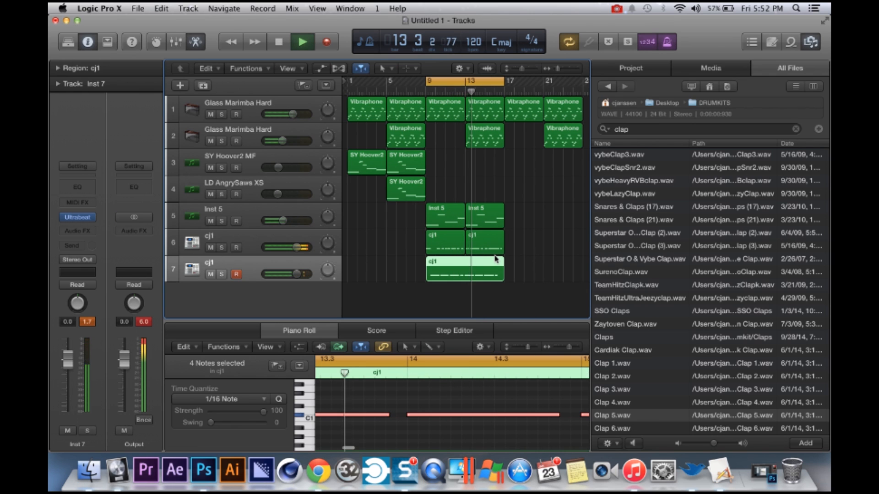
key(space)
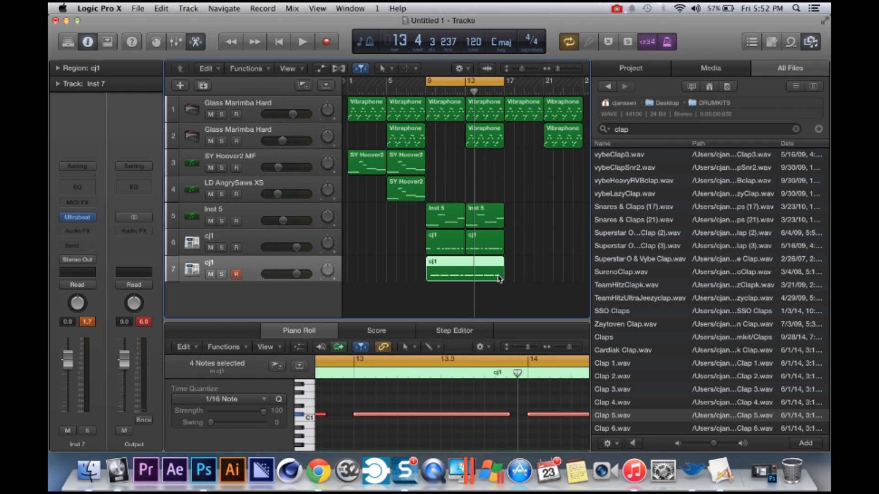
- Shorten the clap region on track 7 to end at bar 13, paste a copy at bar 13 and play it back
double_click(460, 272)
click(533, 274)
click(496, 274)
drag(502, 271, 465, 272)
click(465, 92)
key(super+c)
key(super+v)
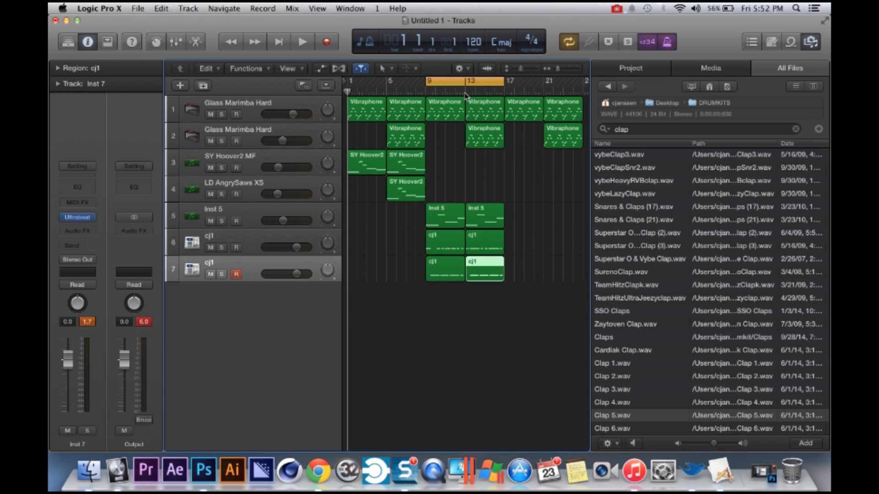
key(space)
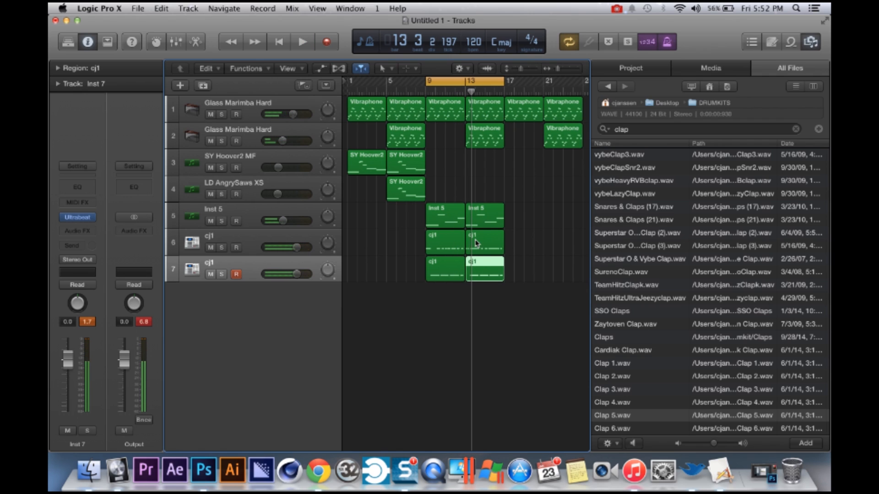
- Delete the clap note starting at bar 13 from the first region on track 7 and play the loop
click(453, 269)
double_click(438, 274)
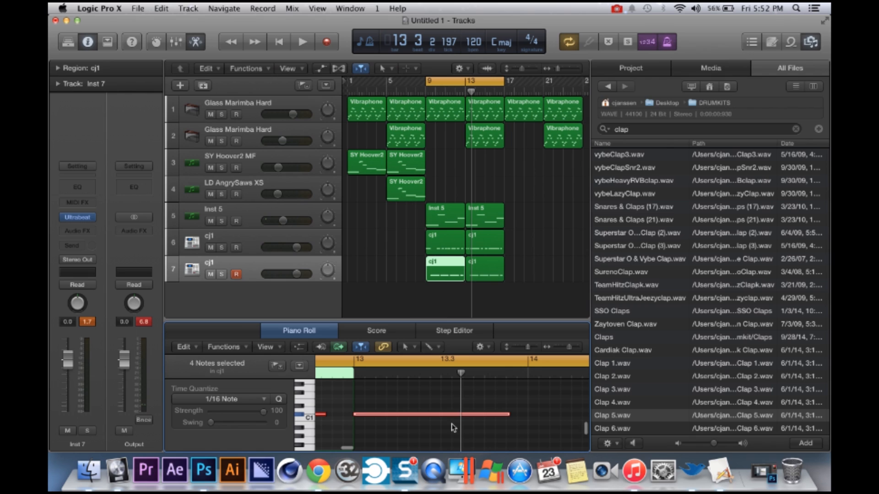
scroll(414, 402, left, 6)
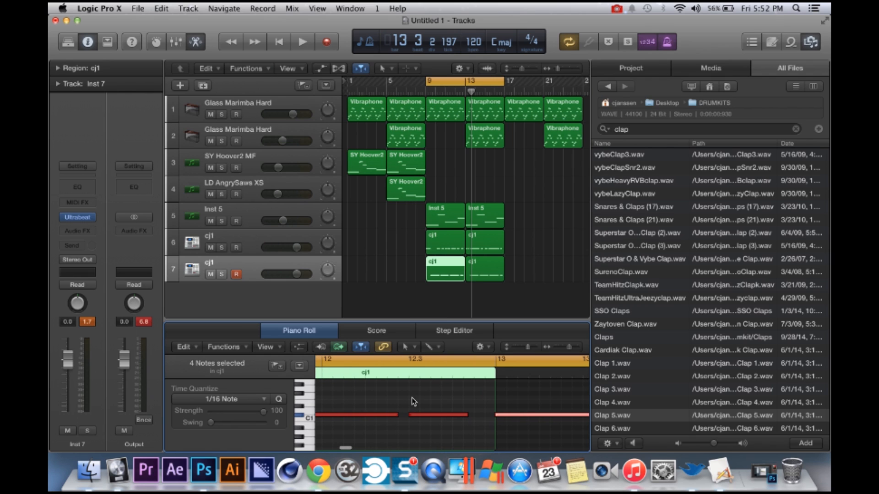
click(536, 415)
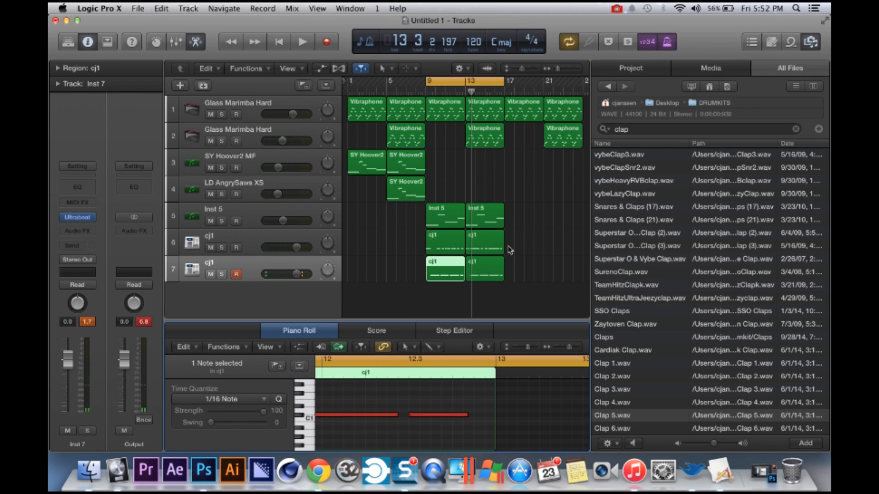
key(space)
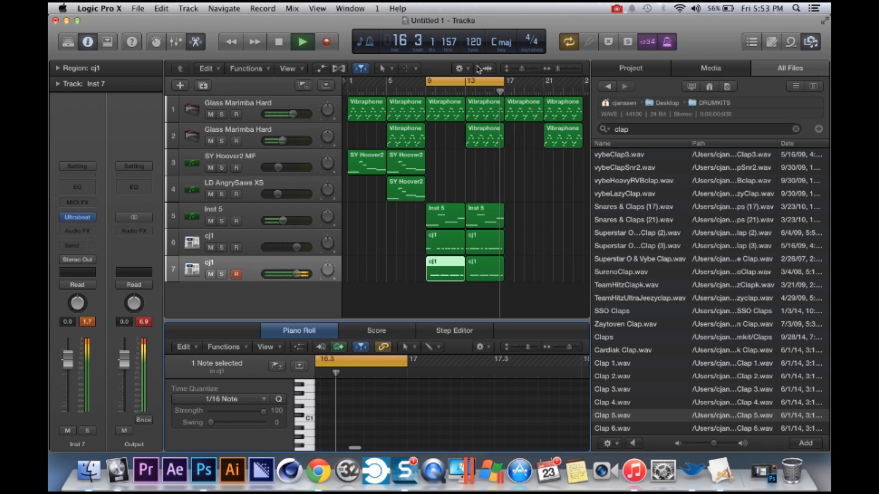
key(space)
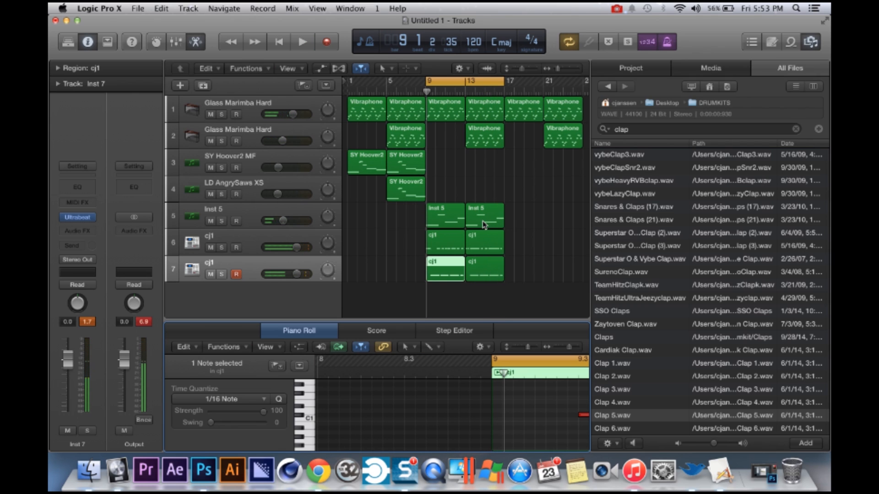
- Delete the clap note starting at bar 17 from the second region on track 7
click(490, 277)
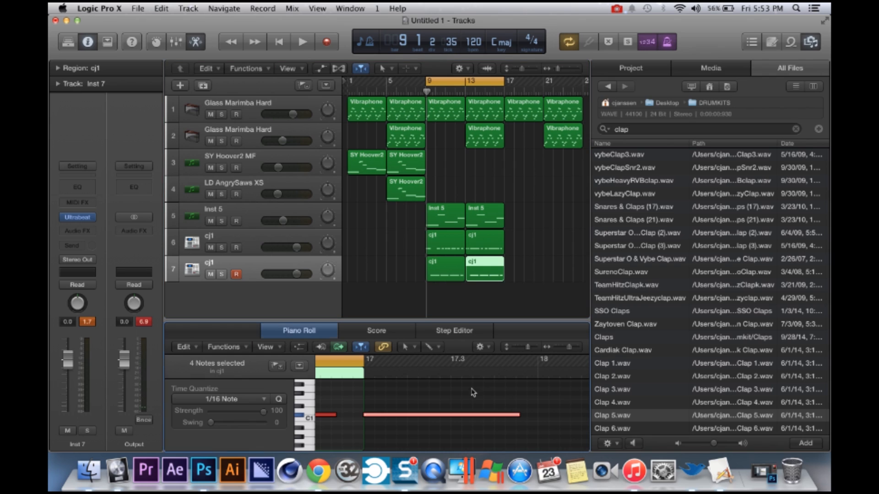
click(465, 415)
key(Delete)
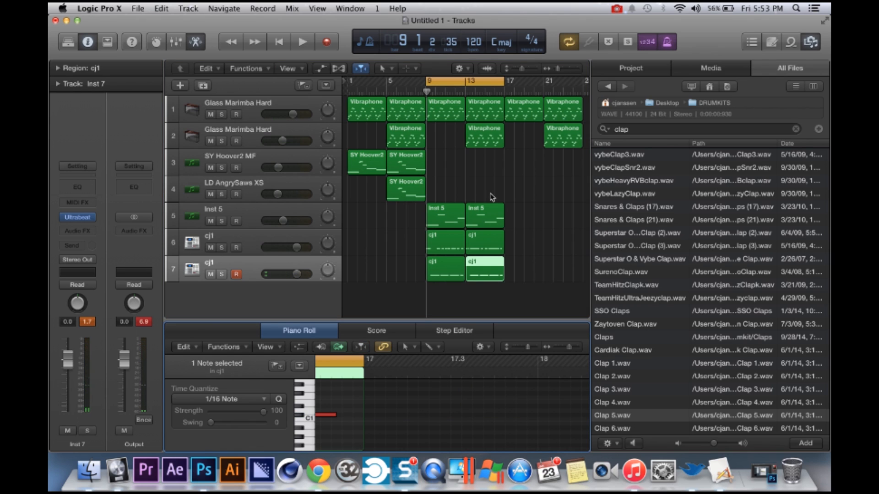
- Show the notes of track 6's region at bar 13, turn cycle mode off and play from bar 13
click(479, 246)
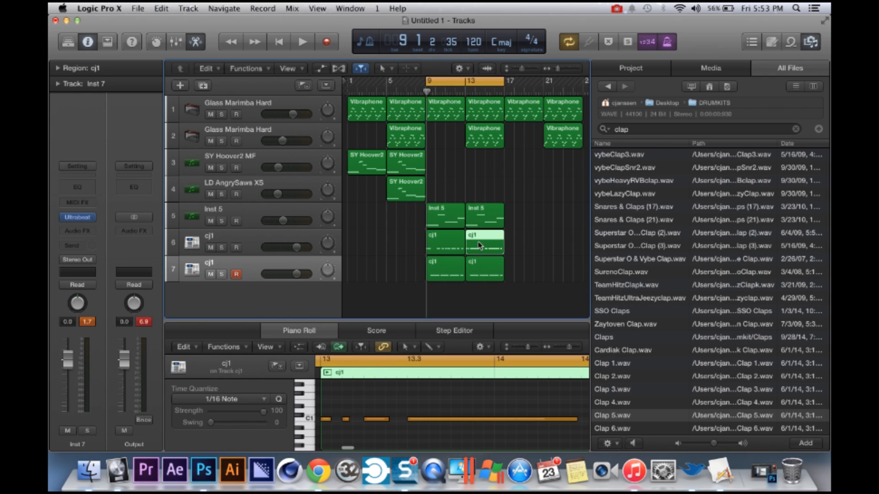
drag(426, 92, 464, 93)
scroll(521, 297, up, 10)
scroll(521, 298, up, 5)
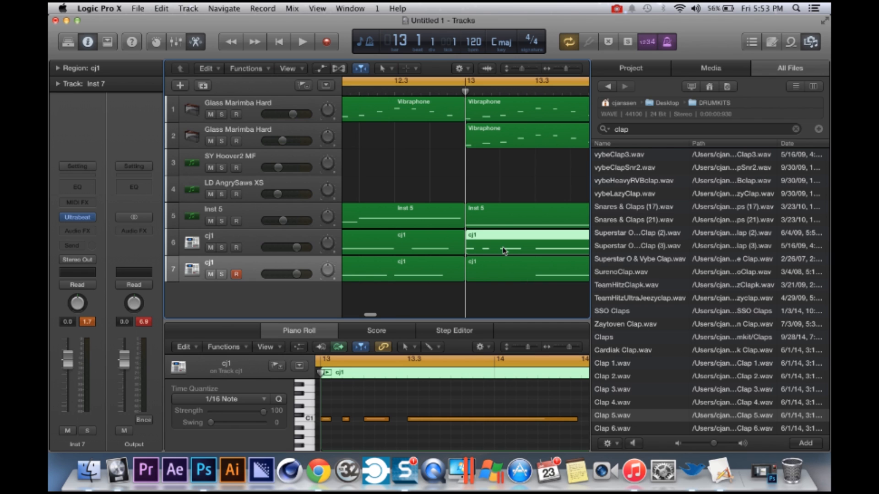
click(467, 82)
key(space)
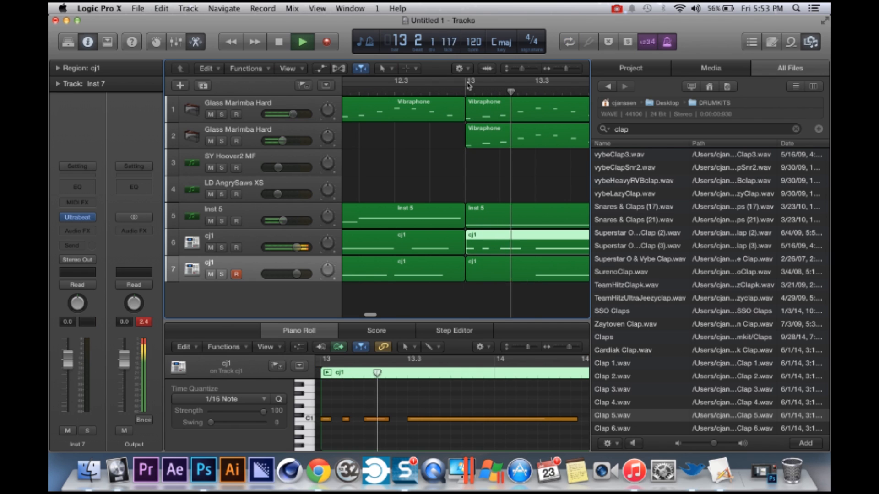
key(space)
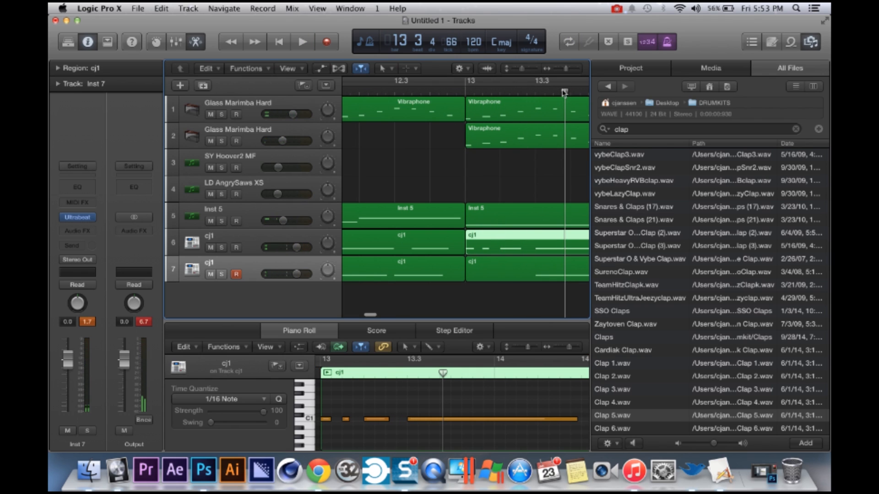
- Delete the long fourth note just before beat 3 of bar 13 in track 6's second region
click(518, 91)
scroll(533, 180, right, 5)
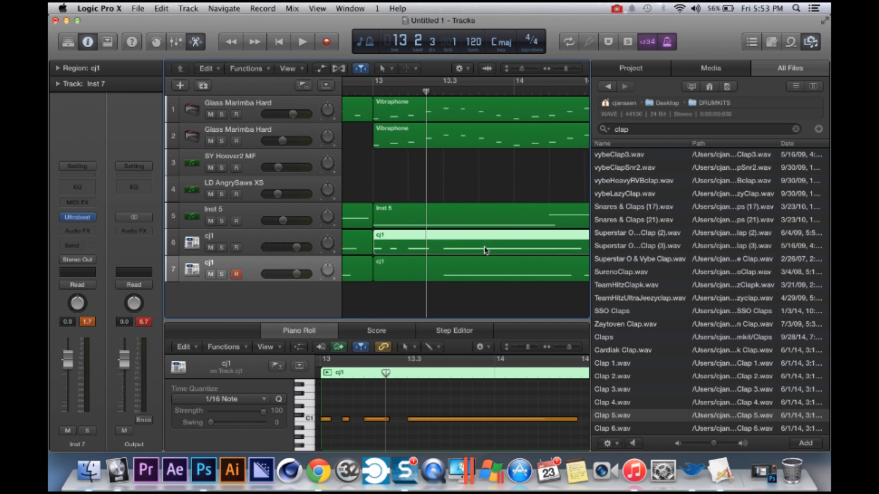
click(429, 420)
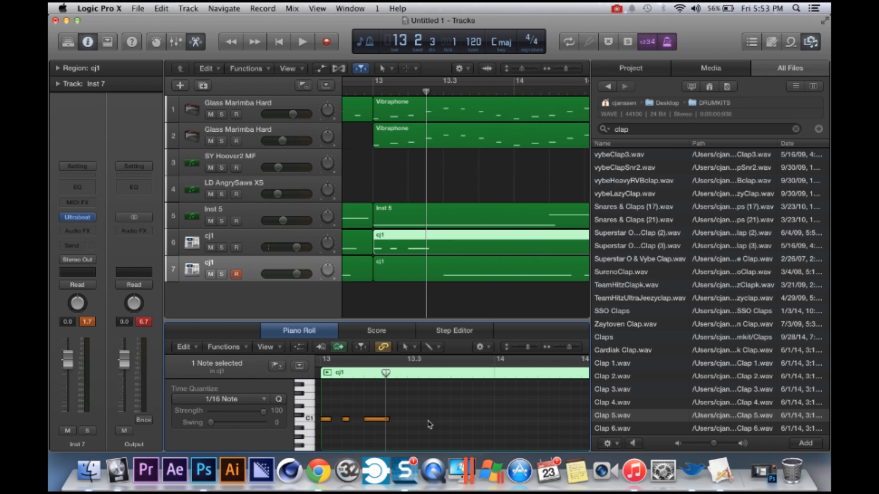
- Play the arrangement from bar 9 until bar 17 to check the drum edits
key(Return)
key(space)
key(space)
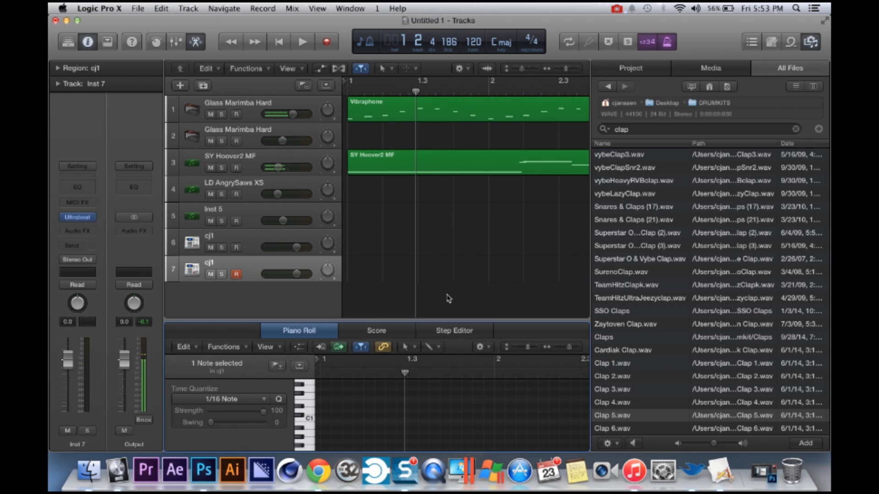
scroll(478, 238, down, 10)
scroll(477, 238, right, 2)
scroll(477, 237, up, 5)
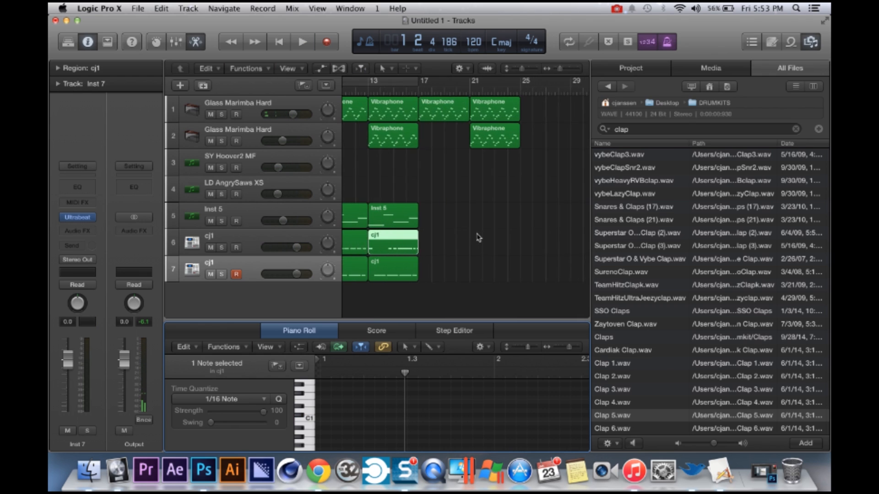
scroll(477, 237, left, 4)
click(413, 93)
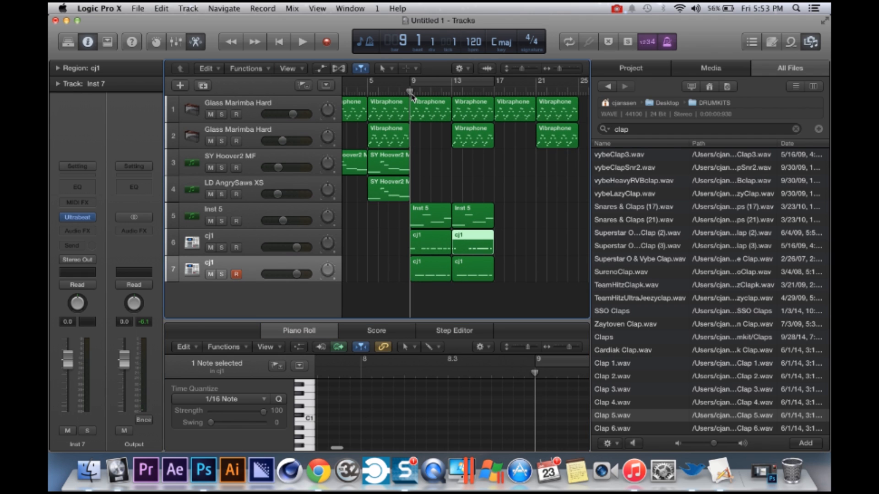
key(space)
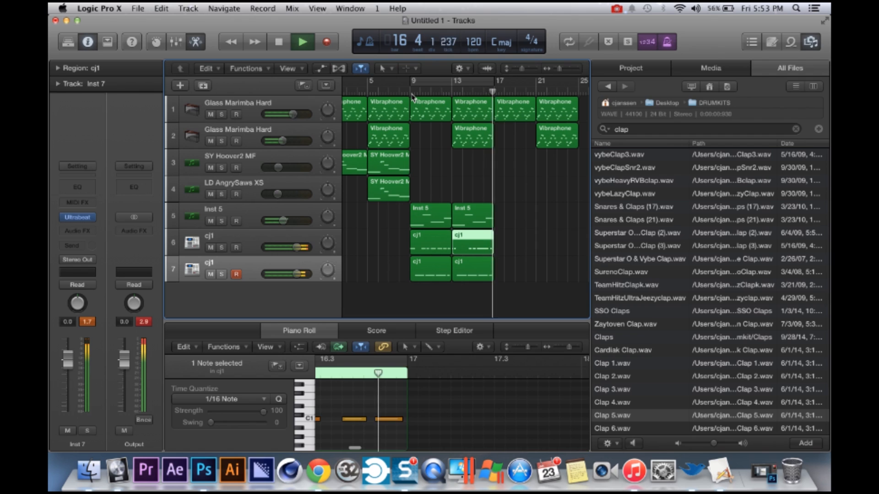
key(space)
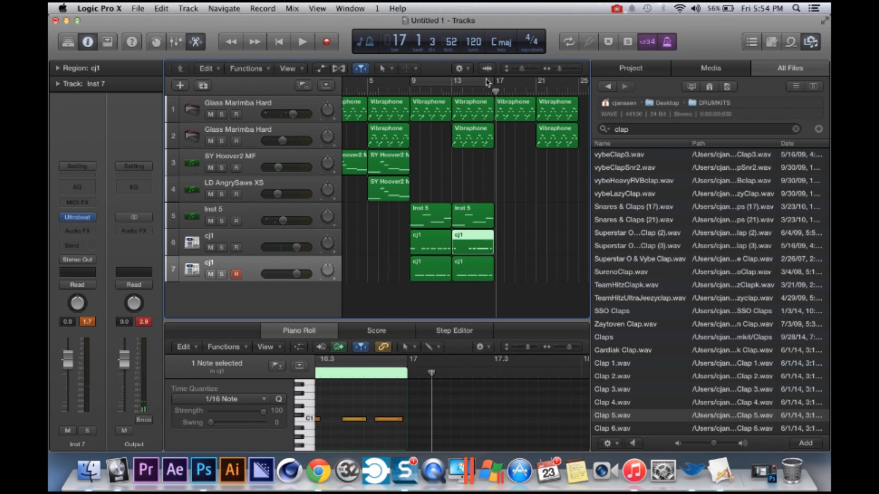
- Play the second half of the pattern from bar 13 and return the playhead to bar 9
drag(496, 89, 452, 98)
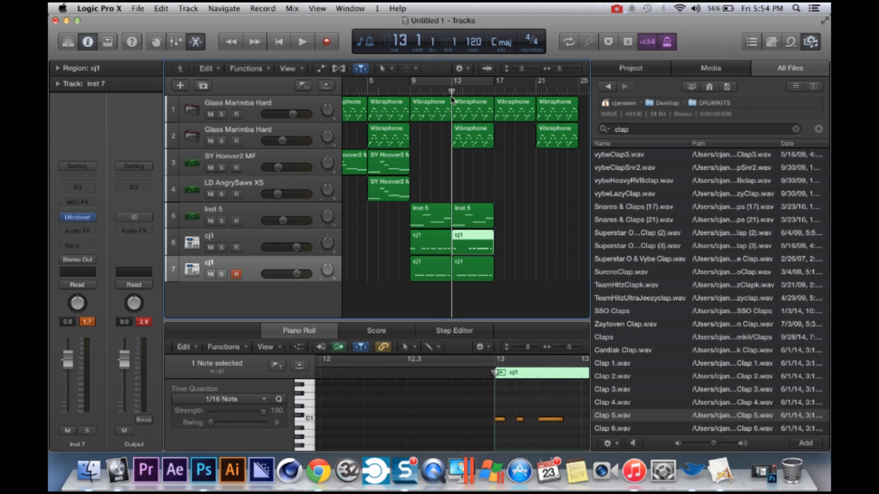
key(space)
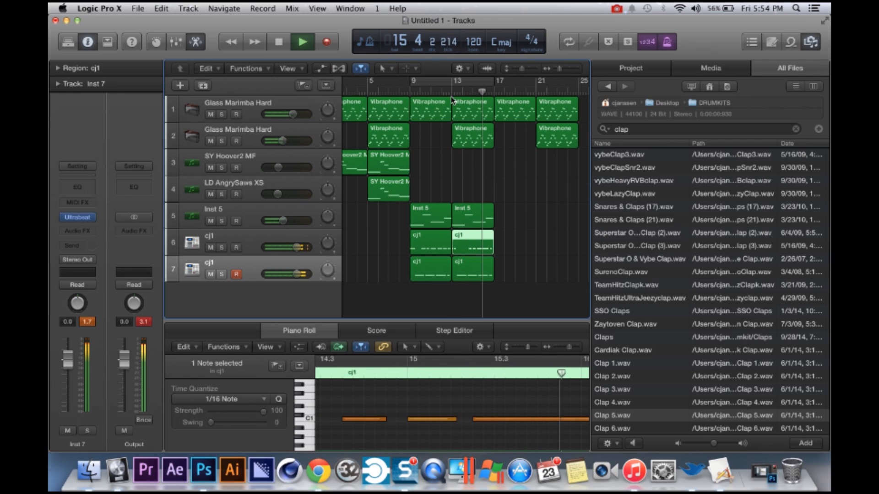
key(space)
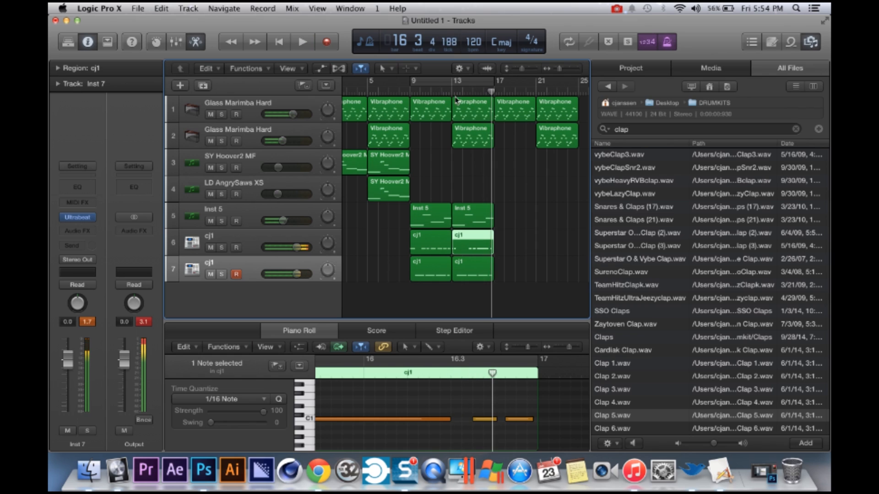
drag(497, 91, 410, 93)
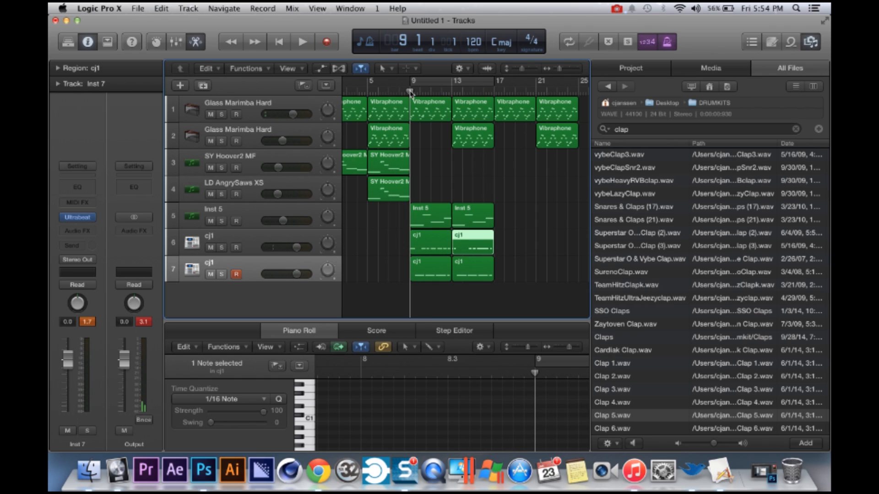
- Duplicate track 7 with its Ultrabeat setup as a new track 8 and select the new track
click(256, 270)
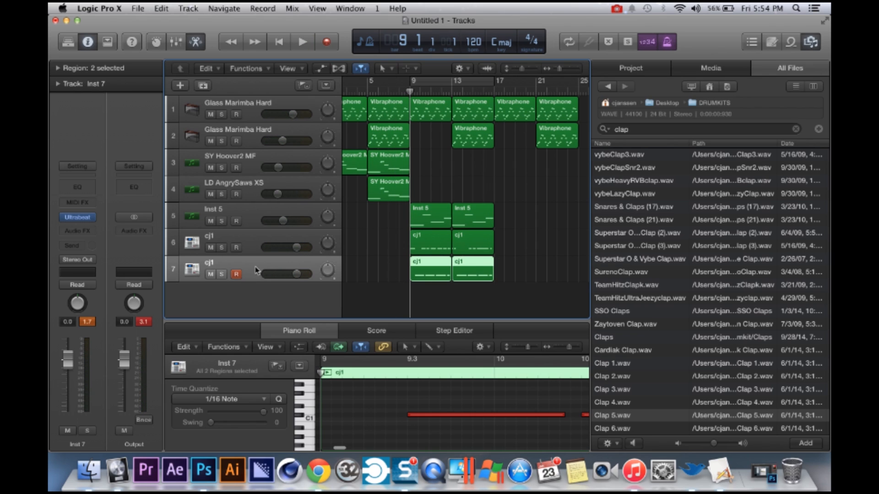
key(super+d)
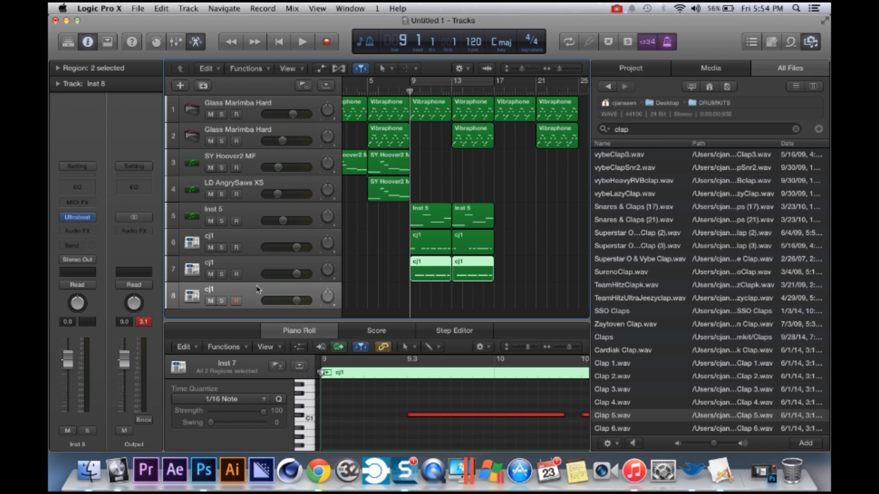
click(258, 292)
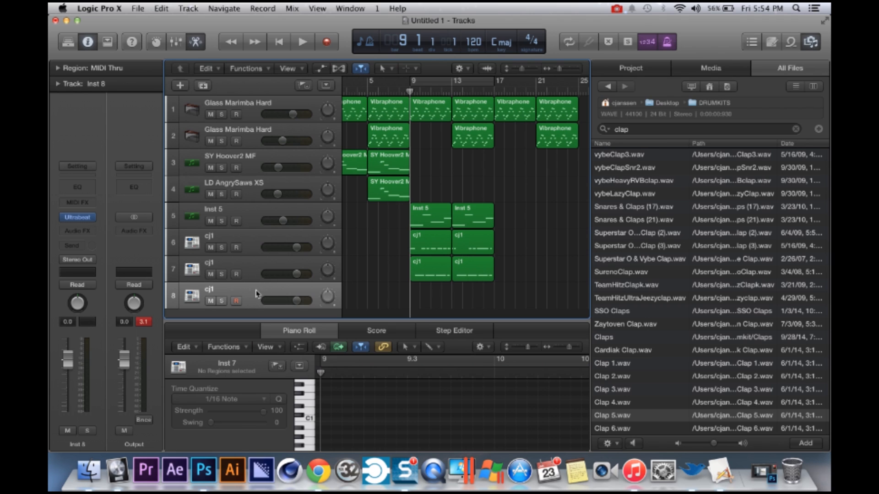
- Open Ultrabeat on track 8 and select the Sample 03 voice
click(77, 219)
drag(357, 68, 396, 63)
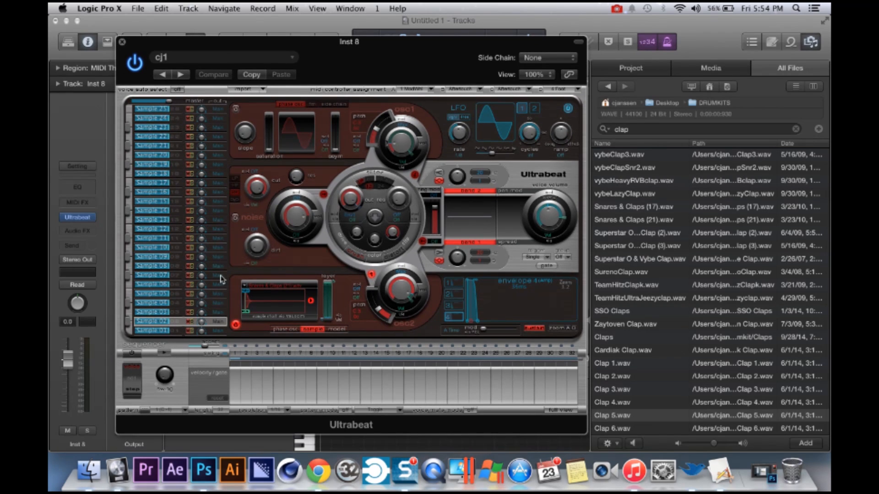
click(176, 313)
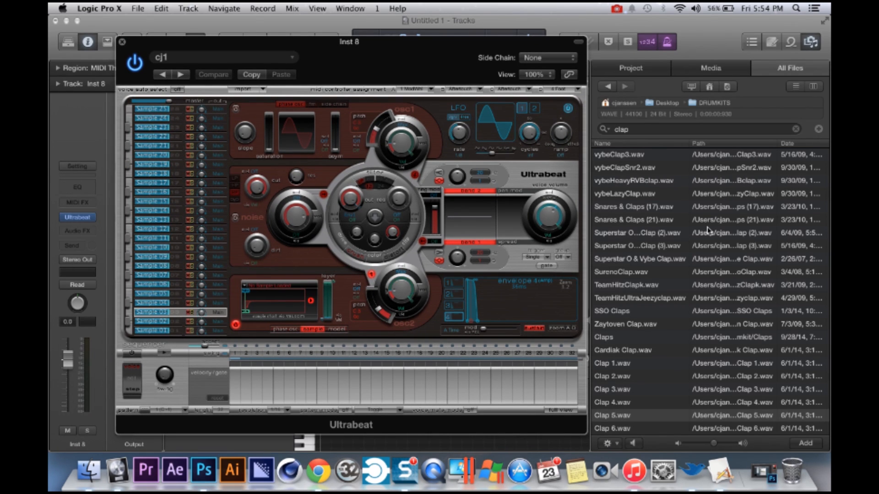
- Search the DRUMKITS folder for "snare" samples
click(636, 130)
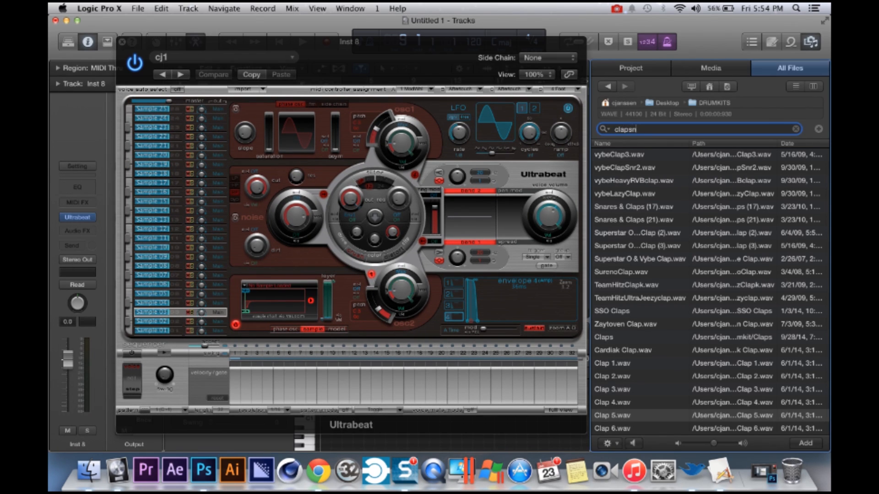
key(Return)
click(665, 128)
text(snare)
key(Return)
- Audition the snare samples from SNARE_GERMS.wav down to SNARE_LIBZ.wav
click(633, 232)
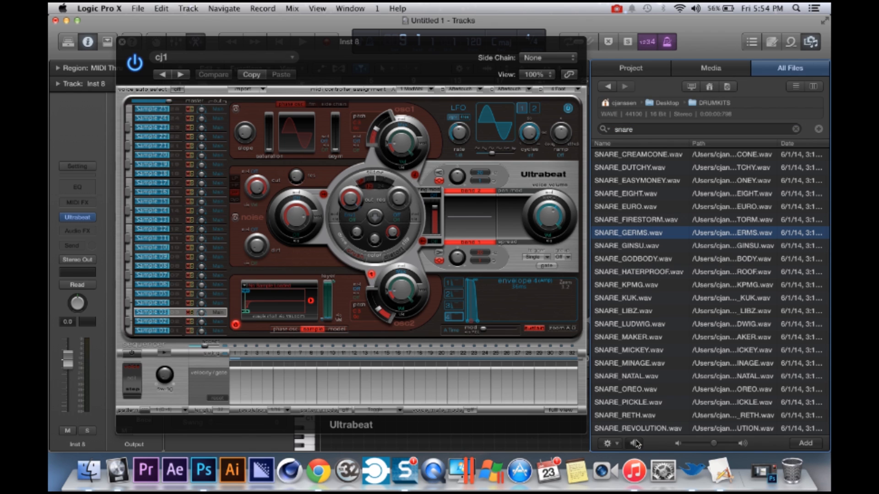
key(Down)
key(Down)
key(Down)
key(Down)
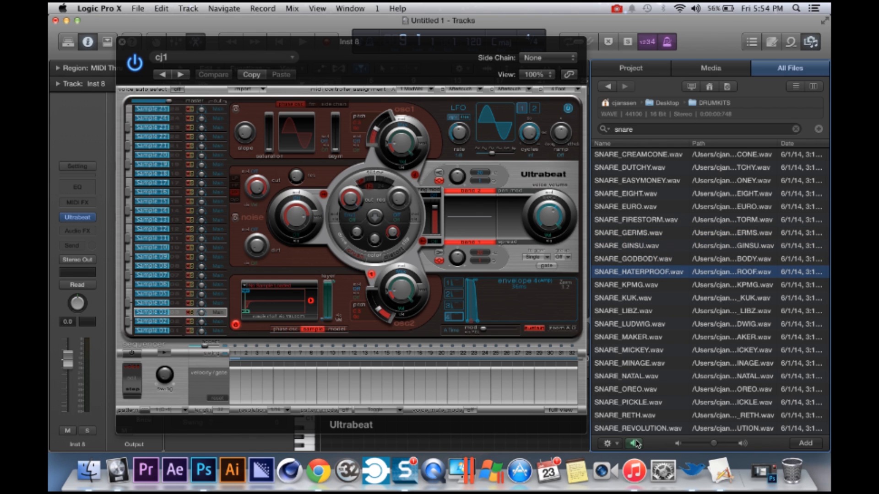
key(Down)
key(Down)
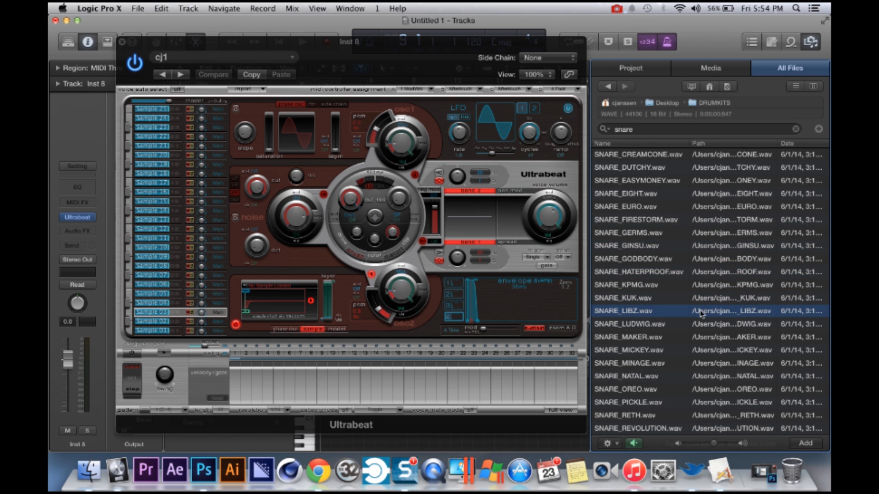
- Audition the snare samples from vybeSnare5.wav back up to vybeEmpireSnare.wav
scroll(702, 314, down, 4)
scroll(701, 314, down, 15)
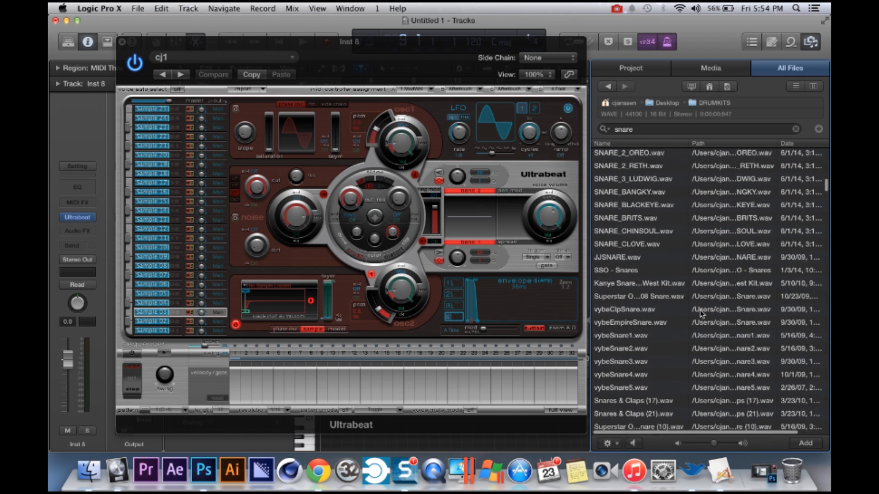
scroll(701, 313, down, 3)
click(639, 263)
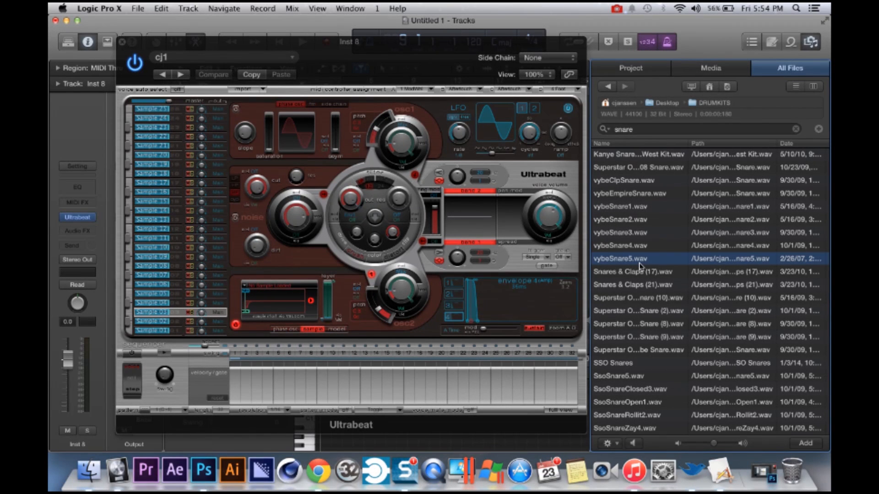
key(Up)
key(Up)
key(Up)
key(Up)
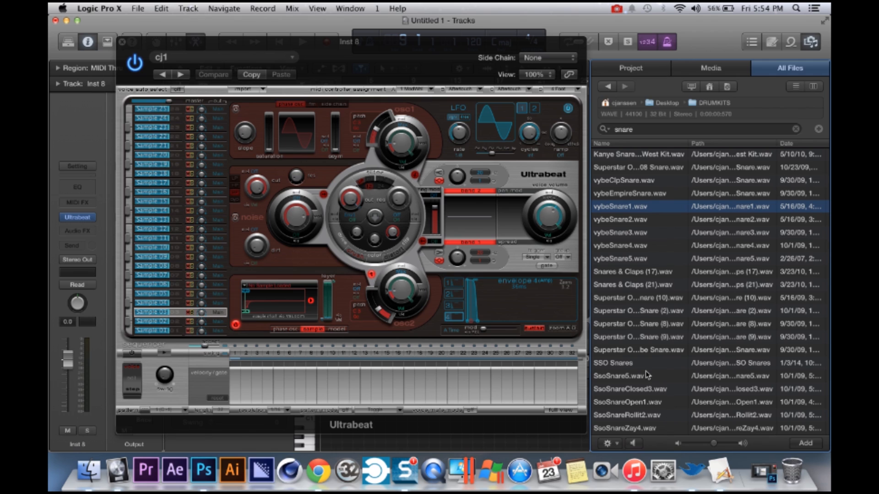
click(623, 195)
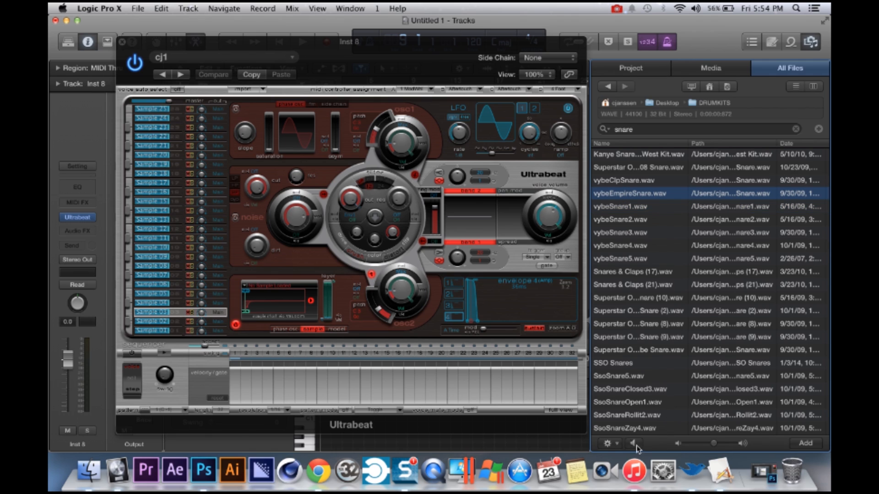
- Audition the samples from vybeSnare1.wav down through the Snares & Claps and Superstar files to SsoSnare5.wav
key(Down)
key(Down)
key(Down)
key(Down)
key(Down)
key(Down)
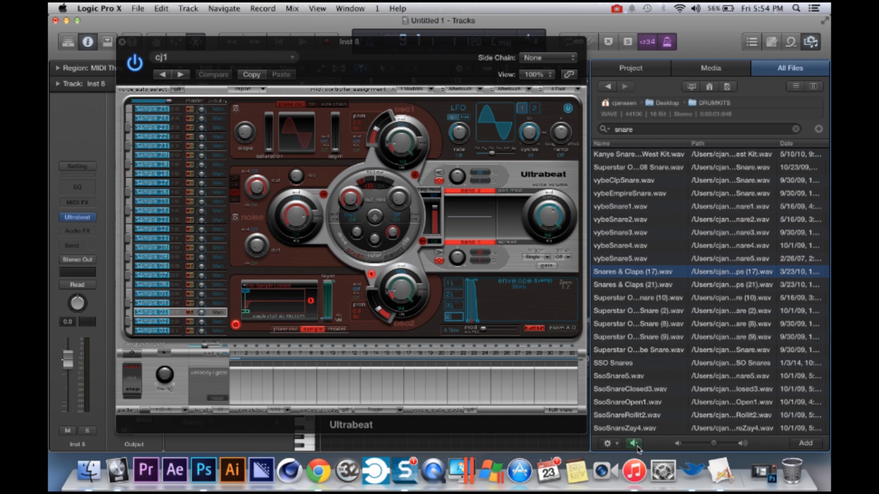
key(Down)
key(Down)
key(Down)
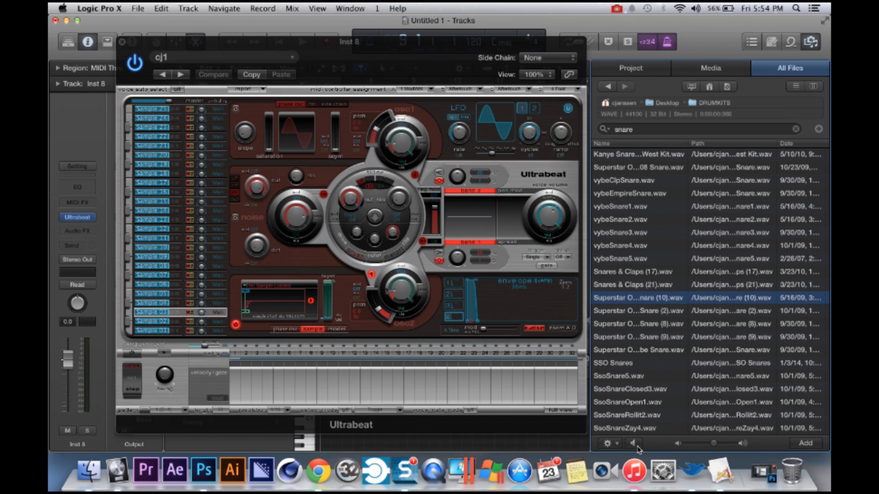
key(Down)
key(Down)
key(Down)
key(Down)
key(Down)
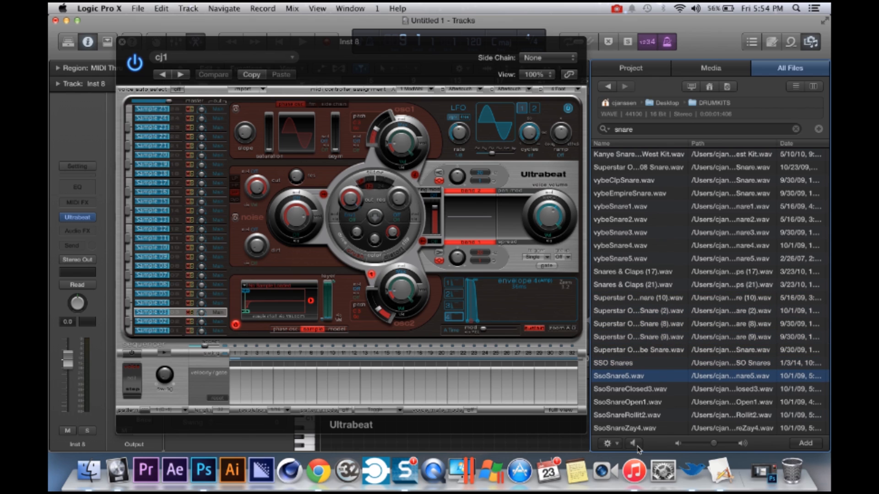
- Load SsoSnareClosed3.wav into Ultrabeat's Sample 03 voice, close the instrument and lower track 8's volume to -3.5 dB
key(Down)
key(Up)
key(Down)
drag(628, 388, 272, 300)
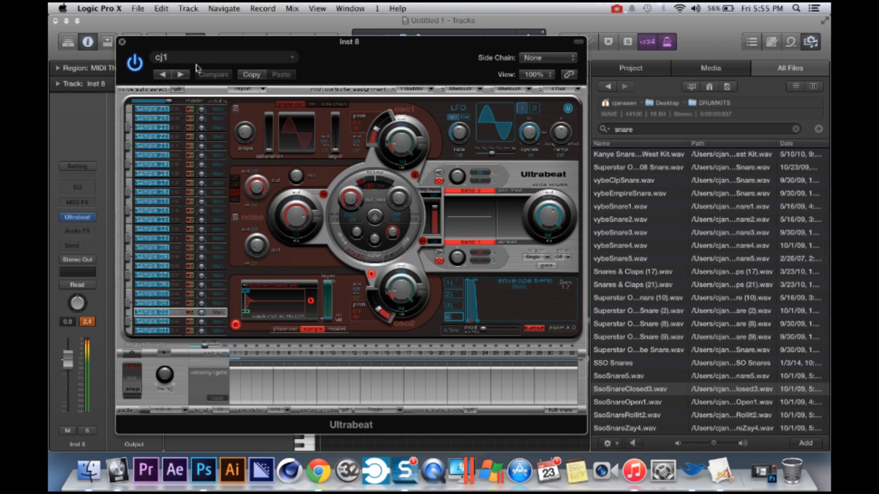
click(122, 41)
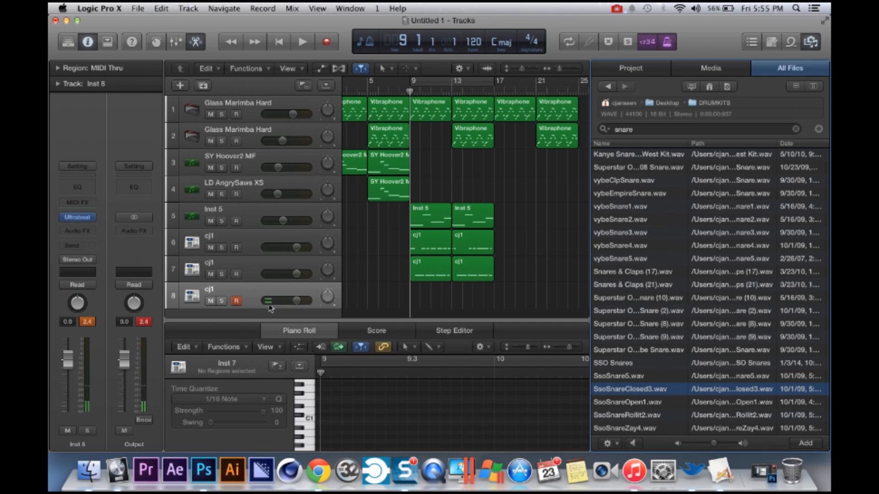
click(297, 303)
drag(297, 301, 290, 301)
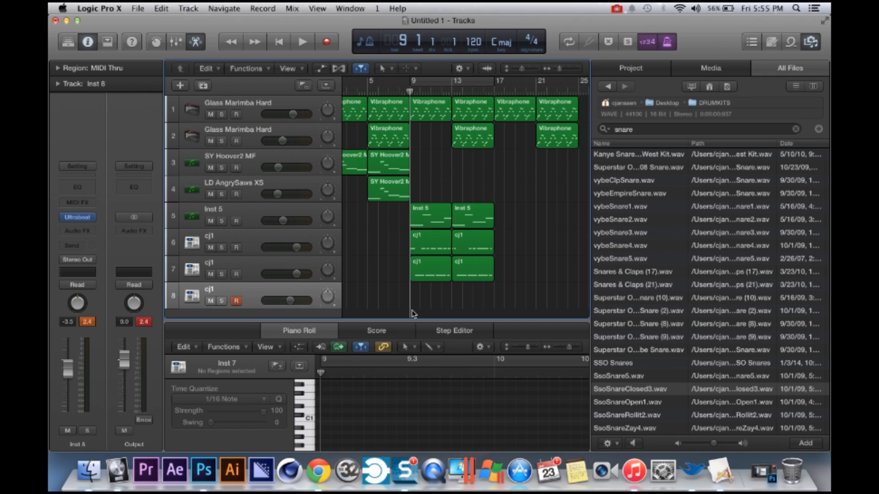
- Try recording a snare take on track 8 from bar 9, and play the arrangement from bar 9 without it
key(space)
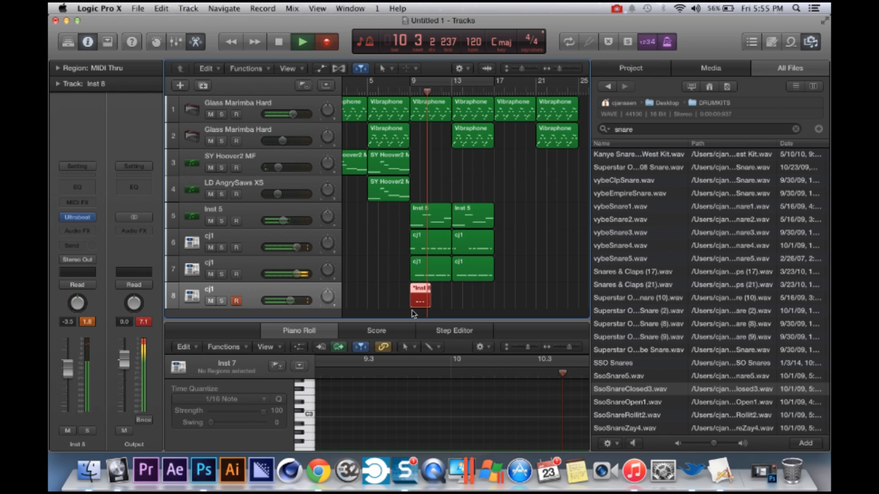
key(space)
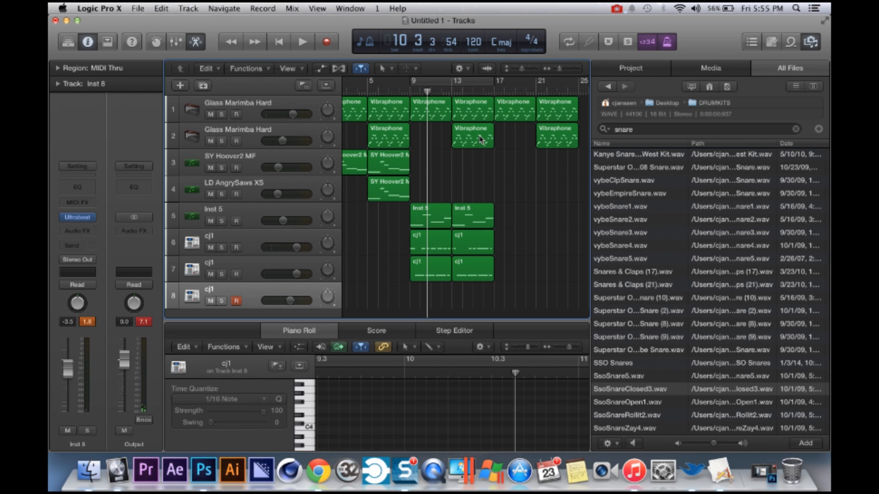
click(410, 92)
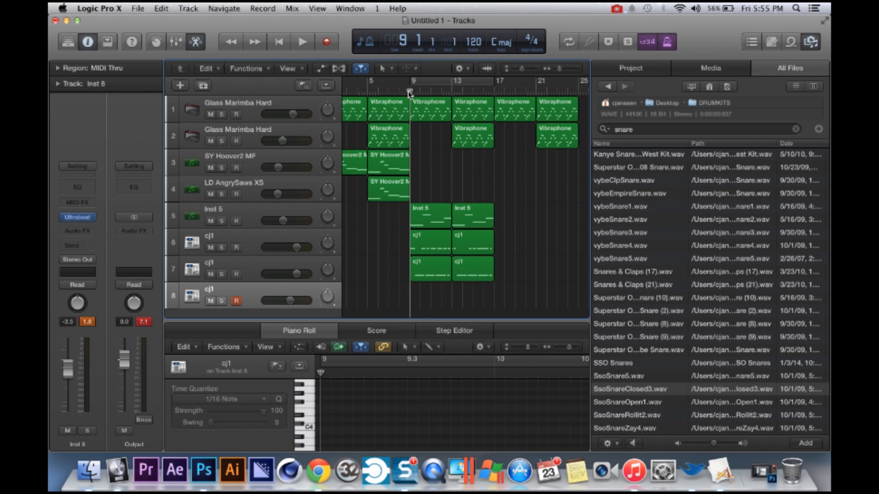
key(space)
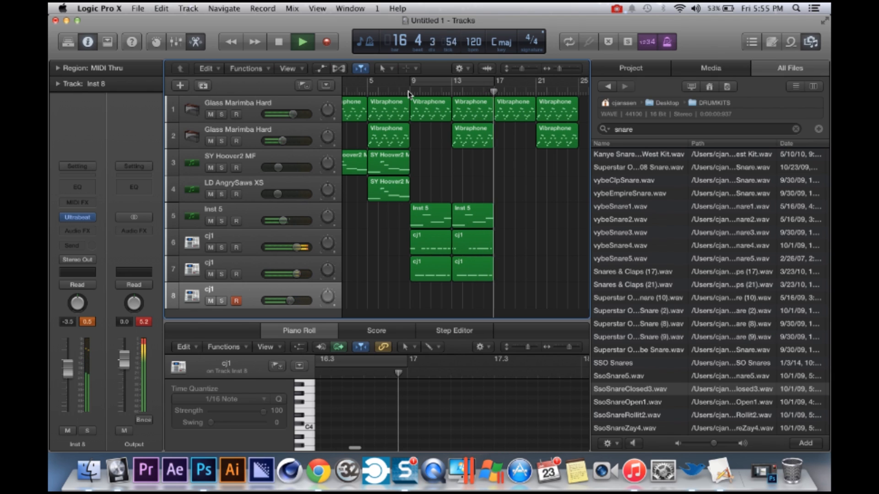
key(space)
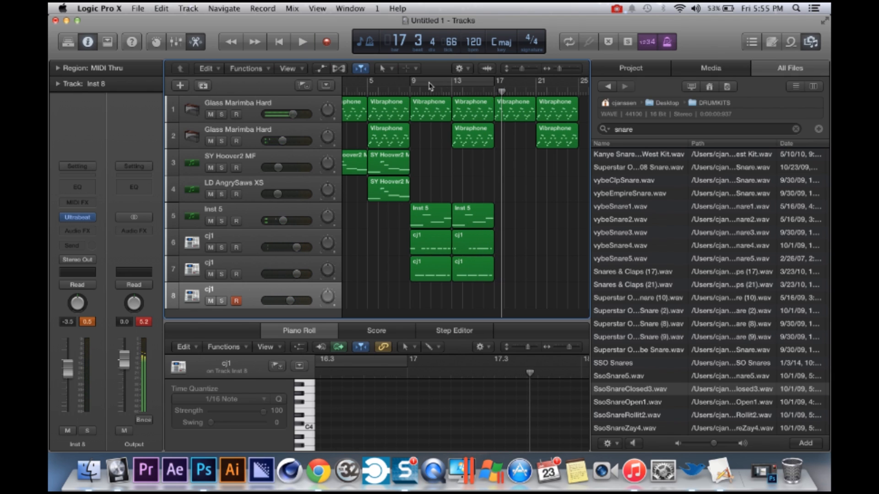
- Set the cycle range to bars 9 to 13 and record a snare pattern on track 8
click(429, 82)
drag(492, 84, 452, 84)
key(space)
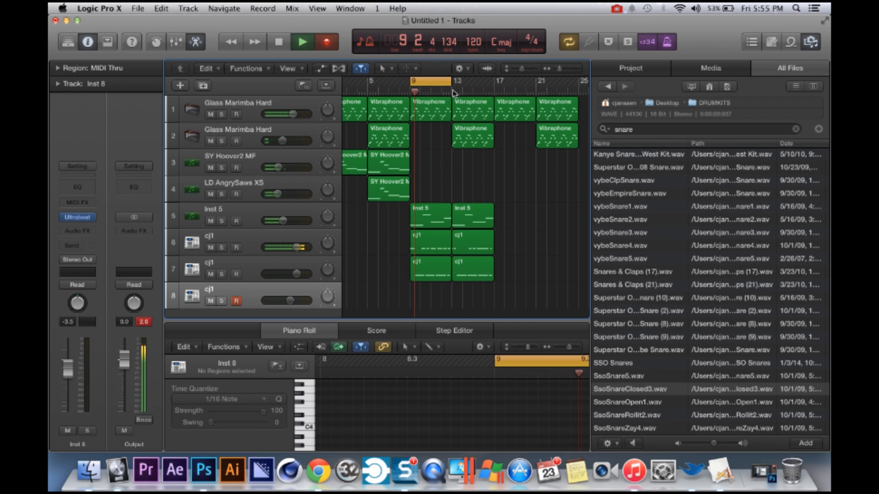
key(r)
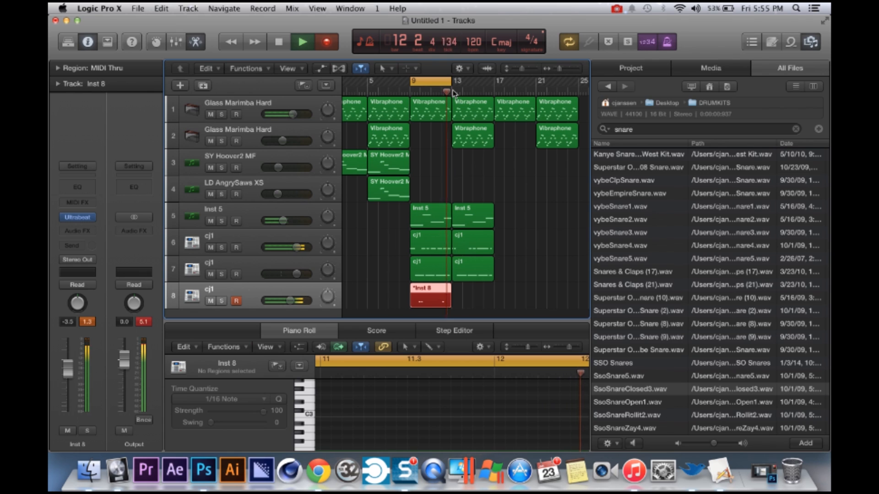
key(space)
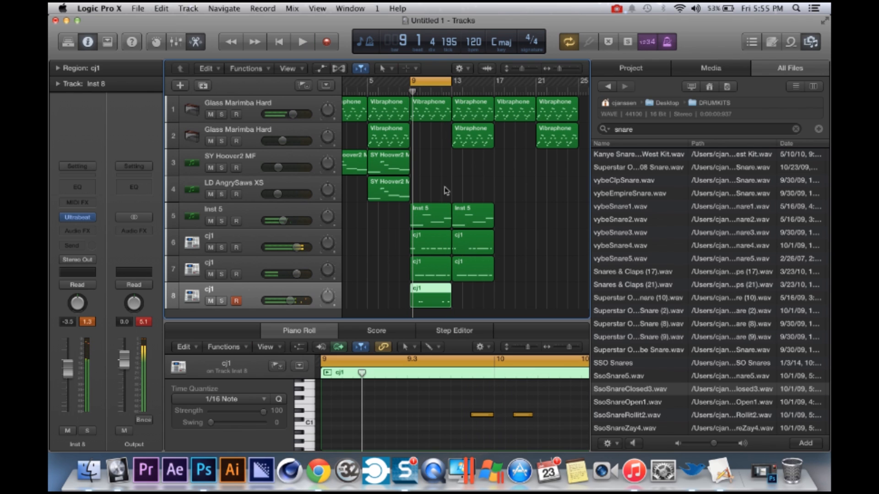
- Delete the kick note early in bar 10 of track 6's region and play the result
scroll(410, 266, up, 5)
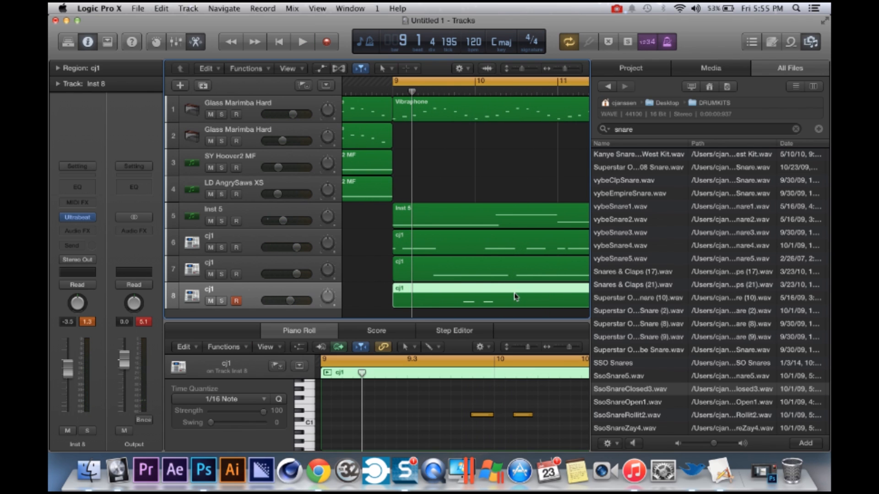
click(490, 253)
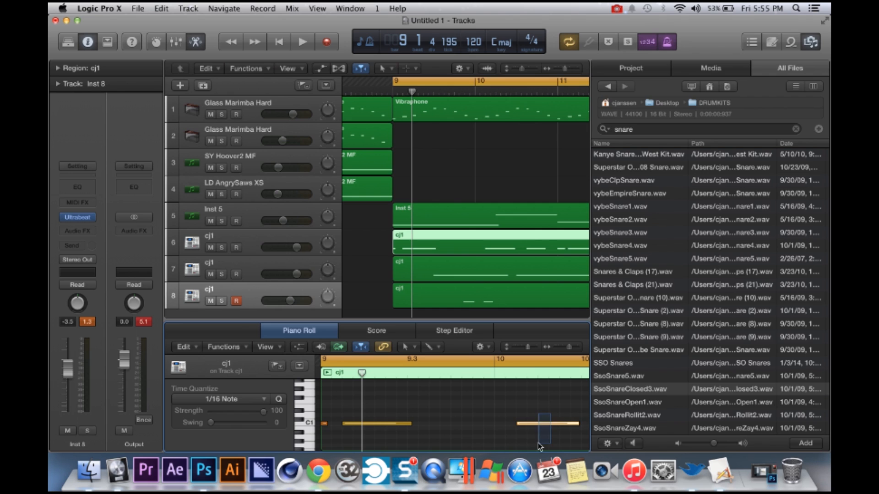
drag(539, 446, 539, 450)
key(space)
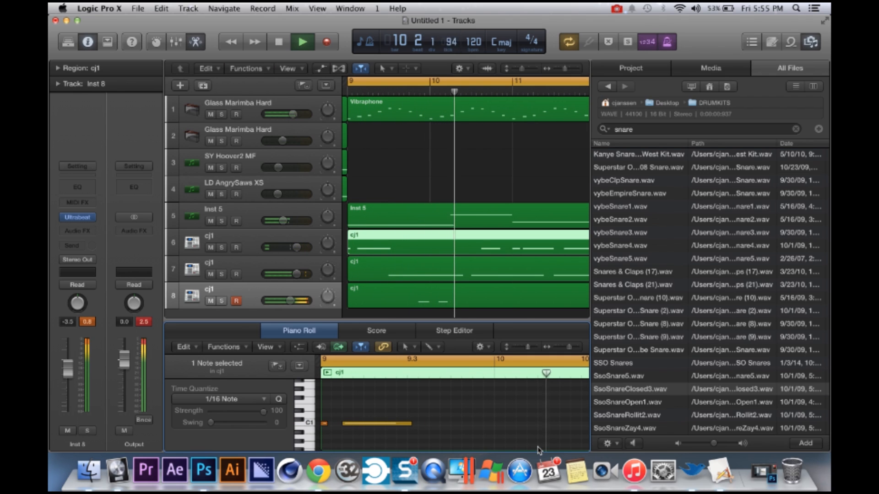
key(space)
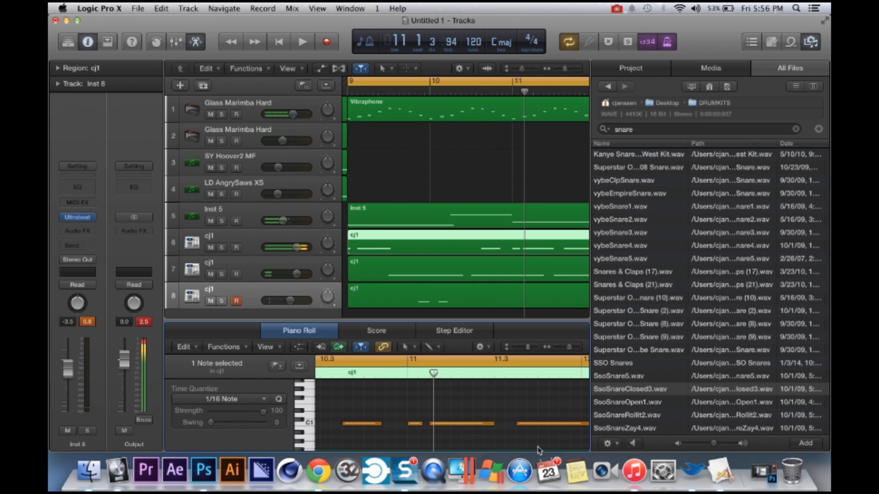
- Select all the notes in track 8's snare region and play the section from bar 11
scroll(527, 291, right, 3)
click(527, 291)
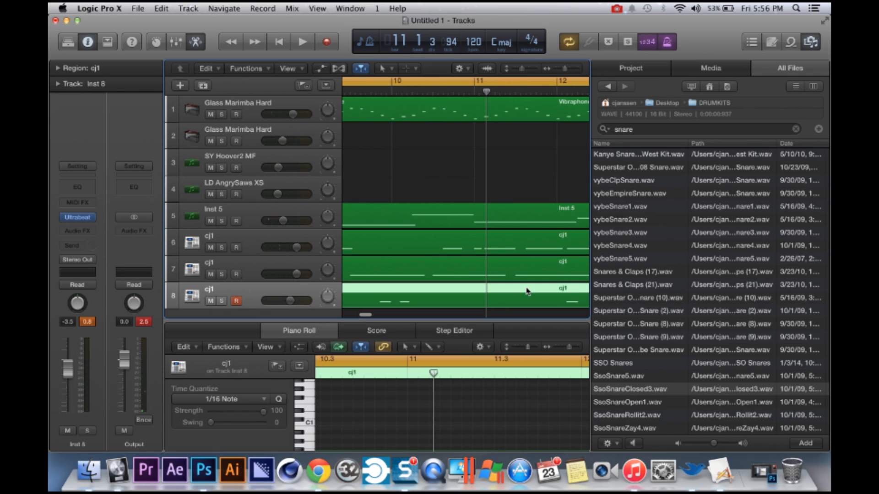
key(space)
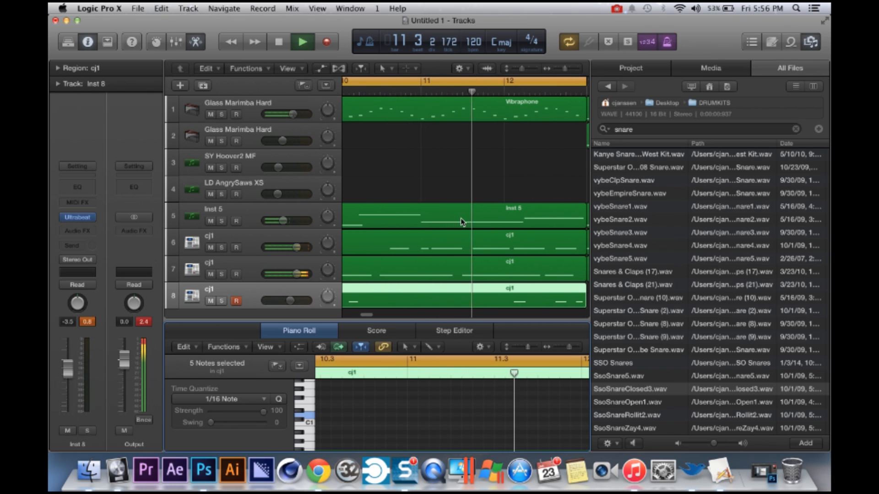
key(space)
- Try removing the kick note early in bar 12 of track 6's region and listen to the result
click(527, 250)
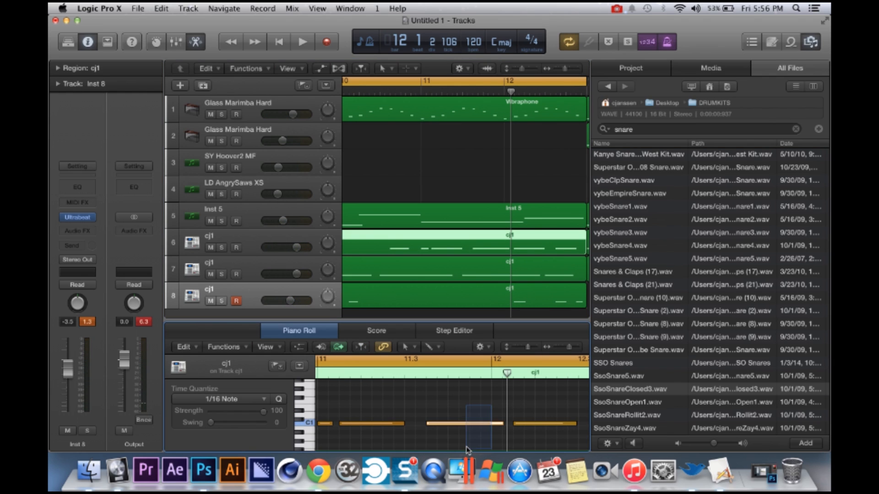
scroll(504, 398, down, 1)
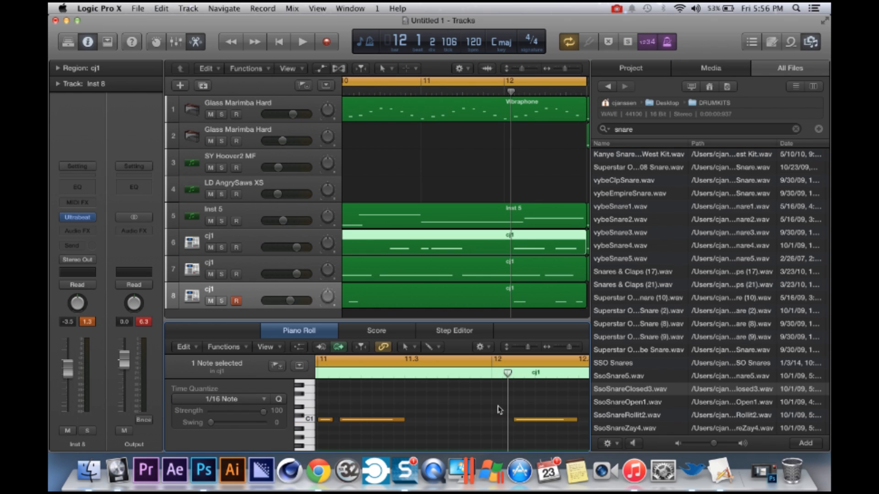
click(532, 419)
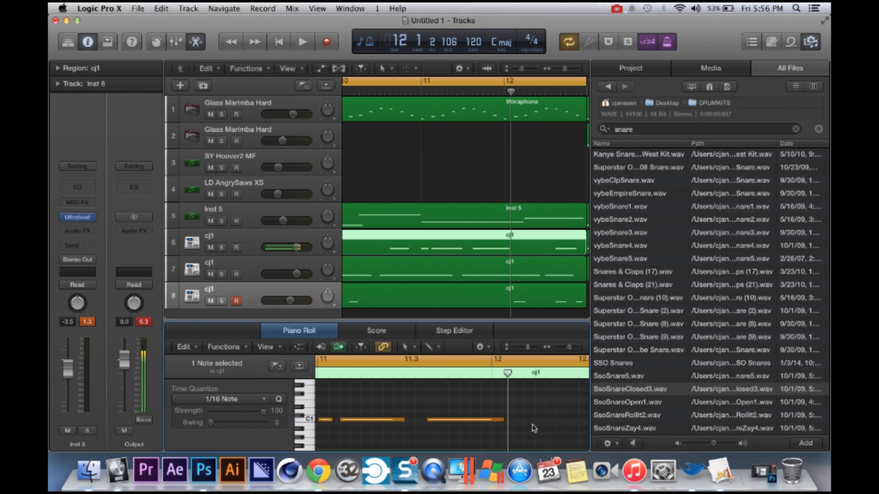
key(space)
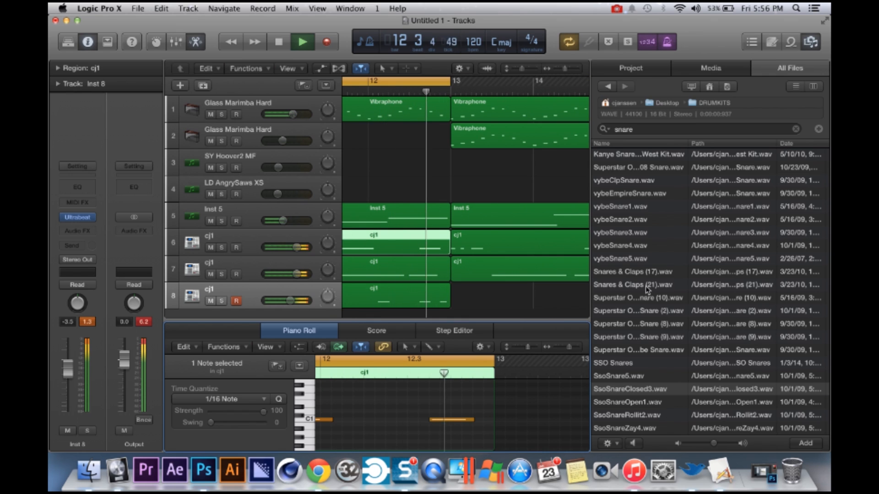
key(space)
- Restore the deleted kick note early in bar 12 of track 6's region and play the loop again
scroll(443, 276, right, 5)
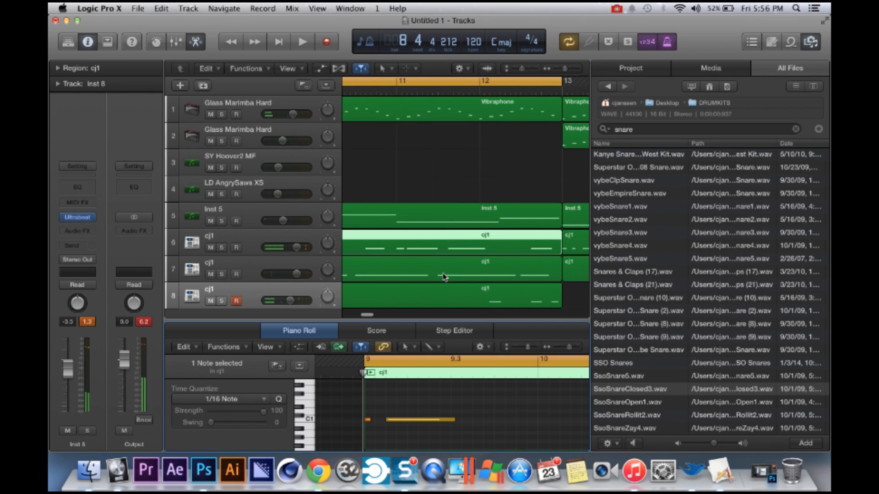
click(478, 248)
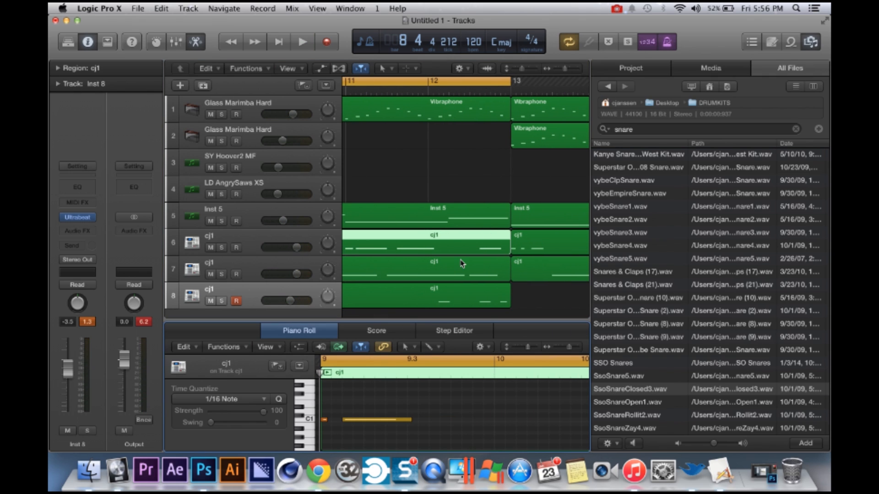
scroll(363, 411, right, 5)
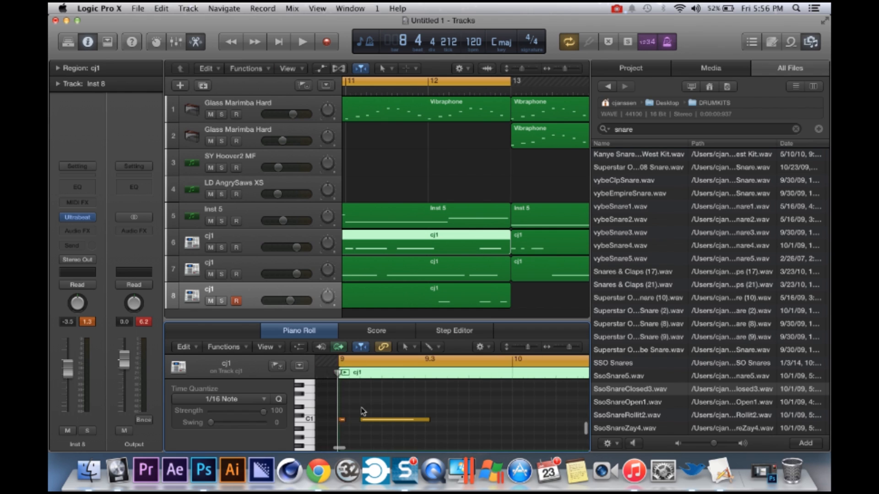
scroll(363, 411, right, 3)
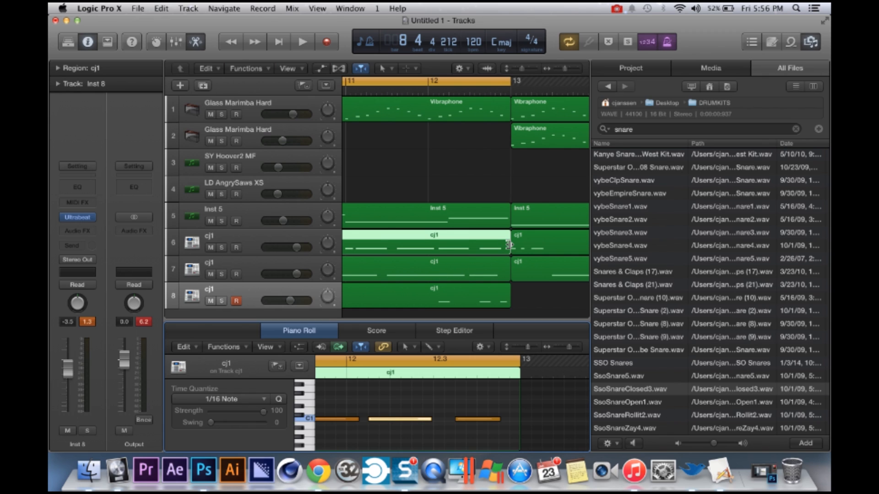
click(379, 93)
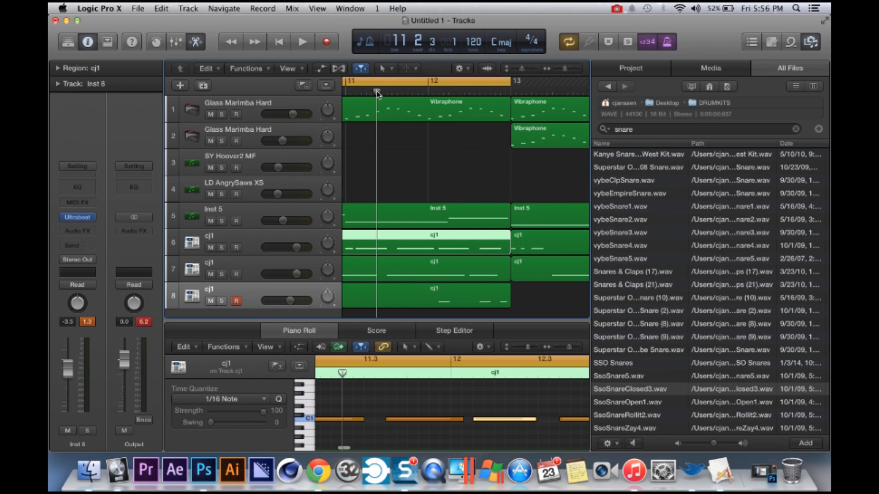
key(space)
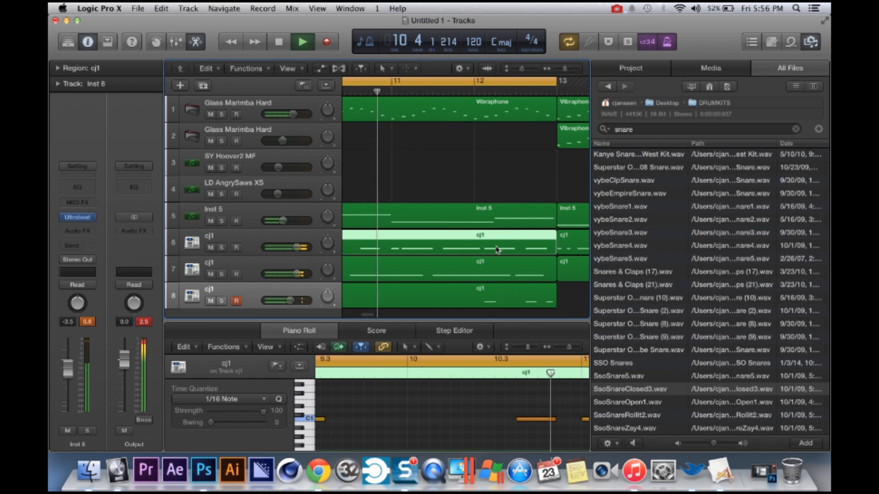
key(space)
- Show bar 12 of track 8's snare region in the Piano Roll and hide the file browser
click(494, 302)
scroll(498, 423, up, 3)
scroll(484, 422, up, 10)
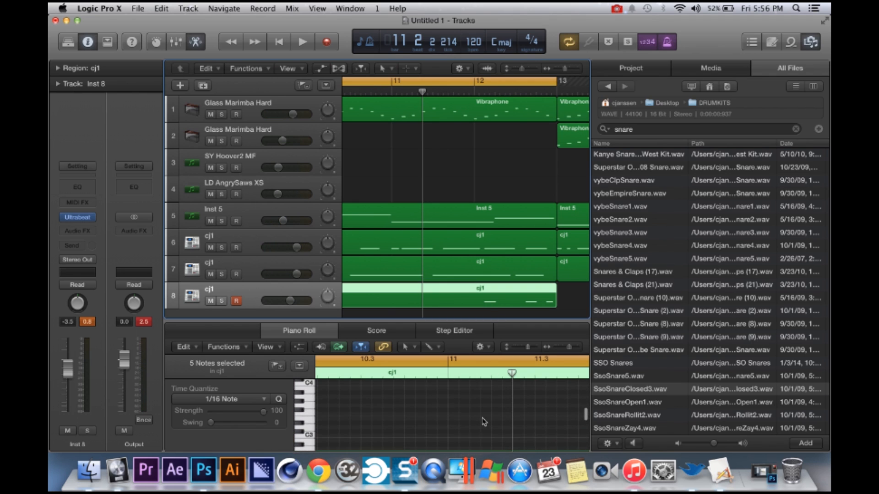
scroll(484, 422, right, 3)
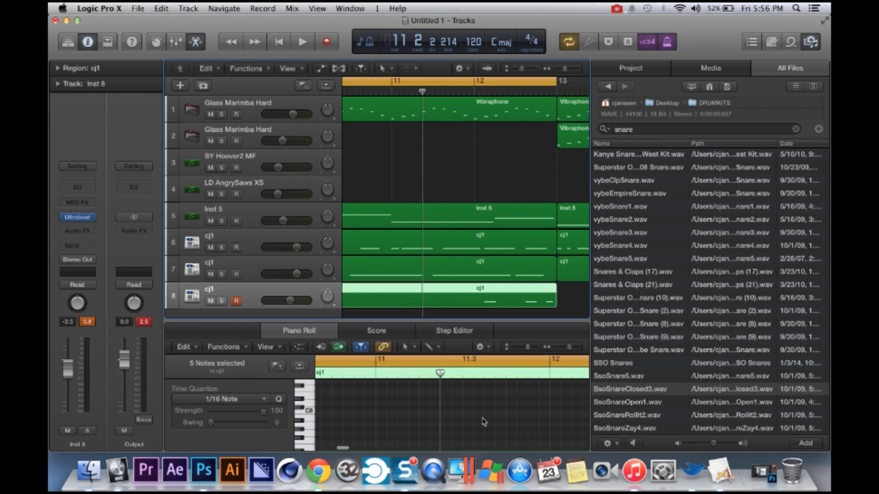
double_click(478, 302)
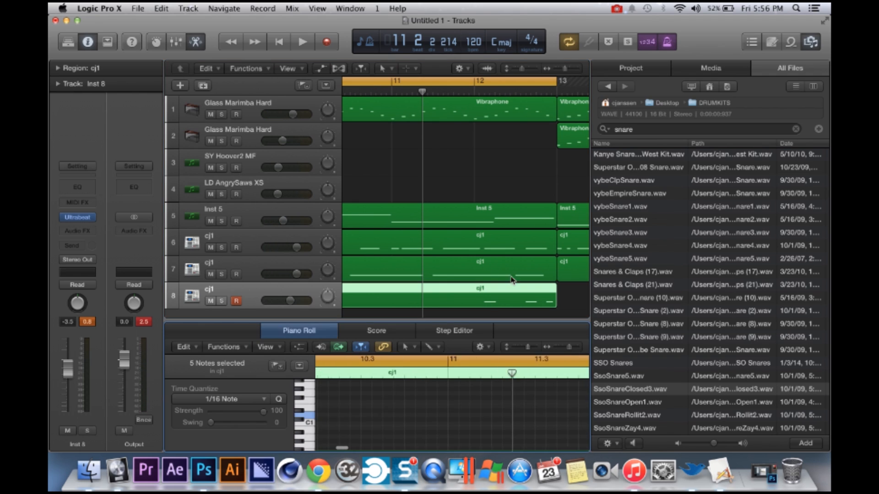
click(811, 43)
scroll(627, 434, right, 5)
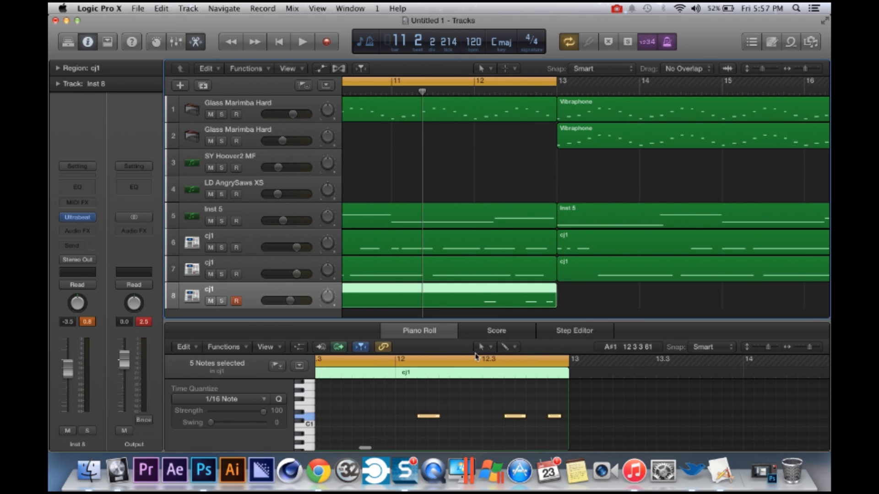
- Move only the first snare note in bar 12 of track 8's region to beat 2 and play the loop
click(462, 373)
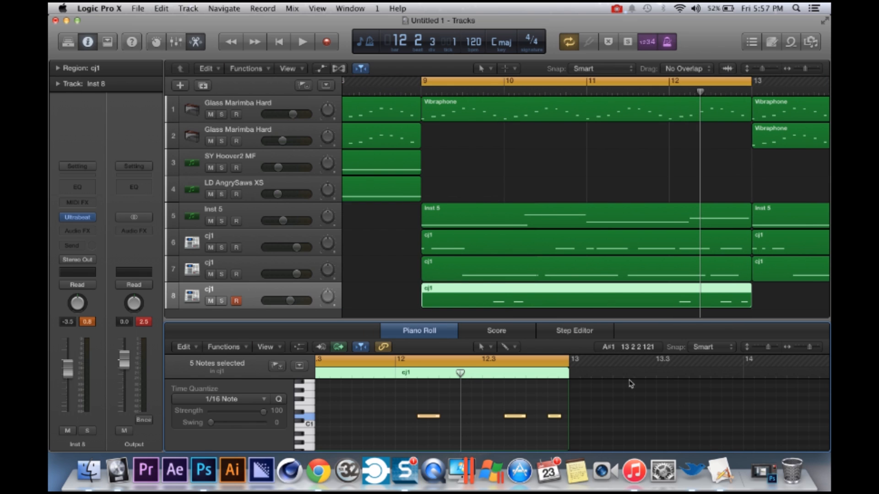
click(434, 419)
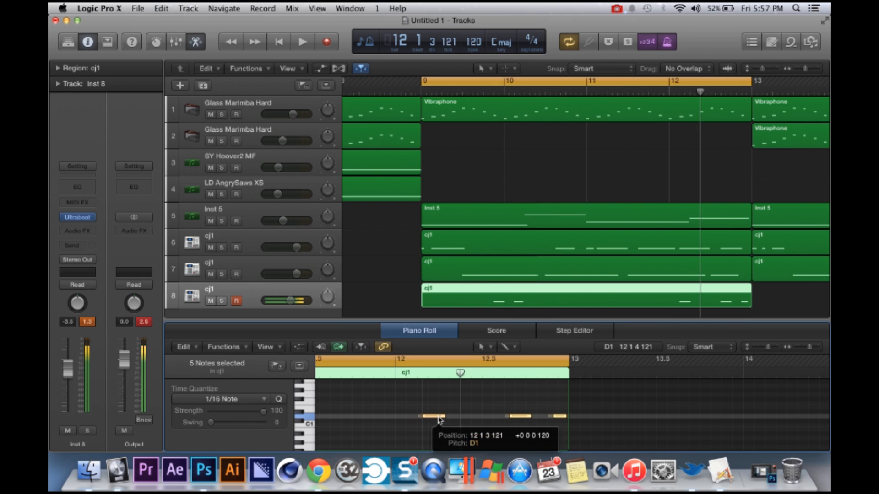
click(430, 417)
drag(432, 417, 454, 420)
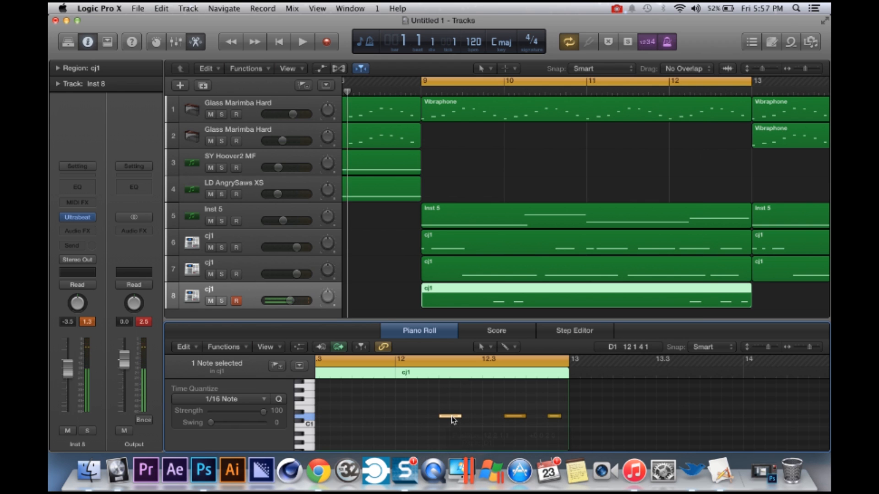
key(space)
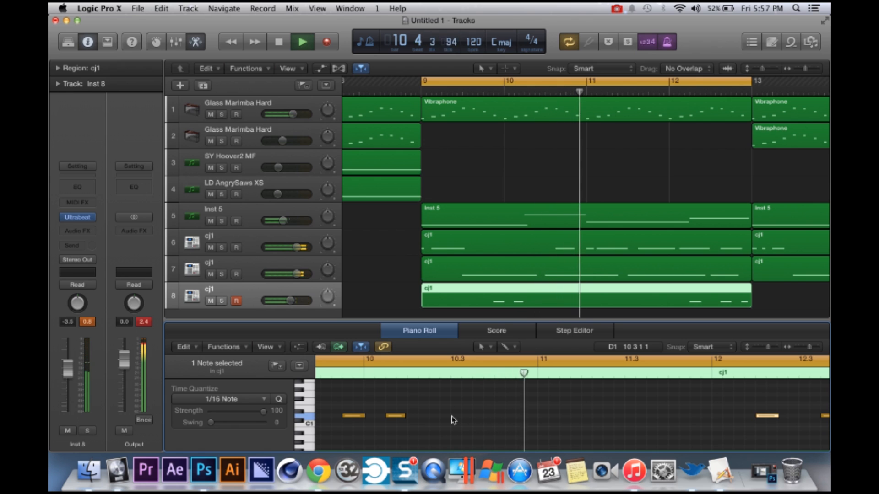
key(space)
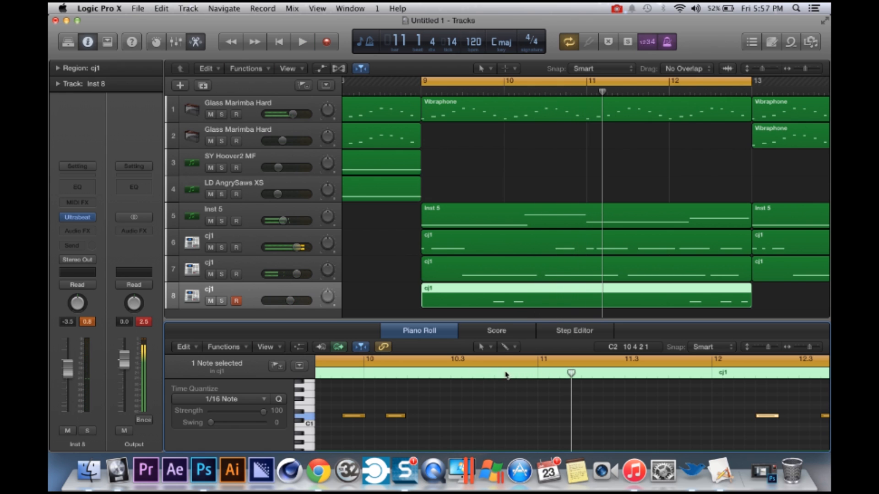
- Open track 6's kick region in the Piano Roll and play it from beat 4 of bar 9
click(556, 246)
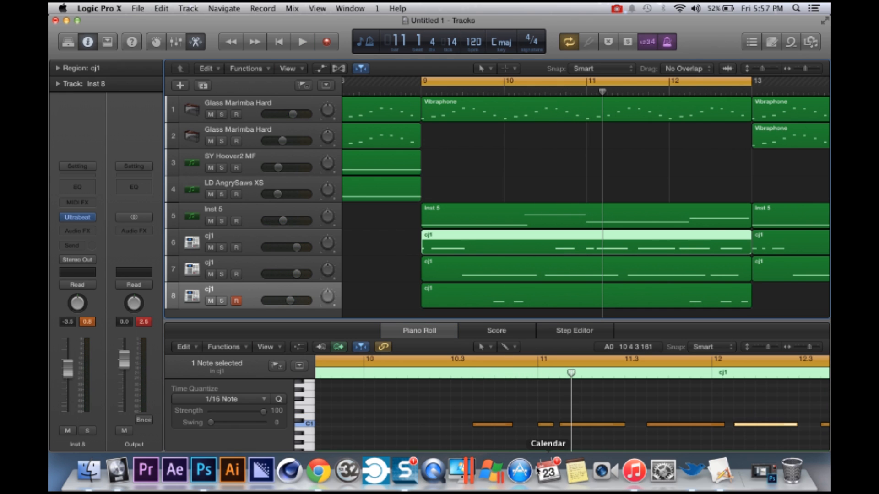
scroll(472, 434, left, 5)
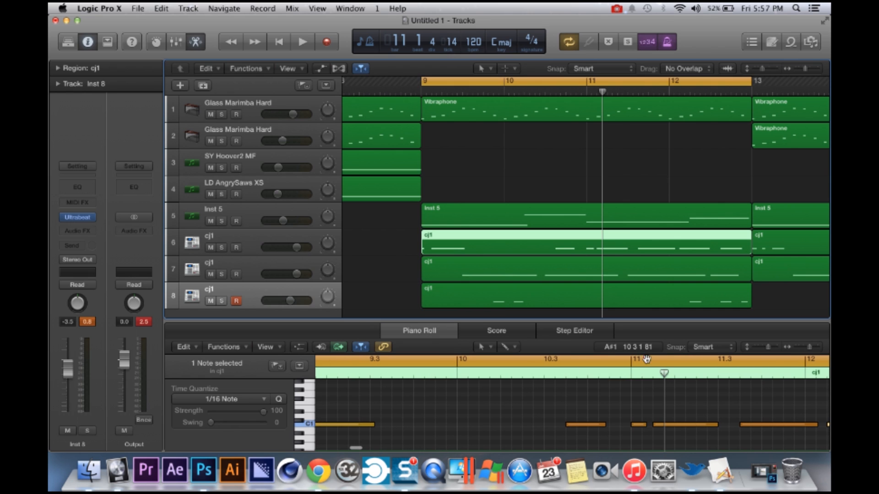
drag(567, 374, 430, 372)
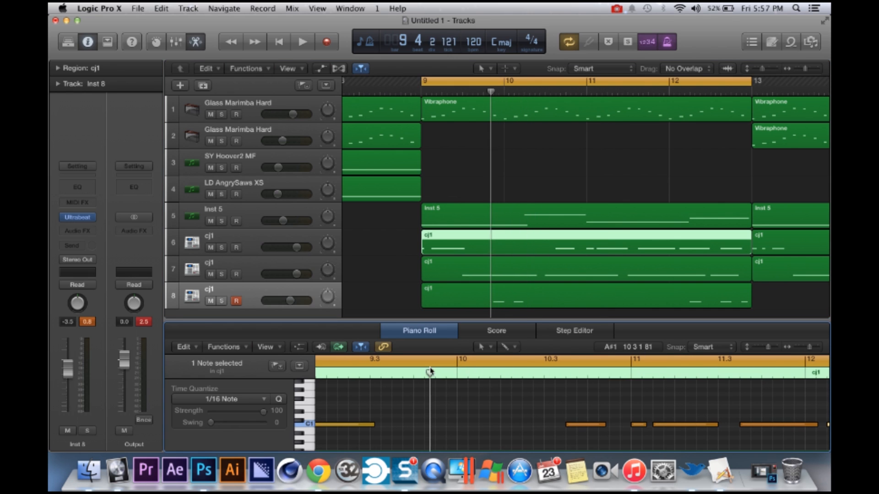
key(space)
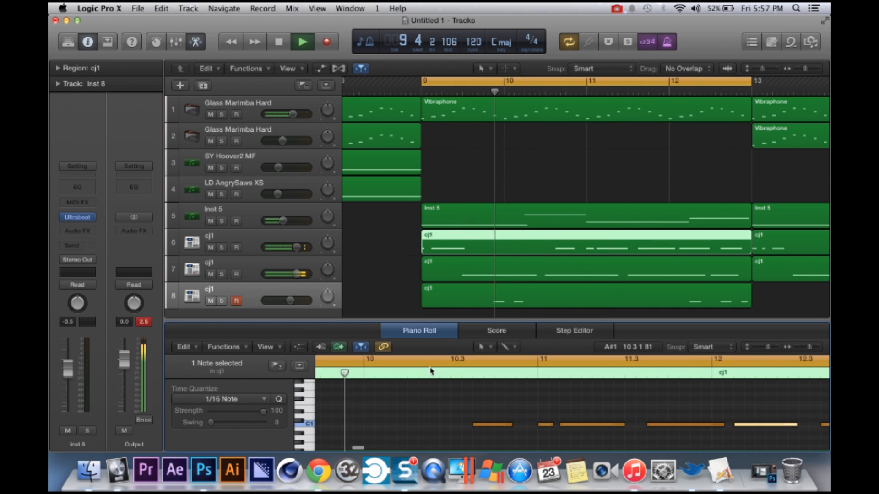
key(space)
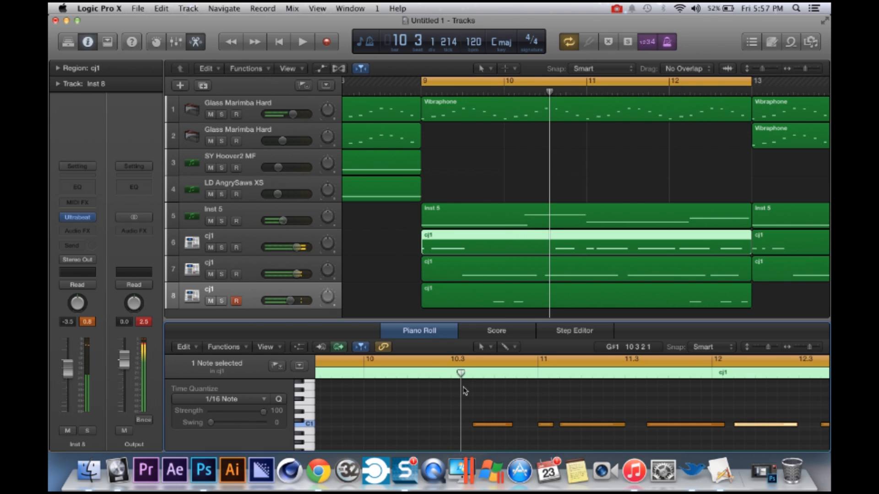
- Return the playhead to the start, select track 6 and play the looped section into bar 10
scroll(449, 395, left, 3)
key(Return)
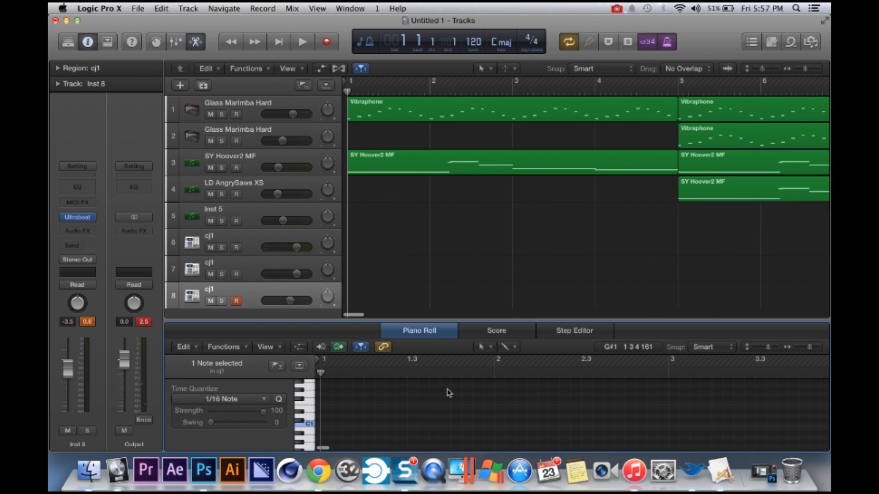
click(264, 245)
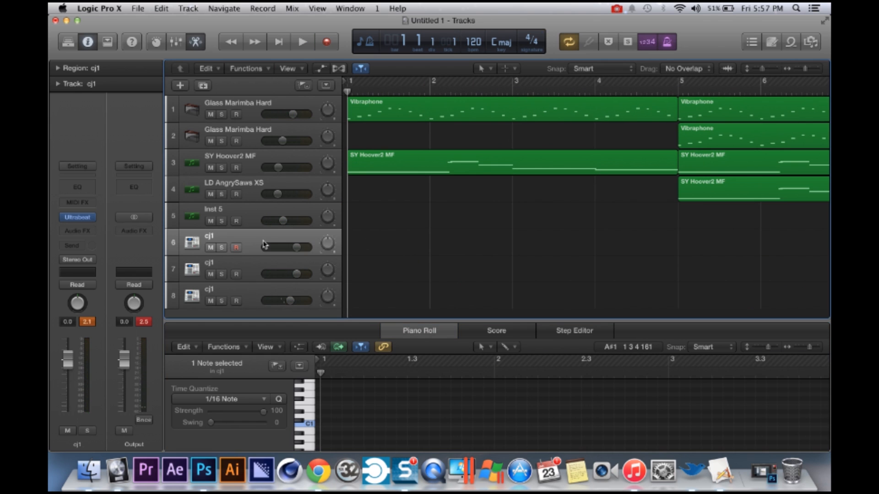
key(space)
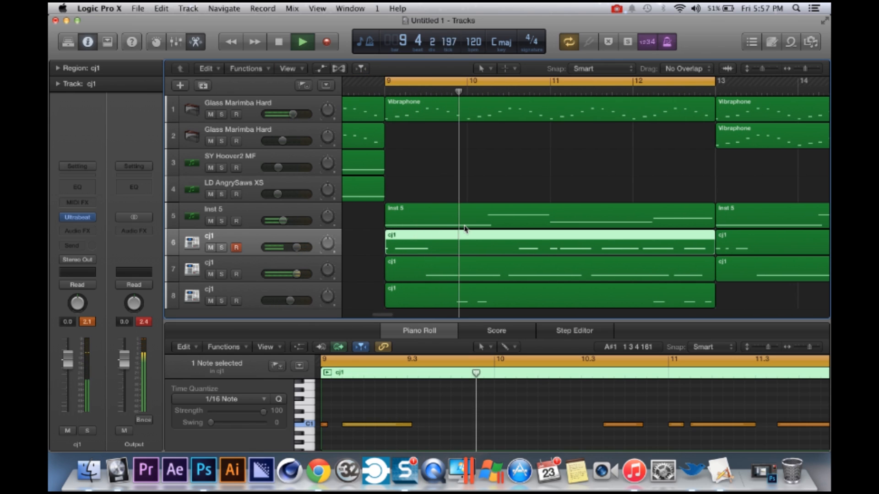
key(space)
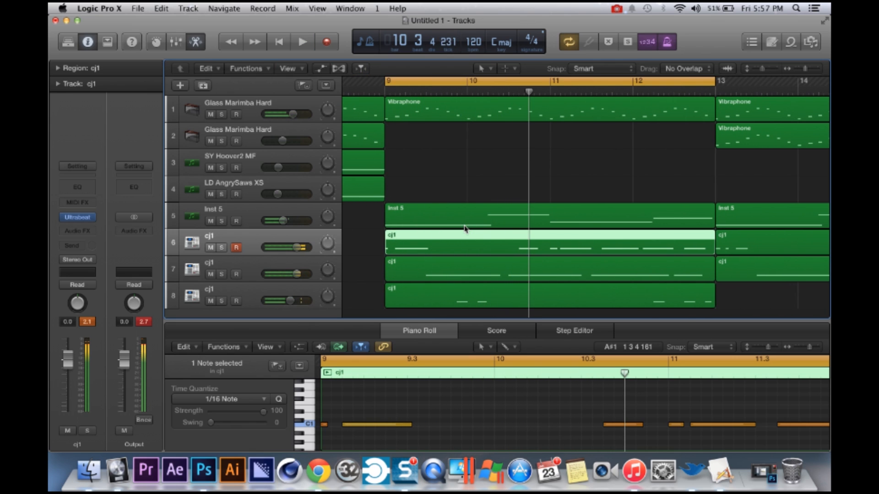
- Add a C1 kick note at 10 2 3 in track 6's region with the Pencil Tool
drag(530, 92, 500, 92)
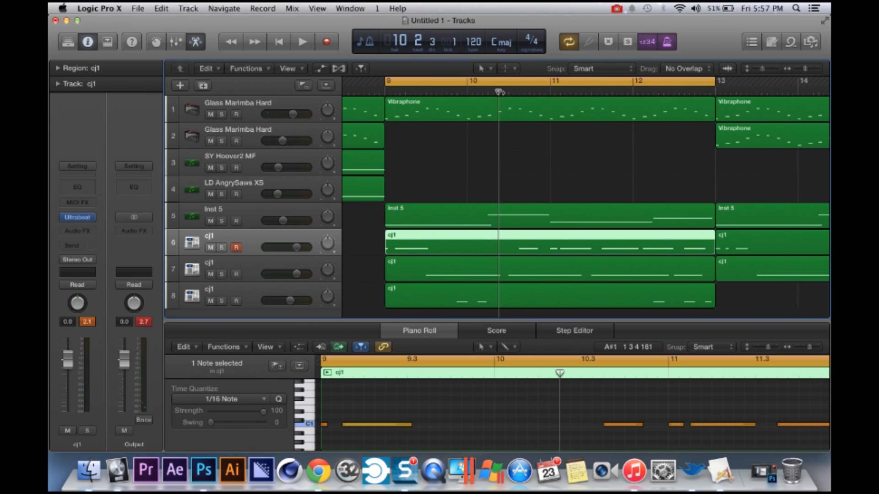
click(503, 246)
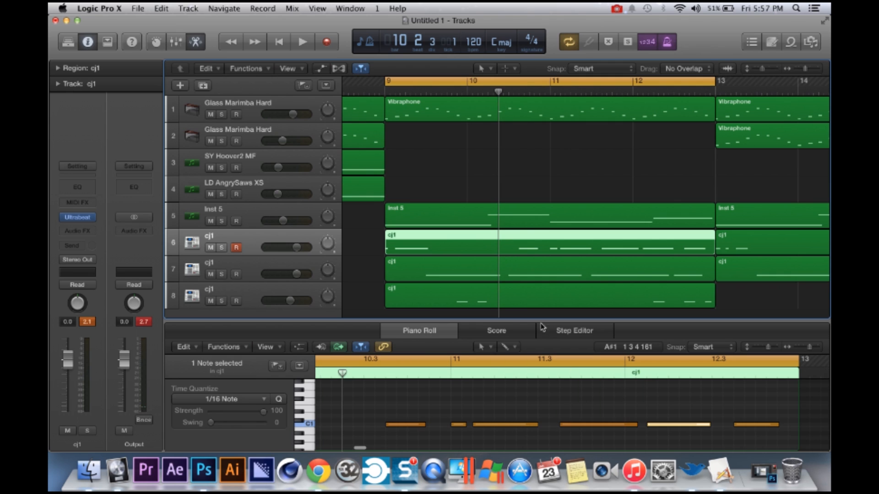
scroll(451, 434, left, 5)
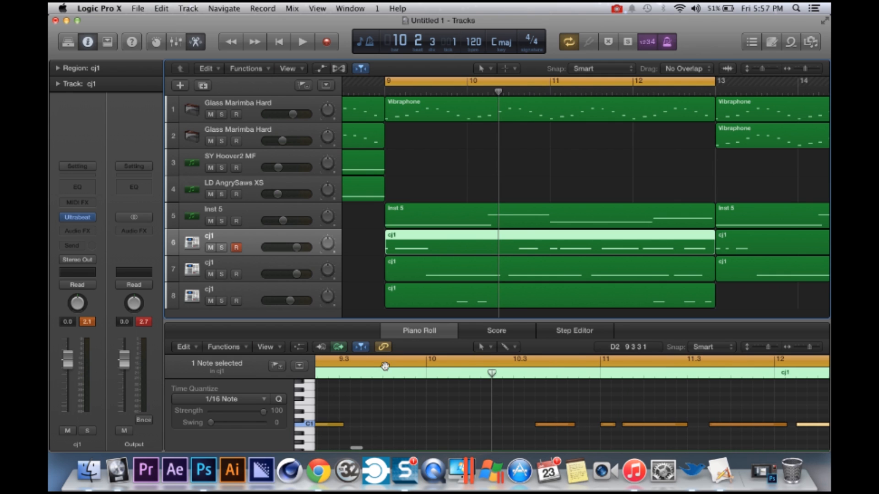
click(505, 348)
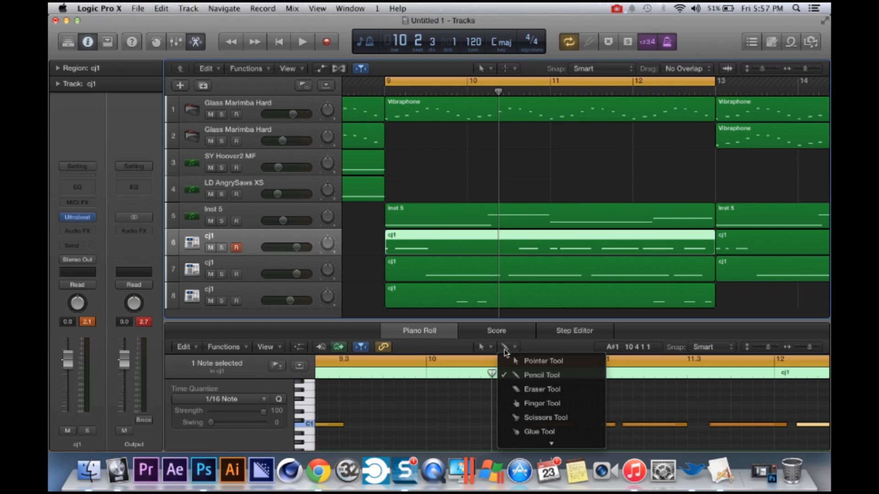
click(514, 374)
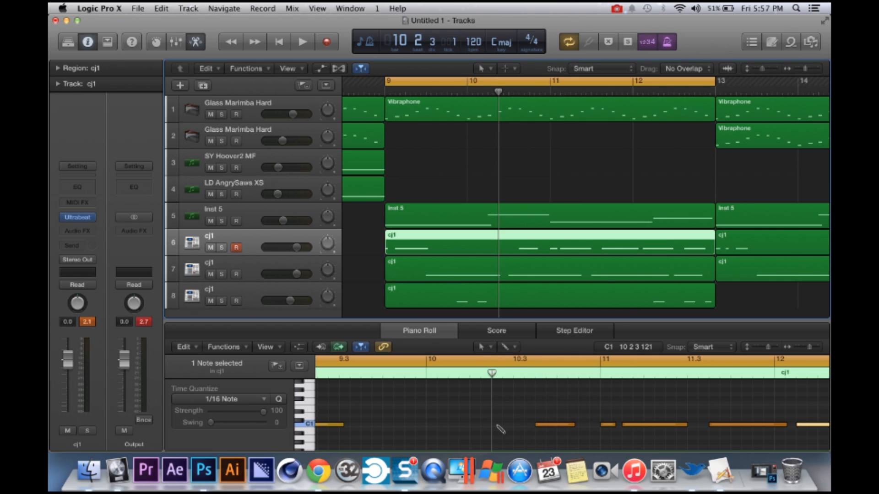
click(494, 424)
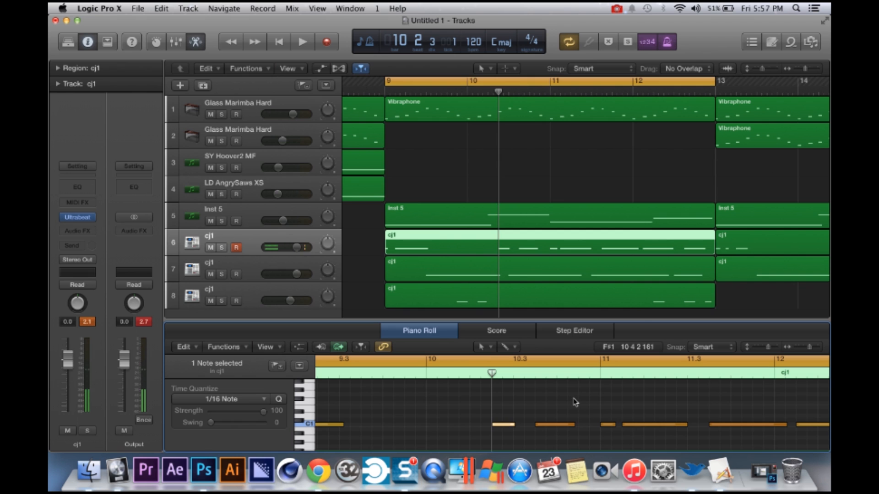
- Play the looped section from bar 9 to hear the added kick note
key(space)
key(Return)
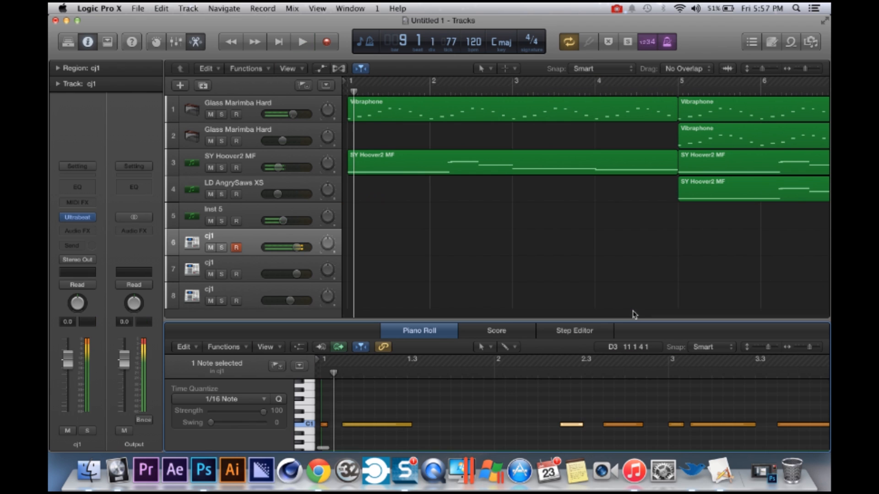
key(space)
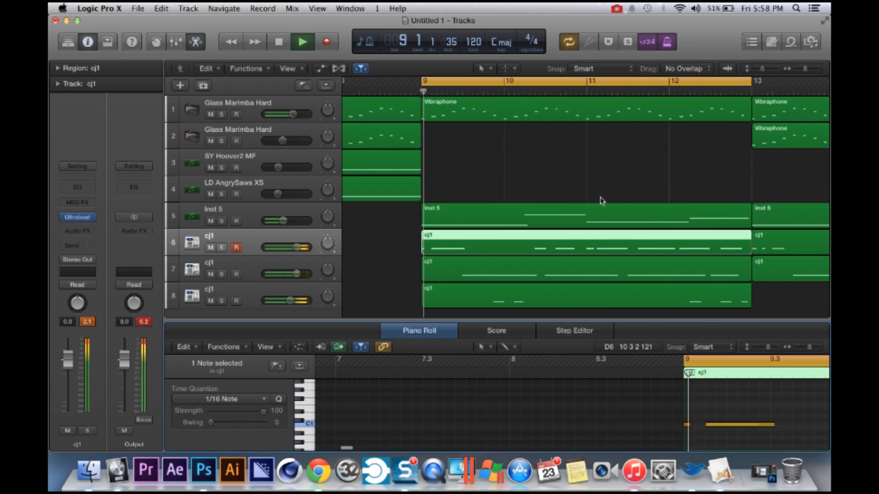
key(space)
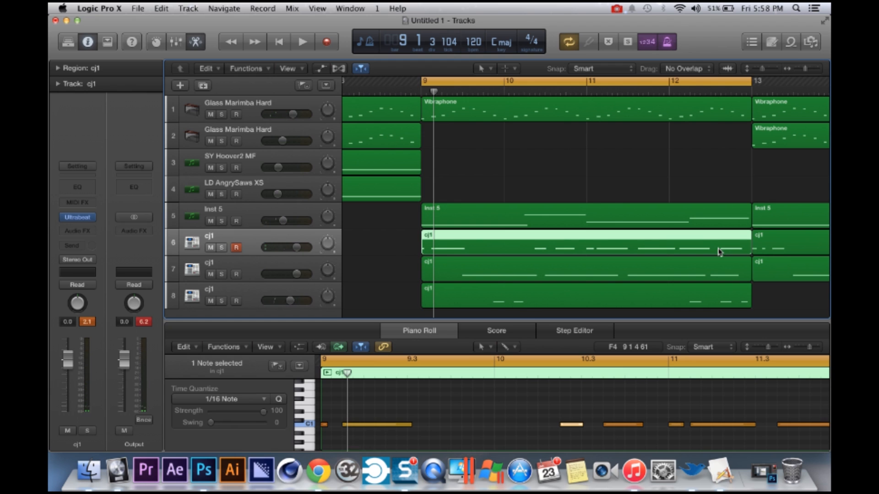
- Move the last kick note of track 6's region to beat 4 of bar 12 and play the loop
scroll(625, 401, right, 10)
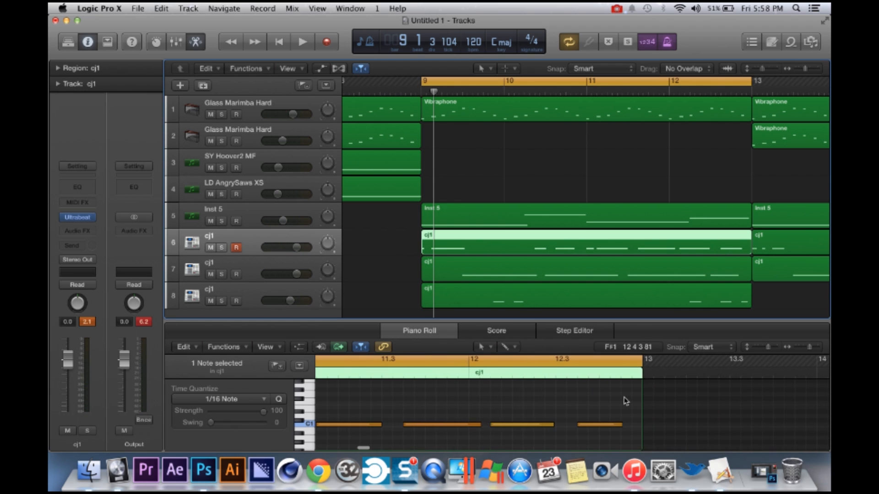
click(724, 296)
click(725, 243)
scroll(671, 366, right, 3)
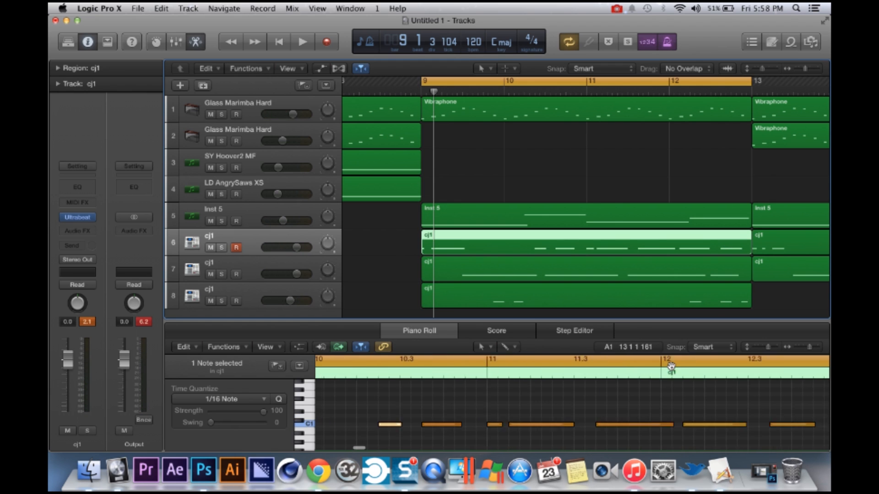
scroll(671, 366, left, 1)
drag(571, 429, 592, 429)
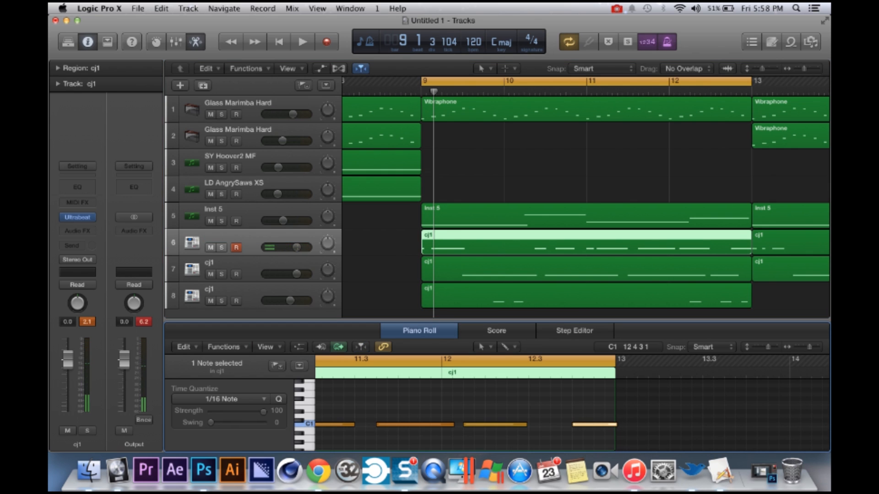
key(space)
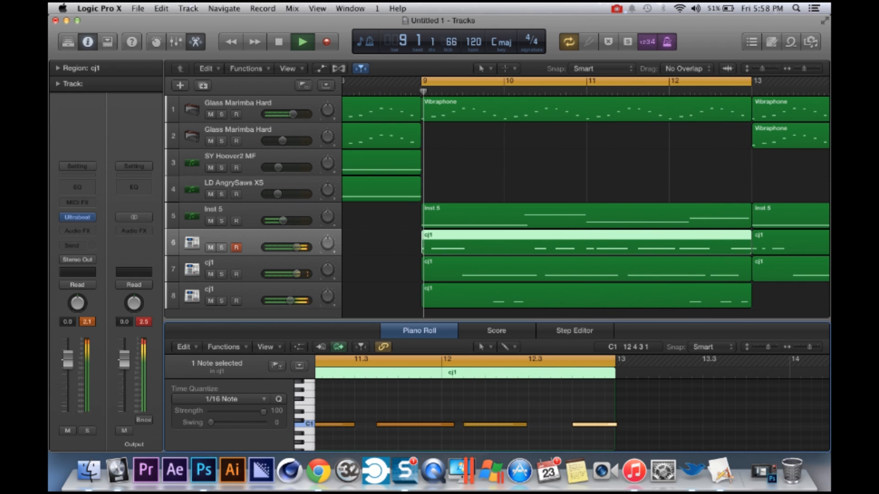
key(space)
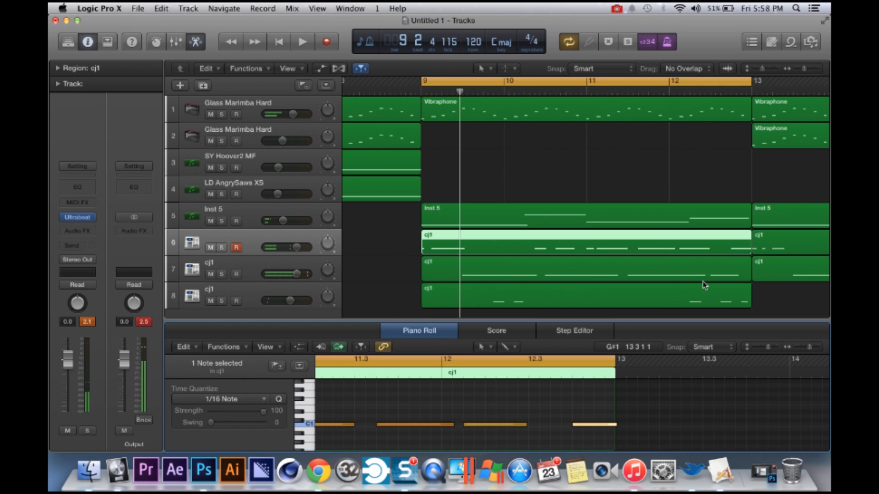
- Copy the cj1 region of track 8 and paste it onto the same track at bar 13
scroll(702, 281, right, 3)
click(626, 303)
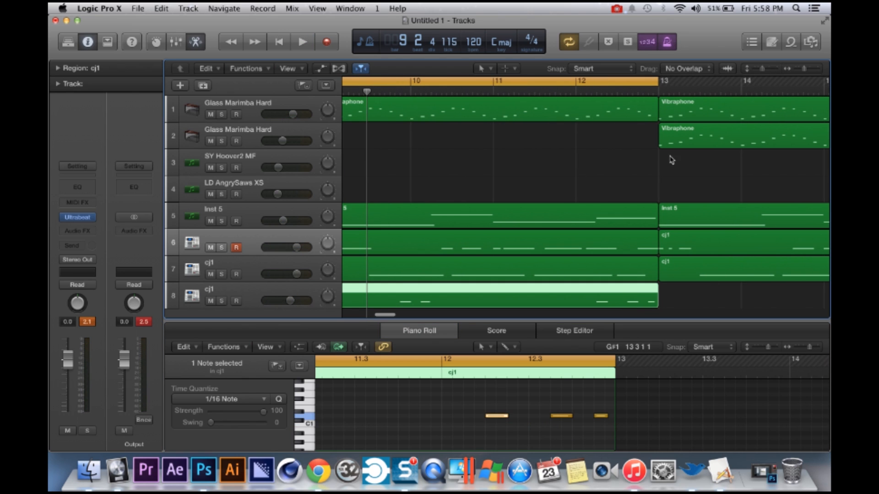
click(659, 94)
key(super+v)
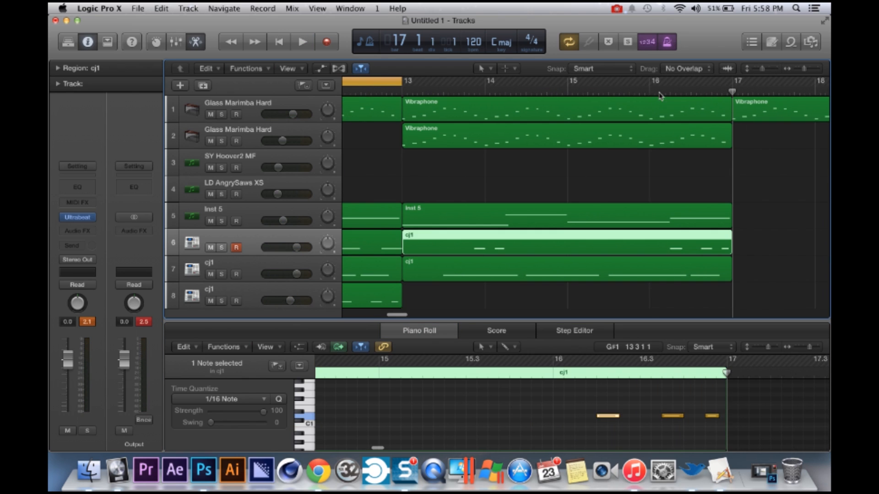
key(super+z)
click(269, 298)
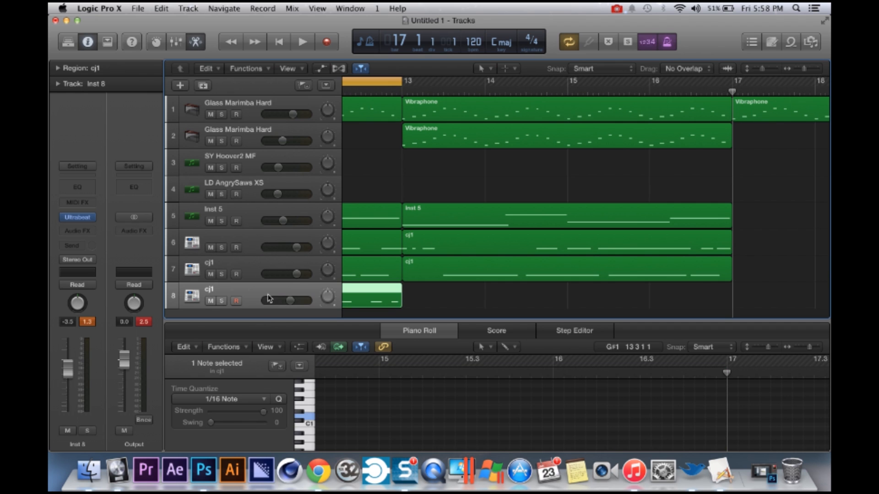
click(402, 92)
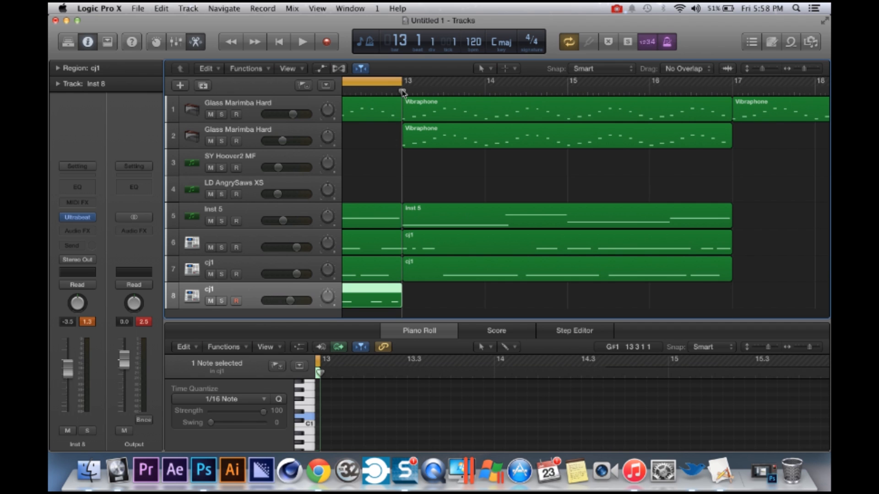
key(super+v)
- Extend the cycle range from bar 9 through to bar 17 and play the longer loop
key(space)
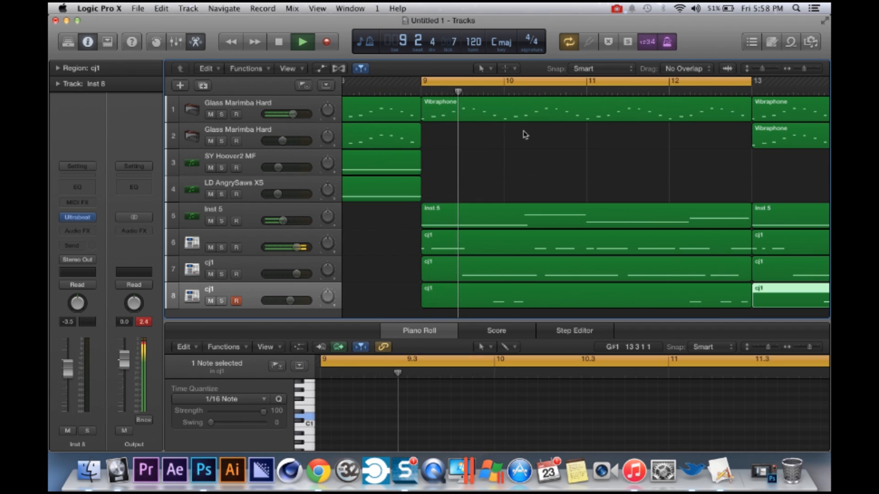
key(super+Left)
key(super+Left)
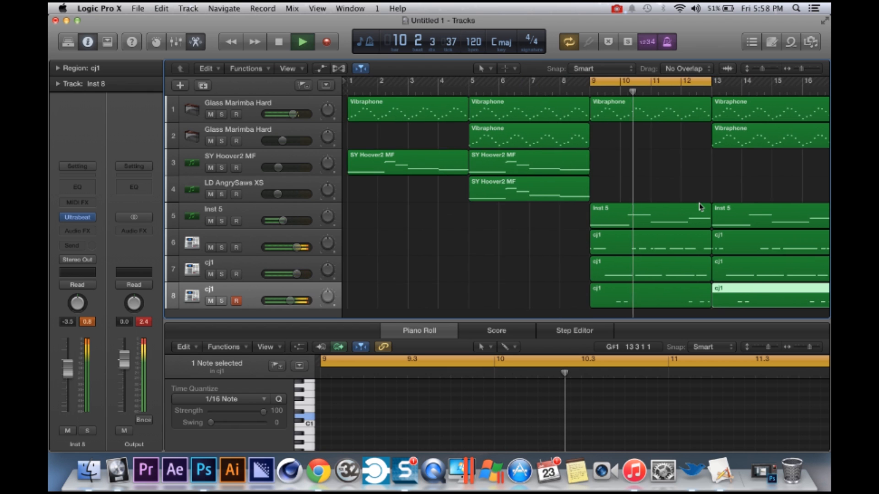
key(super+Left)
drag(655, 81, 760, 85)
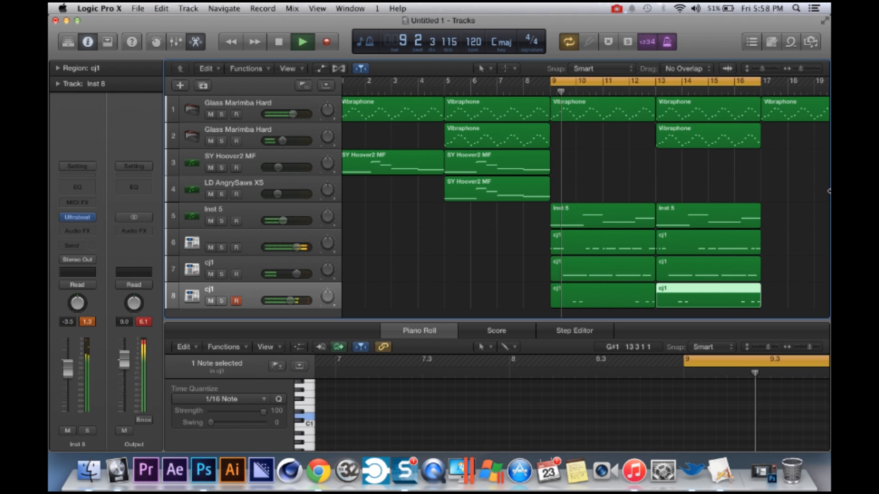
key(space)
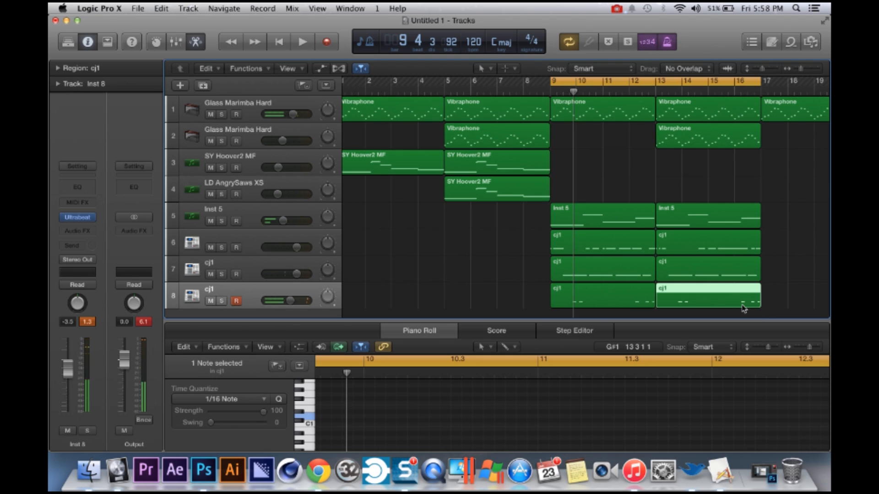
- Shorten track 8's second region to end at bar 15 and duplicate track 8 as a new empty track
click(742, 305)
drag(731, 301, 709, 301)
click(283, 297)
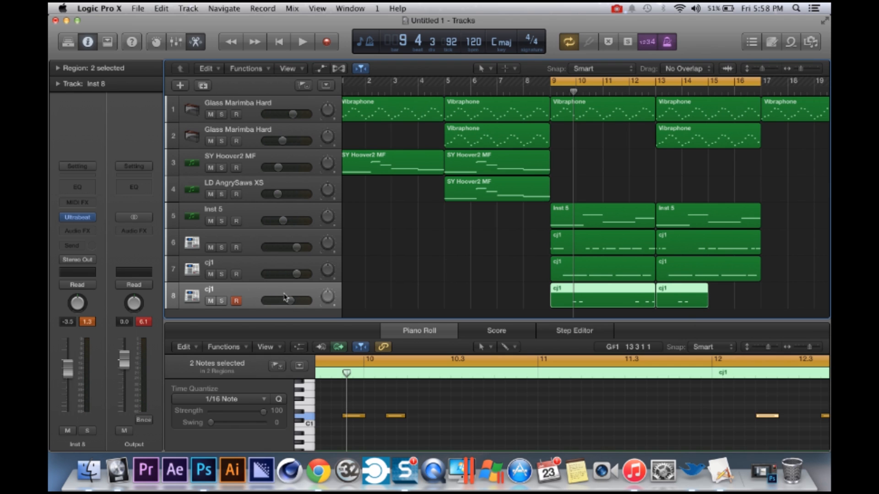
key(super+d)
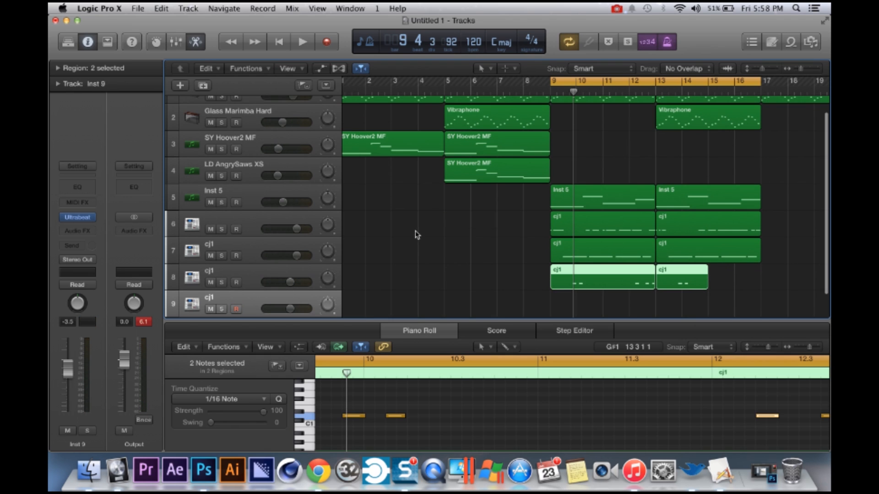
- Record two snare hits around bar 16 on track 9 in a region spanning bars 15 to 17
click(714, 94)
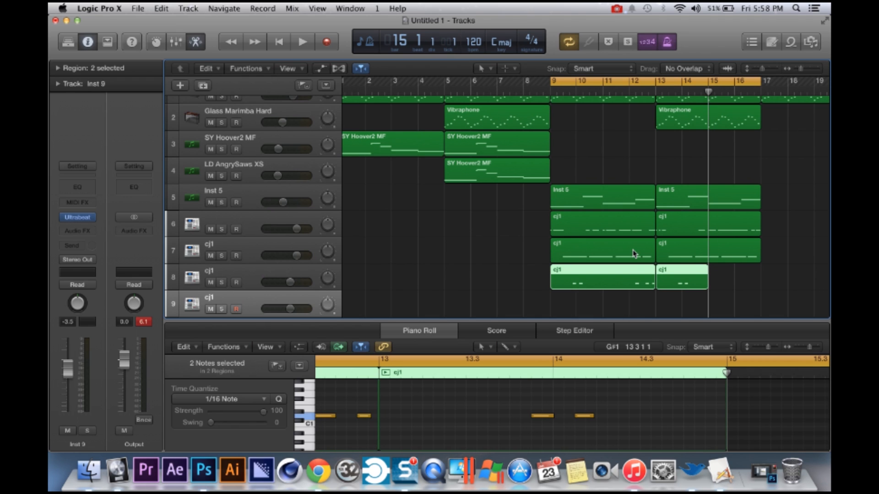
click(655, 91)
key(space)
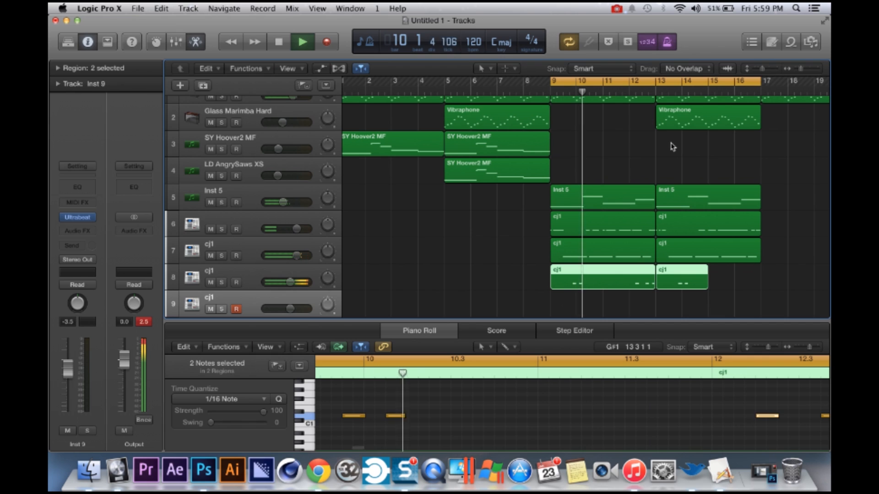
key(r)
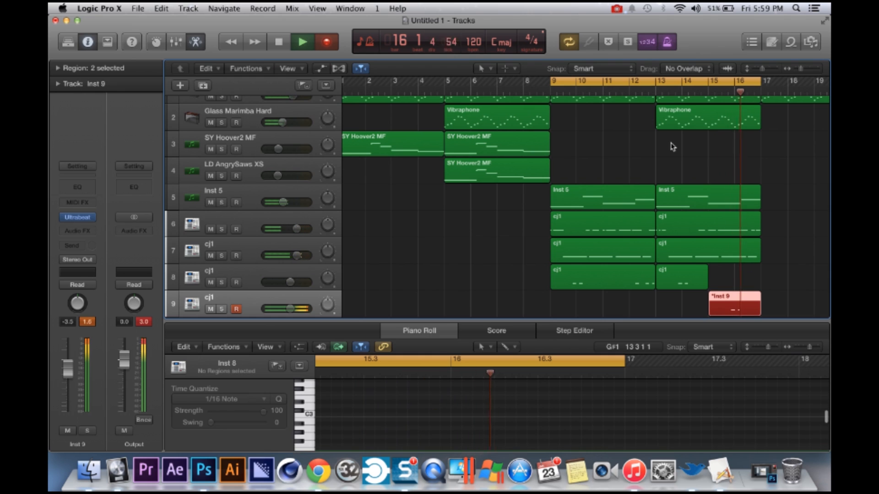
key(space)
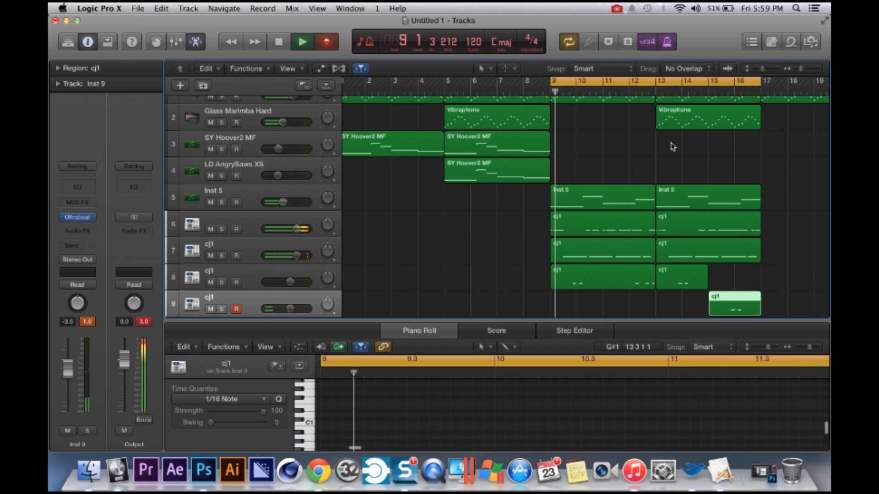
- Play the loop with the two notes recorded on track 9, and move their region onto track 8 at bar 15
click(750, 308)
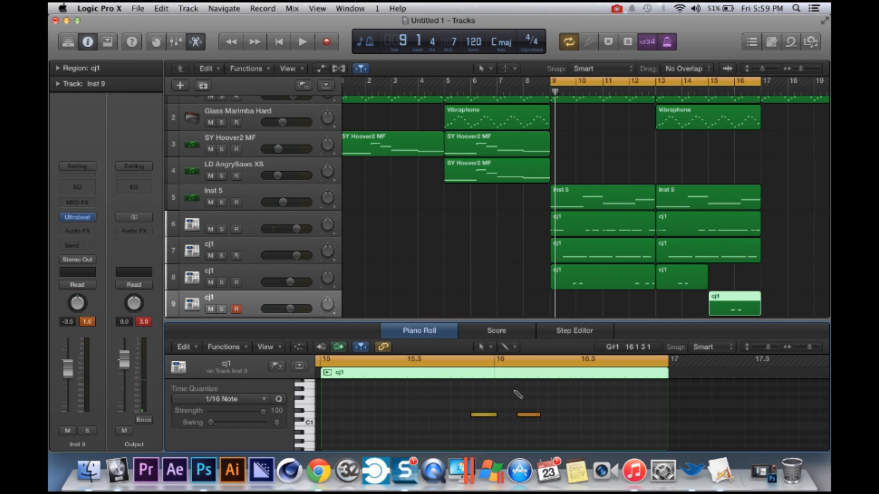
key(super+s)
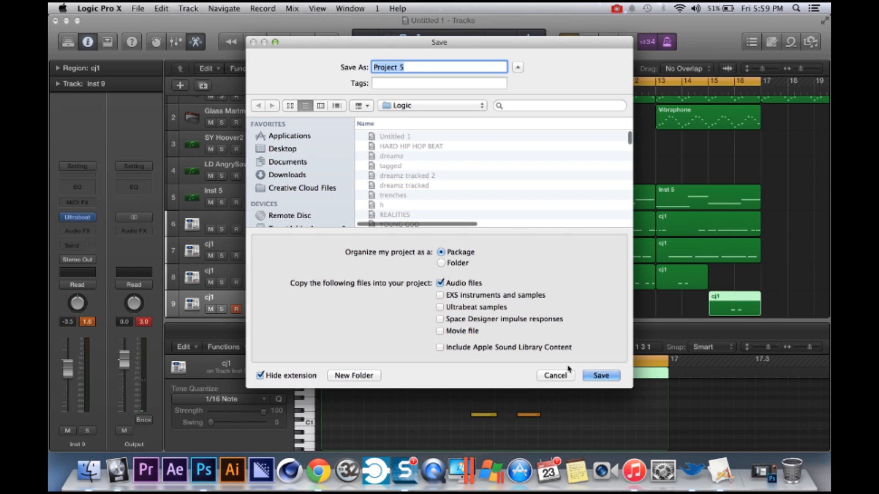
click(559, 375)
key(space)
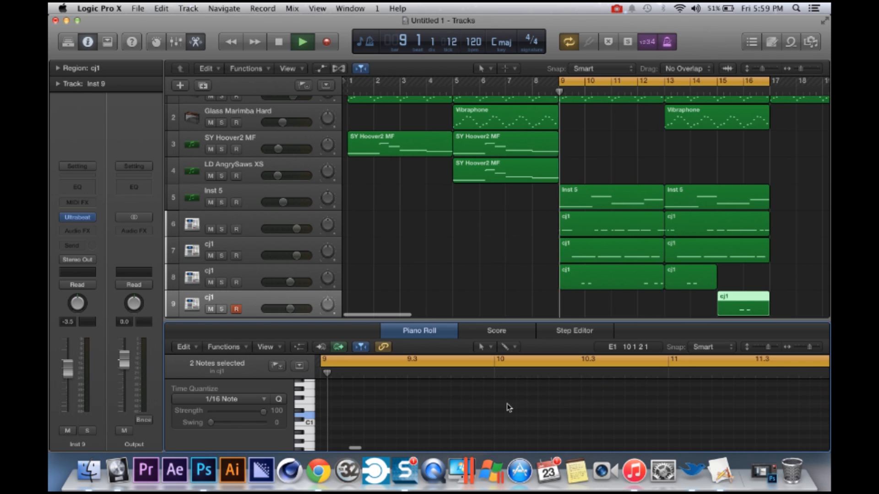
drag(742, 293, 740, 284)
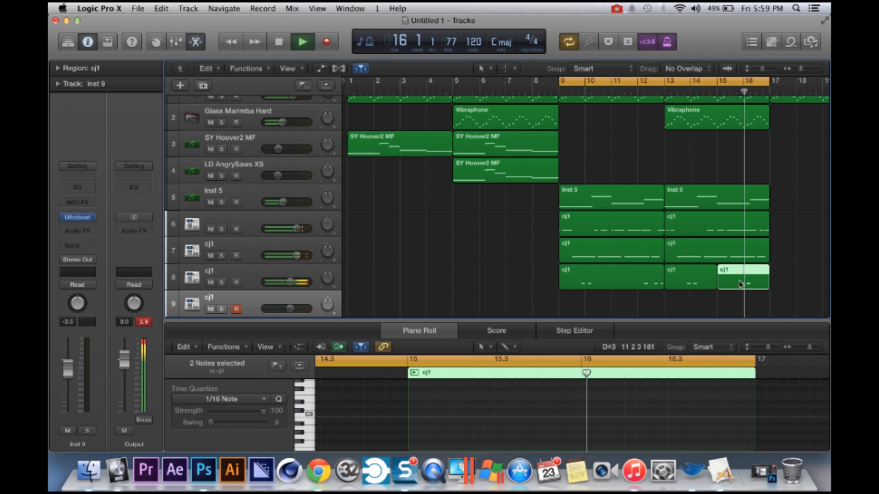
key(space)
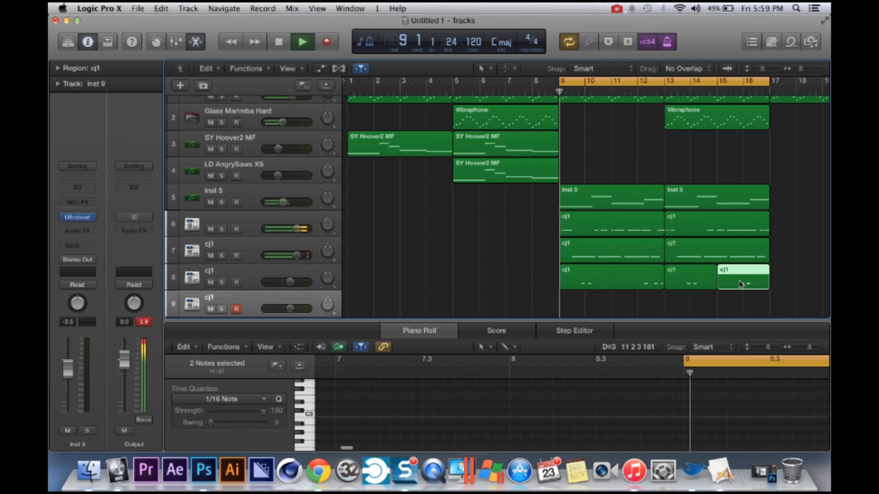
scroll(492, 268, down, 1)
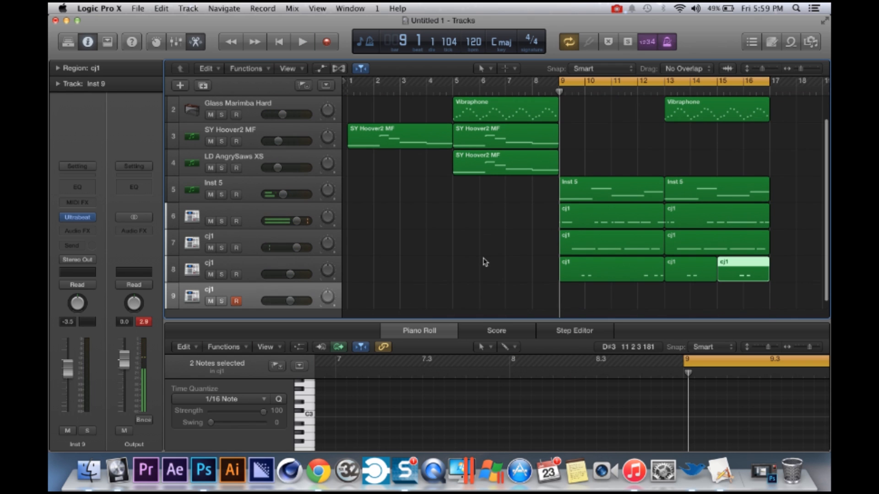
- Limit the cycle range to bar 16 and play that single bar as a loop
click(758, 182)
scroll(759, 182, down, 5)
scroll(759, 182, up, 5)
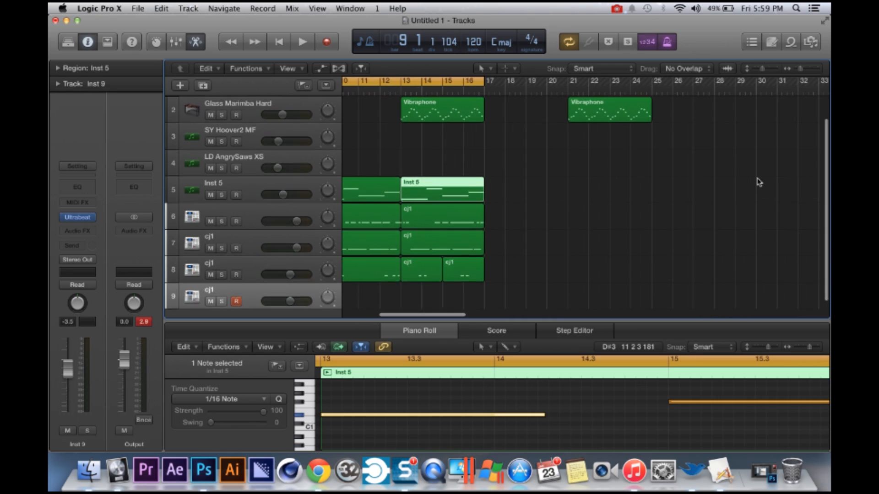
scroll(759, 182, up, 2)
scroll(773, 178, left, 5)
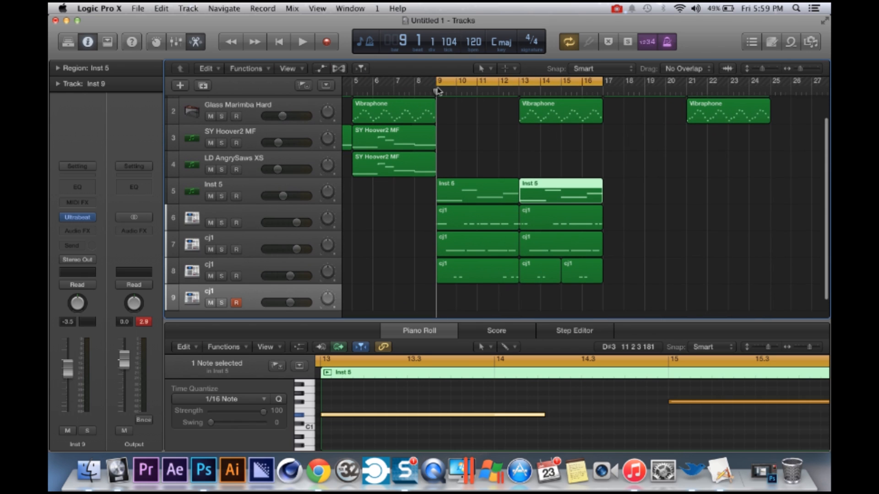
drag(438, 90, 582, 91)
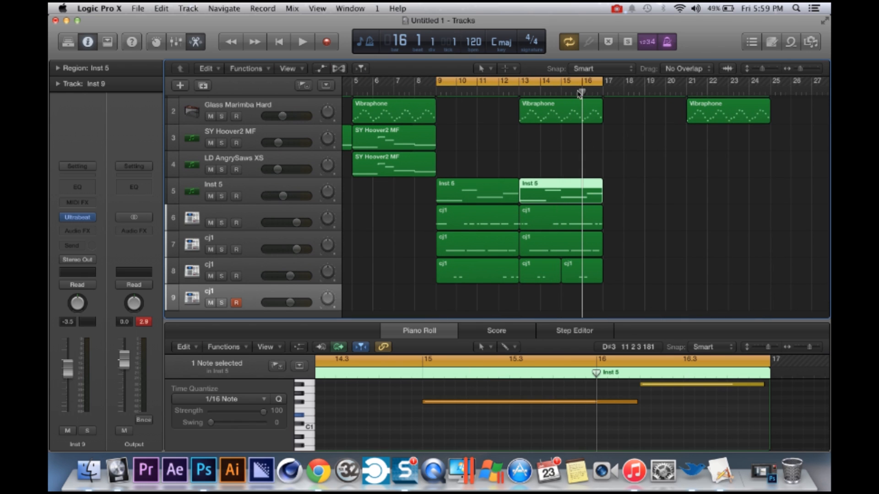
click(522, 80)
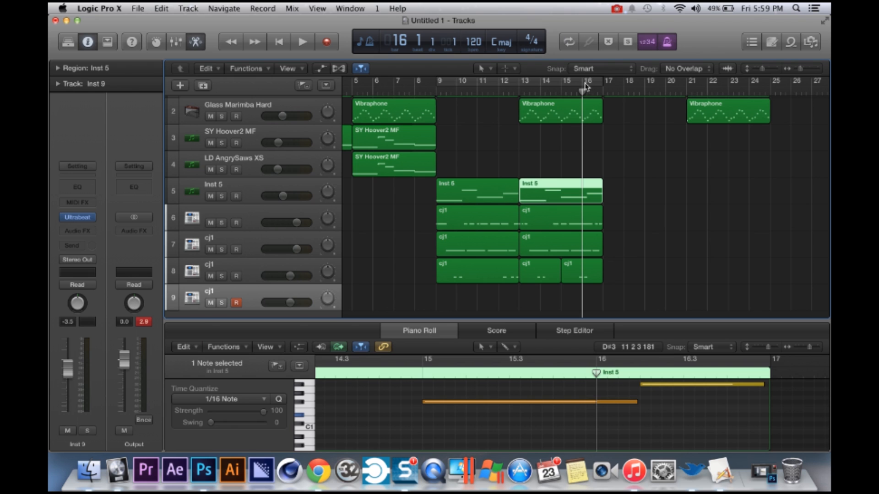
click(586, 85)
drag(586, 85, 595, 81)
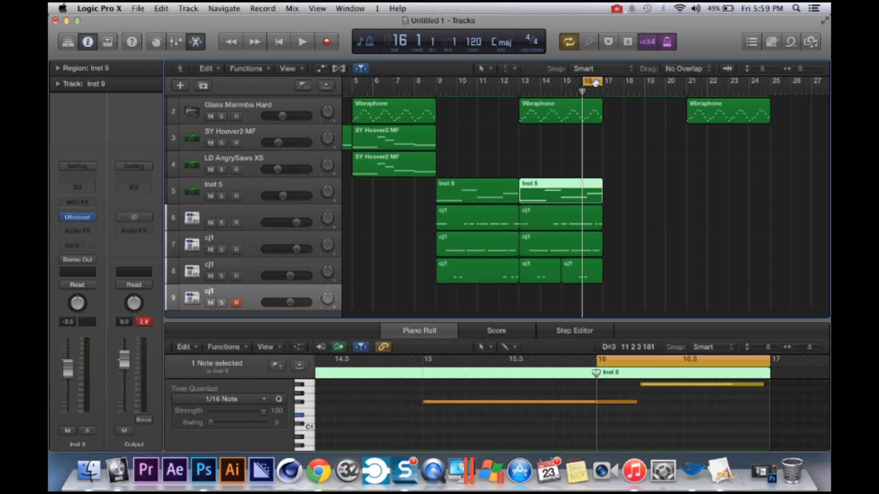
key(space)
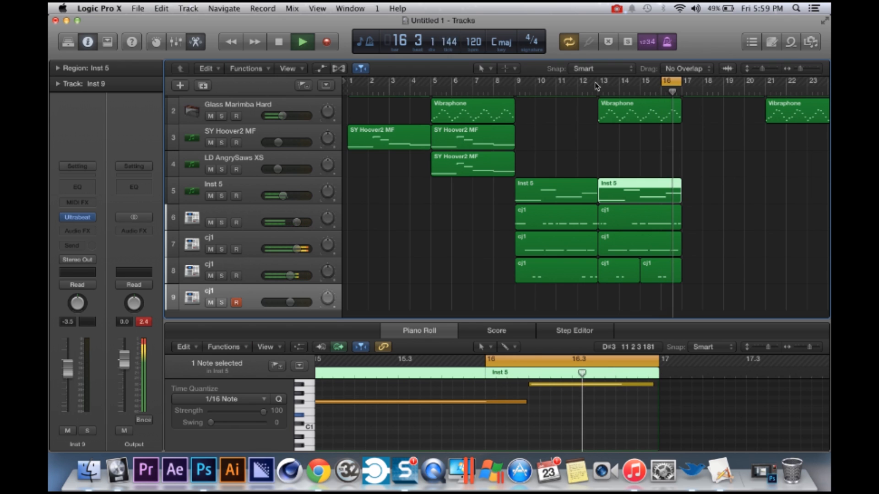
key(space)
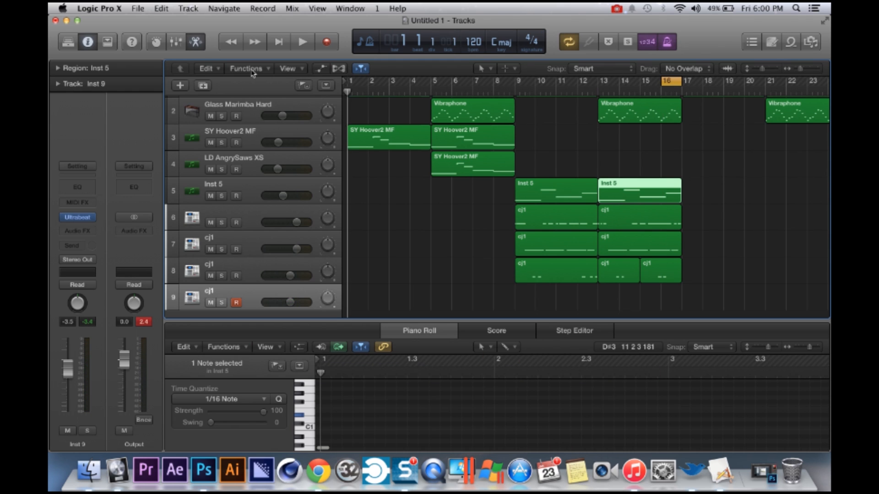
- Record a three-note snare fill at the end of bar 16 on track 9, quantize it to 1/16 notes and play it back
key(space)
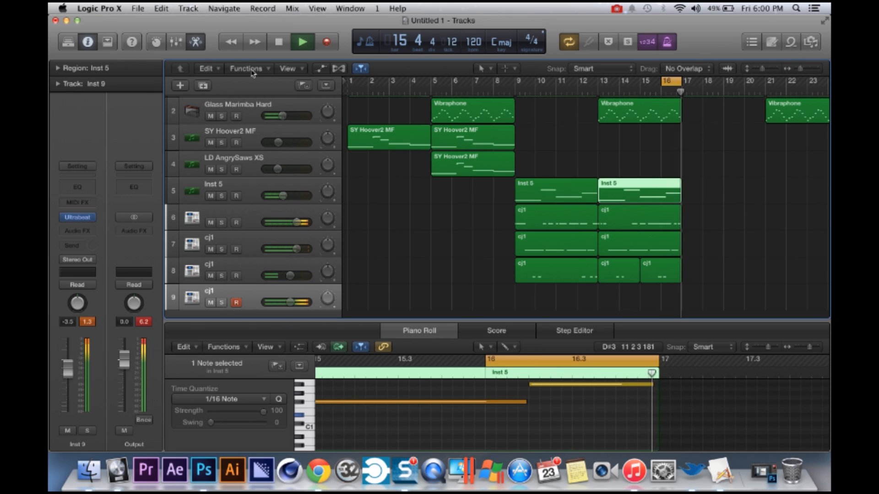
key(r)
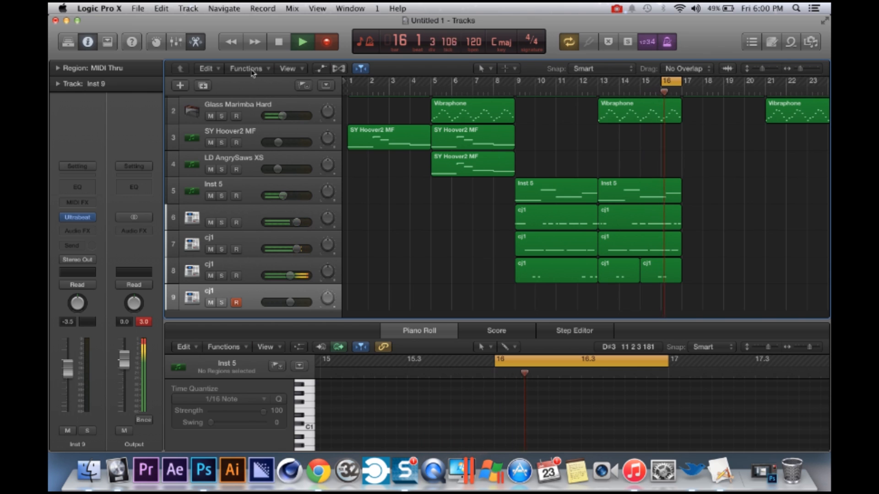
key(space)
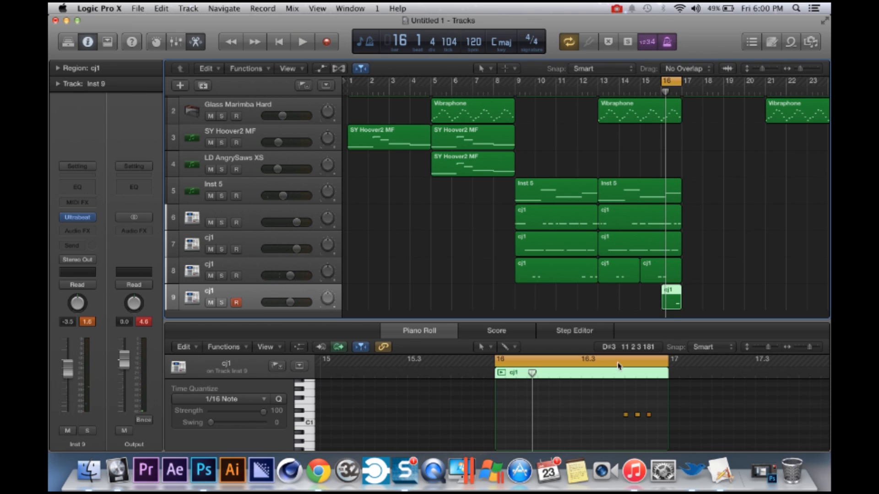
key(super+a)
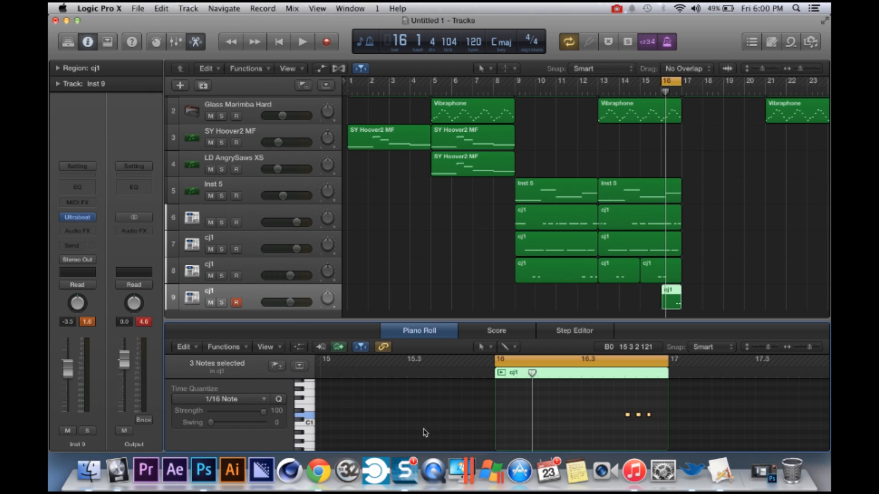
key(space)
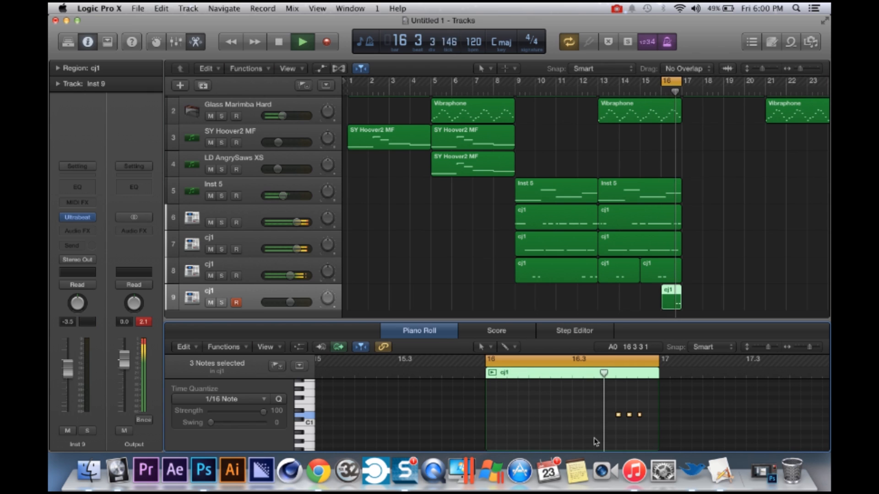
key(space)
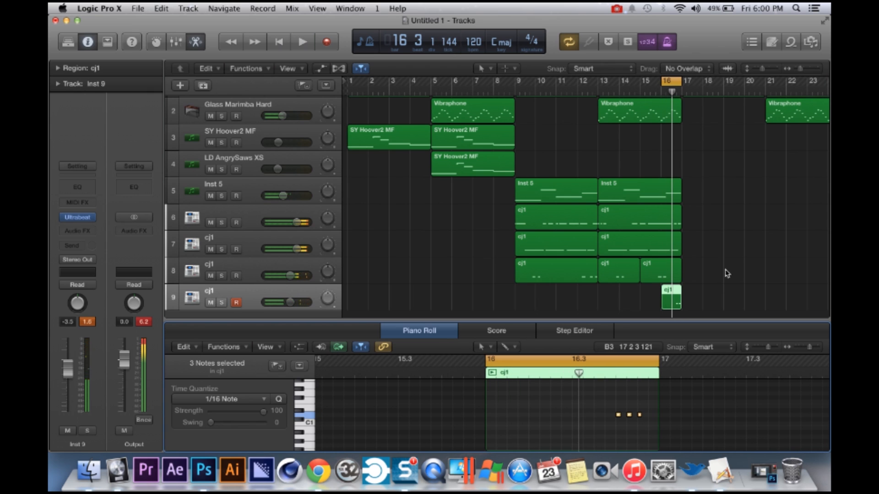
- Delete the second-to-last C1 kick note from track 6's second region and play the bar 16 loop
click(675, 224)
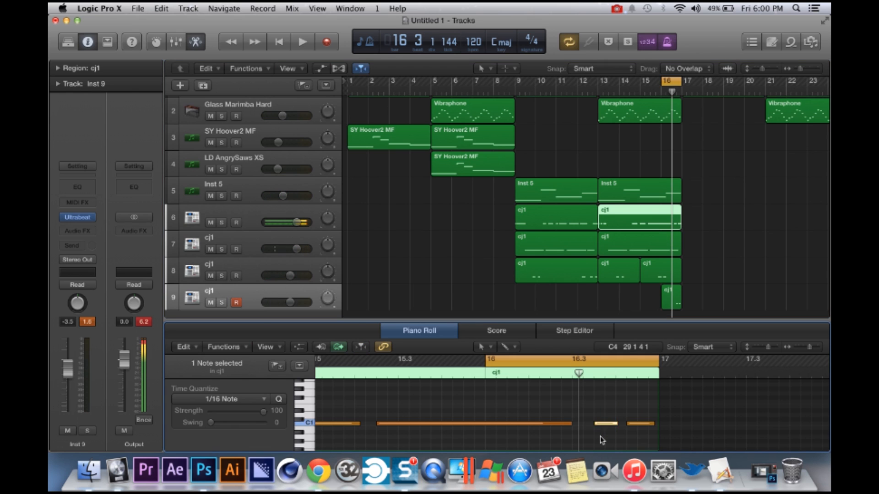
key(space)
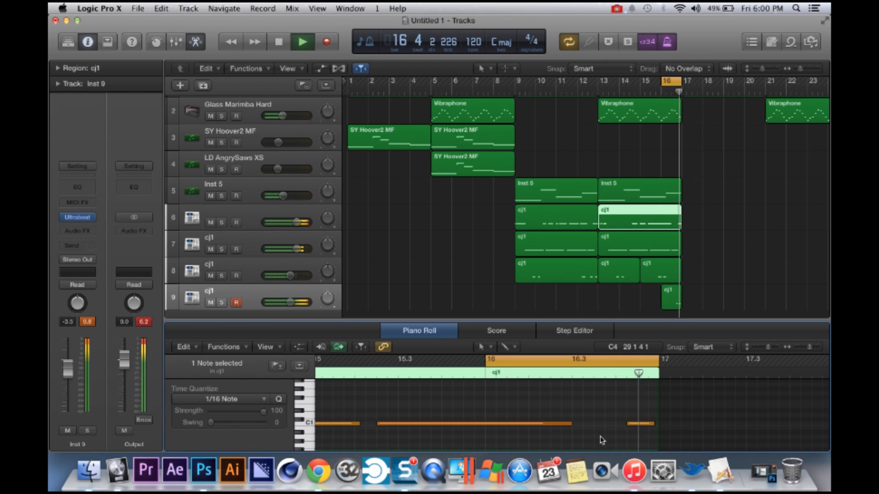
- Trim the end of track 6's second region to cut off the last kick note, and play the bar 16 loop
key(space)
drag(676, 221, 674, 221)
key(space)
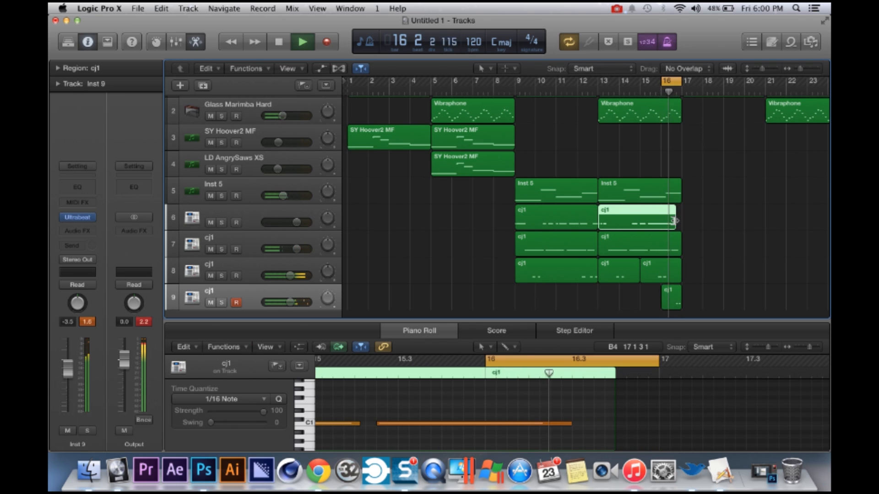
key(space)
- Extend the cycle range to bars 9 through 16 and play the whole section
drag(662, 81, 518, 88)
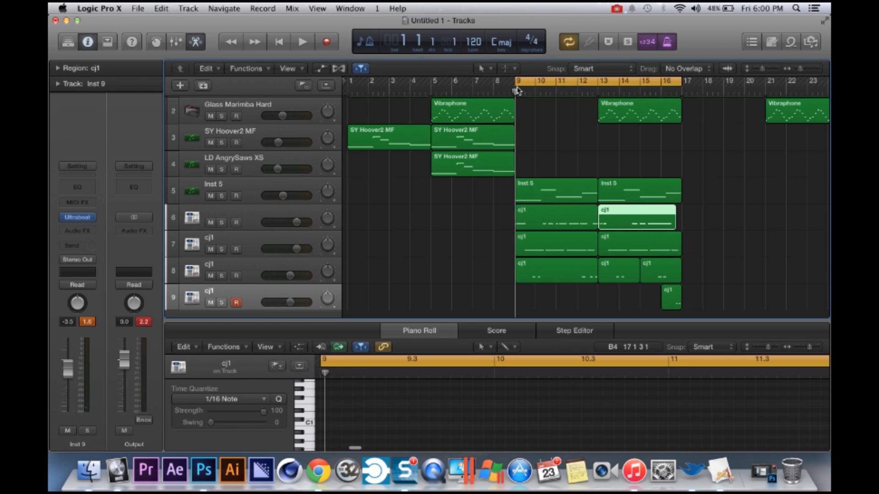
key(space)
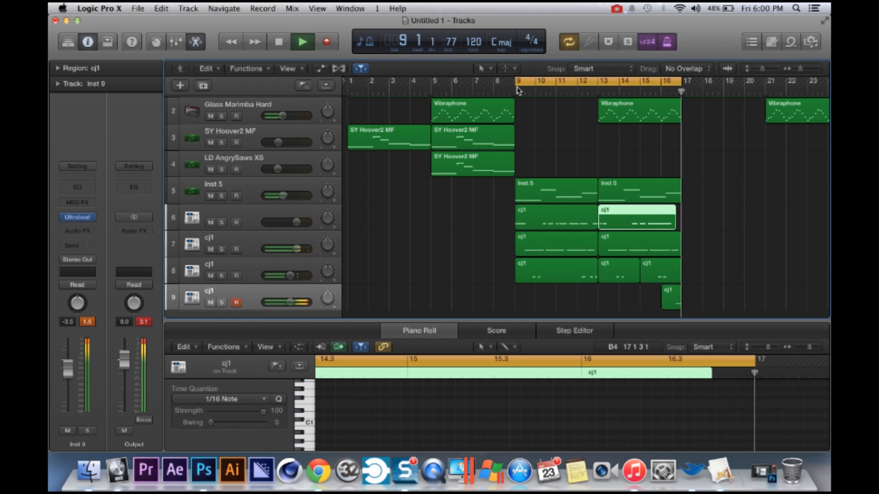
key(space)
- Copy all regions on tracks 5 to 9 in bars 9 to 16 and paste them starting at bar 17
drag(704, 297, 559, 191)
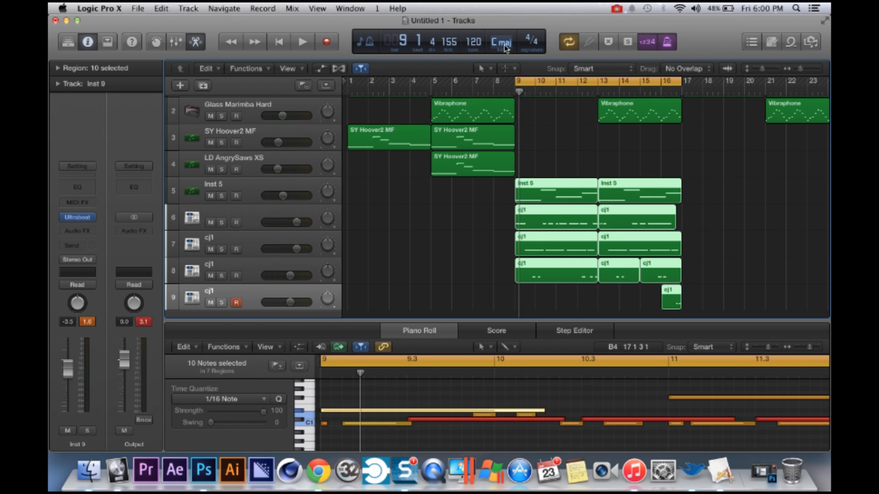
drag(519, 96, 681, 92)
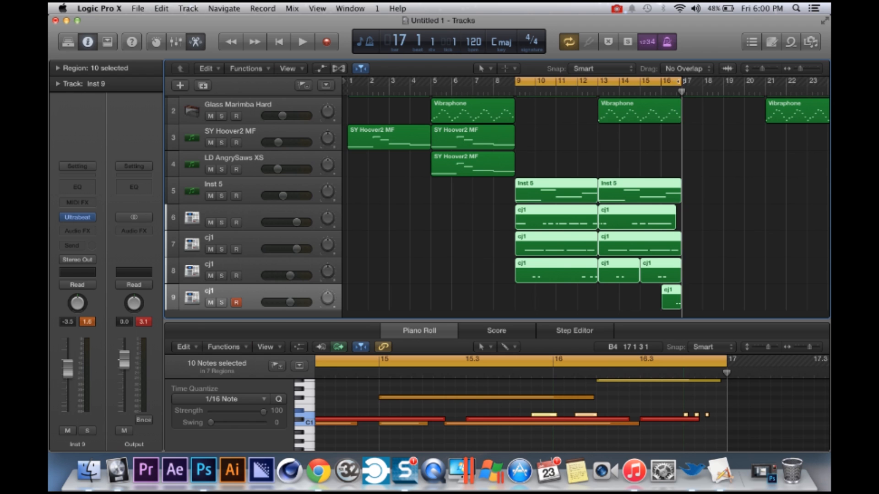
key(super+v)
scroll(614, 171, up, 1)
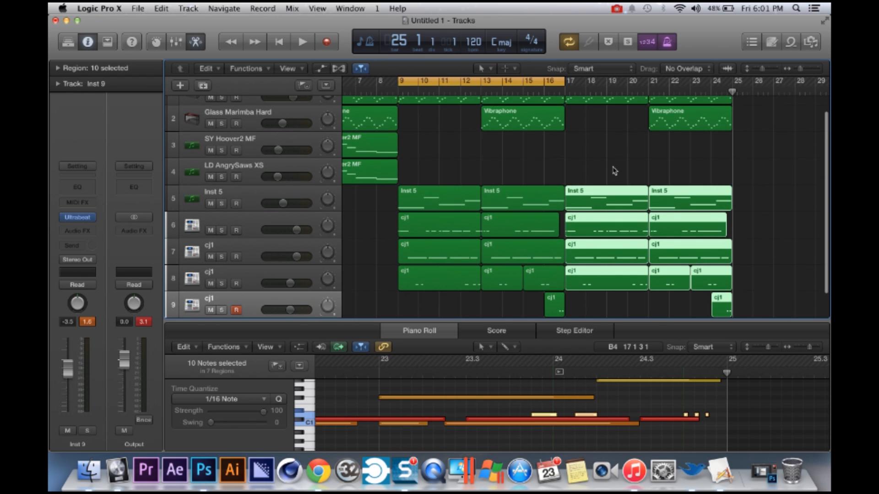
scroll(614, 171, down, 5)
scroll(501, 154, up, 6)
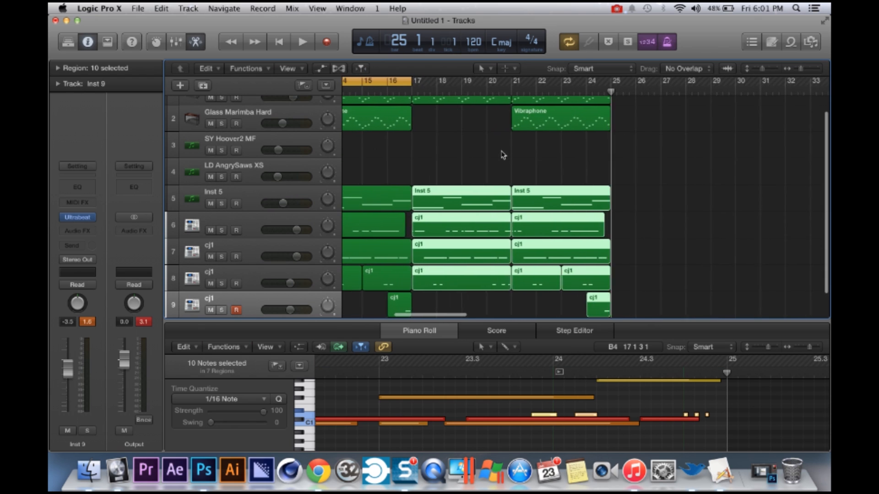
- Extend the cycle range to the end of bar 24 and place the playhead at the start of bar 17
drag(507, 82, 704, 99)
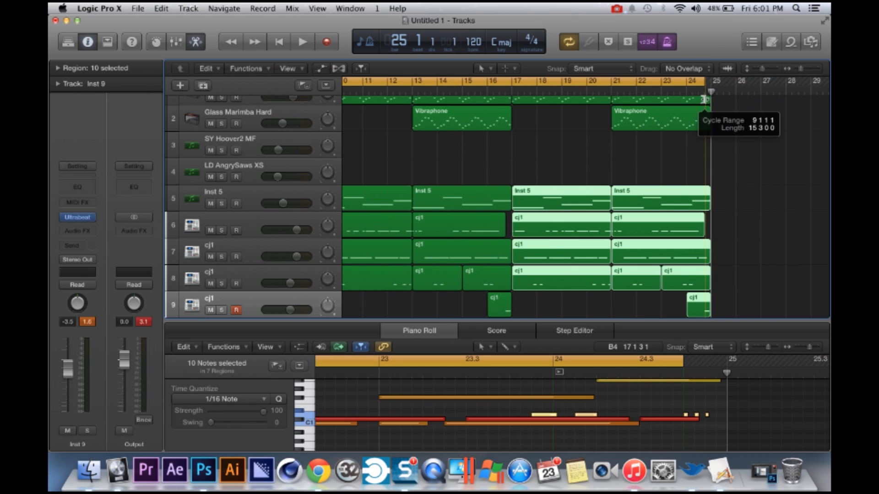
click(518, 94)
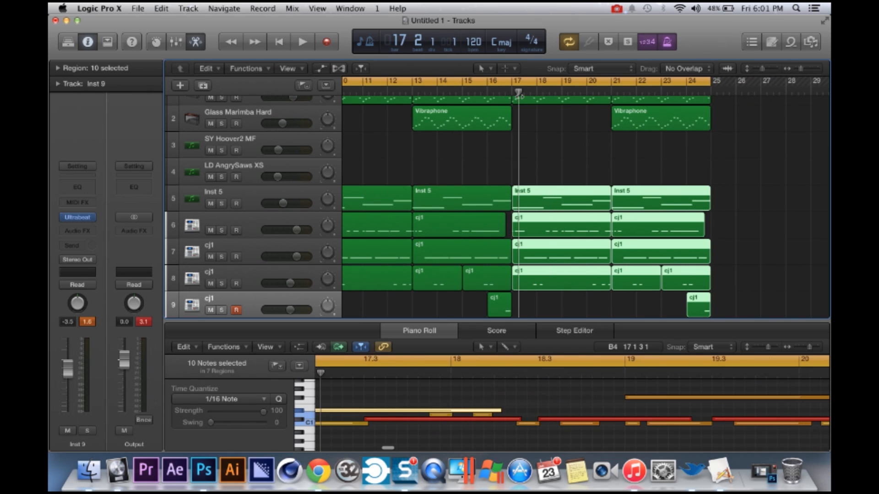
key(comma)
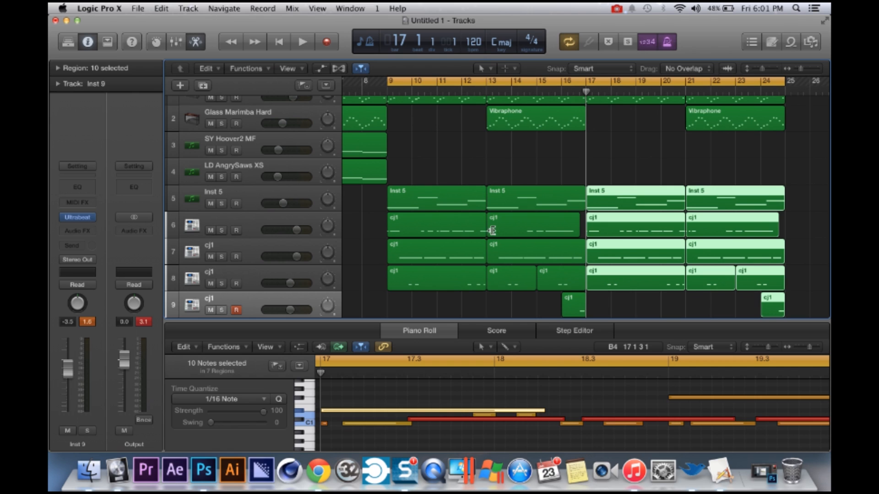
- Duplicate track 9 with its instrument settings and open the new track's Ultrabeat
scroll(526, 176, down, 1)
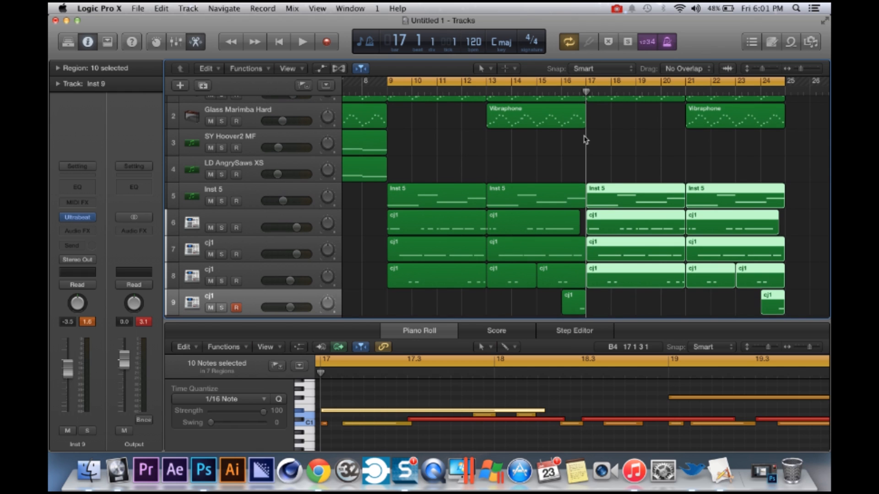
scroll(554, 207, down, 1)
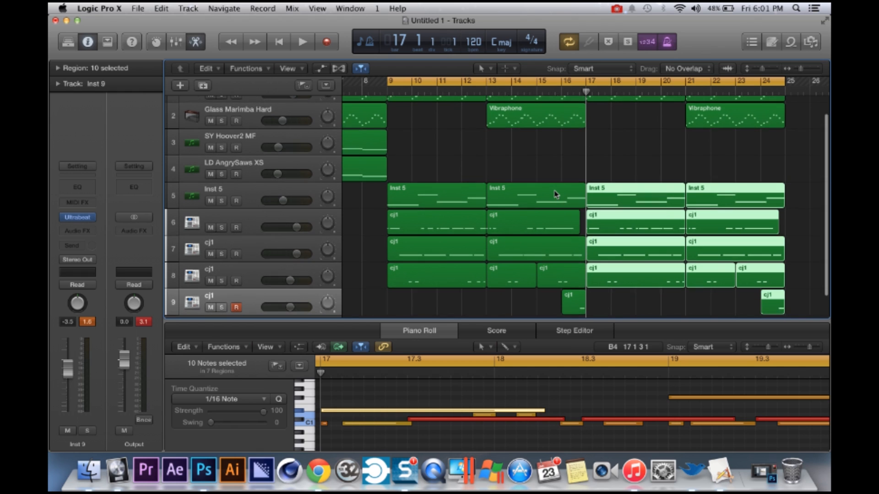
scroll(598, 250, down, 2)
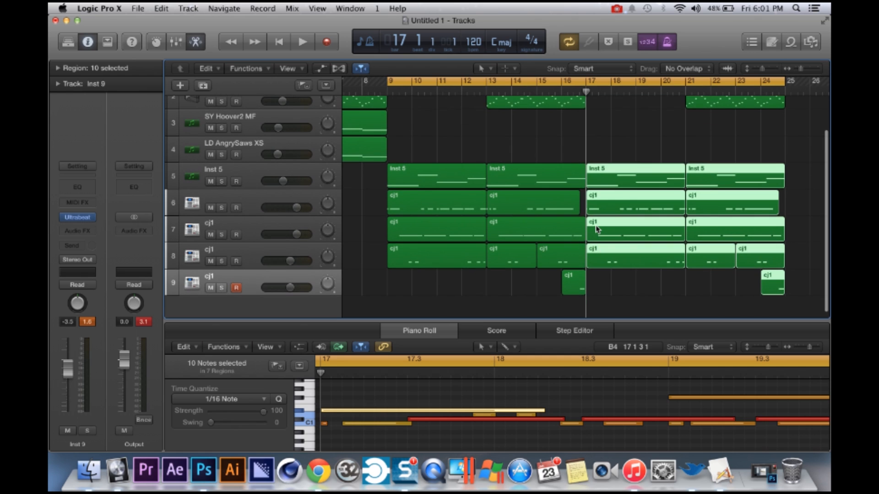
scroll(597, 229, down, 1)
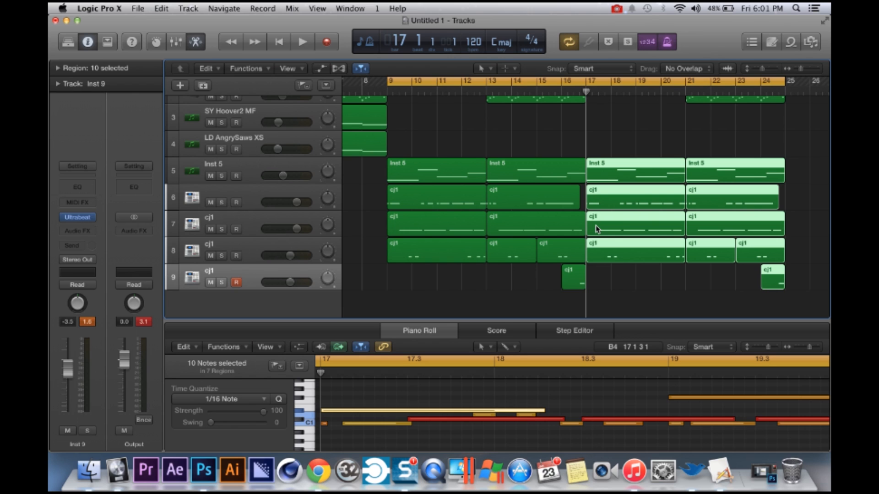
click(246, 275)
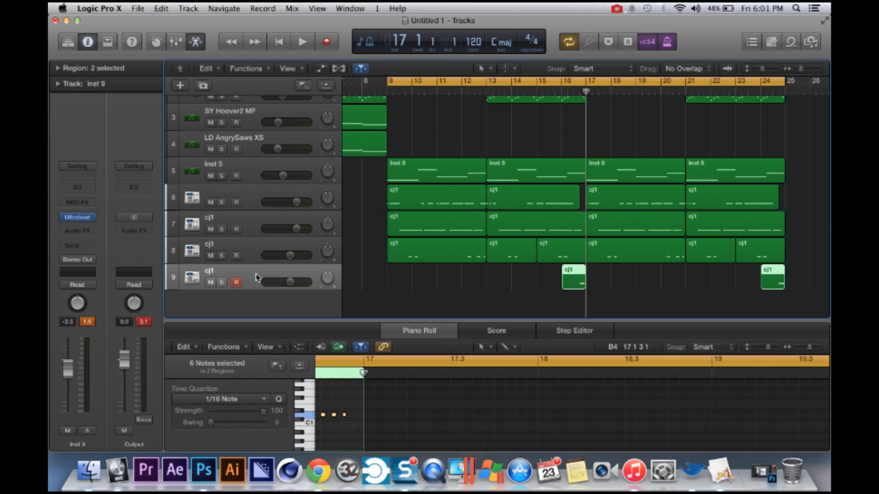
key(super+d)
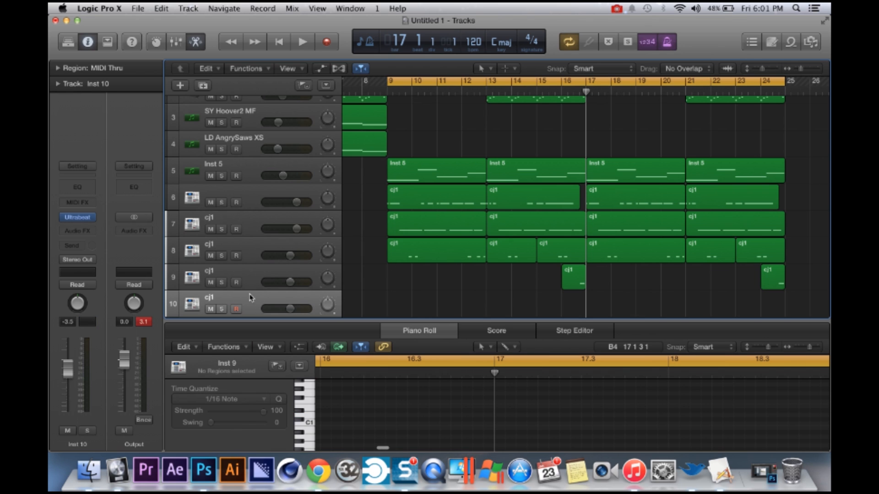
click(78, 220)
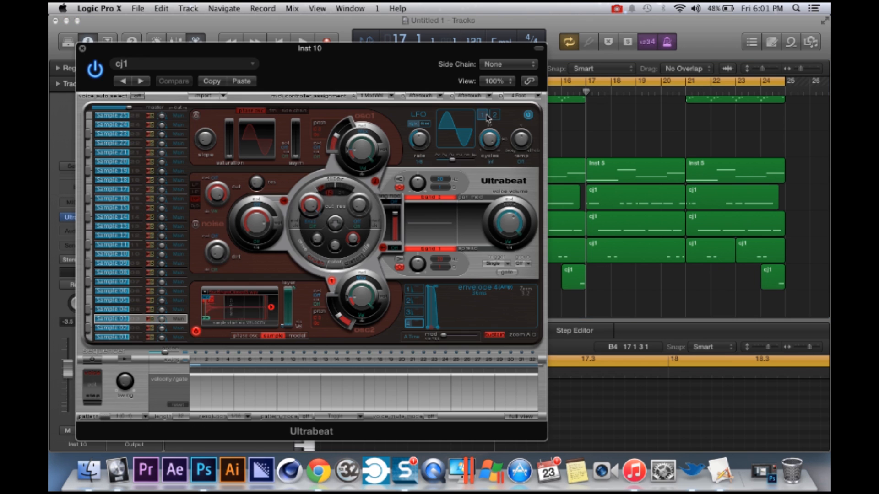
drag(421, 58, 490, 55)
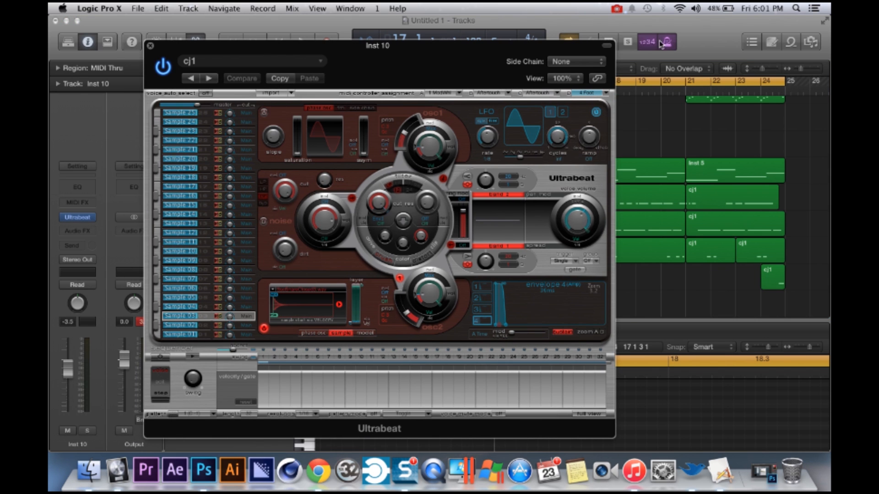
- Show the file browser, search the DRUMKITS folder for "live" and audition Live Hihat.wav
click(809, 43)
drag(496, 53, 447, 53)
click(636, 130)
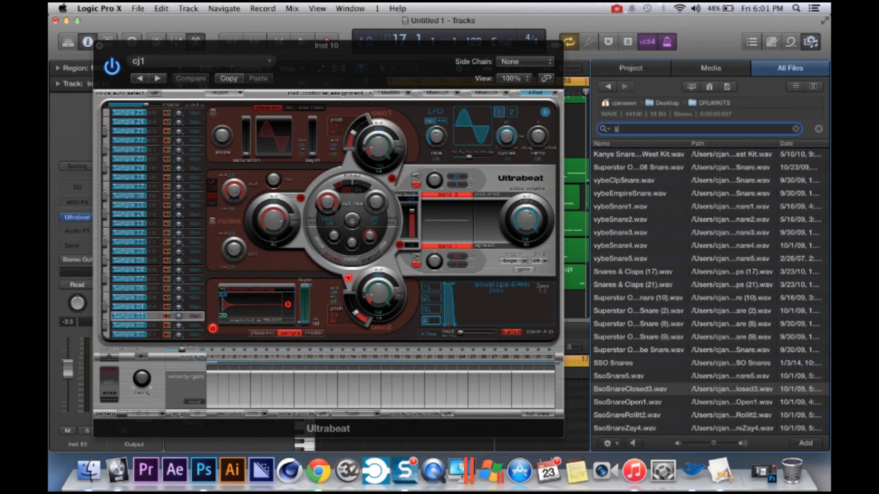
text(live)
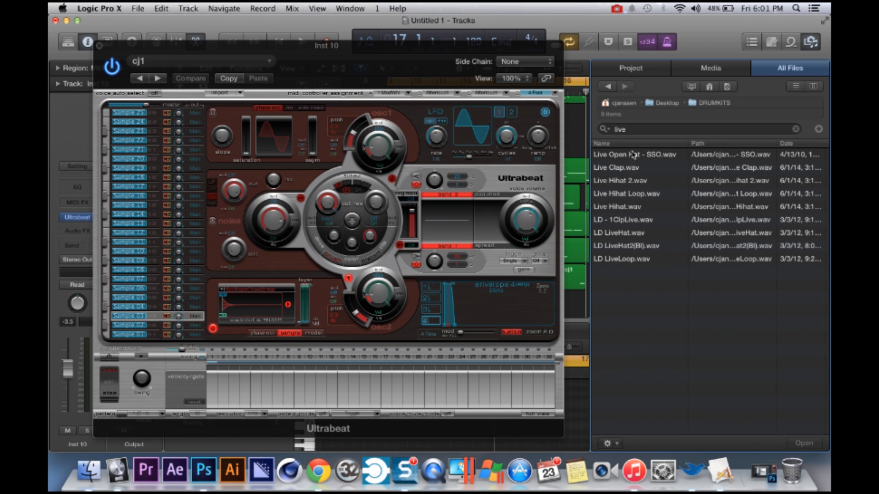
click(636, 207)
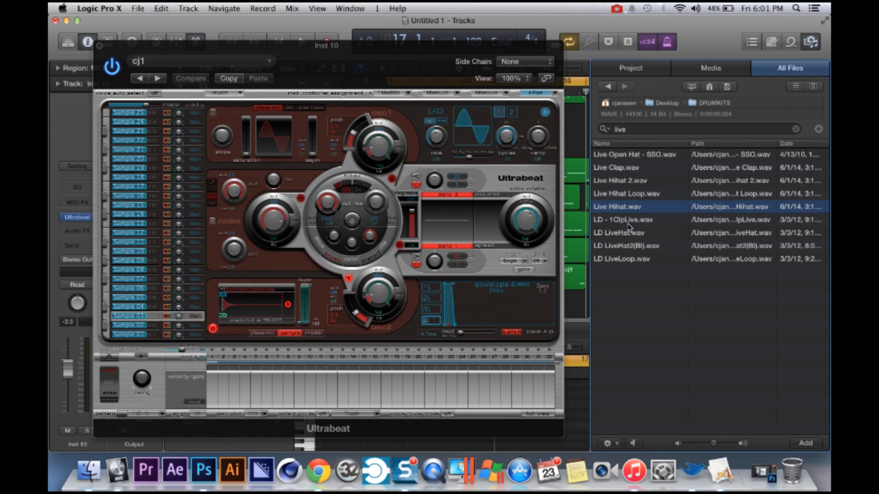
- Try to load Live Hihat.wav into Ultrabeat's Sample 03 slot, and undo back to before the track duplication
drag(631, 208, 247, 306)
key(super+z)
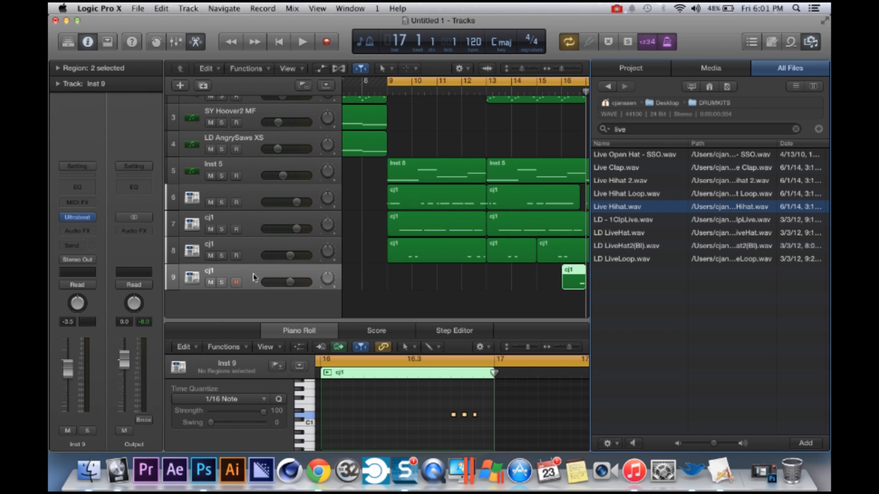
- Duplicate track 9 as track 10, open its Ultrabeat and select the empty Sample 04 slot
key(super+d)
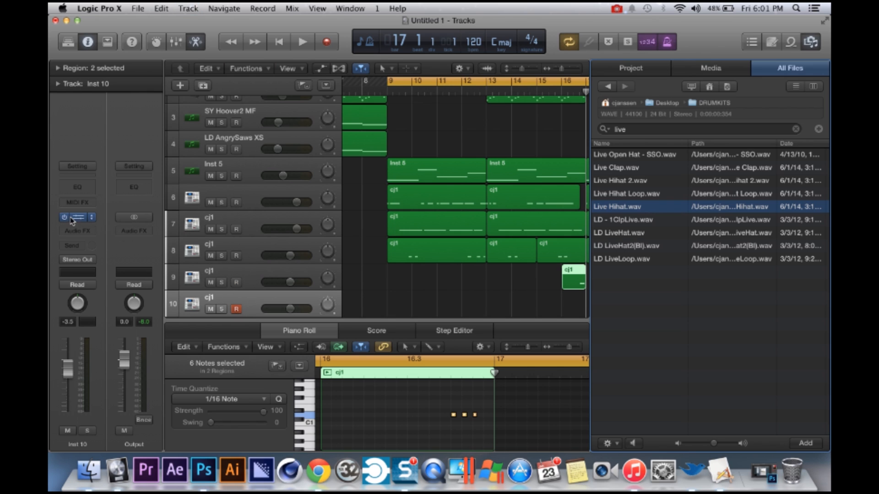
click(78, 218)
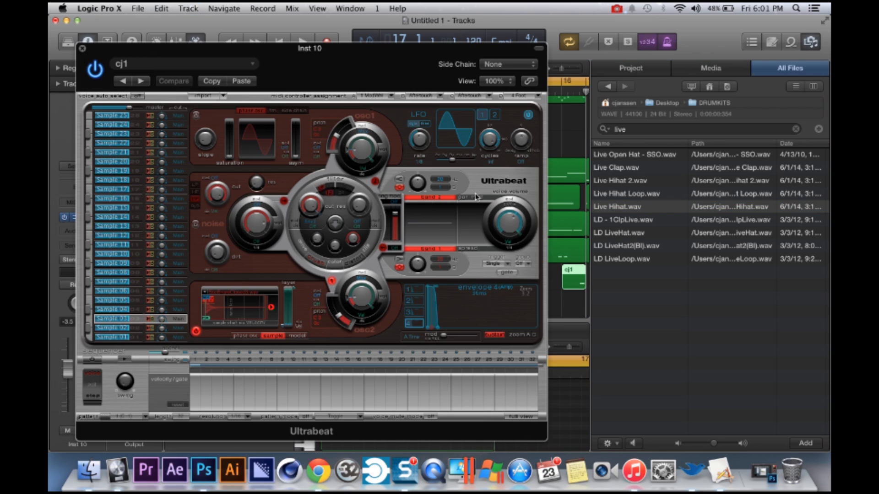
click(138, 310)
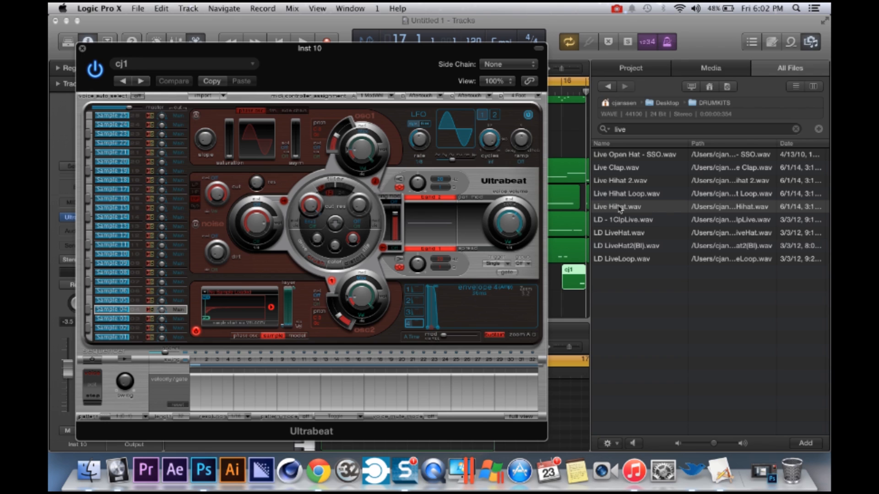
- Load Live Hihat.wav into the Sample 04 slot, turn its voice volume down slightly and close Ultrabeat
drag(621, 208, 229, 315)
drag(514, 229, 513, 240)
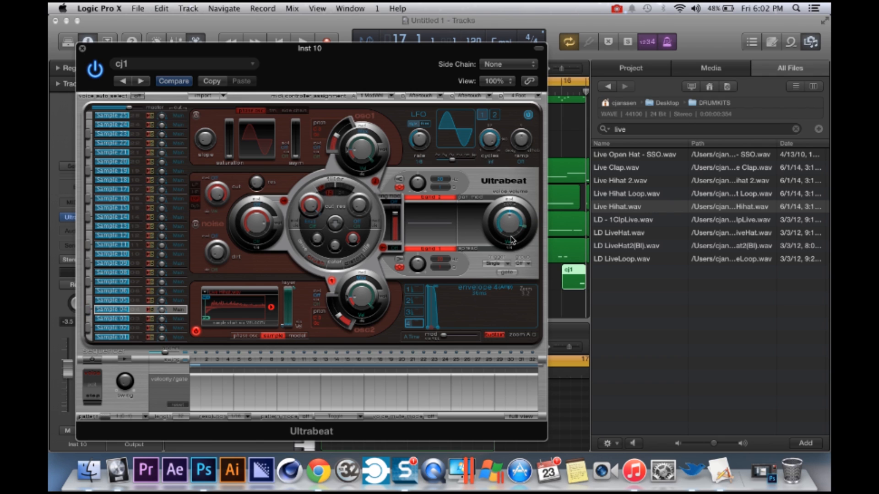
click(83, 48)
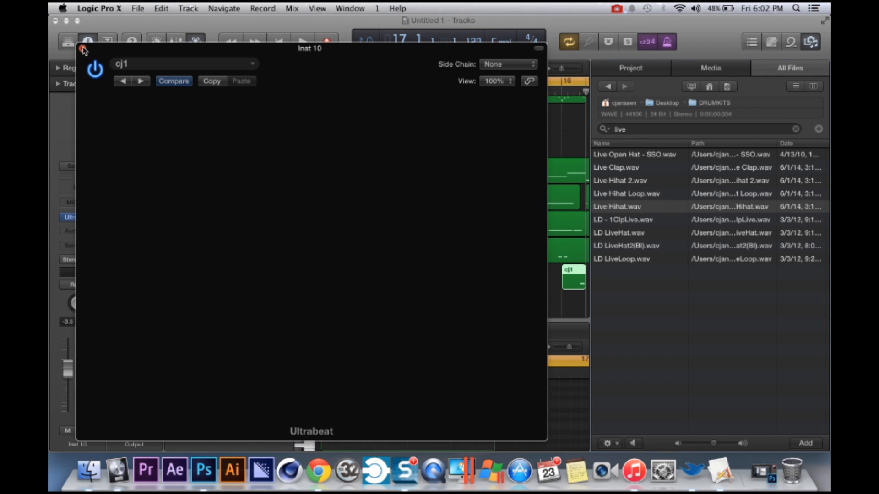
- Set the cycle range to bars 17 and 18 and record an eight-note hi-hat pattern on track 10
scroll(463, 280, right, 5)
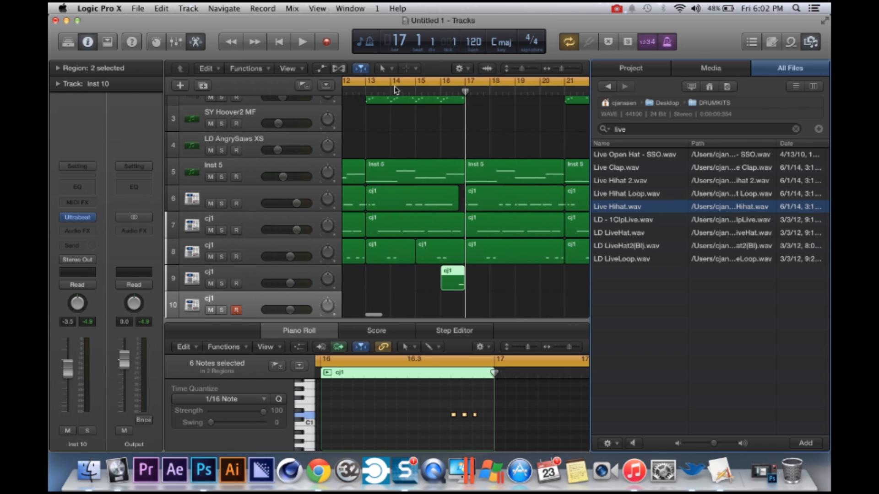
click(401, 82)
drag(470, 84, 515, 106)
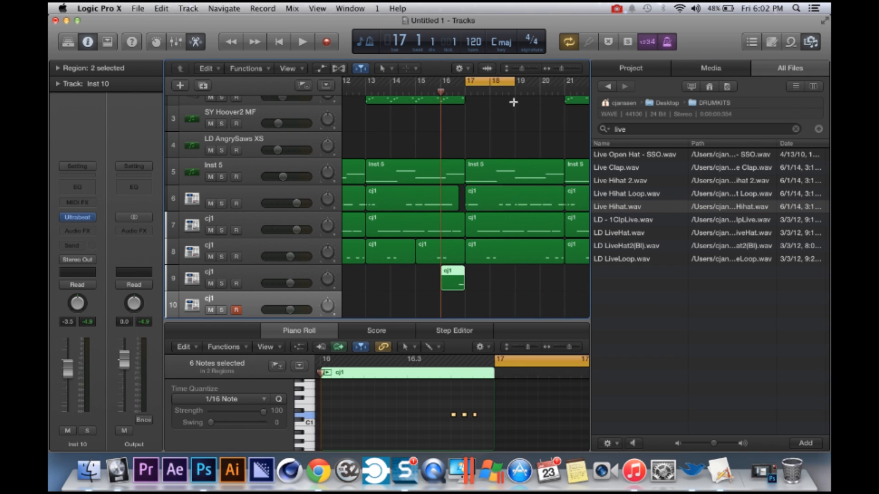
click(515, 106)
key(space)
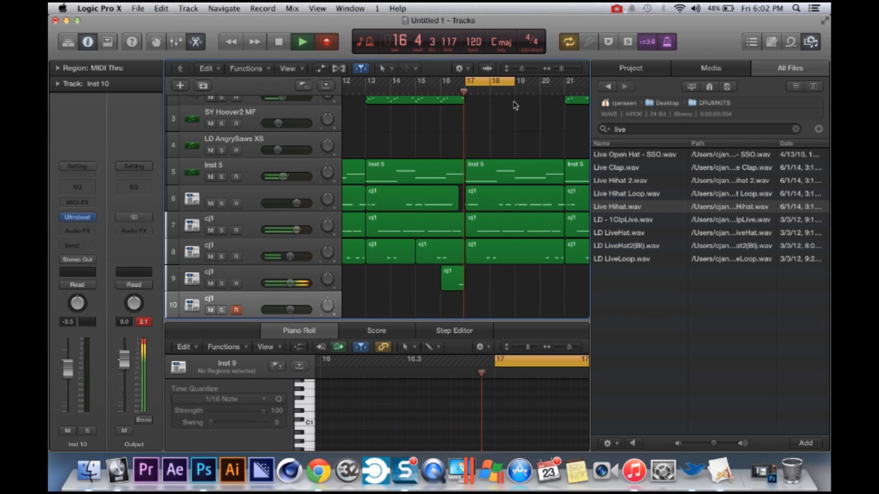
key(r)
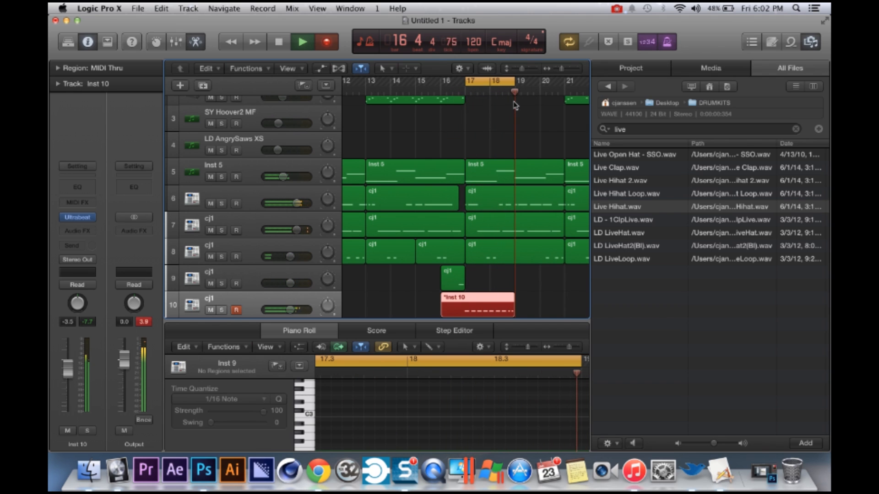
key(space)
- Trim the hi-hat region's start to bar 17 and quantize all its notes to 1/16 notes
drag(442, 307, 465, 308)
double_click(504, 309)
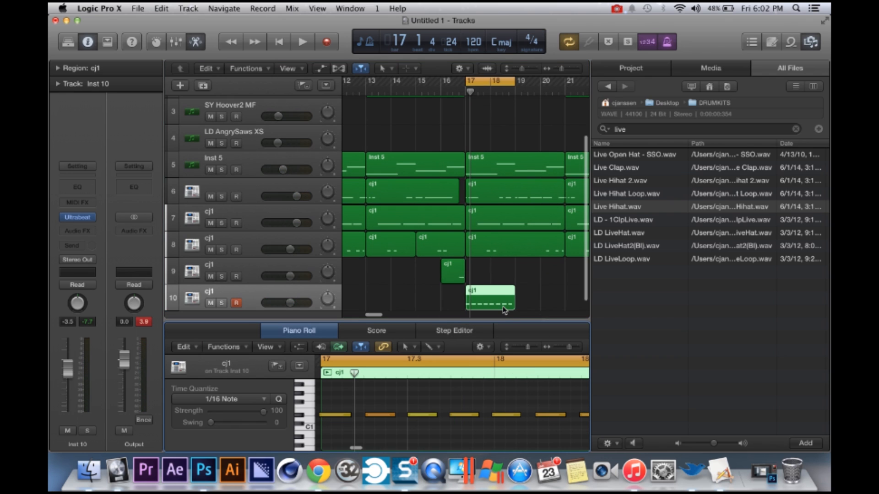
key(super+a)
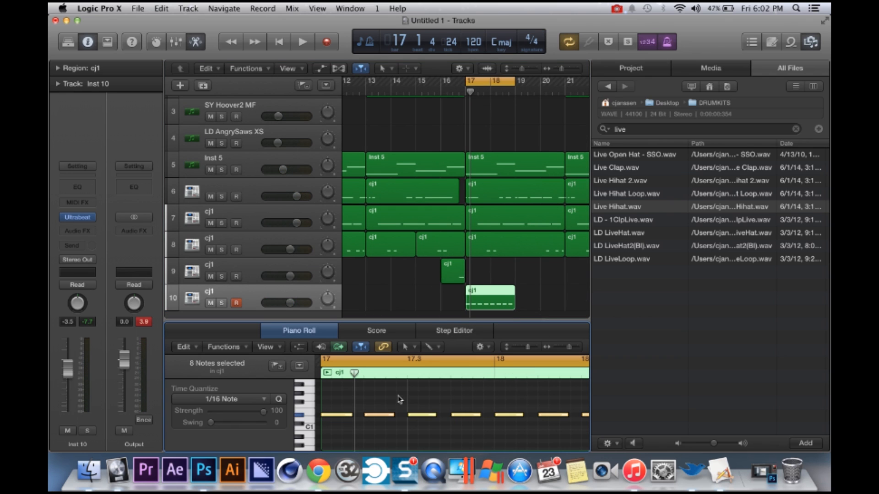
- Paste a copy of the eight hi-hat notes at position 17 1 3 to fill the gaps between the beats
drag(353, 373, 341, 373)
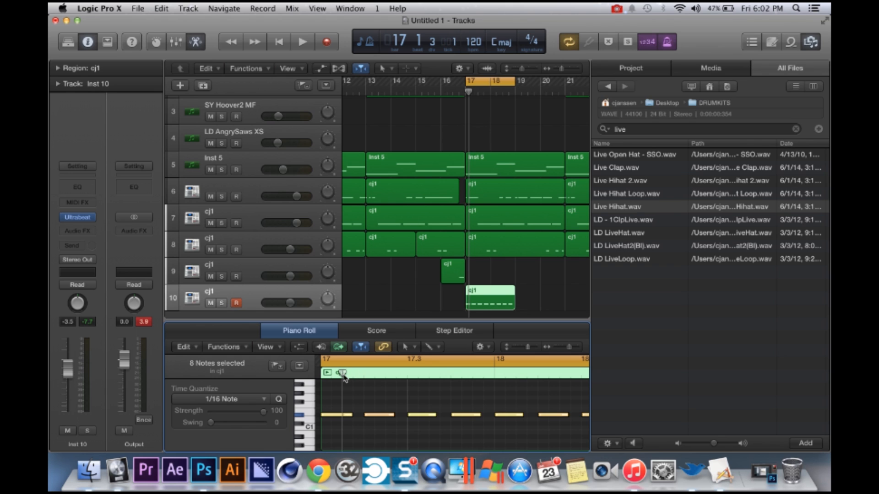
key(super+v)
scroll(355, 383, left, 10)
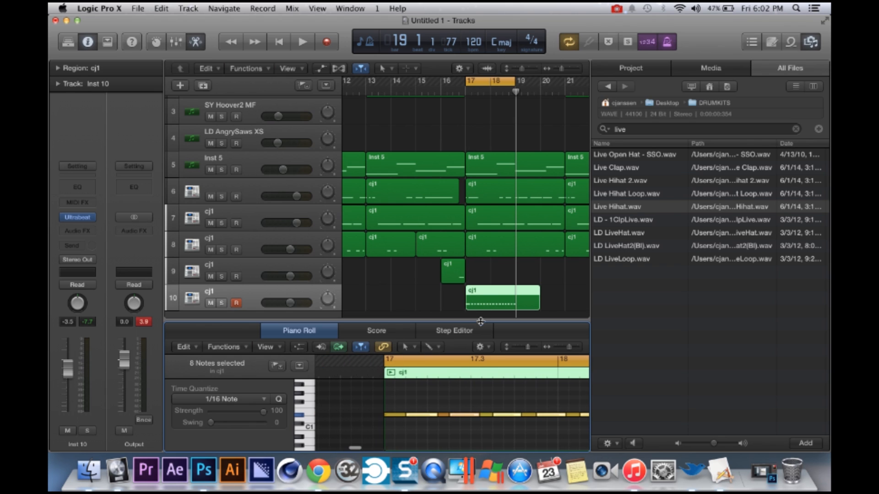
- Trim the end of the hi-hat region on track 10 to bar 19
drag(535, 300, 514, 299)
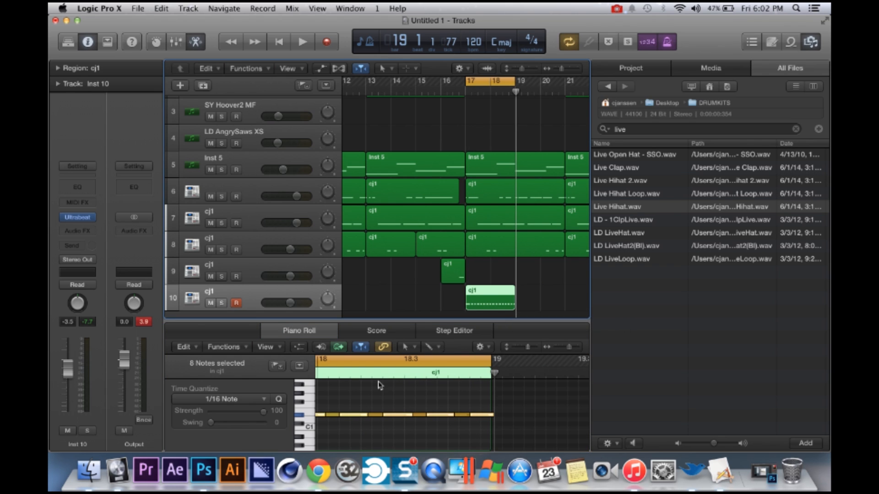
scroll(379, 386, right, 2)
scroll(379, 385, left, 2)
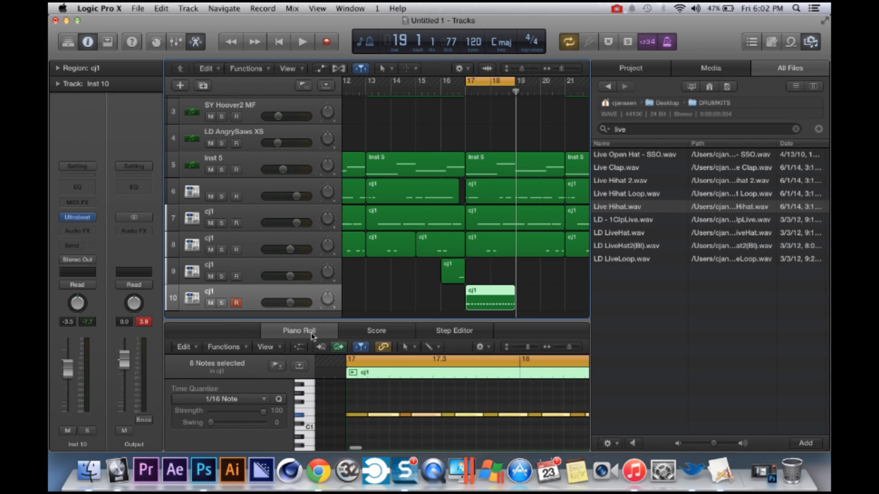
- Show note velocities, lower the eight selected in-between hi-hat notes well below the others and play the result
click(298, 347)
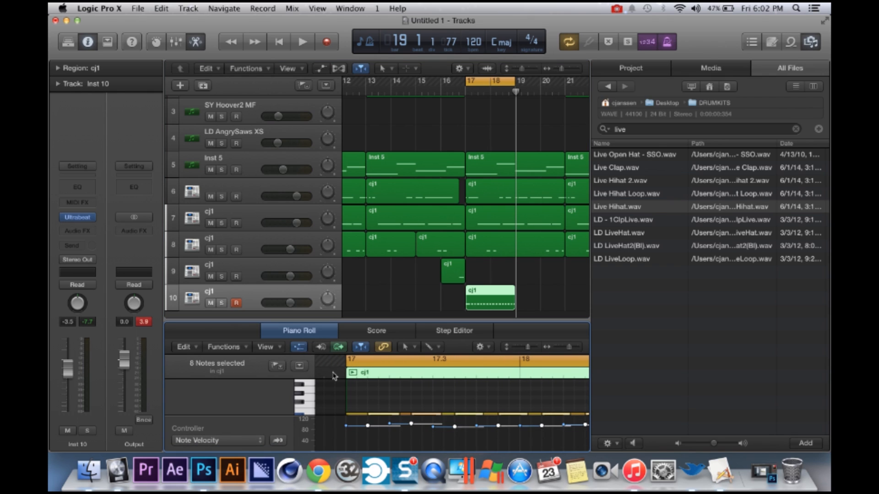
drag(368, 430, 368, 441)
key(Return)
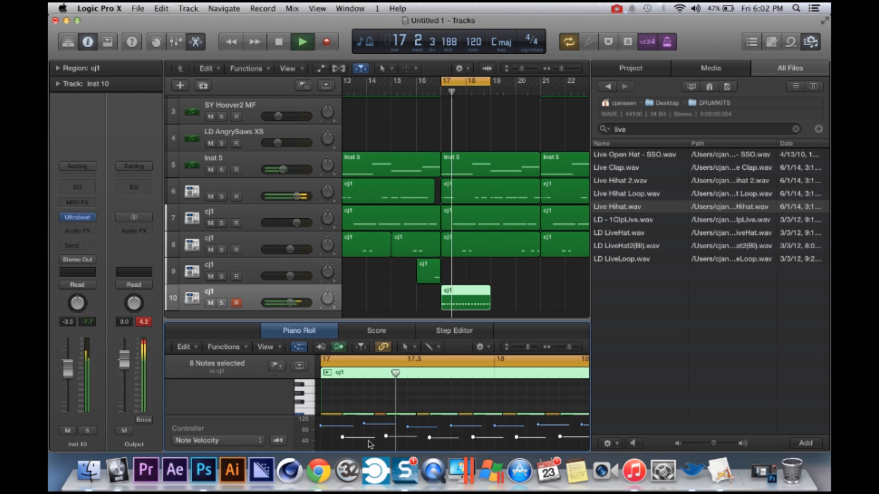
key(space)
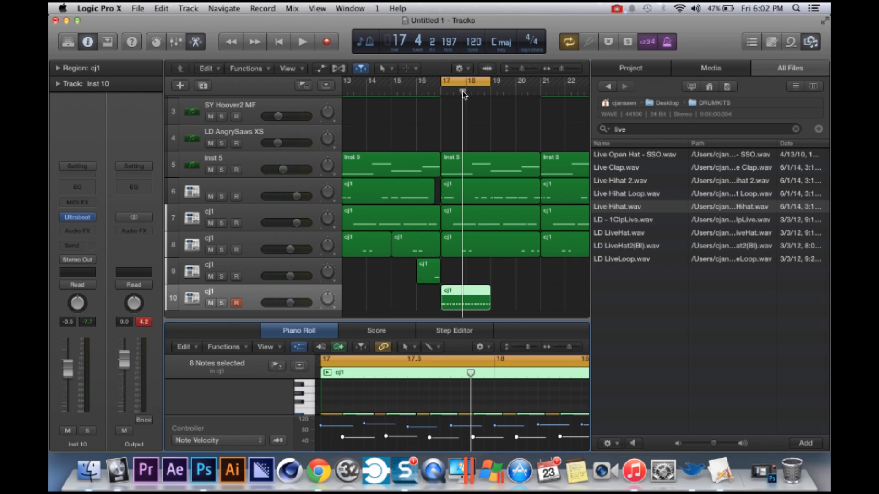
- Paste three copies of the two-bar hi-hat region back to back on track 10, starting at bar 19
drag(522, 94, 493, 94)
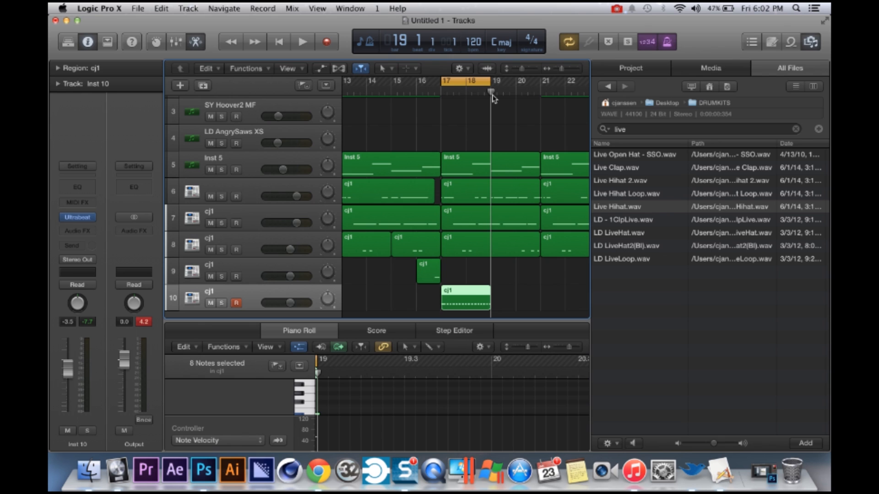
key(super+v)
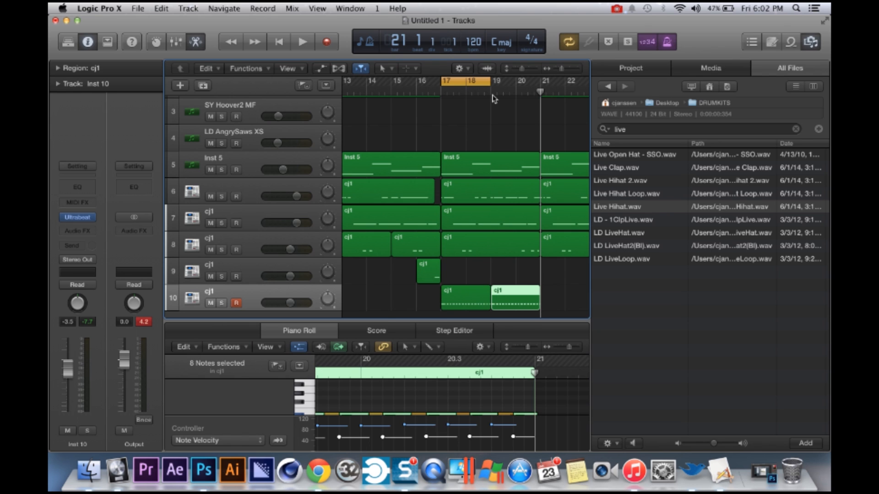
key(super+v)
key(super+v)
scroll(466, 182, left, 3)
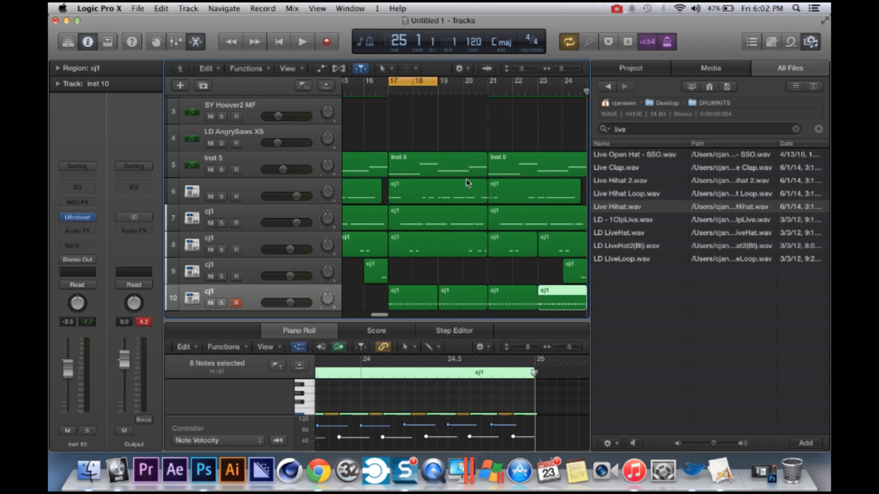
- Play the arrangement from bar 17 without cycling and lower track 10's volume to -6.0
scroll(463, 183, down, 5)
scroll(464, 183, up, 2)
scroll(464, 184, left, 1)
scroll(463, 183, left, 3)
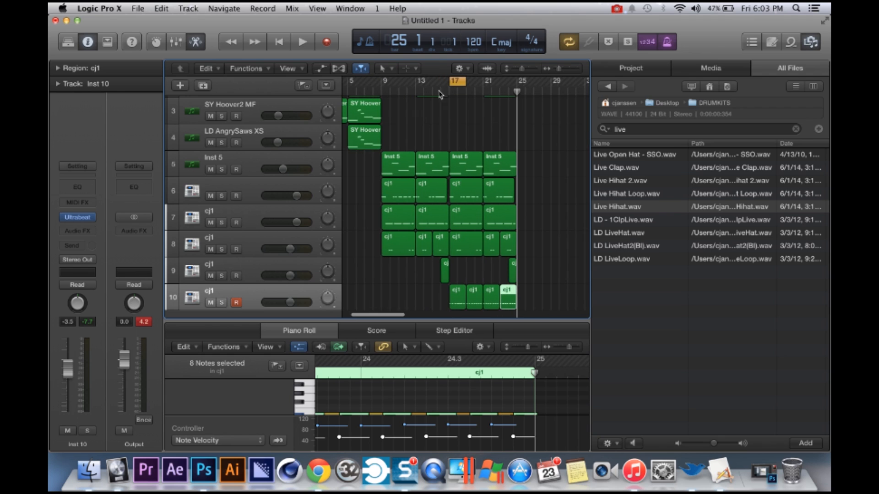
click(447, 94)
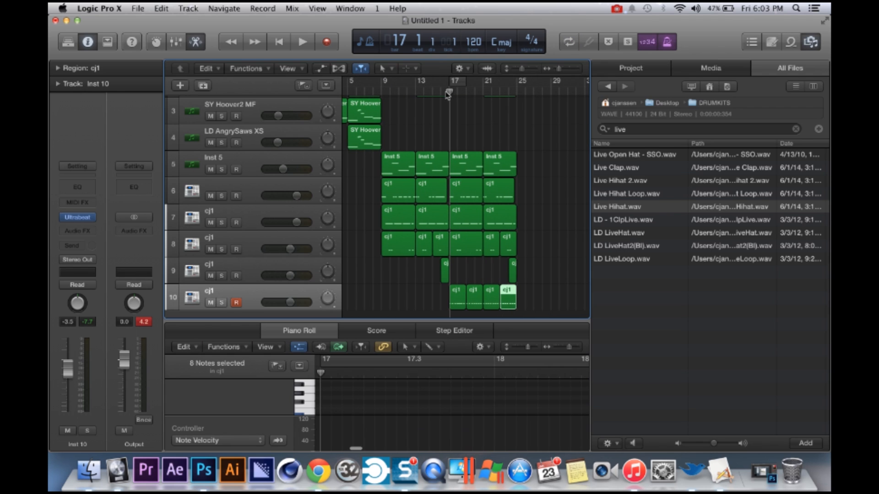
key(space)
drag(291, 302, 286, 302)
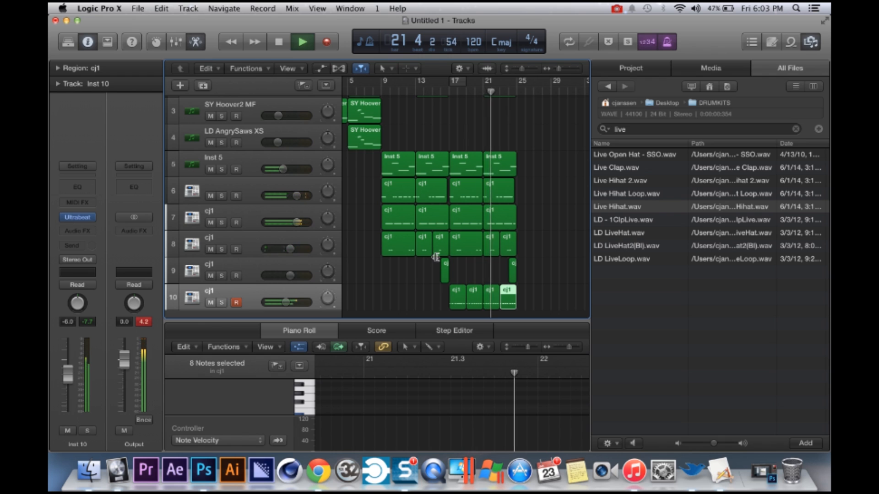
key(space)
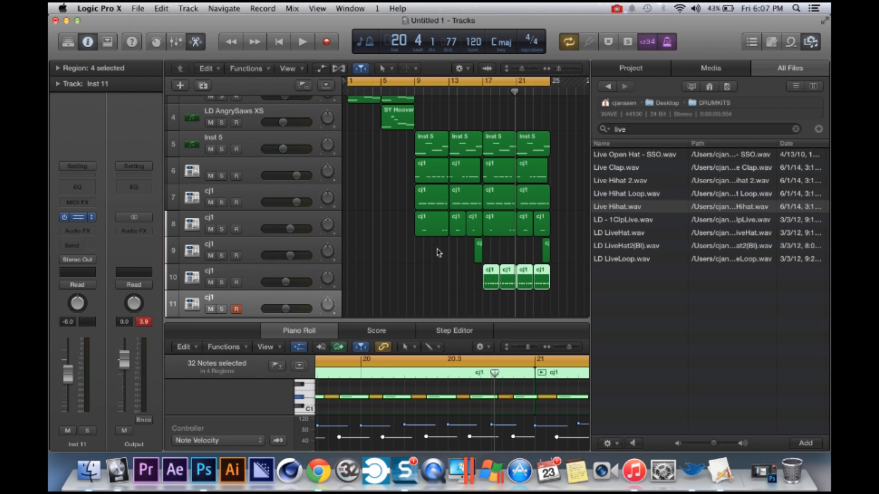
- Open track 11's Ultrabeat with the Sample 05 slot selected and search the DRUMKITS files for "hihat"
key(v)
click(178, 300)
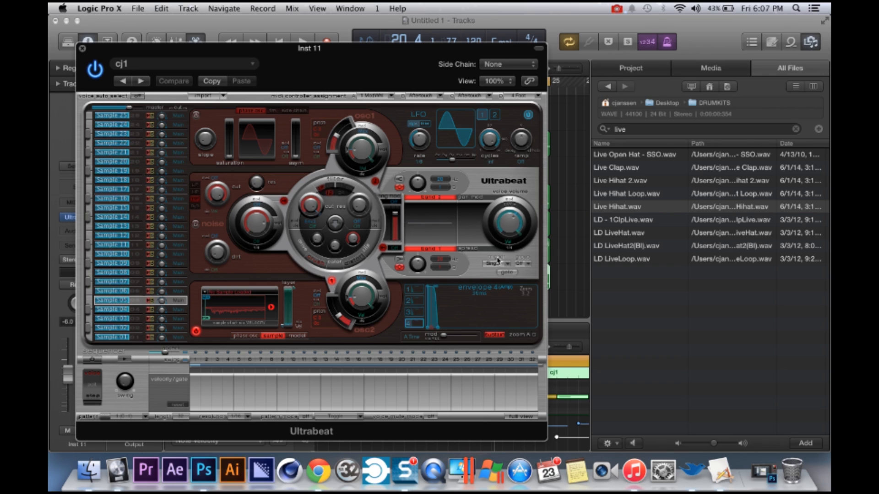
click(630, 130)
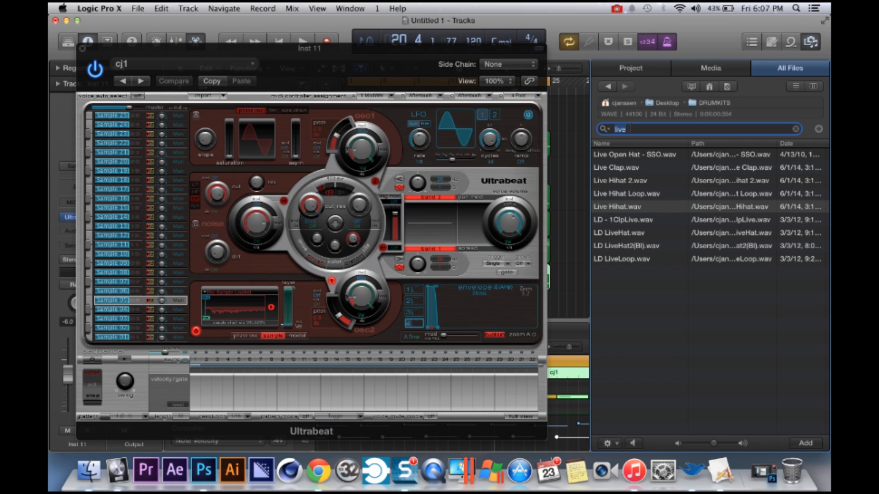
text(hihat)
key(Return)
scroll(631, 311, down, 15)
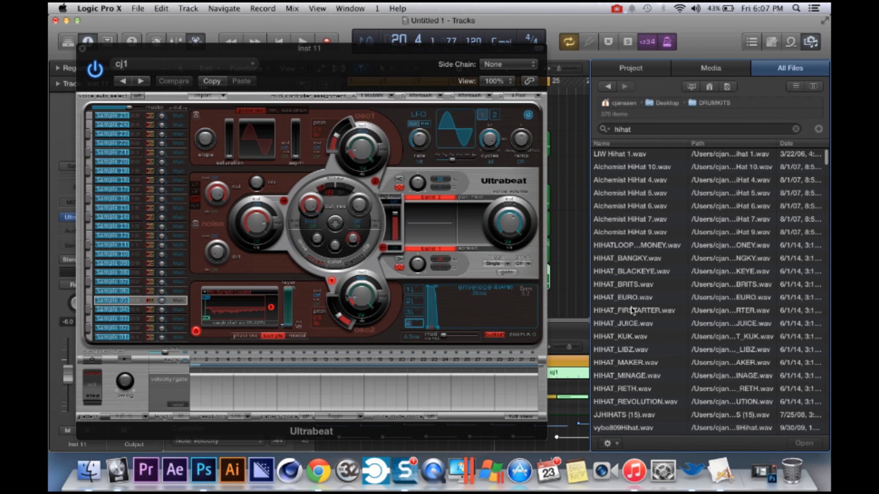
scroll(632, 311, down, 20)
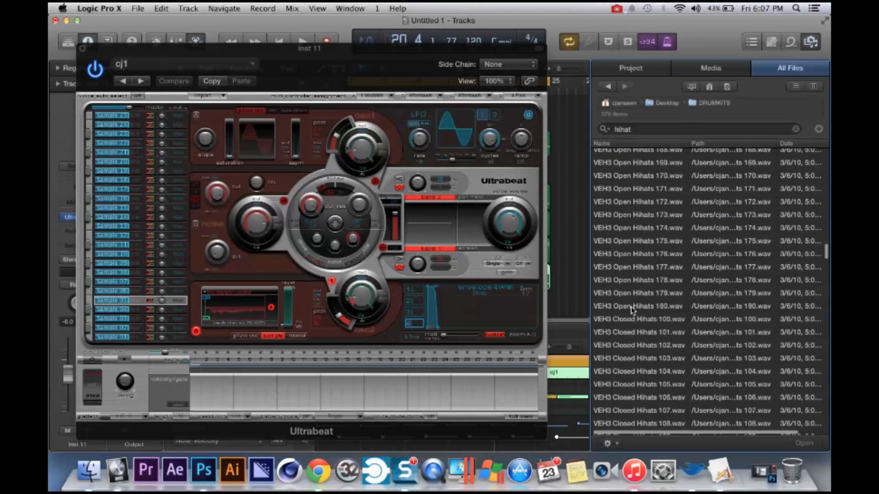
scroll(632, 310, up, 15)
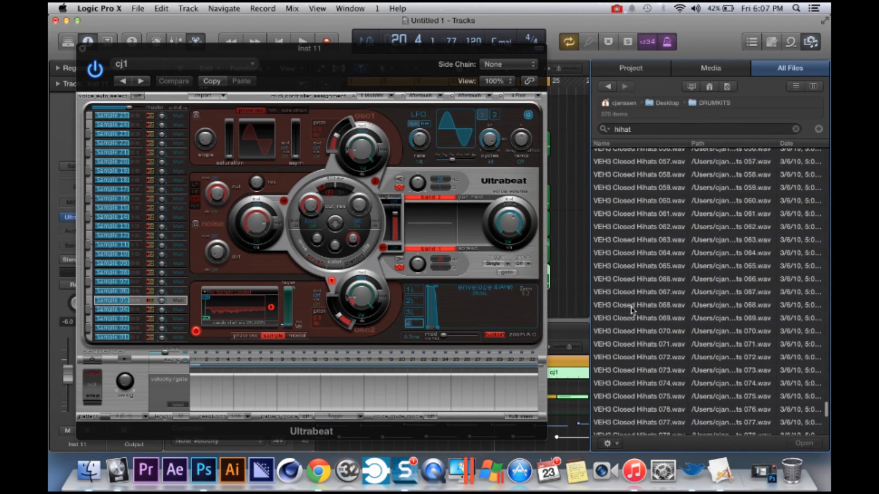
scroll(631, 311, up, 10)
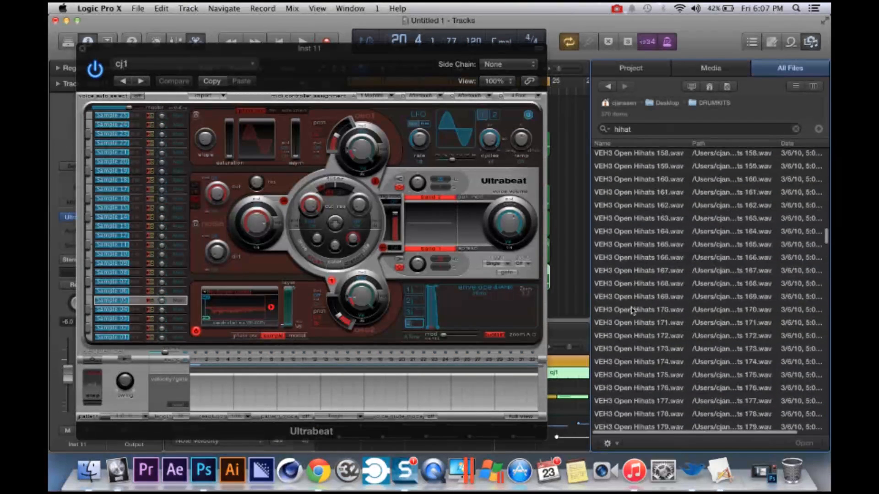
scroll(631, 310, up, 5)
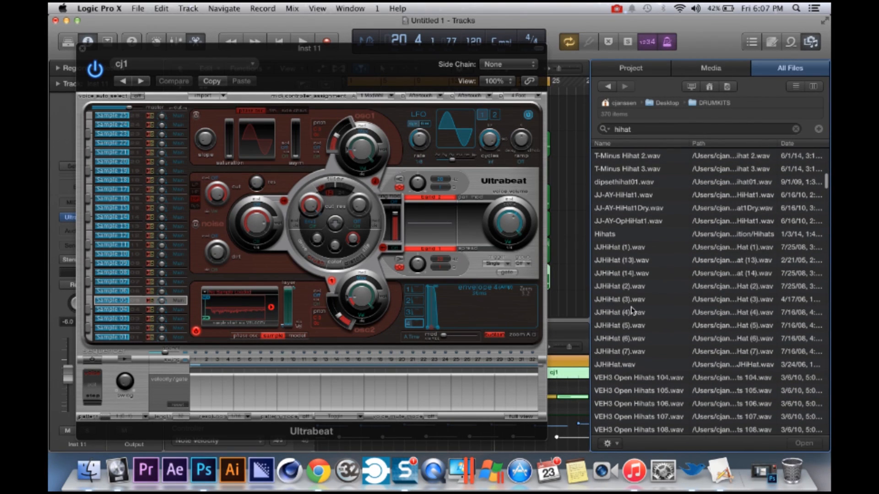
- Audition the JJHiHat samples, load JJHiHat (4).wav into the Sample 05 slot and close Ultrabeat
click(632, 310)
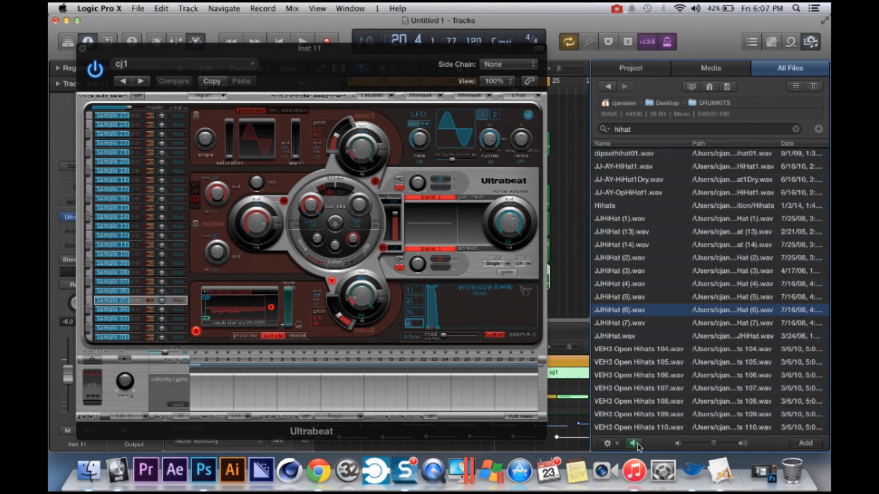
key(Up)
key(Up)
key(Up)
key(Up)
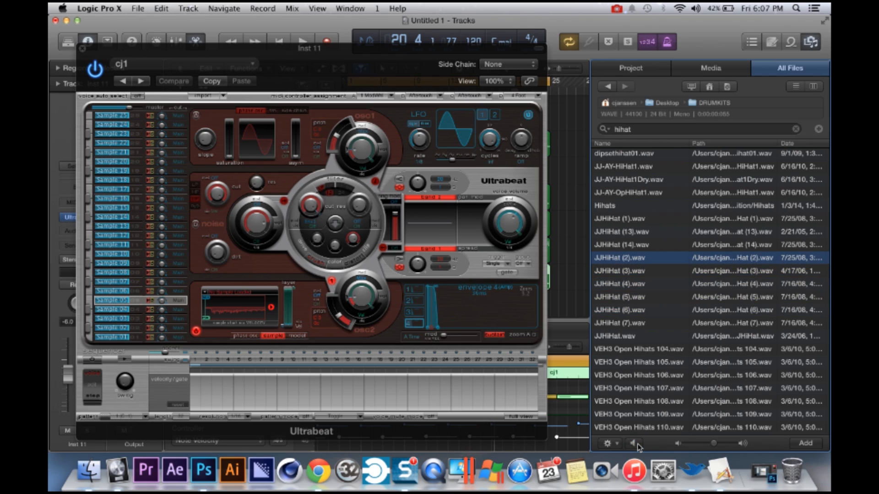
key(Down)
key(Down)
drag(625, 286, 218, 310)
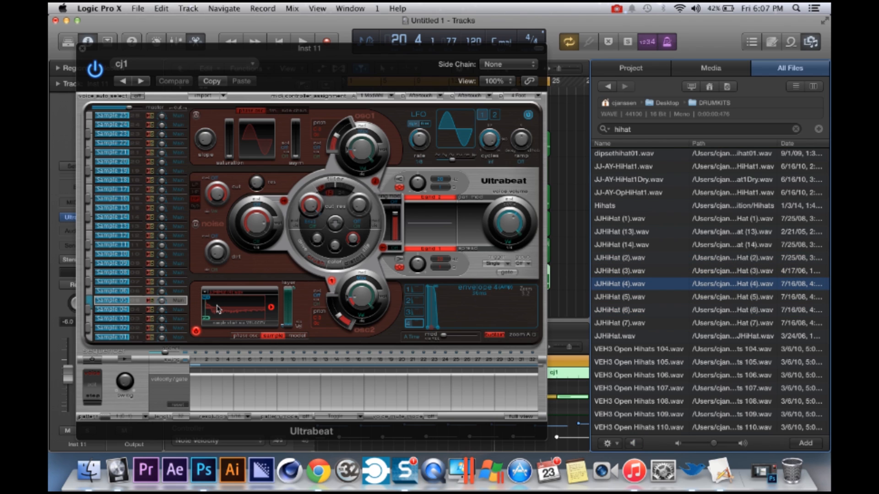
click(82, 48)
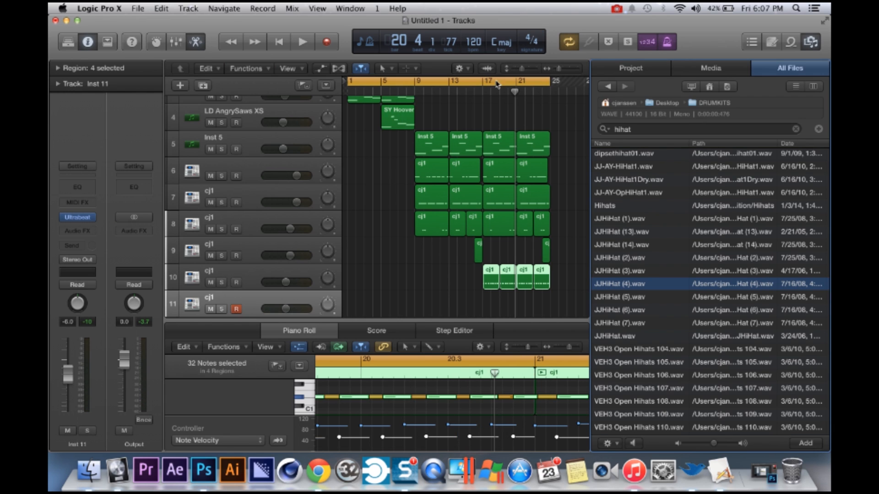
- Set the cycle range to bars 17 through 24
drag(490, 85, 552, 95)
key(space)
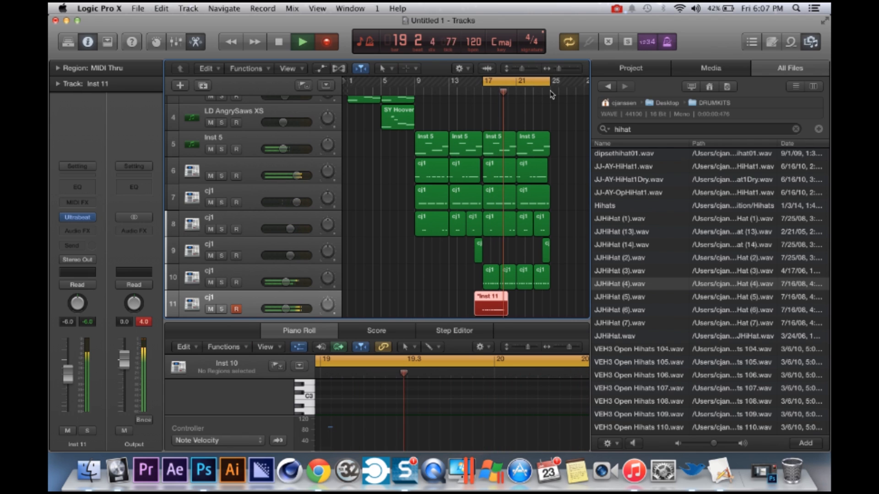
key(space)
key(super+z)
- Record a hi-hat pattern on track 11 across the whole cycle range from bar 17 to bar 25
key(r)
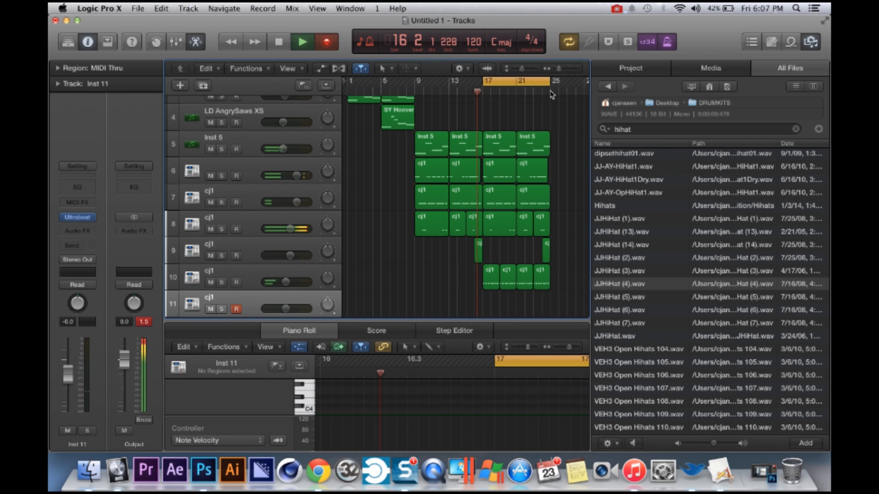
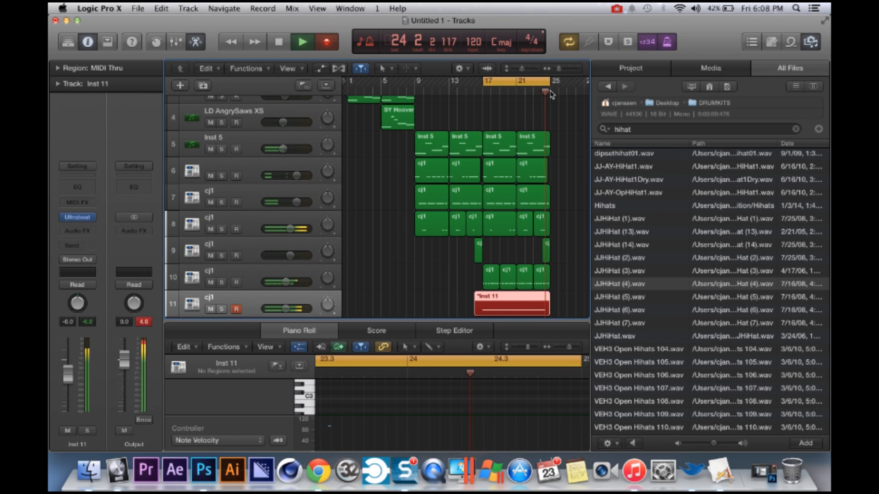
key(space)
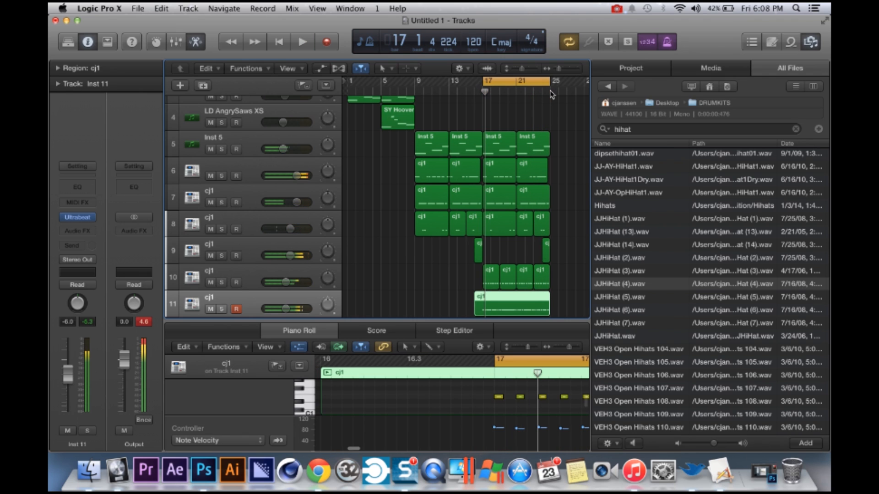
- Select all recorded hi-hat notes, play the pattern back and trim the track 11 region's start to bar 17
key(super+a)
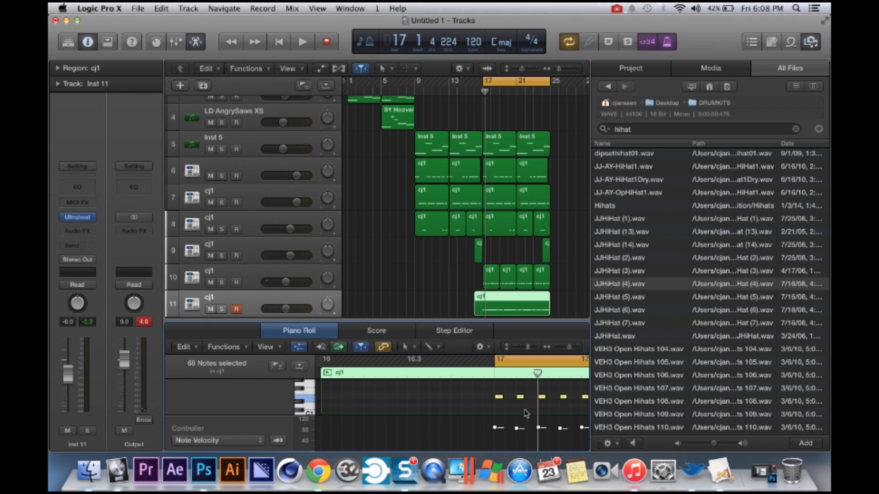
key(Return)
key(space)
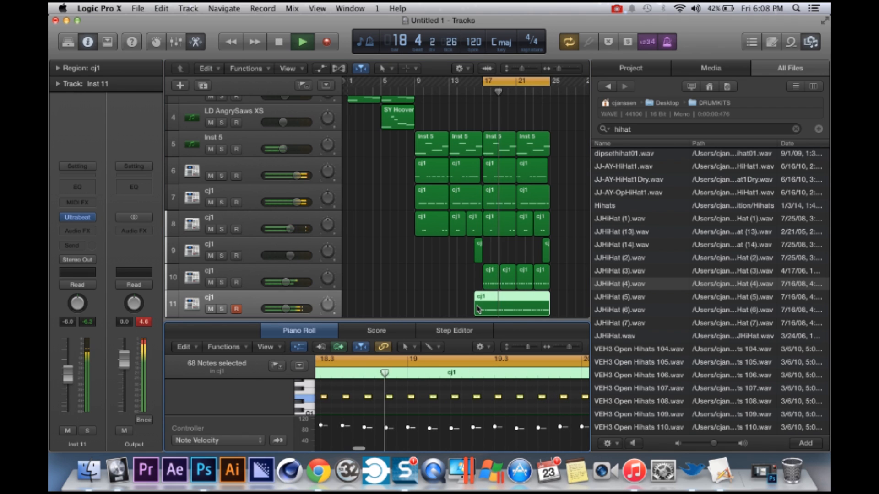
drag(476, 308, 484, 308)
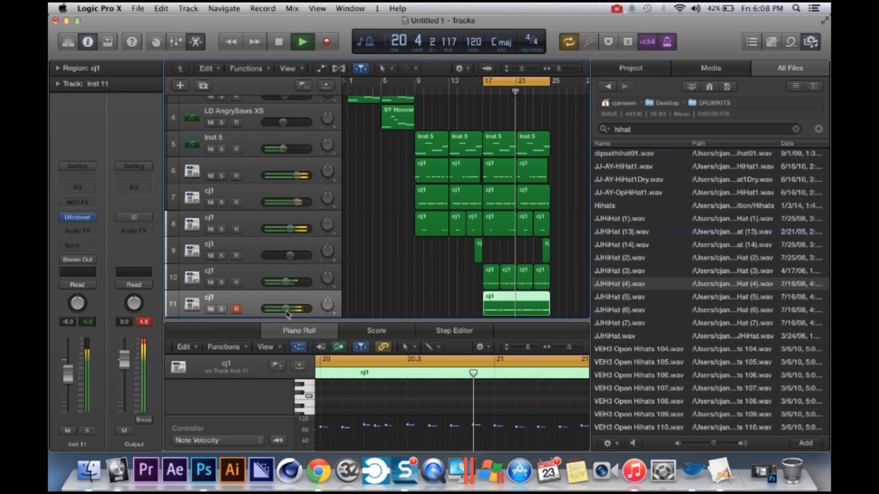
key(space)
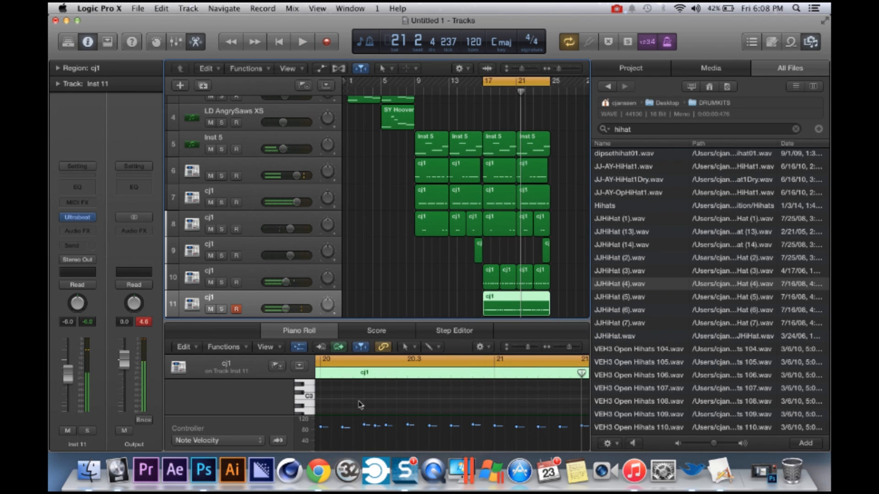
- Select all hi-hat notes in the track 11 region and raise their velocities to one uniform level near the maximum
key(super+a)
click(466, 281)
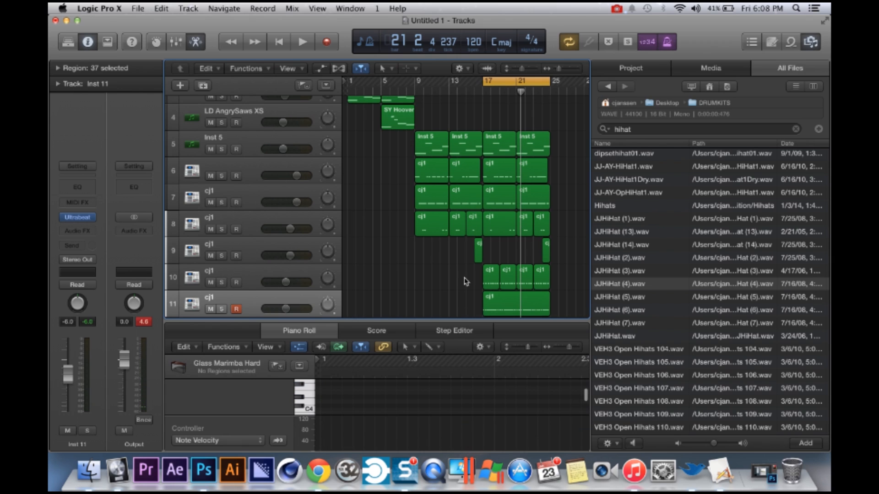
click(512, 301)
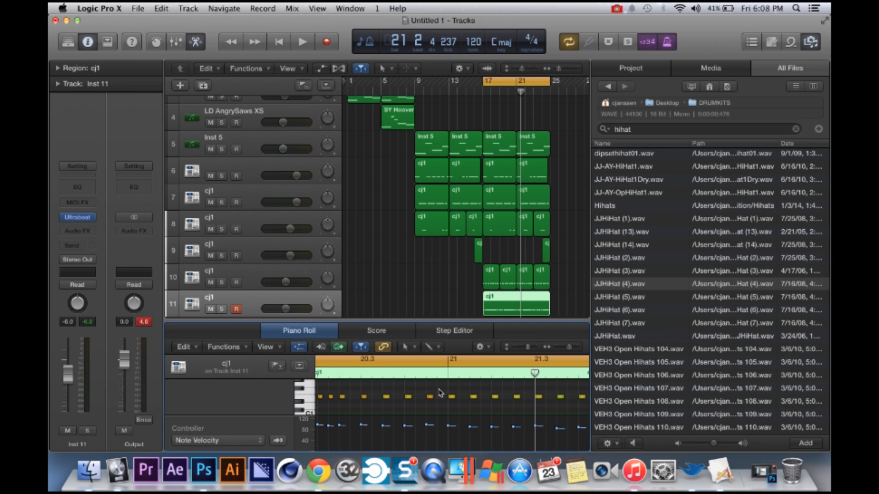
key(super+a)
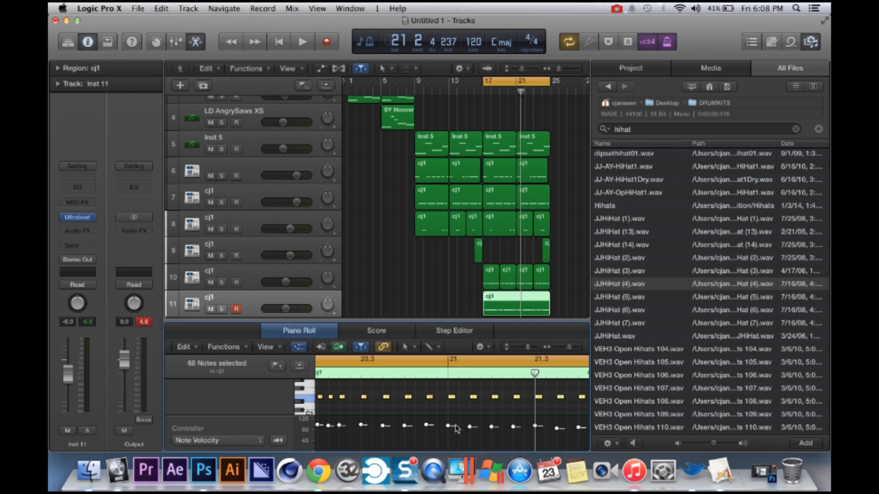
key(super+Left)
key(super+Left)
key(super+Left)
key(super+Left)
key(super+Left)
key(super+Left)
key(super+Left)
key(super+Left)
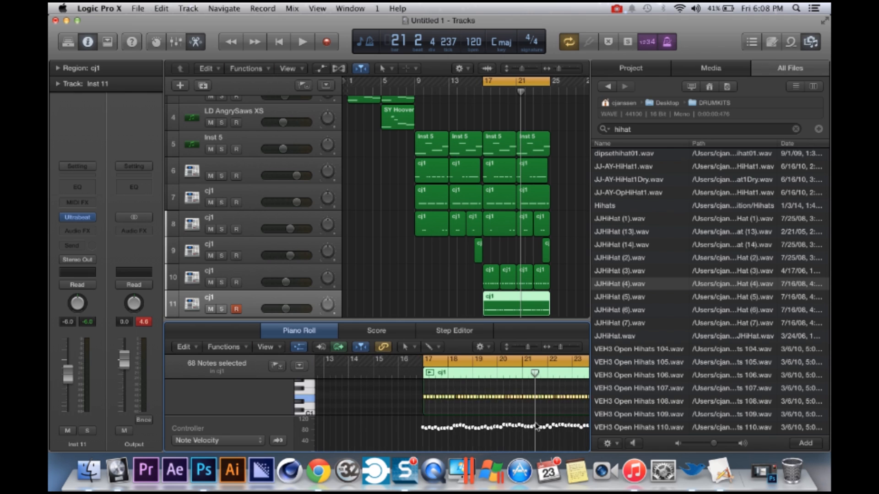
key(super+Right)
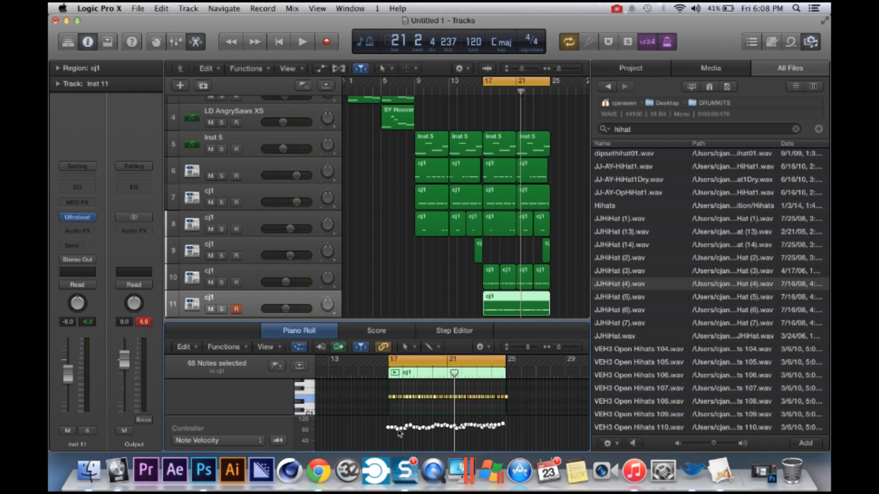
click(437, 408)
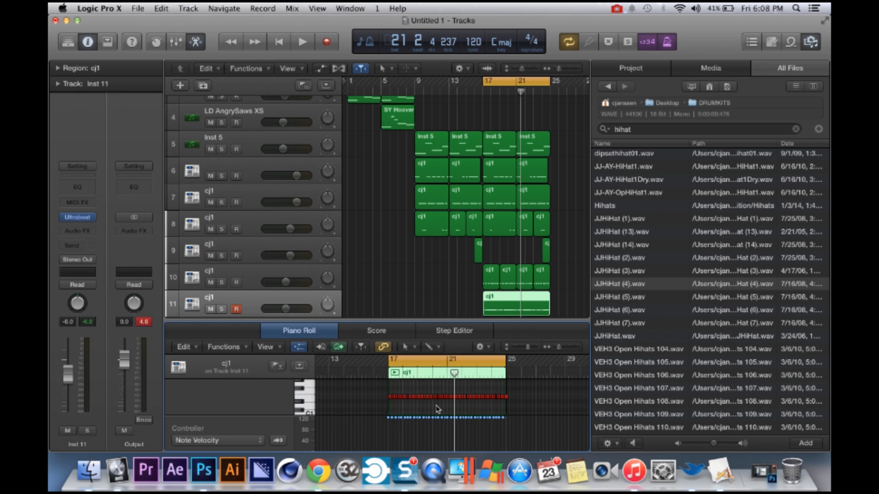
key(super+a)
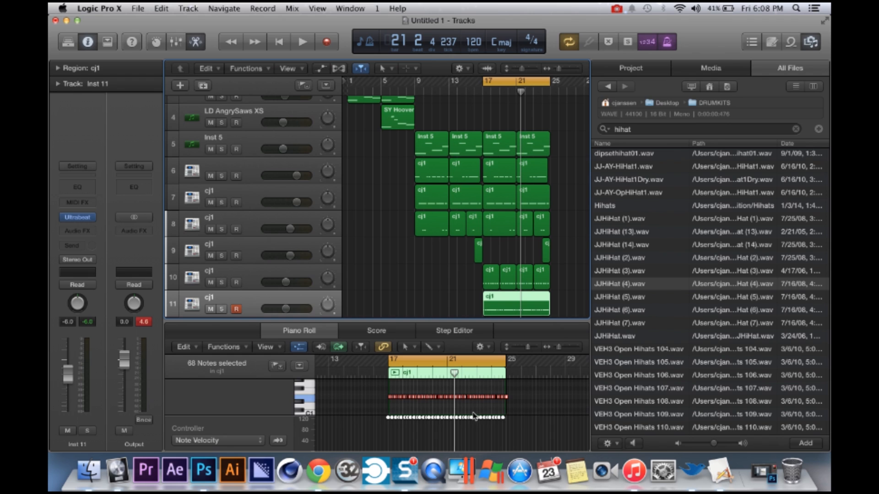
scroll(462, 395, up, 5)
scroll(462, 396, left, 3)
scroll(463, 396, right, 3)
scroll(462, 396, right, 2)
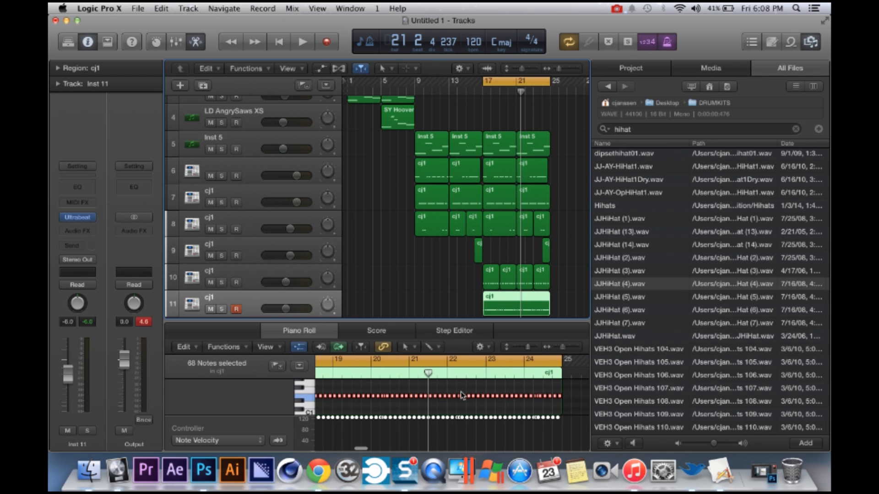
click(300, 349)
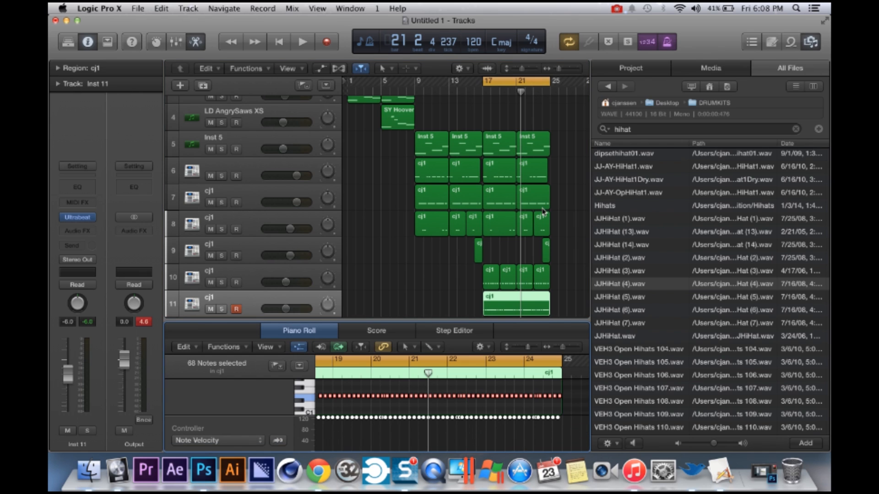
- Play back the cycle, lower track 11's volume to -14.2 dB and reduce track 10's volume slightly
click(478, 252)
click(441, 276)
scroll(440, 277, down, 4)
scroll(441, 277, up, 1)
scroll(441, 275, left, 1)
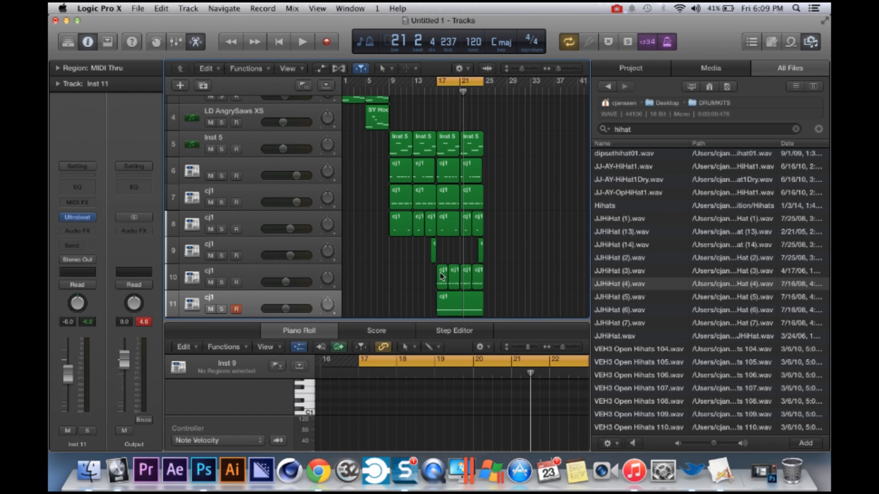
scroll(440, 276, left, 1)
key(space)
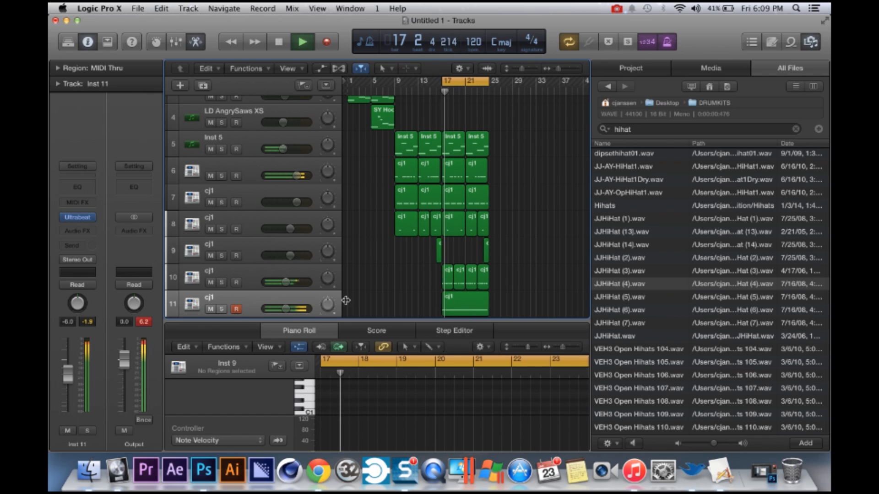
drag(286, 313, 272, 314)
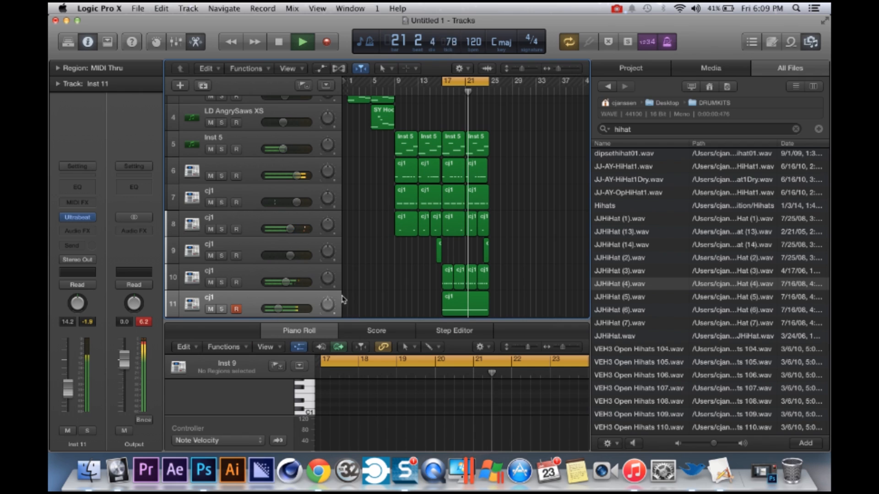
drag(281, 283, 278, 285)
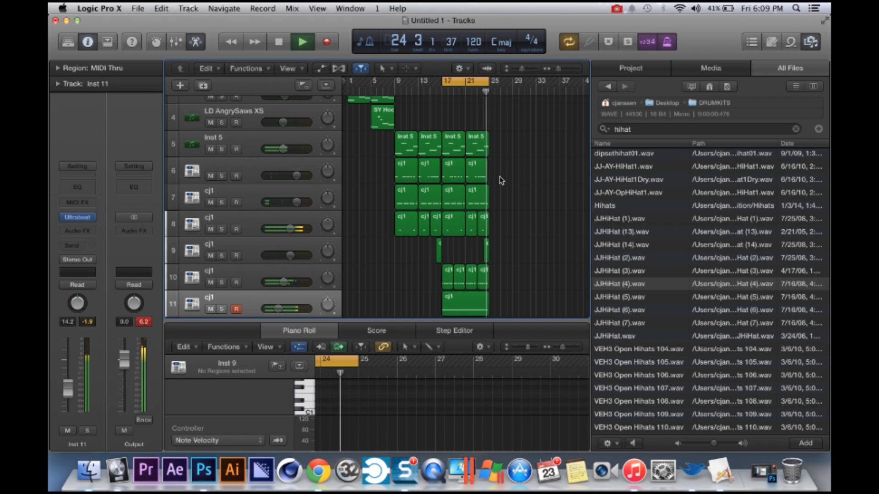
- Extend the cycle range to start at bar 9 and play it from there
drag(443, 81, 398, 81)
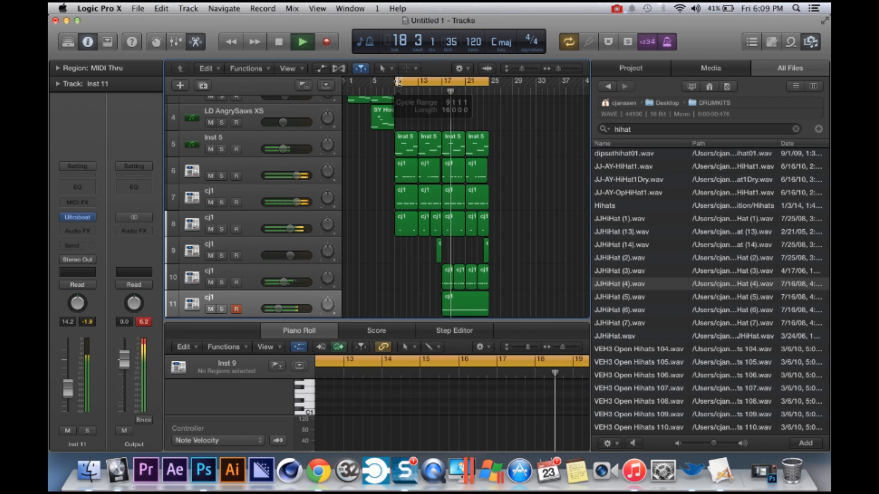
key(Return)
key(space)
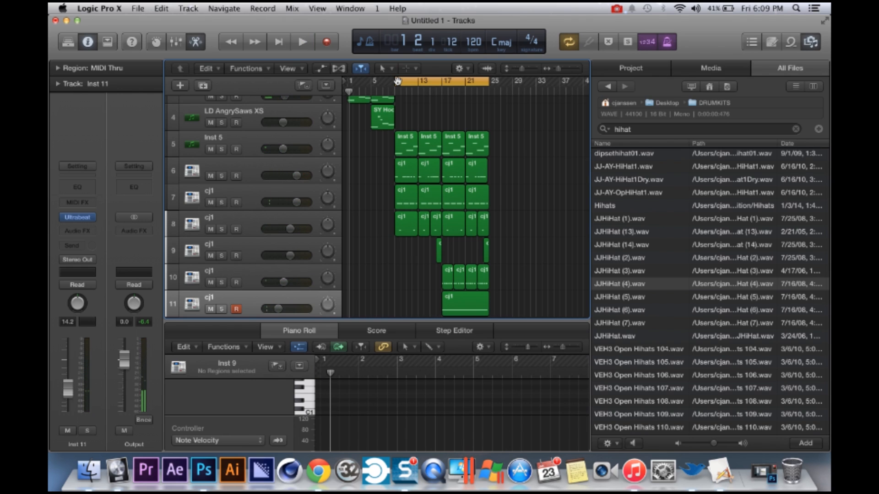
key(space)
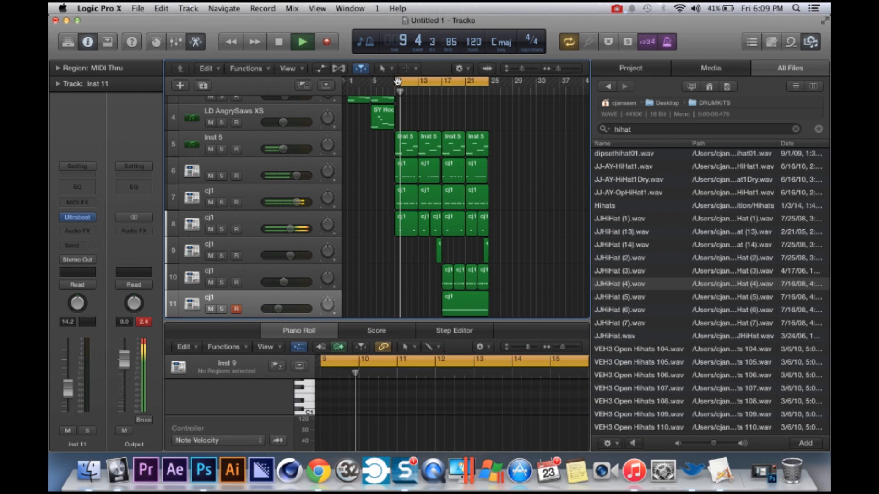
- Raise the Inst 5 track's volume to -4.8 dB and turn off the count-in and the metronome click
click(283, 149)
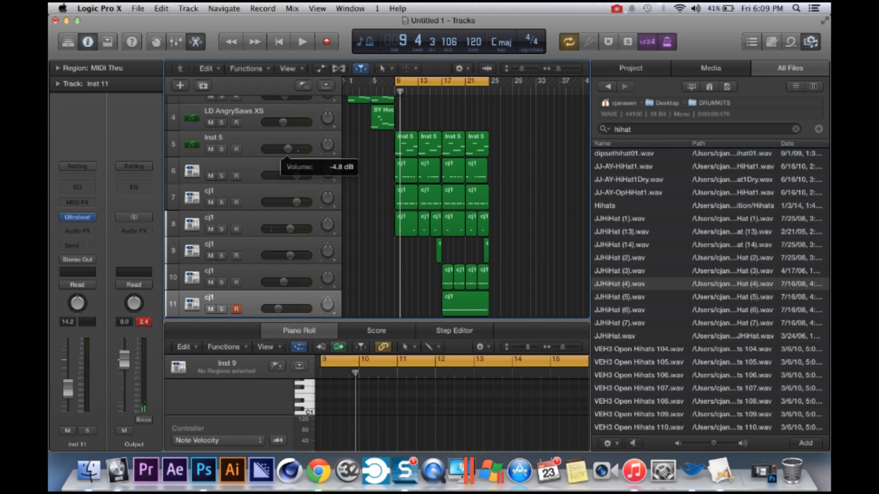
drag(287, 150, 297, 150)
key(space)
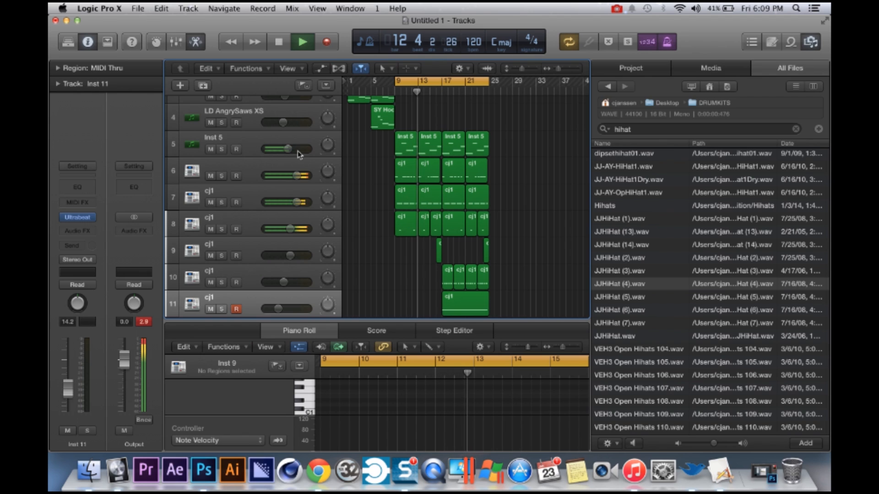
click(646, 42)
click(667, 41)
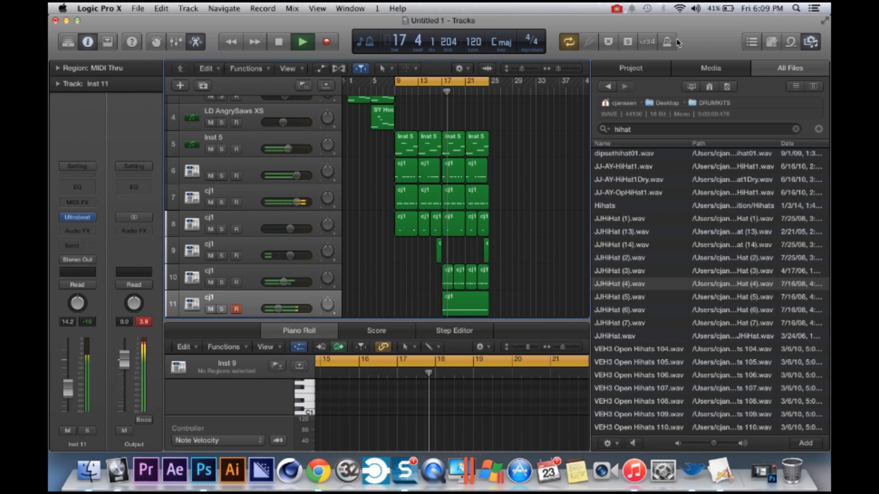
- Stop playback, open Ultrabeat on track 11 and load a different JJHiHat sample into the Sample 05 slot
key(space)
click(225, 299)
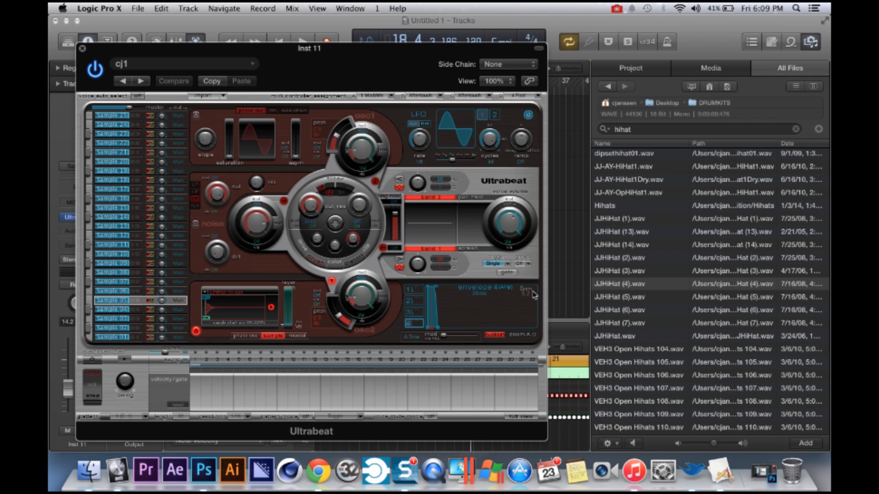
drag(627, 263, 235, 305)
- Play back with the new sample and shorten the cycle range to start at bar 17, moving the Ultrabeat window aside meanwhile
key(space)
drag(365, 69, 454, 430)
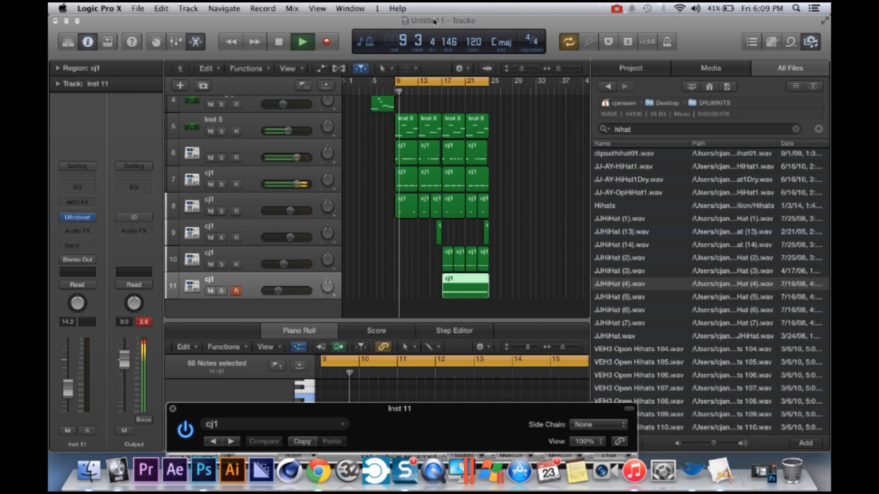
drag(397, 87, 443, 84)
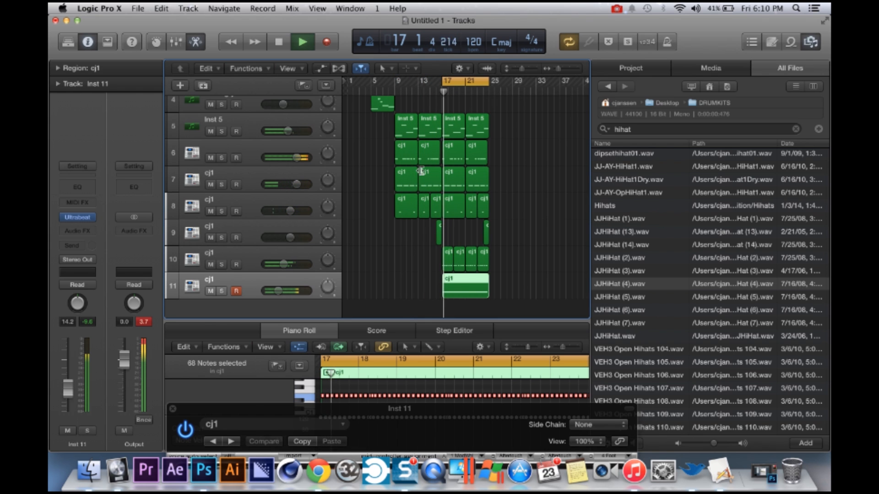
drag(416, 432, 353, 71)
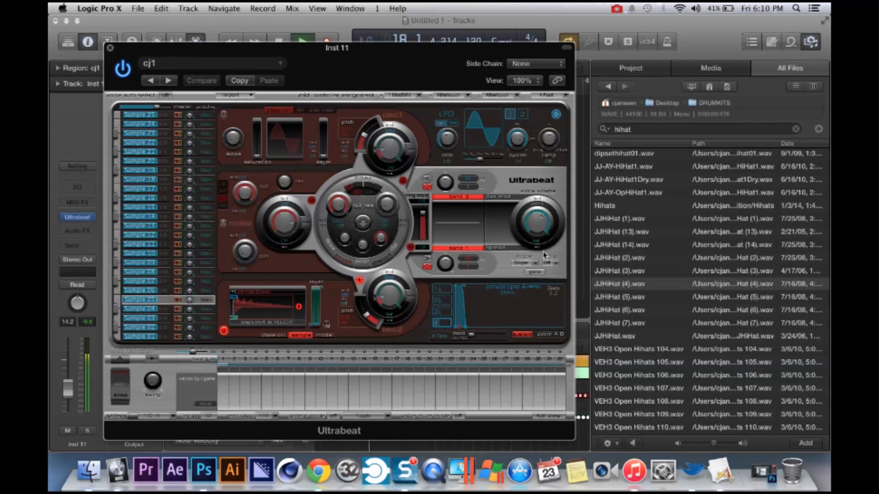
- Try JJHiHat (1).wav and the T-Minus Hihat samples in Ultrabeat's Sample 05 slot during playback
drag(621, 220, 253, 307)
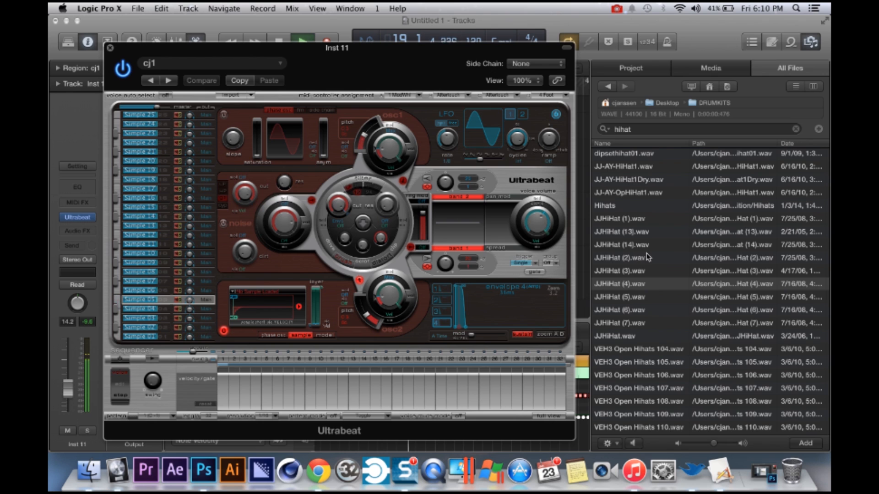
scroll(648, 257, up, 5)
drag(548, 249, 255, 306)
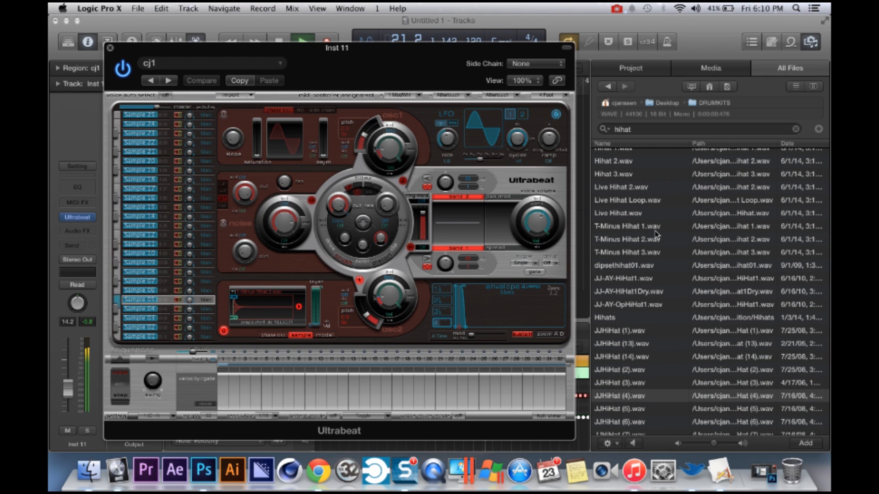
drag(646, 229, 277, 307)
drag(622, 256, 255, 308)
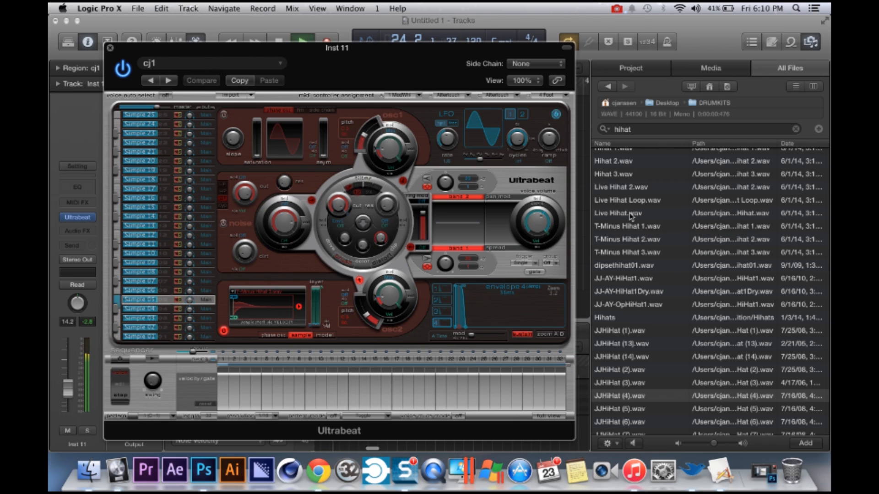
- Try Live Hihat.wav in the Sample 05 slot, replace it with Hihat 1.wav and close Ultrabeat
drag(630, 216, 270, 309)
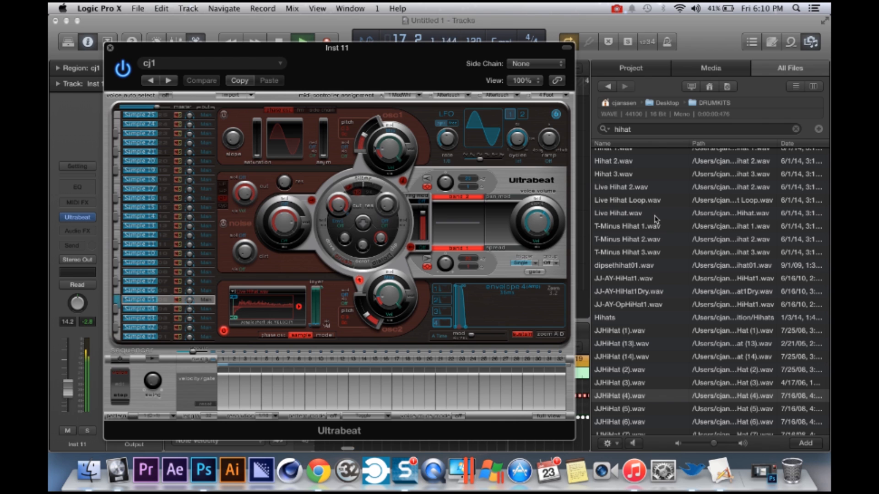
scroll(652, 220, up, 3)
drag(597, 213, 271, 307)
scroll(655, 264, up, 4)
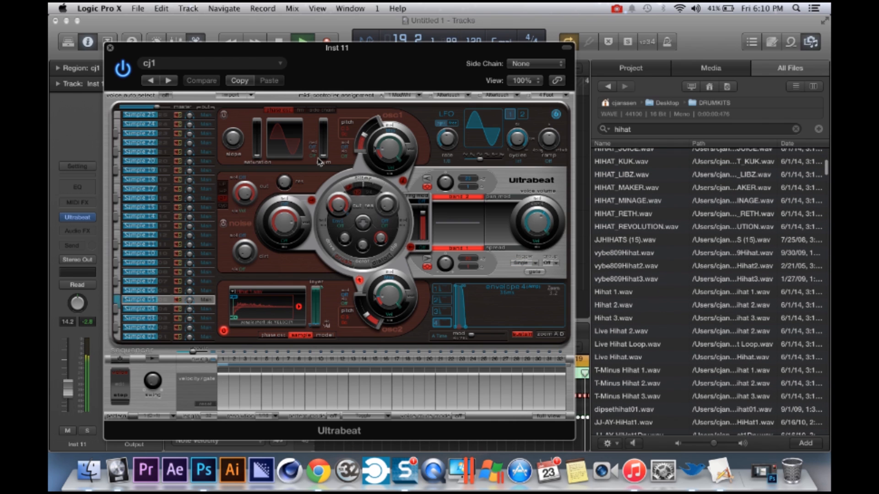
click(110, 49)
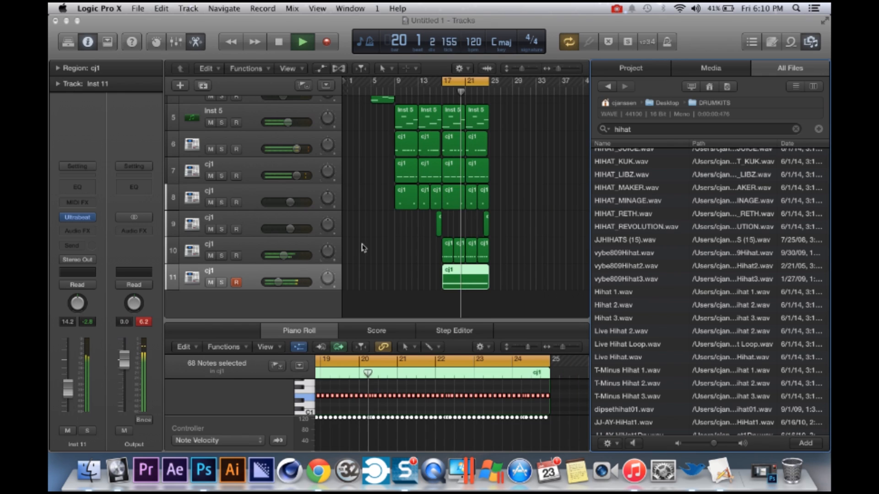
- Set track 11's volume to -12.6 dB, extend the cycle range back to bar 9 and stop playback after listening
drag(279, 287, 280, 286)
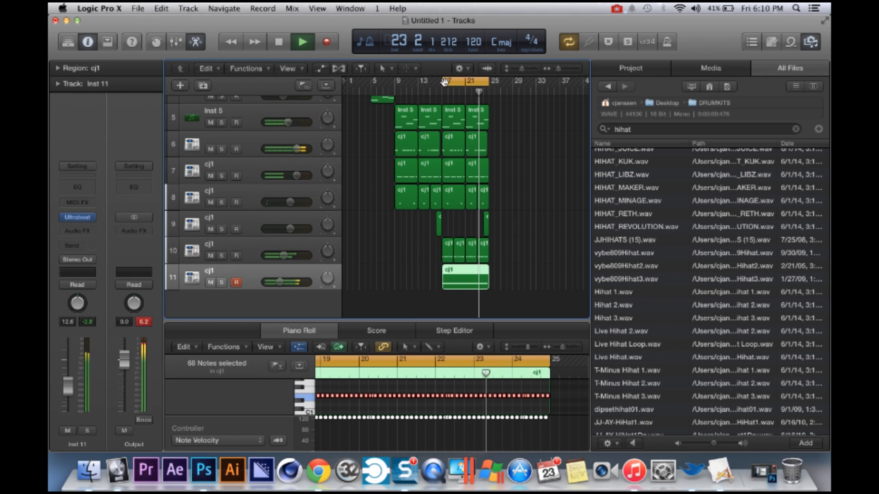
drag(443, 81, 395, 84)
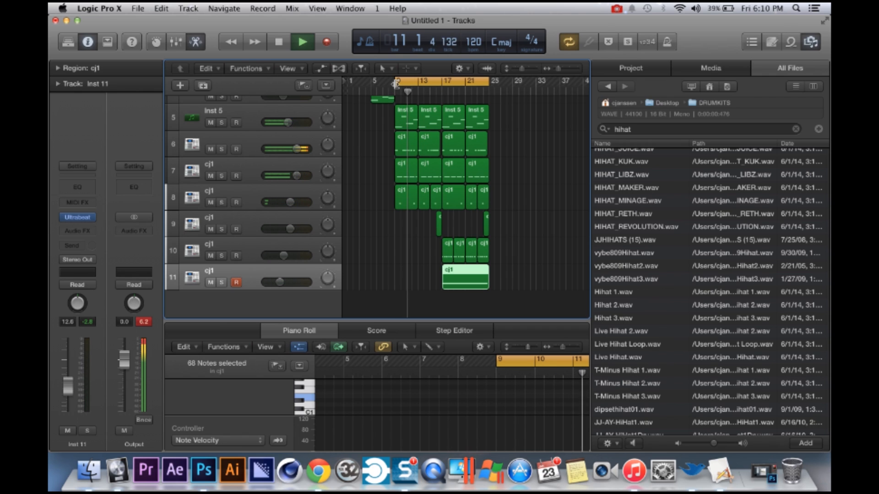
key(space)
- Add one new software instrument track directly below the Inst 5 track, with output 1 + 2
scroll(517, 240, up, 2)
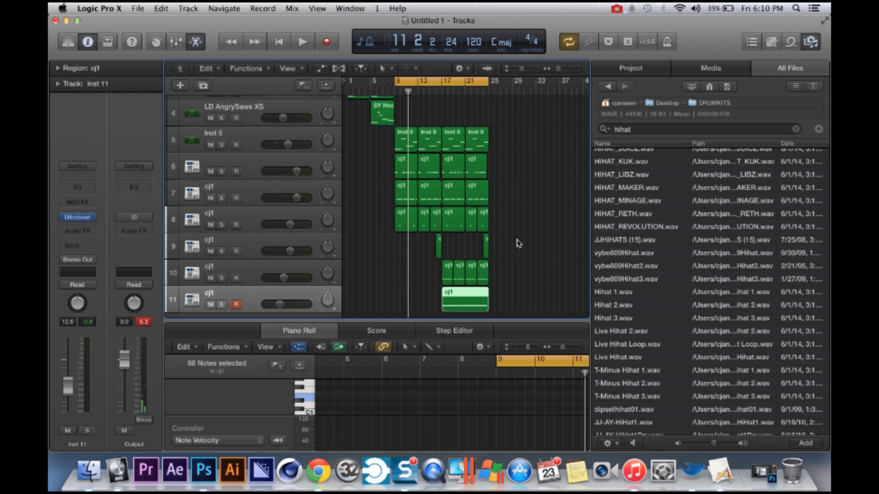
scroll(305, 191, up, 5)
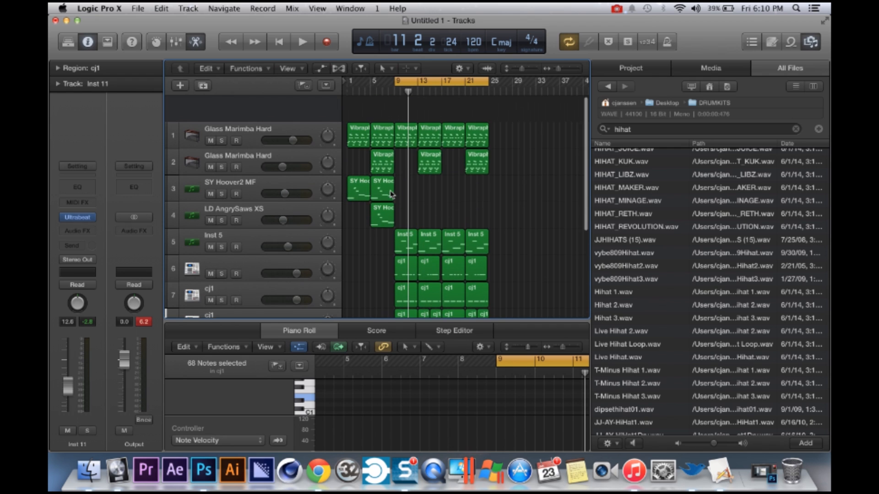
click(245, 214)
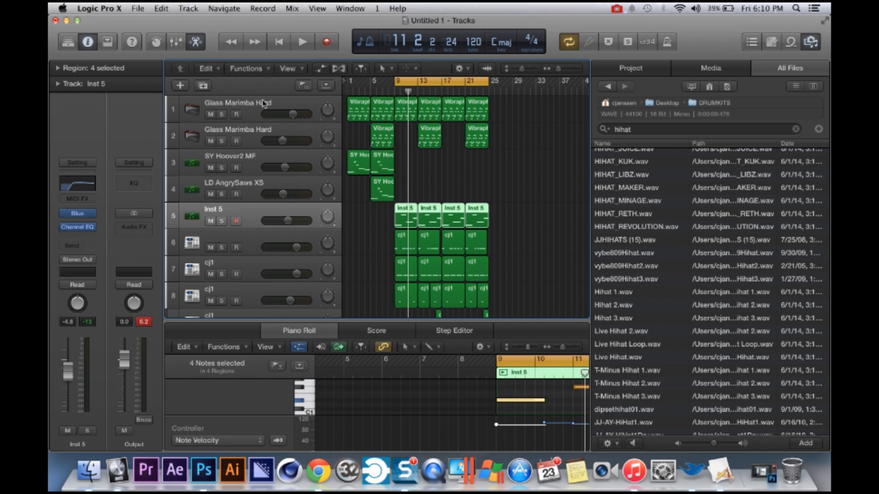
click(180, 86)
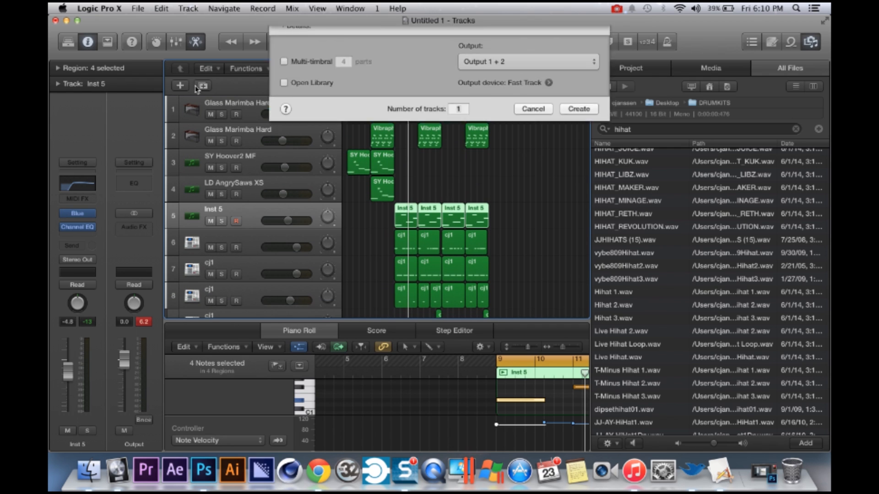
click(579, 178)
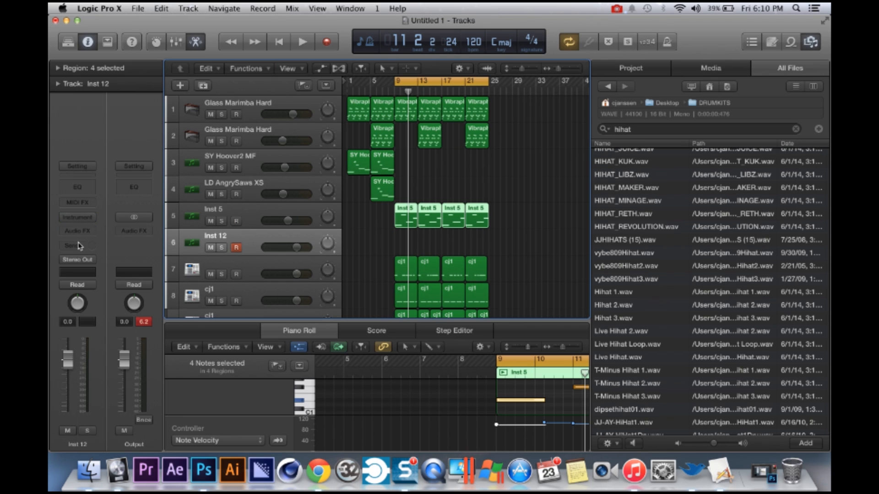
- Load a stereo EXS24 sampler with the sf instrument on the Inst 12 track and move its window clear of the tracks
click(93, 221)
mouse_move(130, 305)
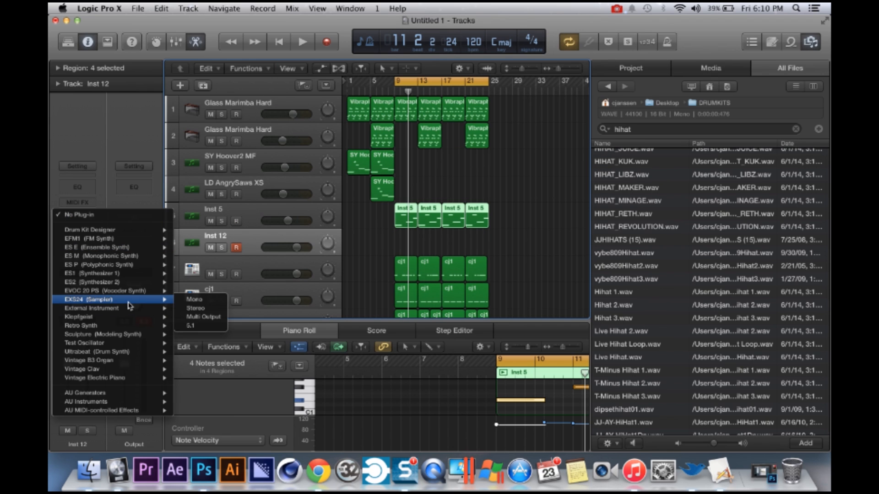
click(210, 308)
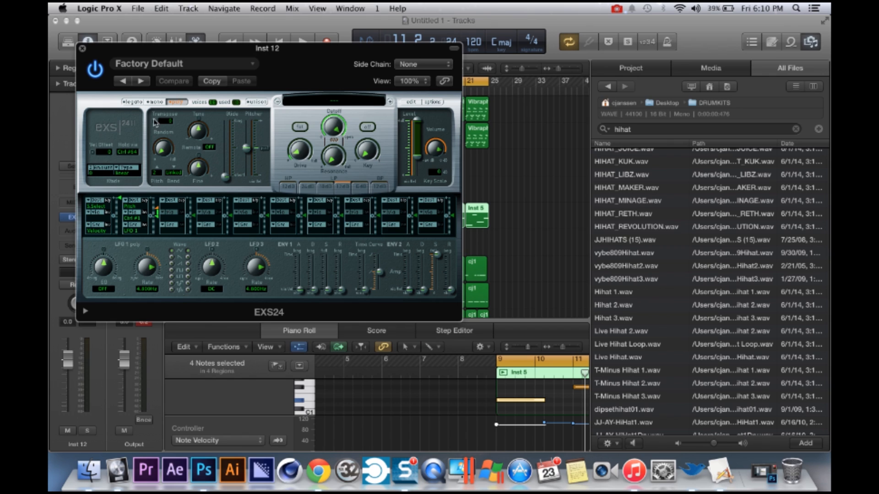
click(314, 108)
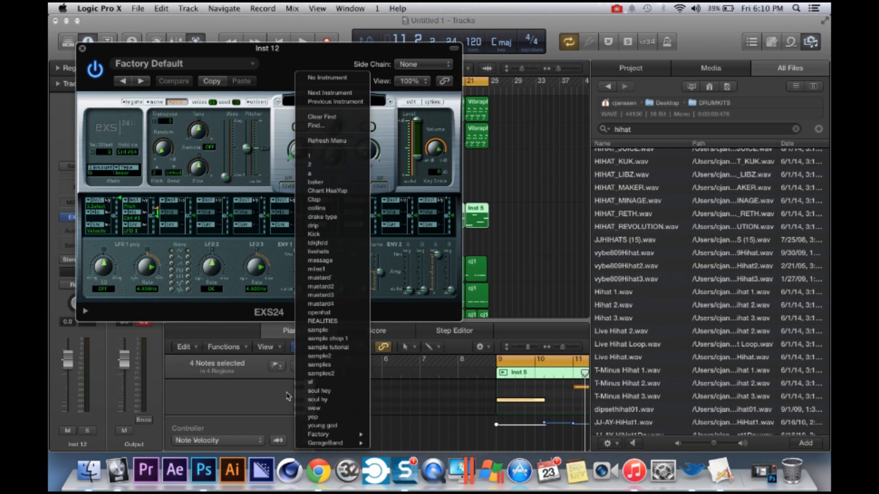
click(324, 385)
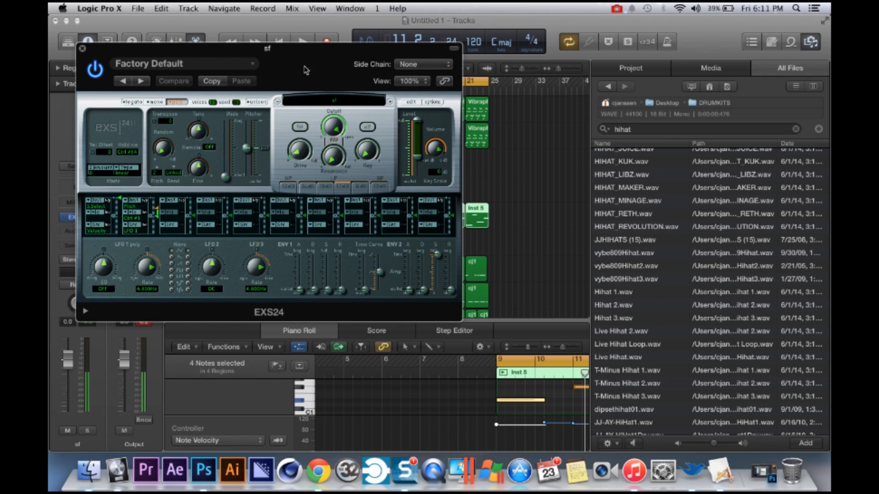
drag(306, 70, 312, 435)
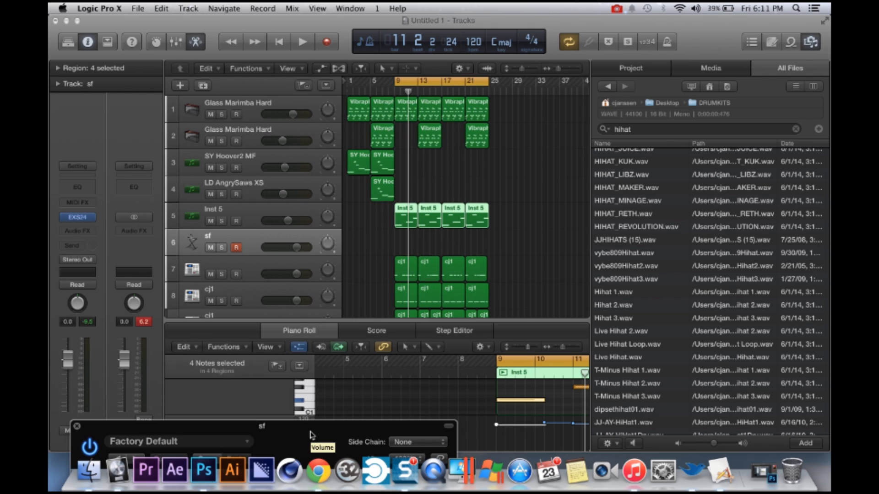
- Play through the cycled section and turn on the count-in and metronome click for recording the sf track
key(space)
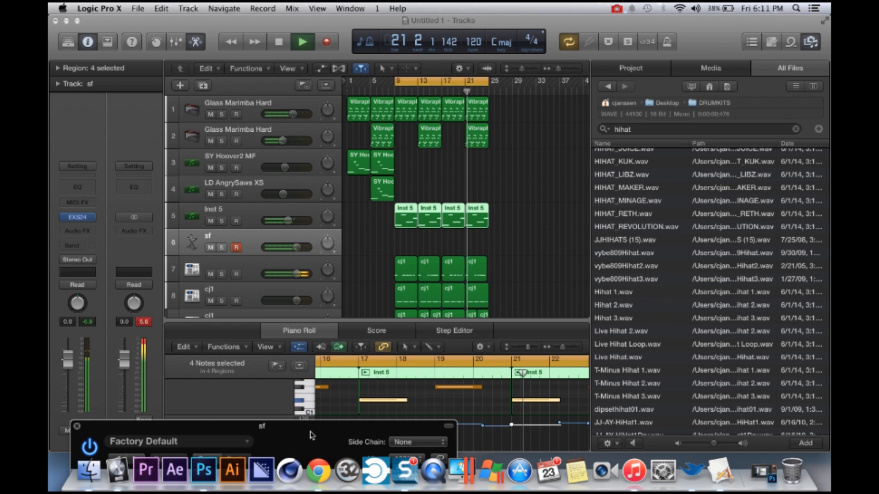
key(space)
key(r)
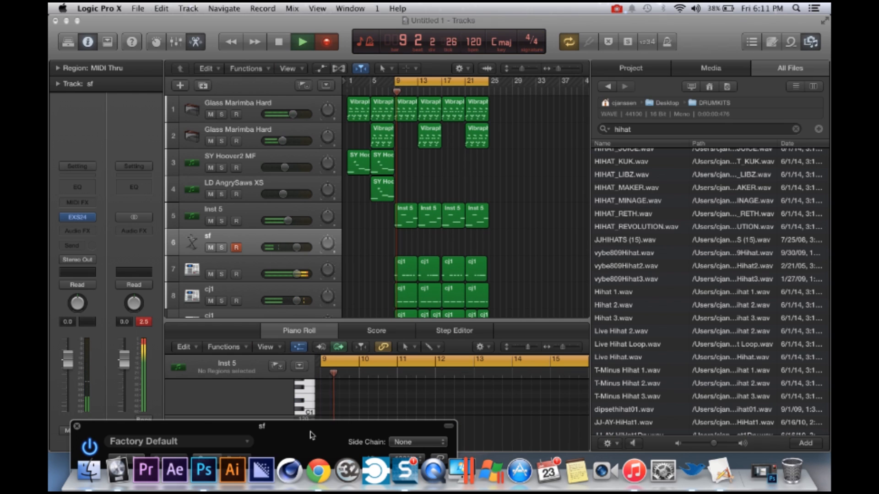
key(space)
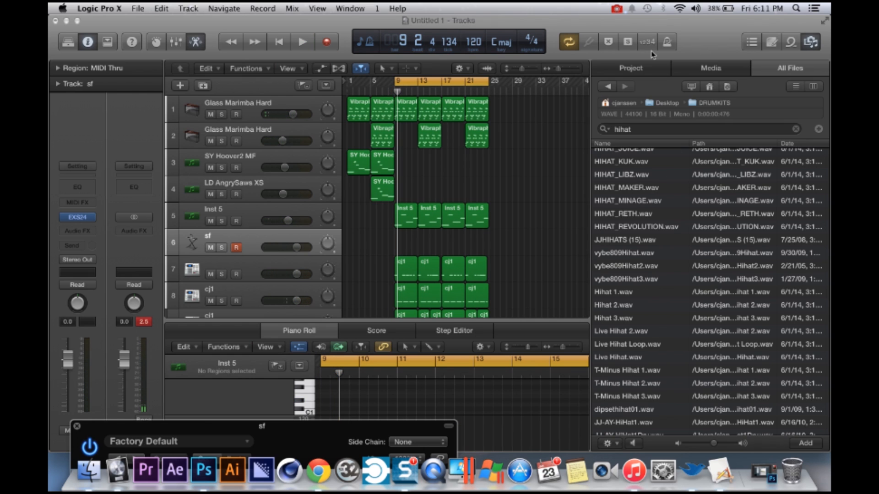
key(space)
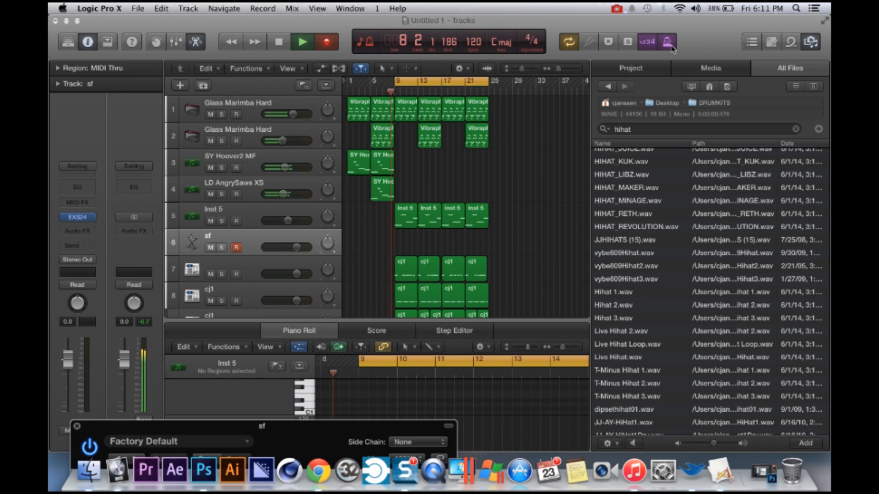
key(space)
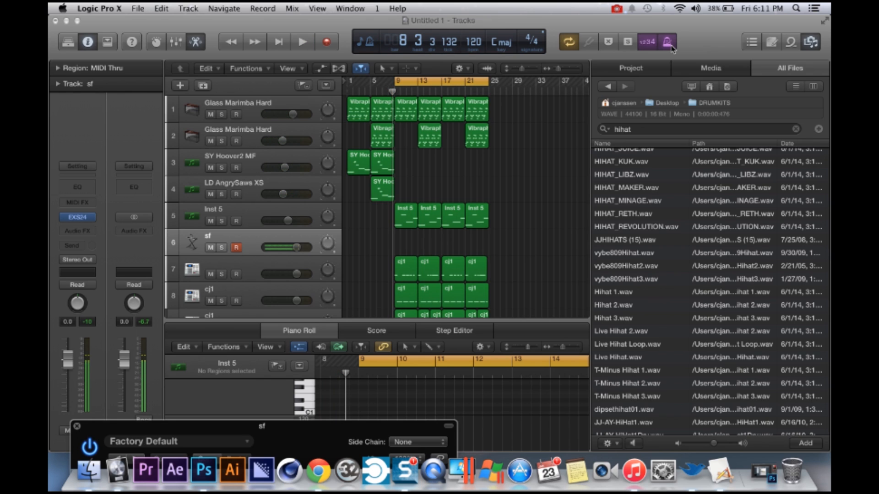
- Try recording several takes of the sf part from around bar 9, discarding each one
key(space)
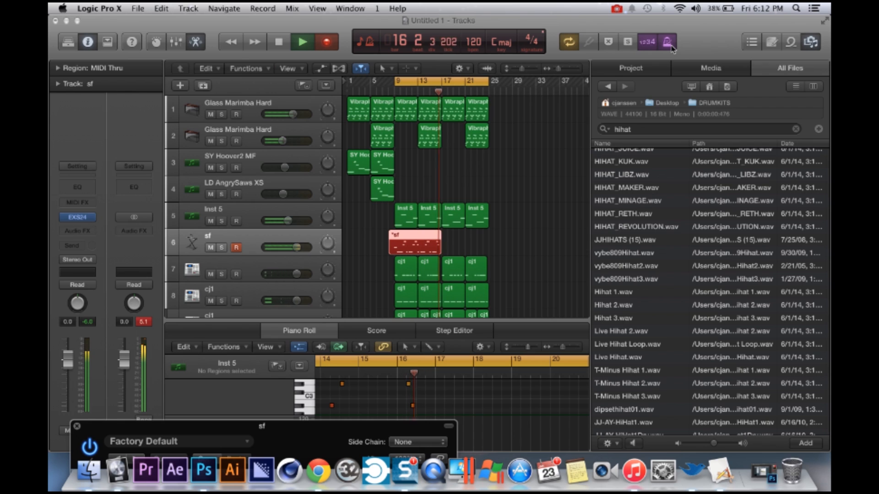
key(space)
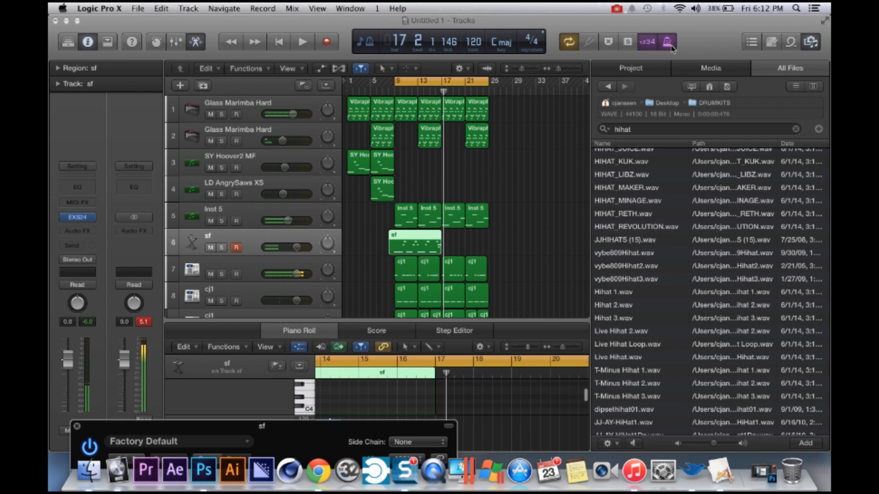
key(super+z)
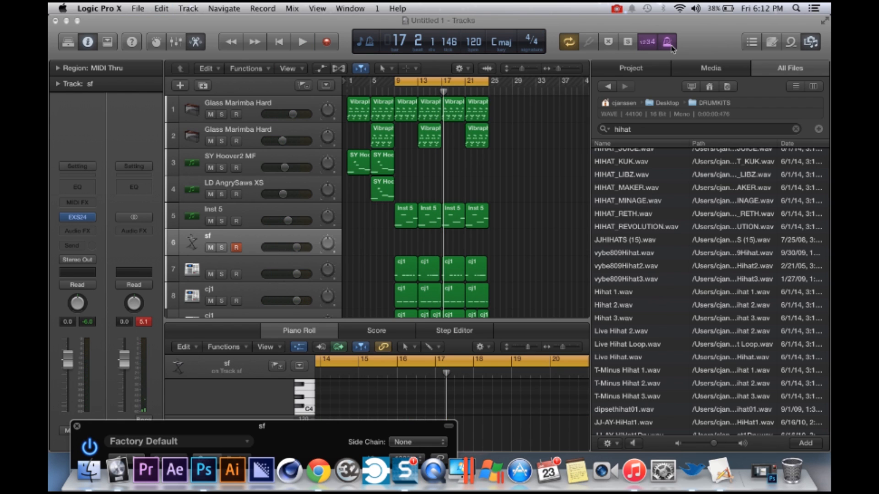
key(r)
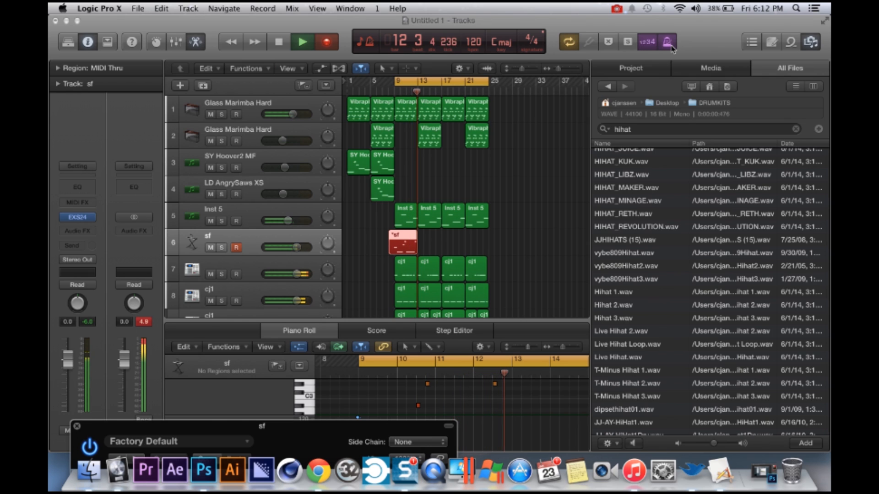
key(space)
key(super+z)
key(r)
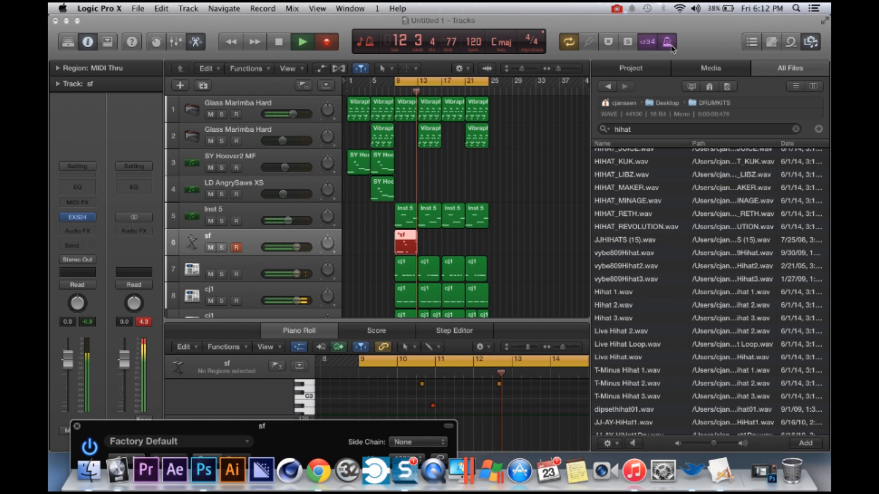
key(space)
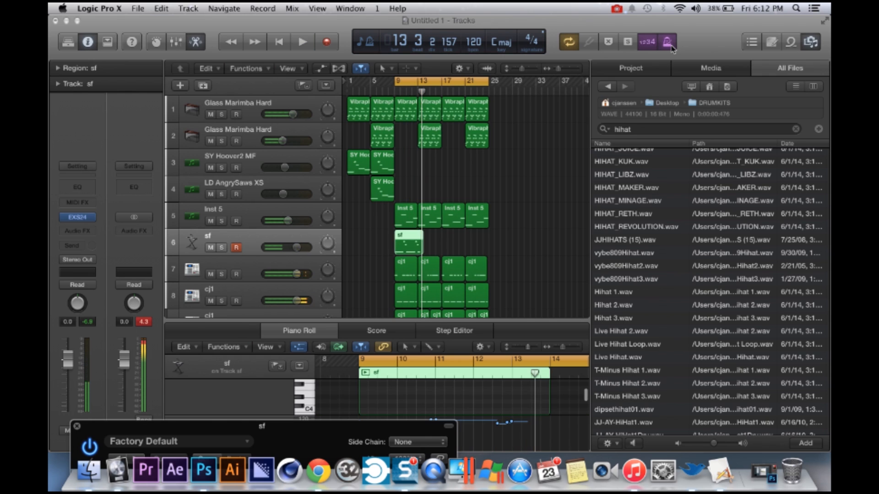
key(Delete)
key(r)
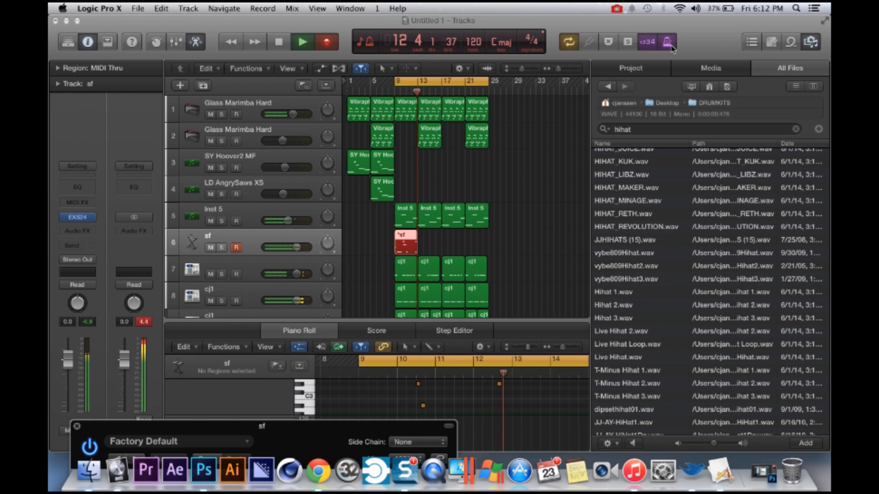
key(space)
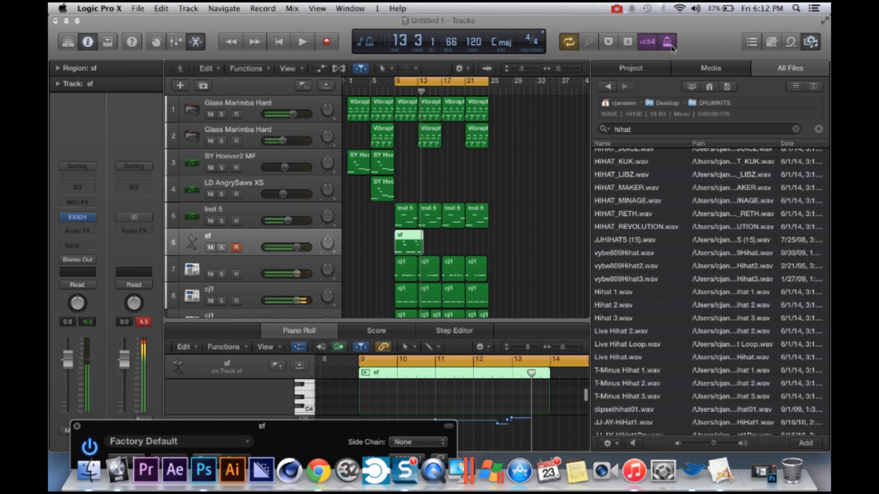
key(super+z)
- Record an sf part starting at bar 9 and trim the recorded region so it ends at bar 13
key(r)
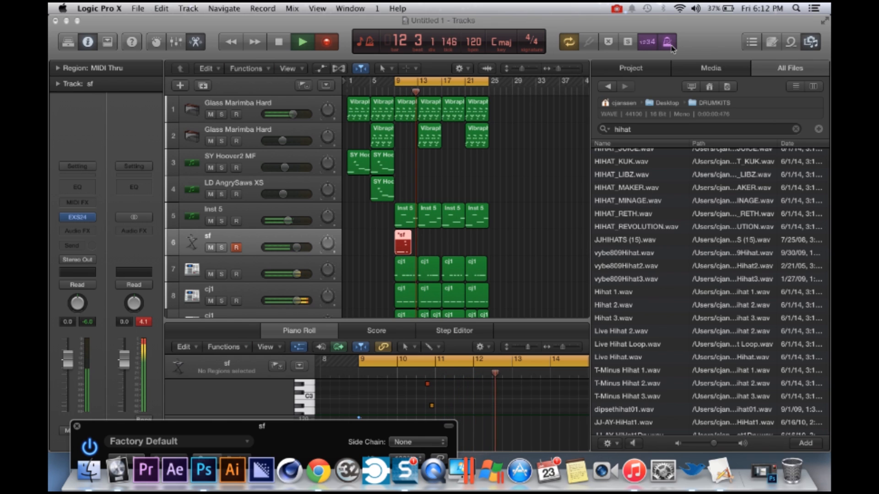
key(space)
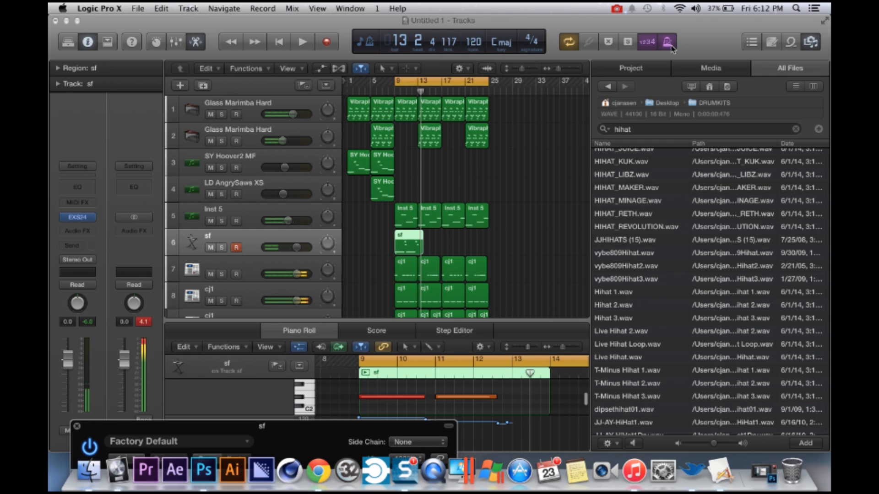
key(super+Right)
key(super+Right)
key(super+Right)
key(super+Right)
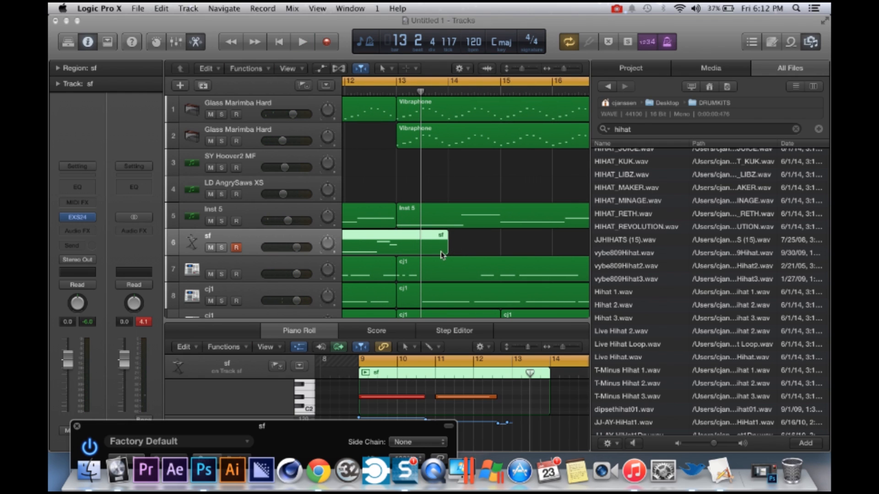
click(446, 247)
drag(421, 244, 385, 251)
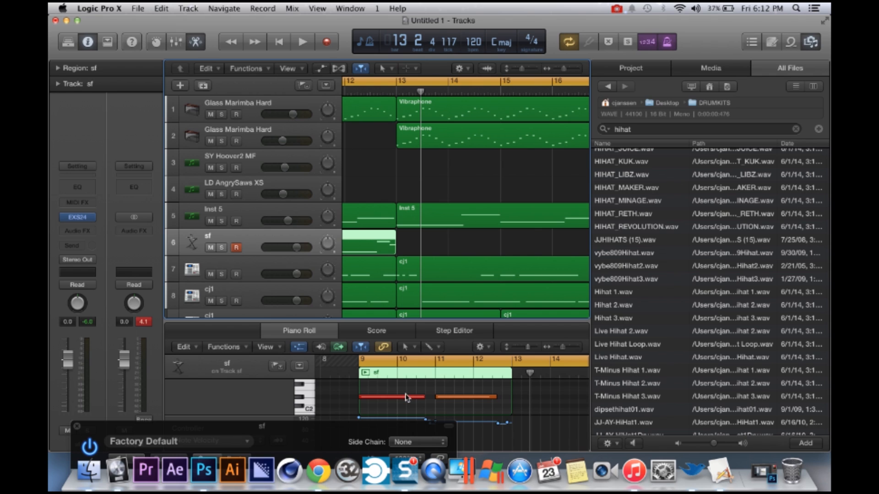
- Select all notes in the sf region and raise the sf track's volume to +2.5 dB during playback
key(super+a)
key(space)
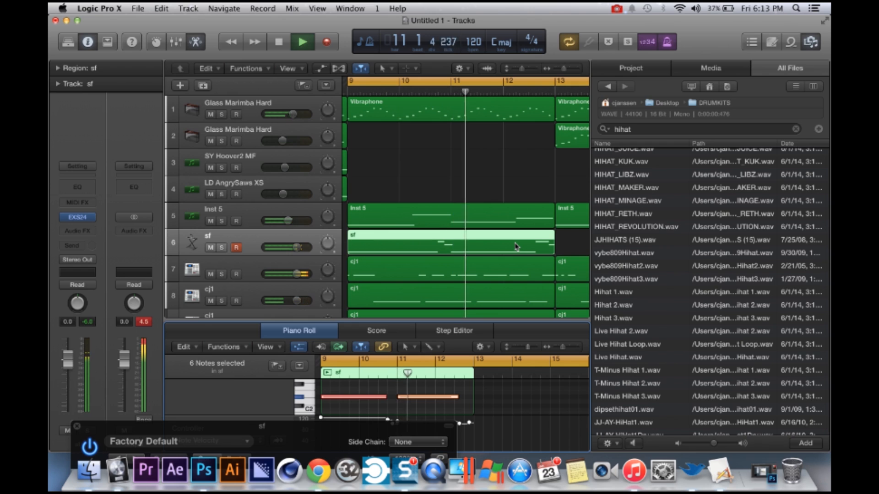
drag(297, 247, 302, 248)
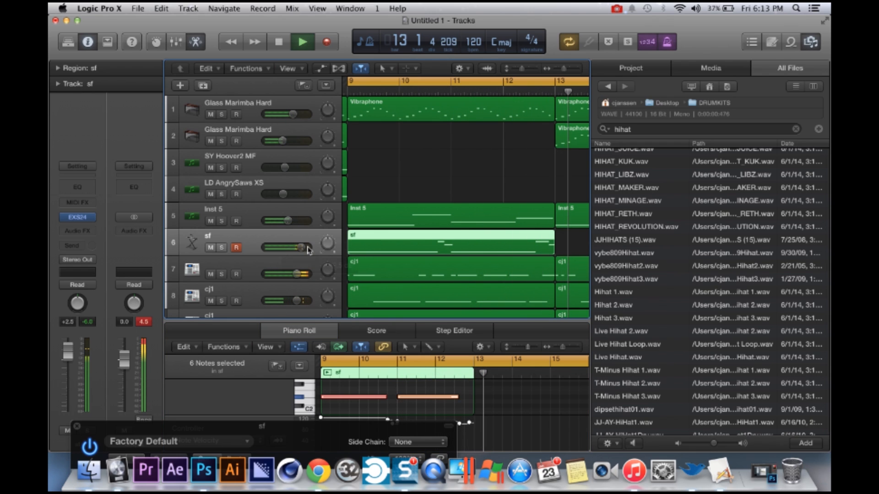
key(space)
- Place a copy of the sf region at bar 13 and play the cycled section
drag(566, 90, 555, 92)
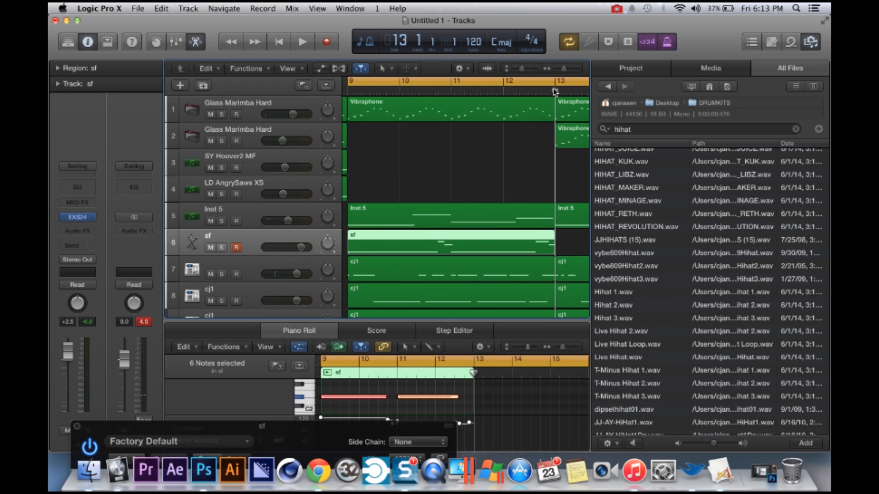
key(space)
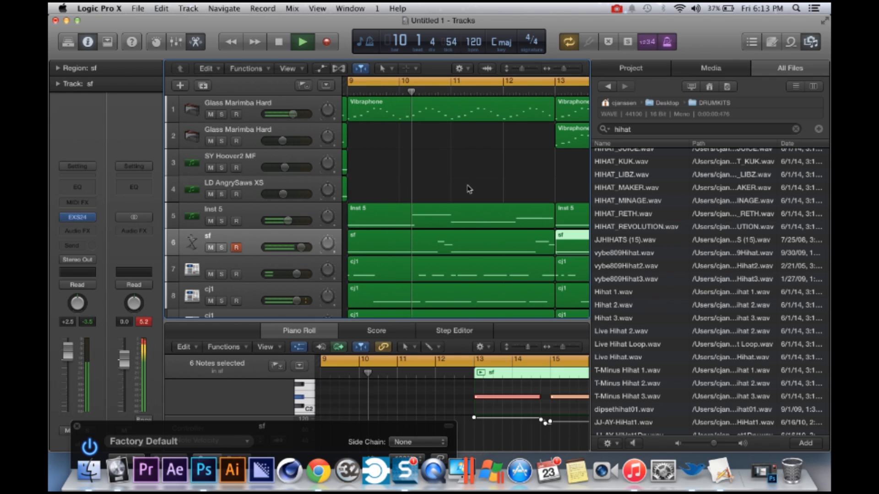
scroll(469, 189, down, 10)
scroll(469, 189, up, 4)
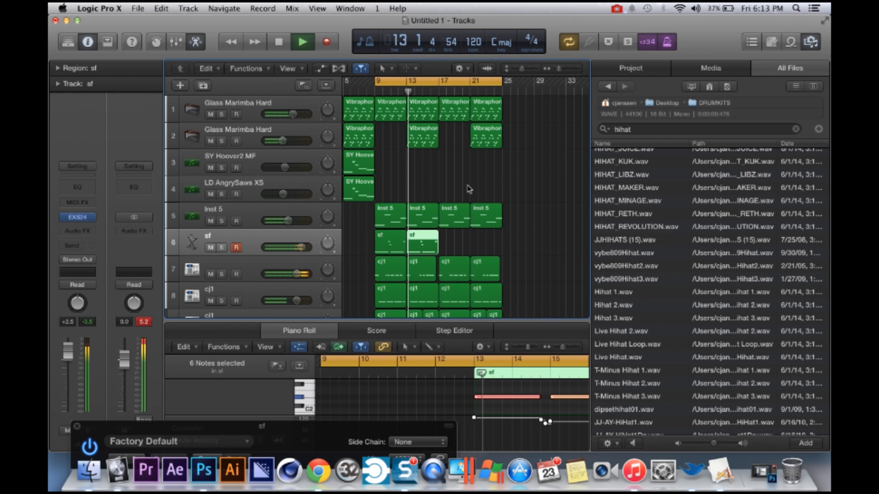
- Level the velocities of all notes in the sf region at bar 13 and play it back
key(space)
click(540, 411)
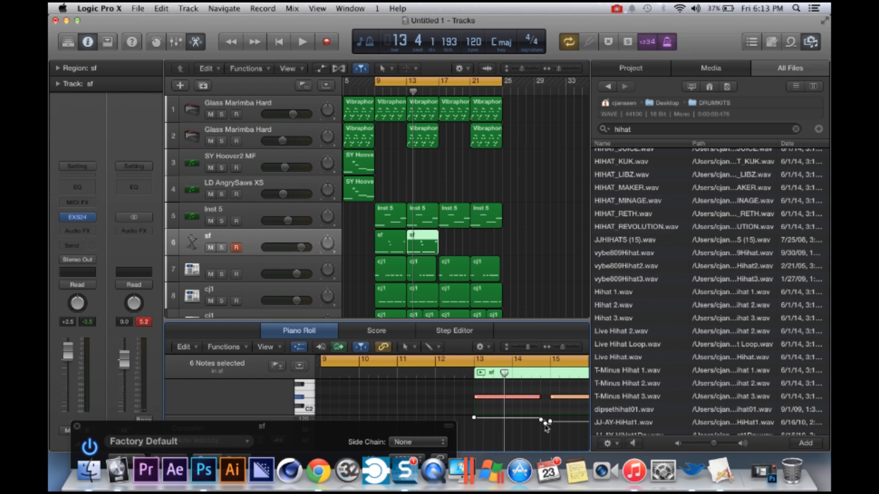
scroll(522, 403, right, 2)
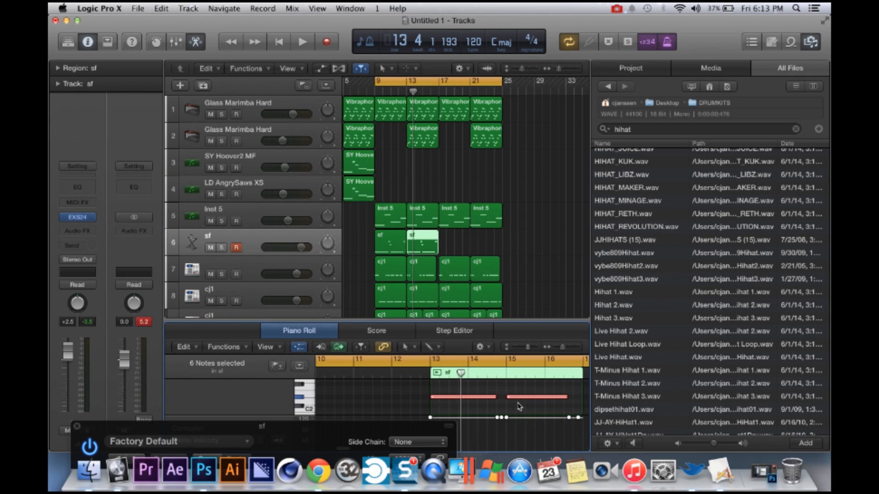
key(space)
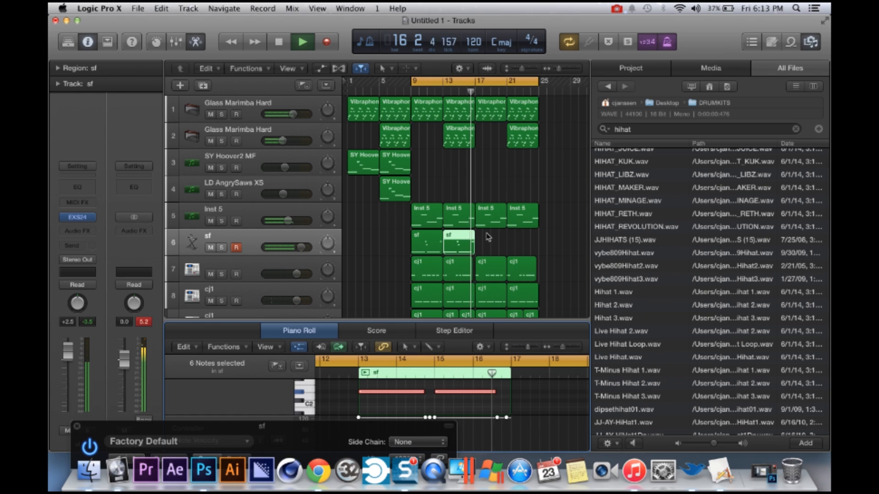
key(space)
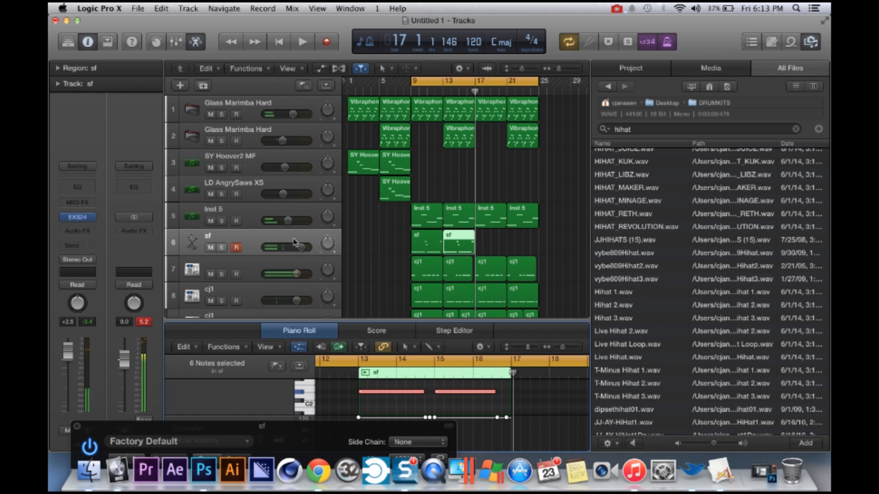
- Duplicate the sf track with its settings and paste copies of both sf regions onto it from bar 17
click(294, 243)
key(super+d)
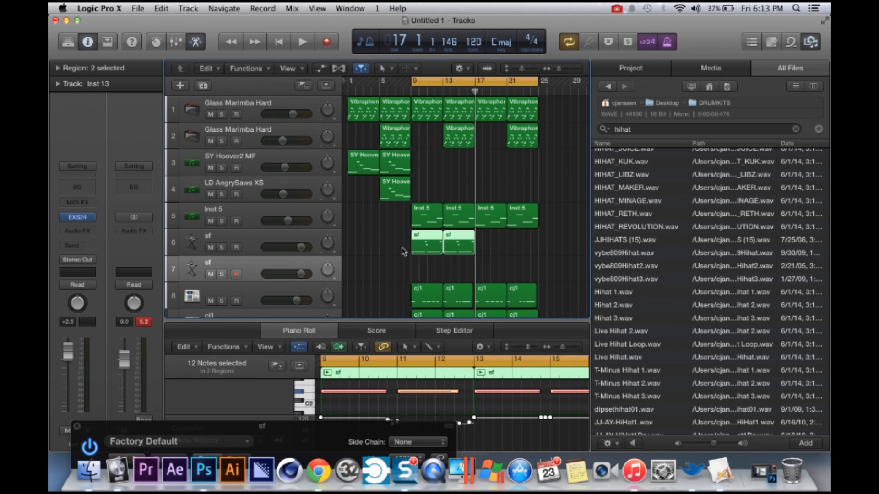
key(super+v)
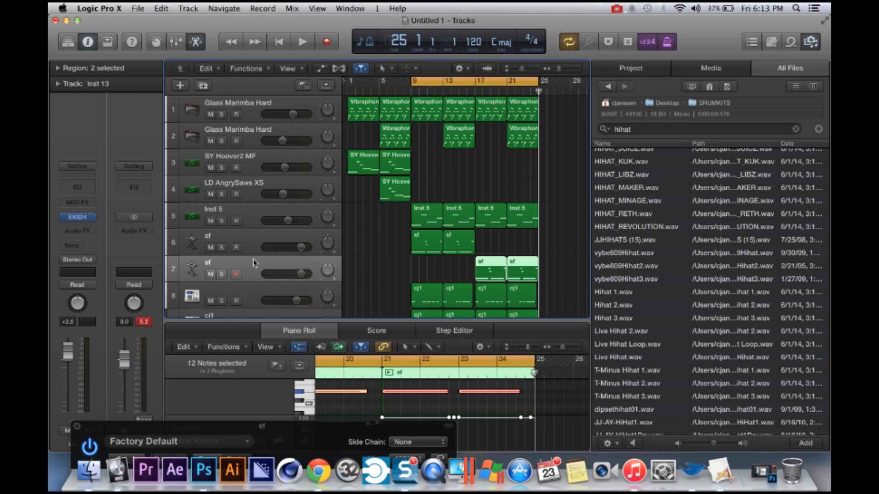
- Raise the glide in the duplicated sf track's EXS24, cycle bars 17 to 25, and play that section back
click(79, 218)
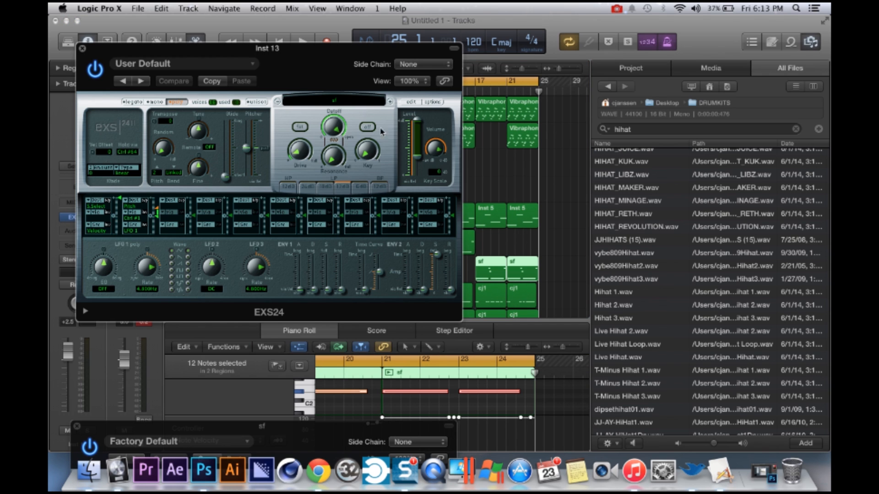
drag(332, 65, 343, 107)
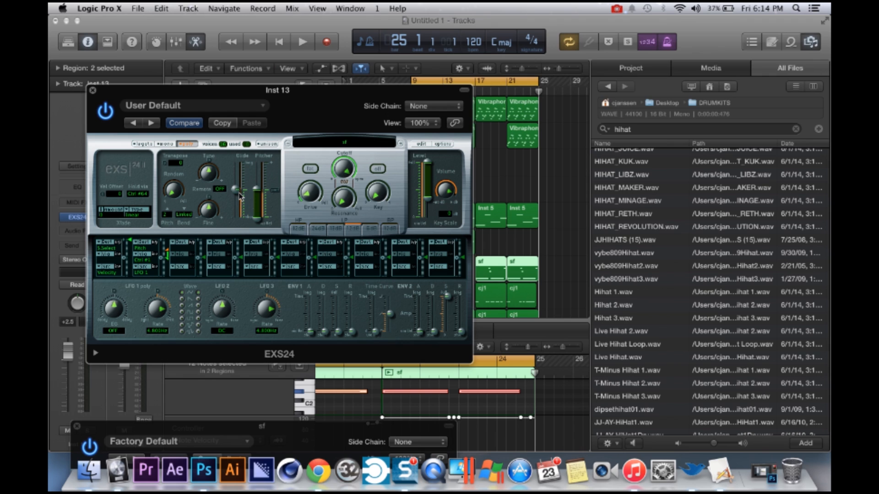
click(487, 83)
click(483, 81)
click(477, 82)
drag(477, 83, 540, 84)
key(space)
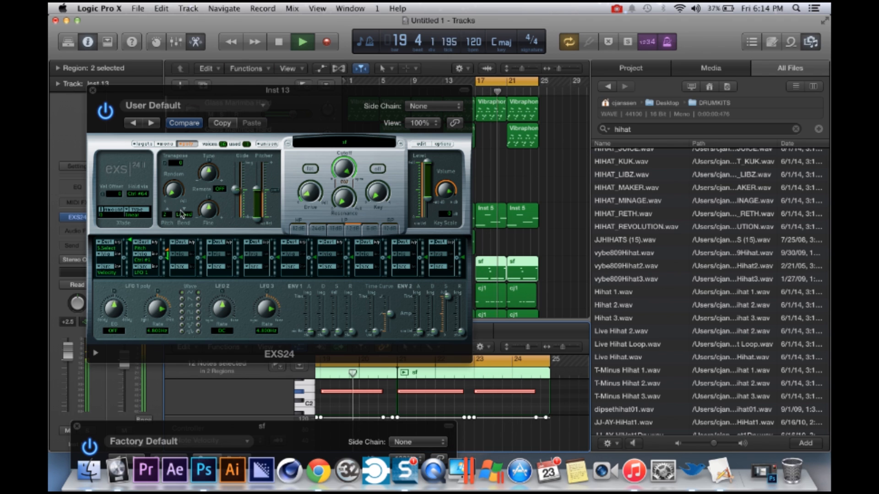
click(93, 91)
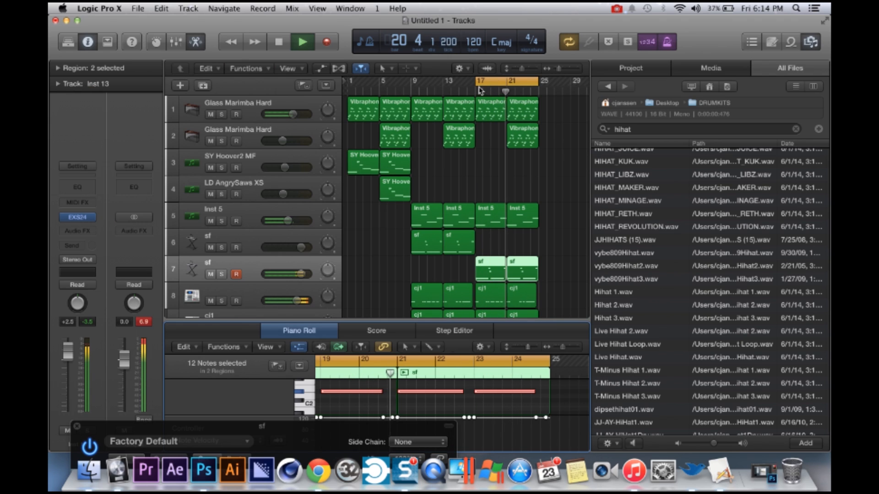
- Extend the cycle start back to bar 9 and delete the last two notes of the duplicated sf track's region ending at bar 25
drag(480, 90, 415, 88)
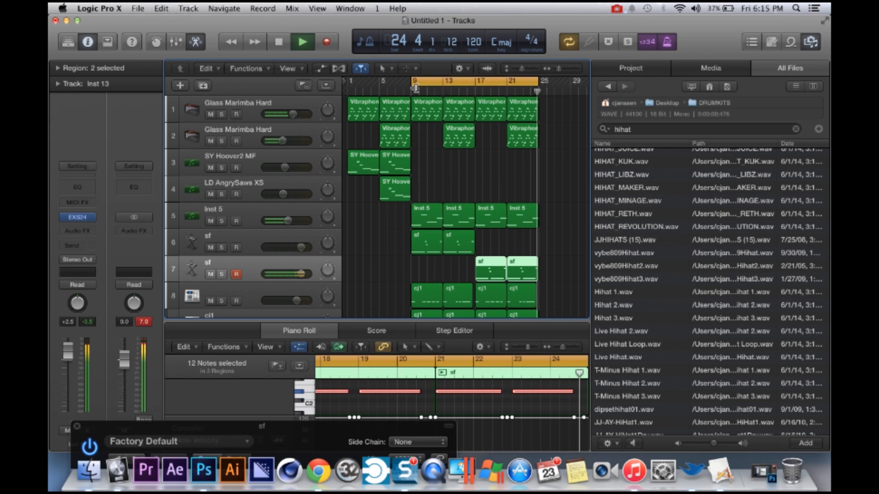
key(space)
key(super+Right)
key(super+Right)
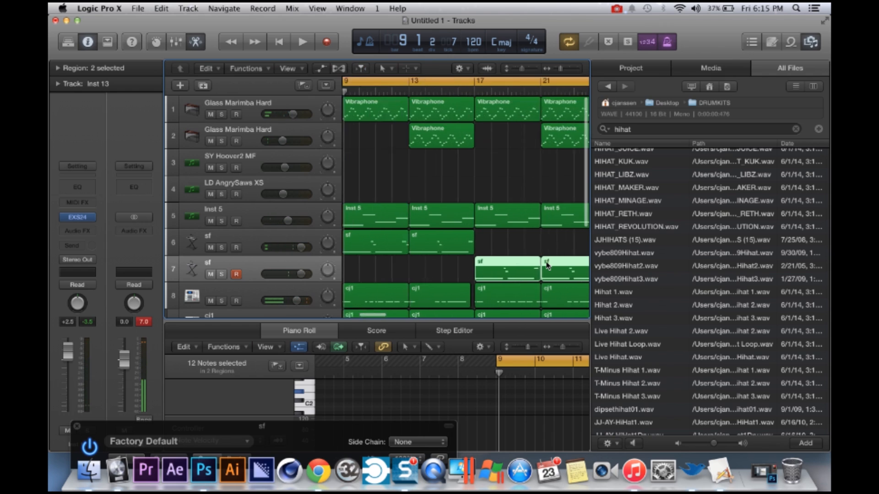
scroll(545, 266, right, 8)
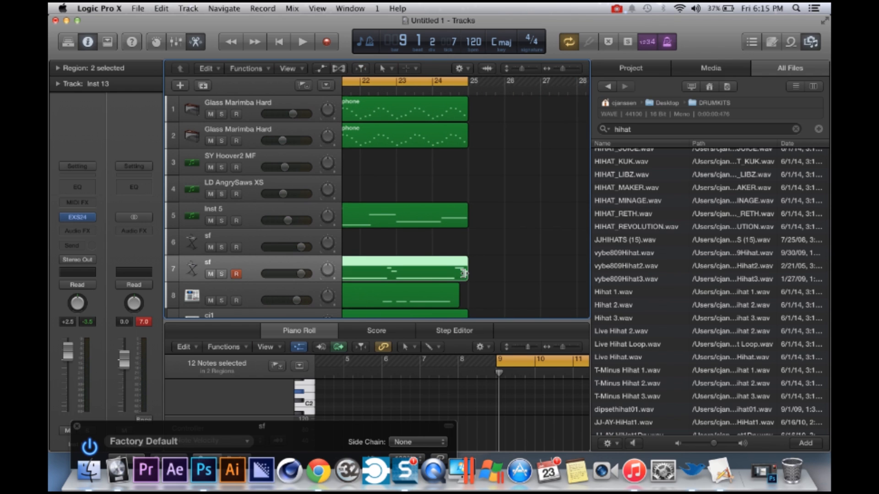
drag(451, 274, 463, 275)
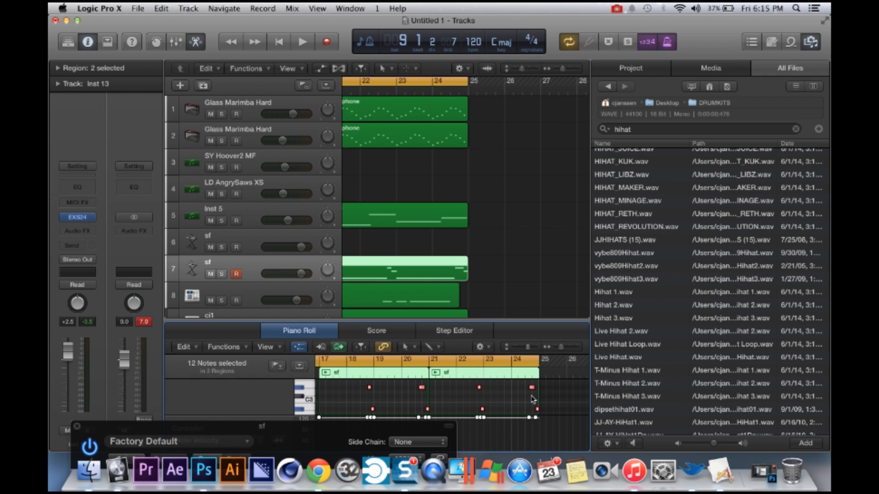
drag(546, 414, 530, 388)
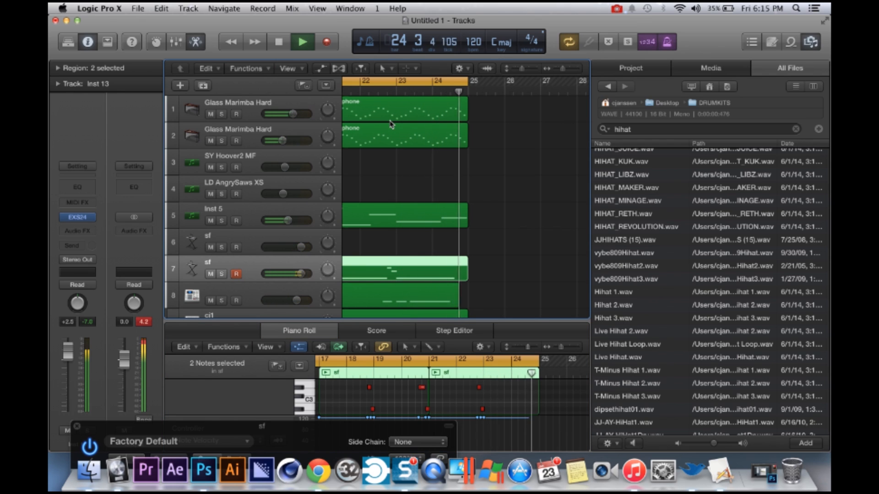
- Record a short three-note sf fill at bar 24 on the duplicated sf track and stop recording
click(409, 91)
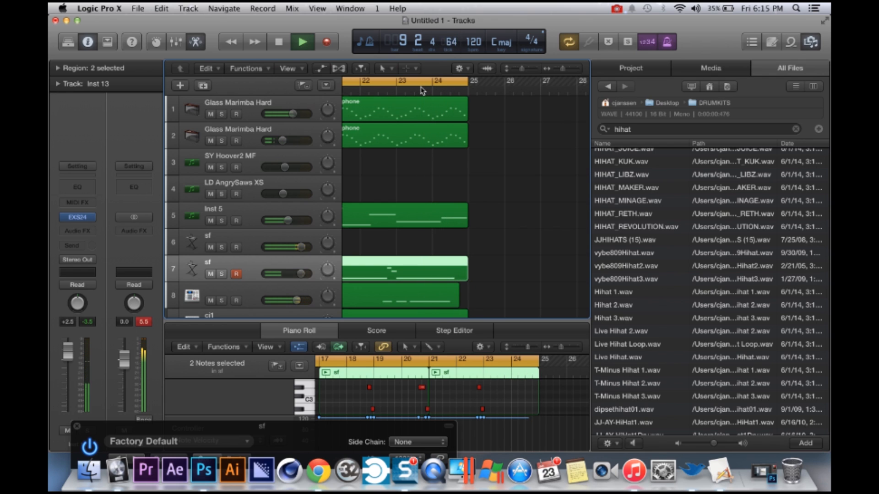
key(r)
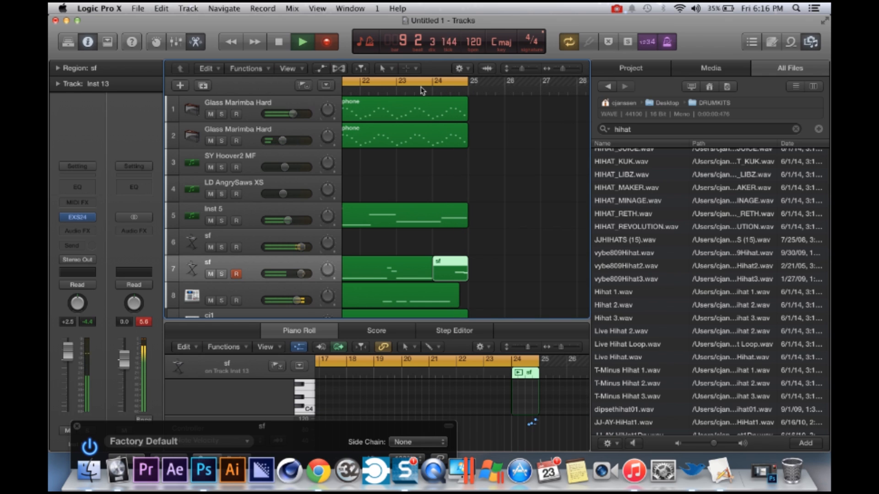
key(space)
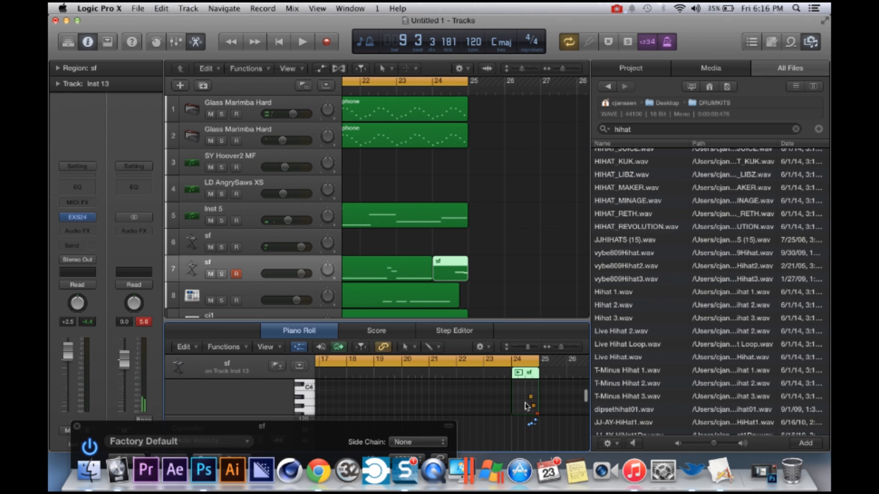
- Level the velocities of the three notes in the sf region at bar 24 during playback, closing the floating plug-in window
key(space)
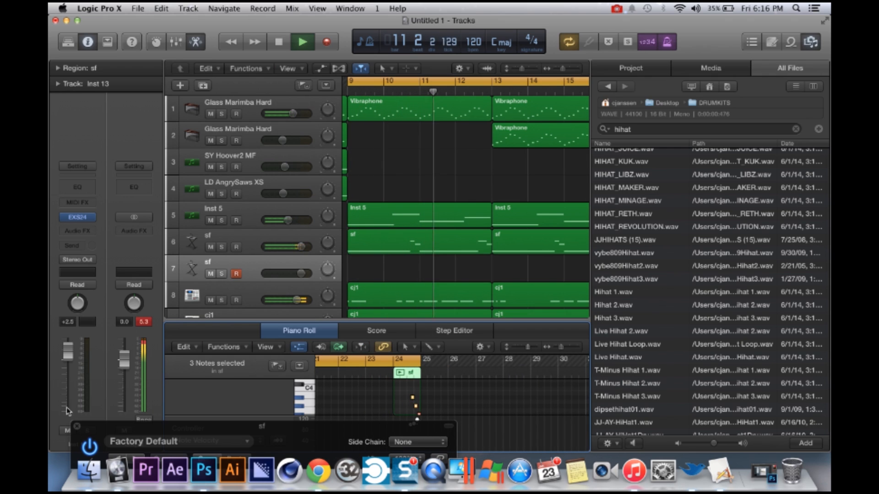
click(77, 427)
drag(410, 425, 401, 291)
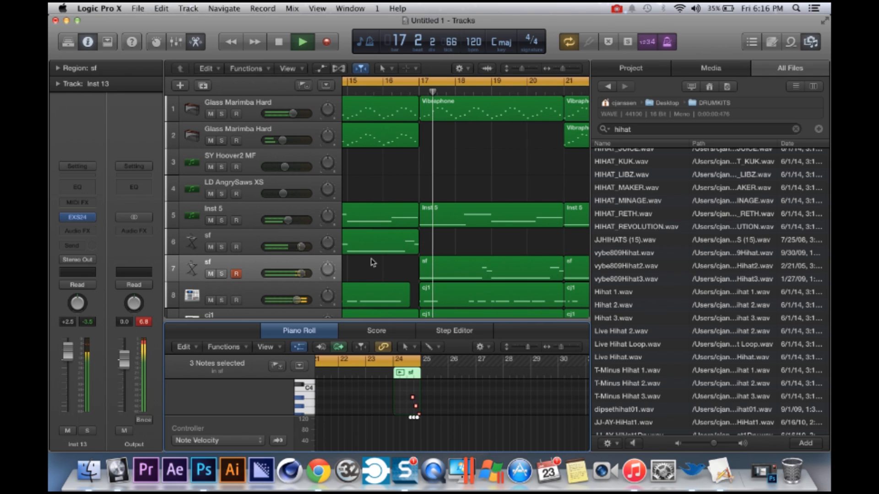
- Raise the volumes of cj1 tracks 12 and 13 slightly and play the beat from bar 17
scroll(373, 262, down, 5)
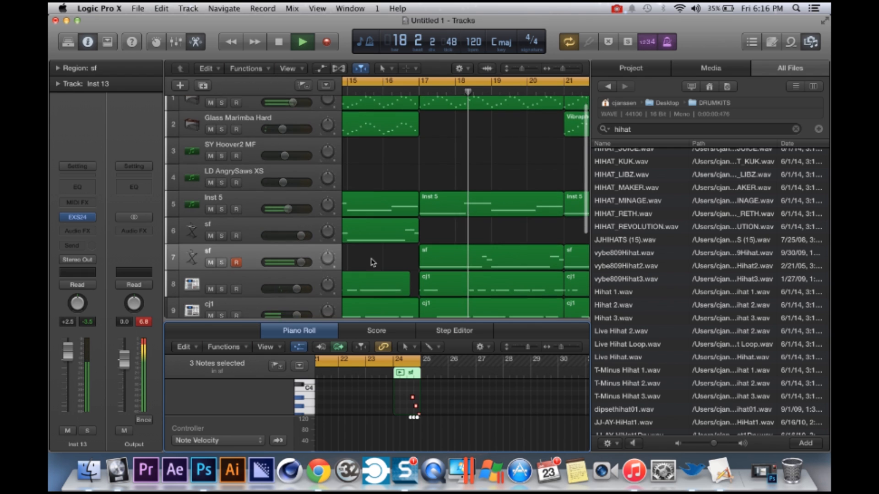
scroll(372, 260, down, 2)
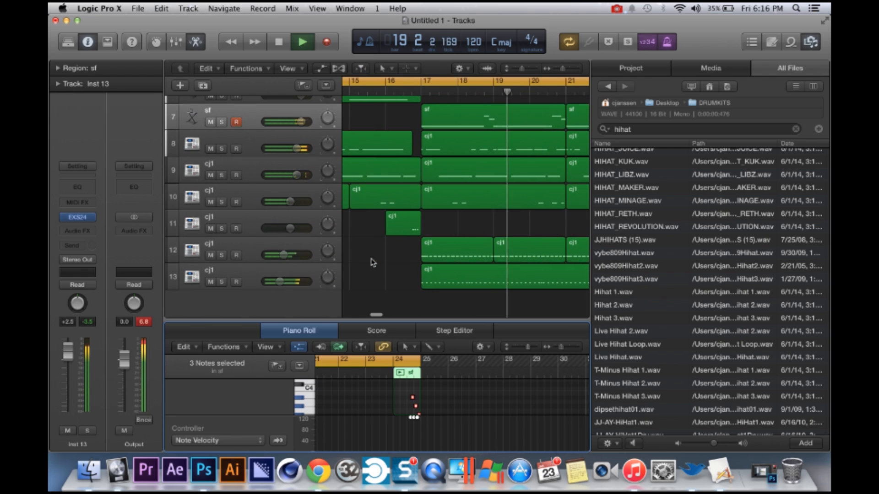
key(space)
drag(280, 283, 288, 256)
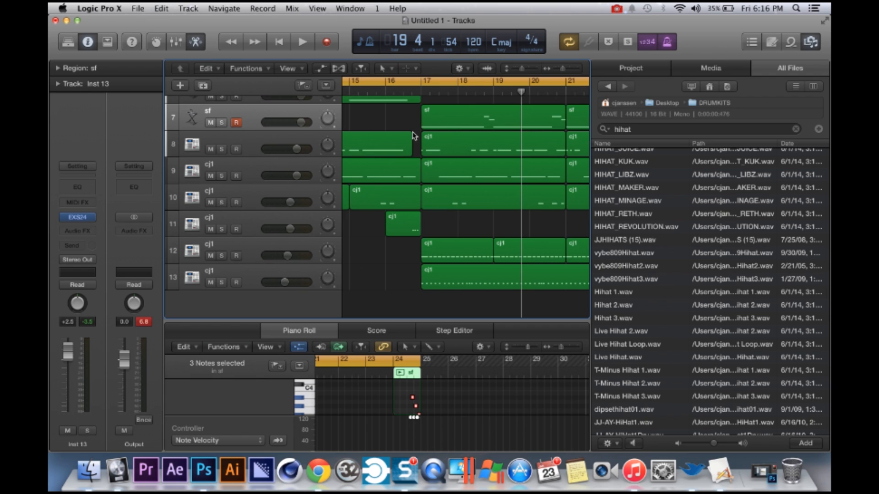
click(420, 85)
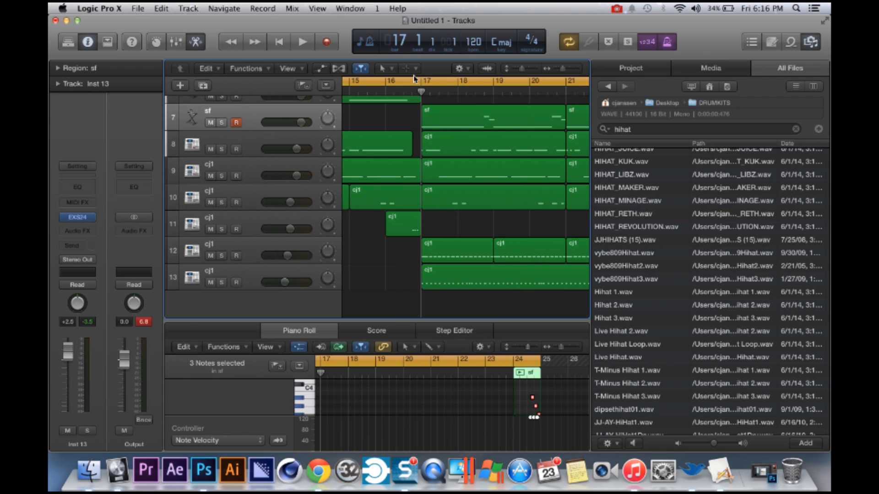
click(414, 84)
key(space)
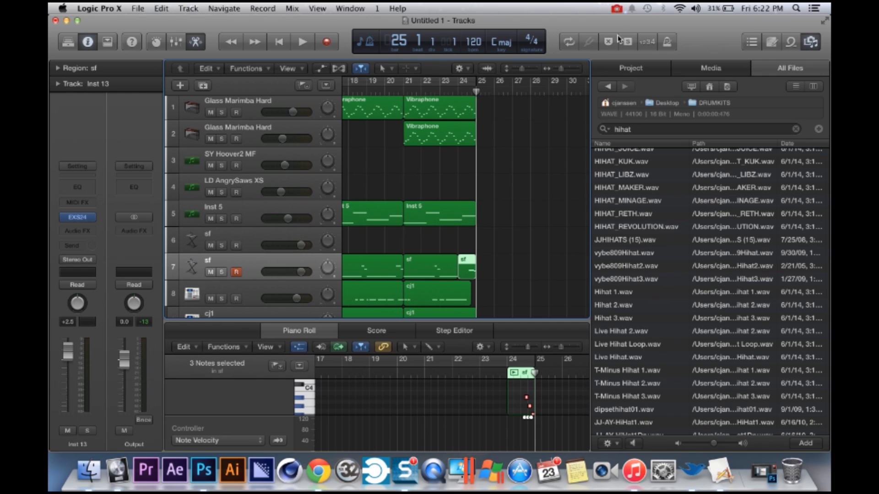
- Repeat the three Vibraphone regions of both Glass Marimba Hard tracks from bar 25 and return the playhead to bar 25
drag(511, 154, 354, 115)
key(super+r)
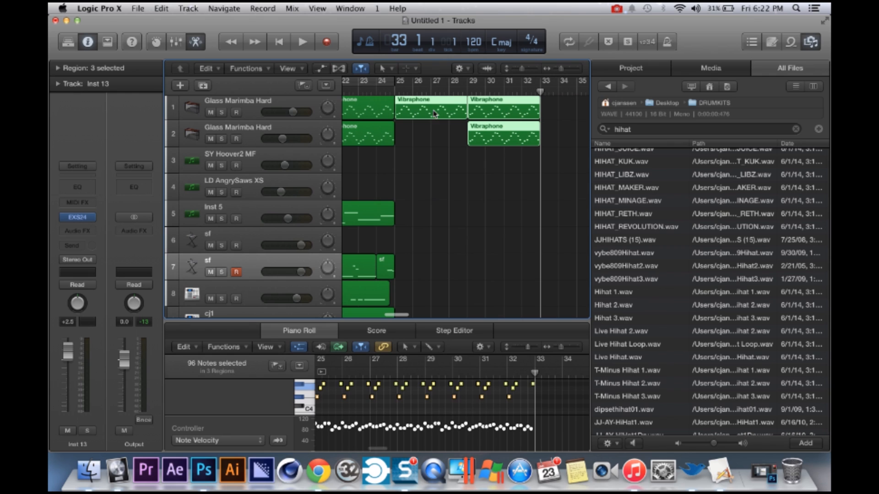
drag(540, 93, 405, 90)
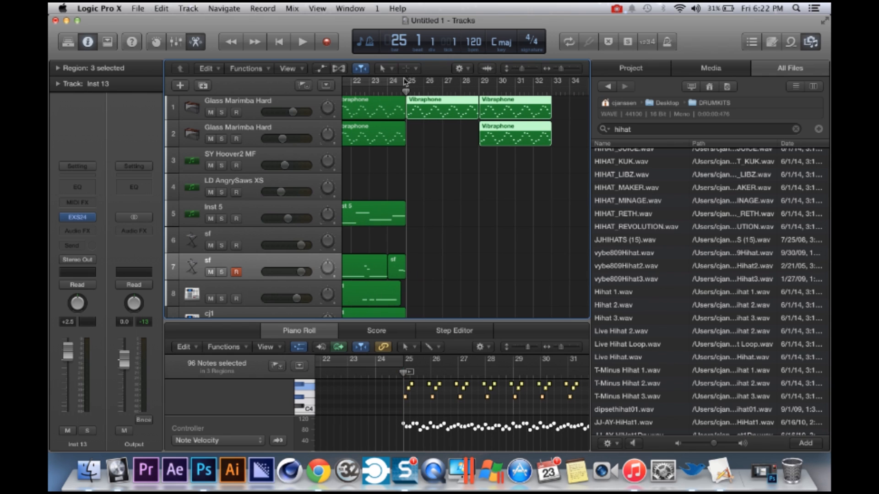
scroll(381, 206, up, 1)
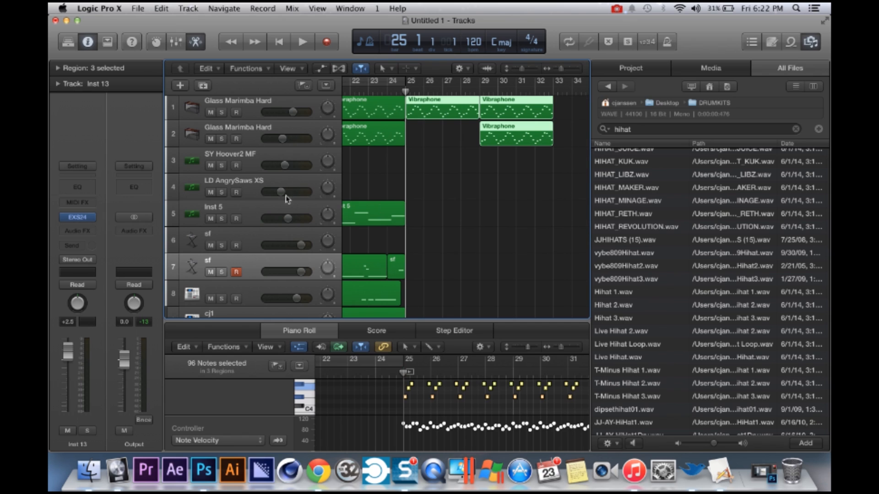
- Create a software instrument track below Inst 5 and load Tone2 RayBlaster as its instrument
click(259, 219)
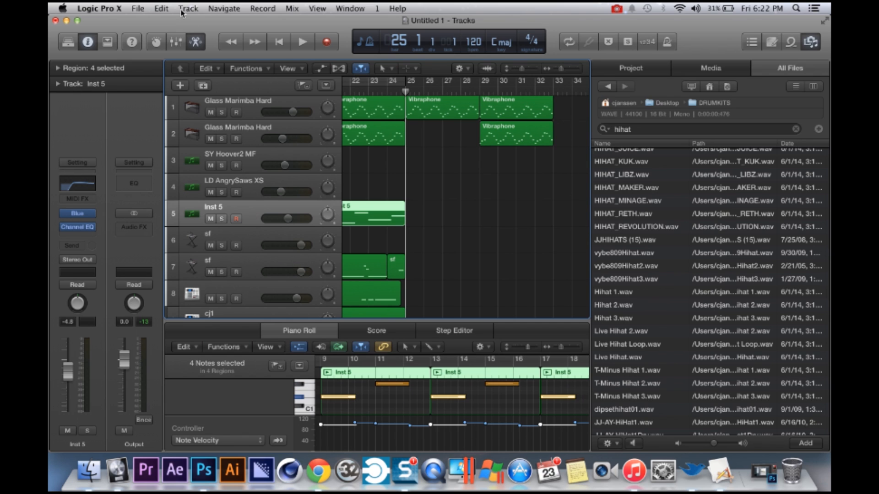
click(179, 86)
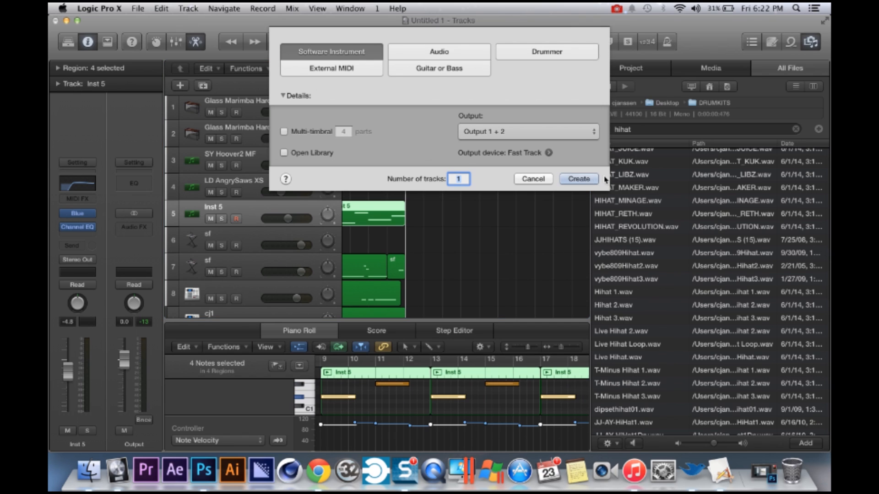
click(579, 179)
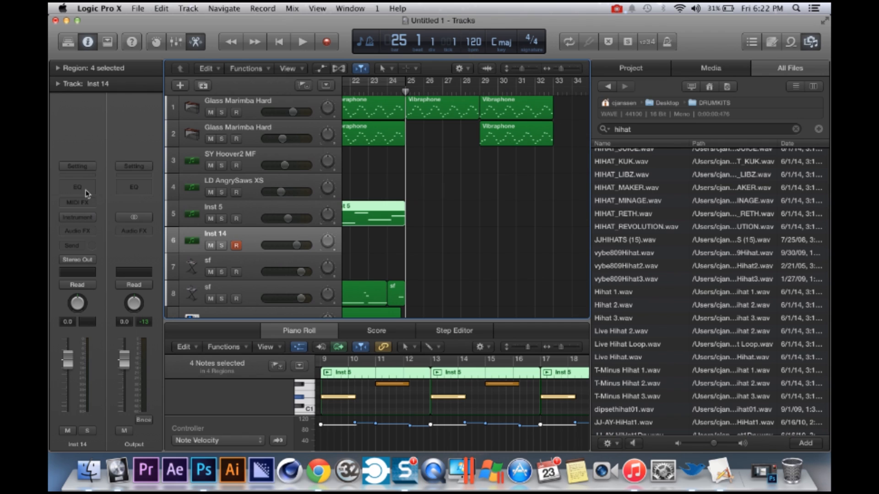
click(92, 218)
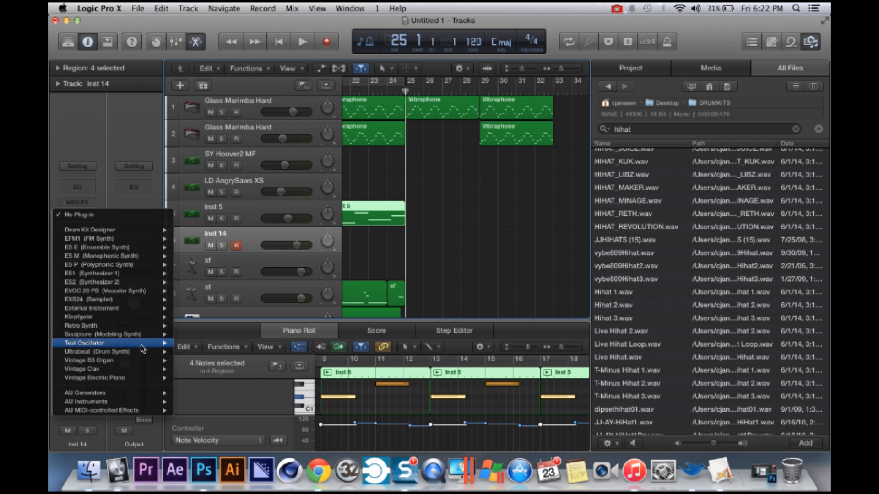
mouse_move(142, 402)
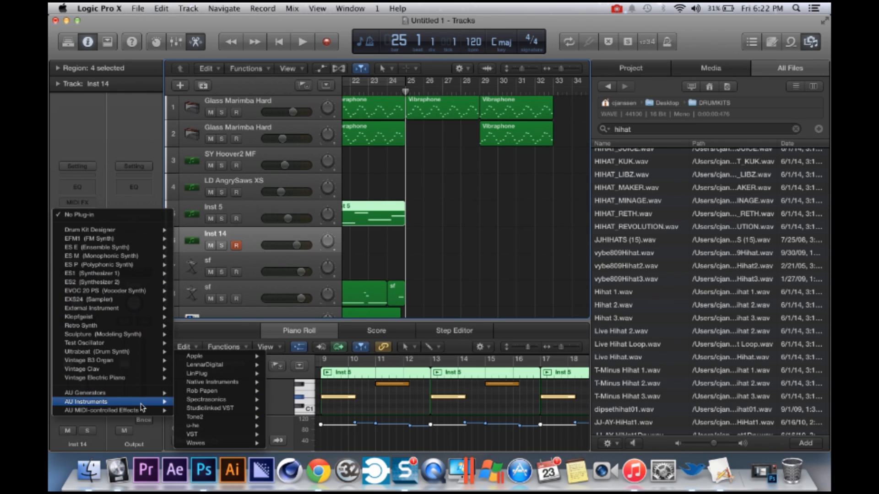
mouse_move(250, 418)
mouse_move(312, 437)
click(375, 434)
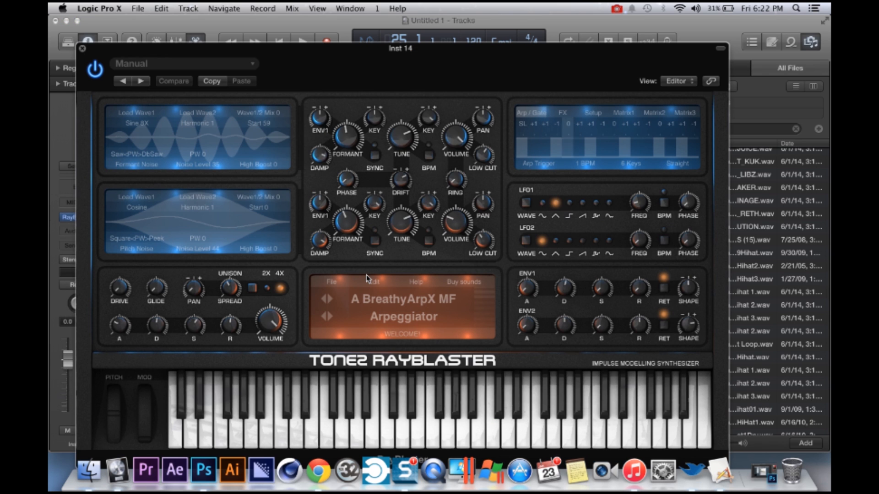
- Switch RayBlaster's sound category from Arpeggiator to Lead
drag(439, 71, 438, 44)
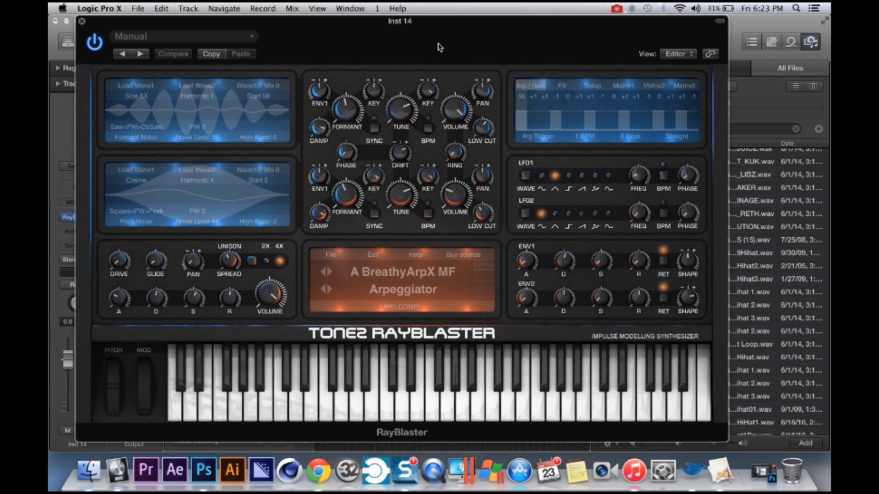
click(402, 289)
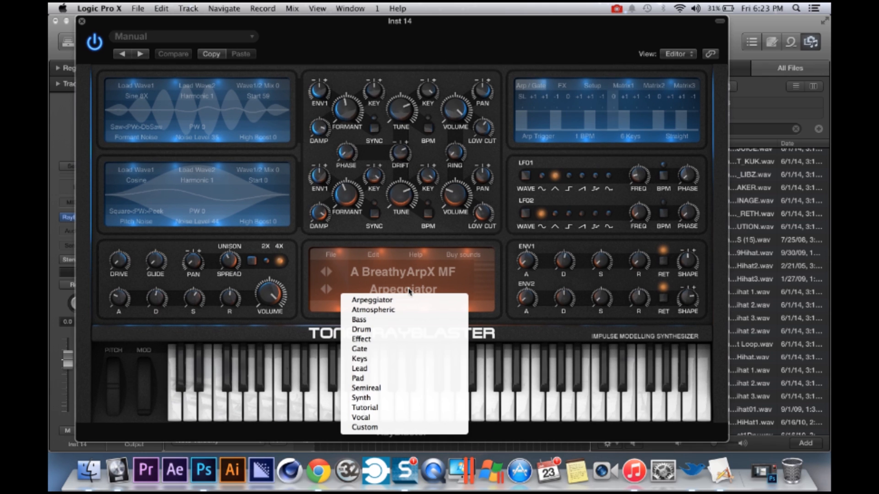
click(397, 373)
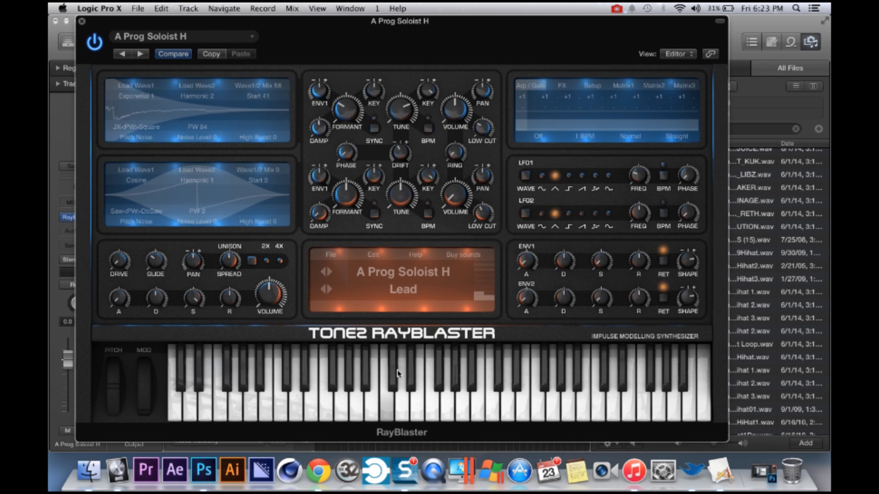
- Step forward through RayBlaster's Lead presets and load Geisha MxS
click(330, 272)
click(329, 272)
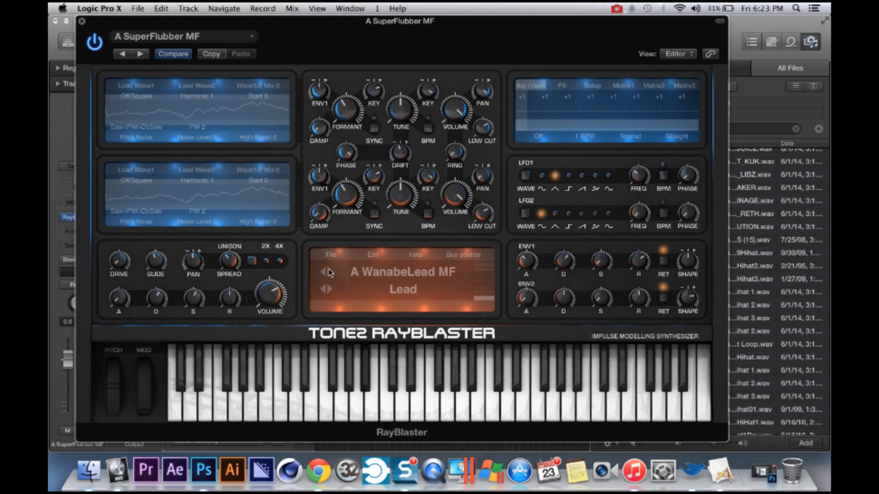
click(329, 271)
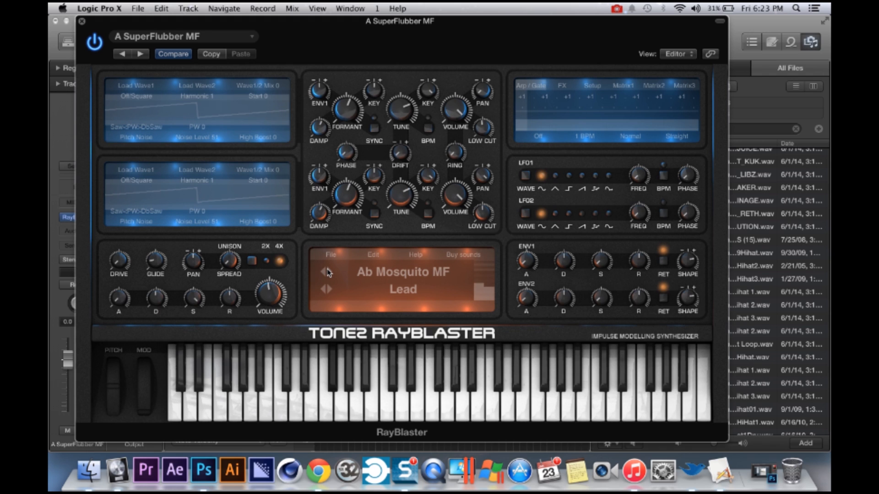
click(329, 272)
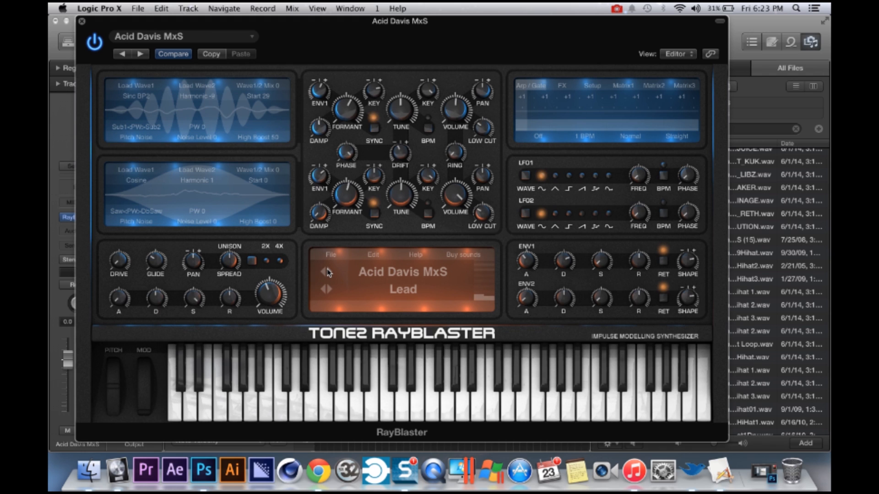
click(327, 270)
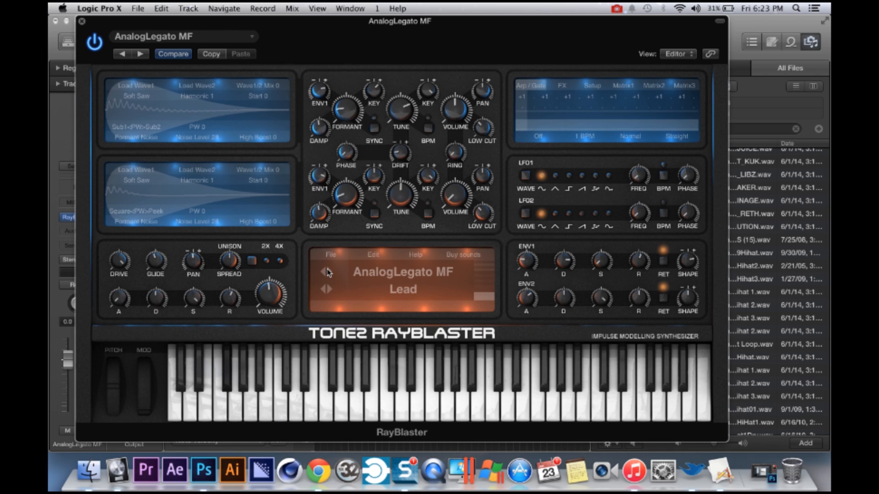
click(323, 271)
click(334, 273)
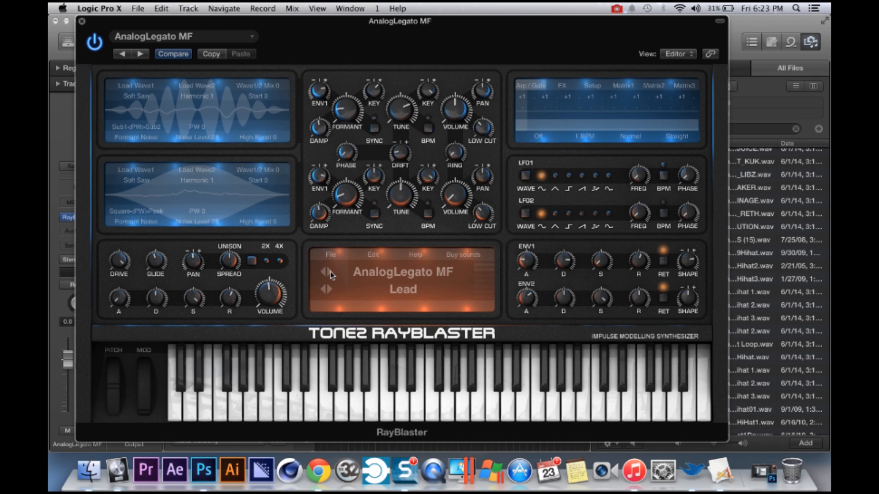
click(330, 271)
click(330, 271)
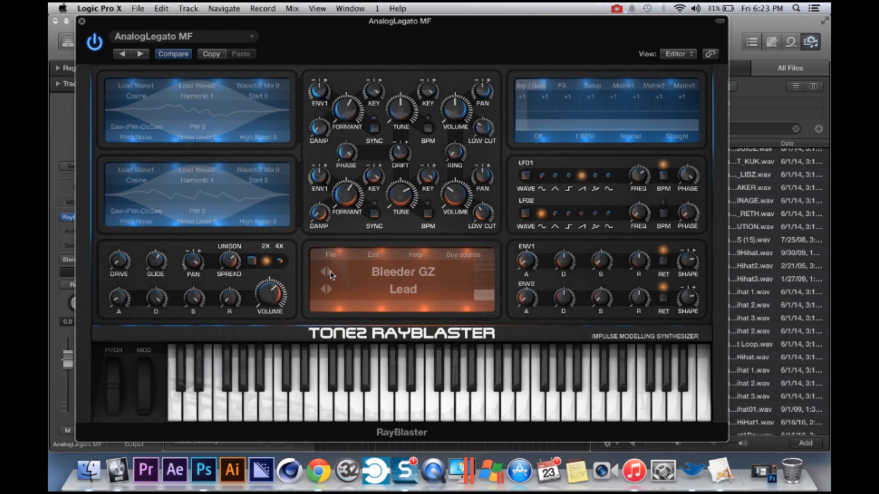
click(331, 271)
click(331, 271)
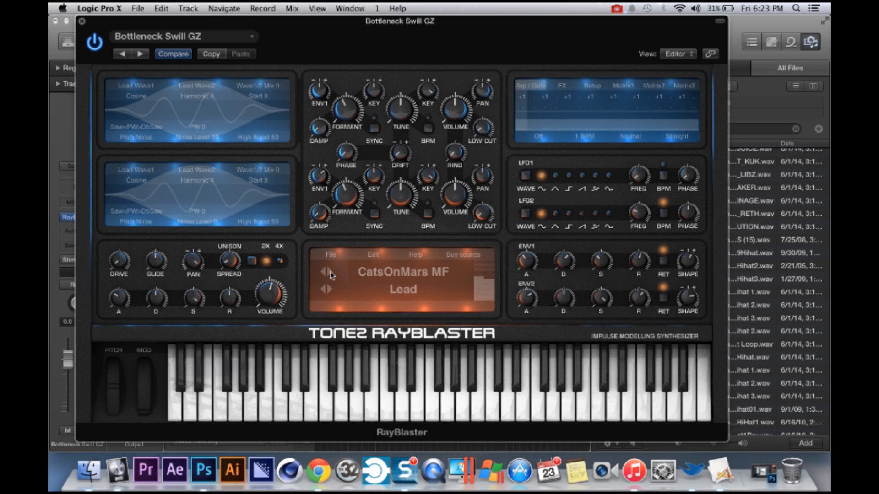
click(330, 271)
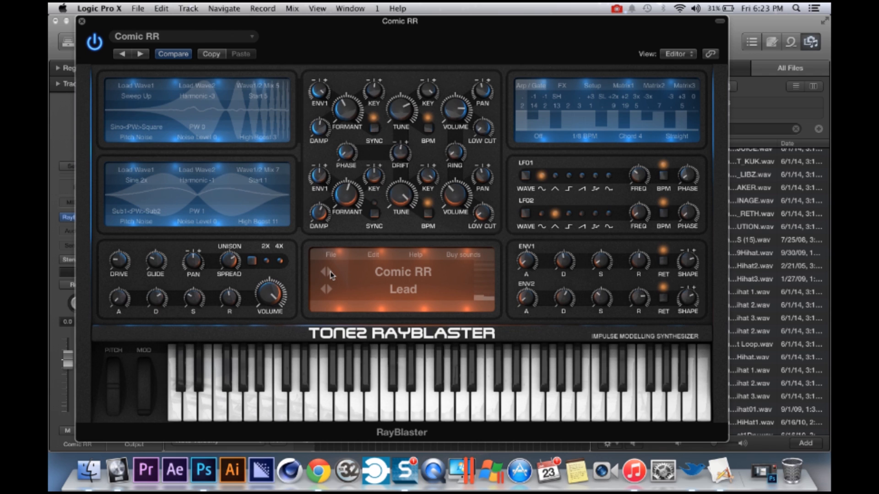
click(330, 271)
click(330, 270)
click(330, 271)
click(331, 271)
click(330, 271)
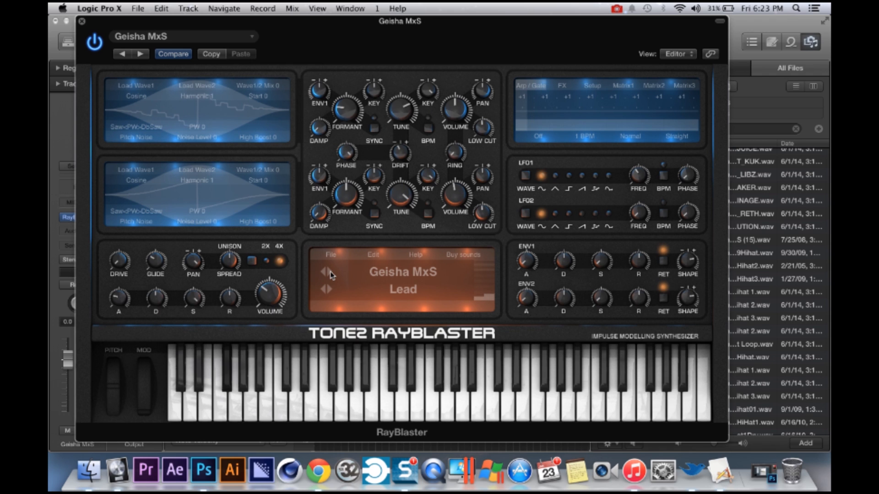
- Set a cycle range from bar 25 to bar 33 with the plug-in window moved off the tracks
drag(392, 23, 372, 315)
click(425, 222)
key(space)
scroll(425, 222, right, 7)
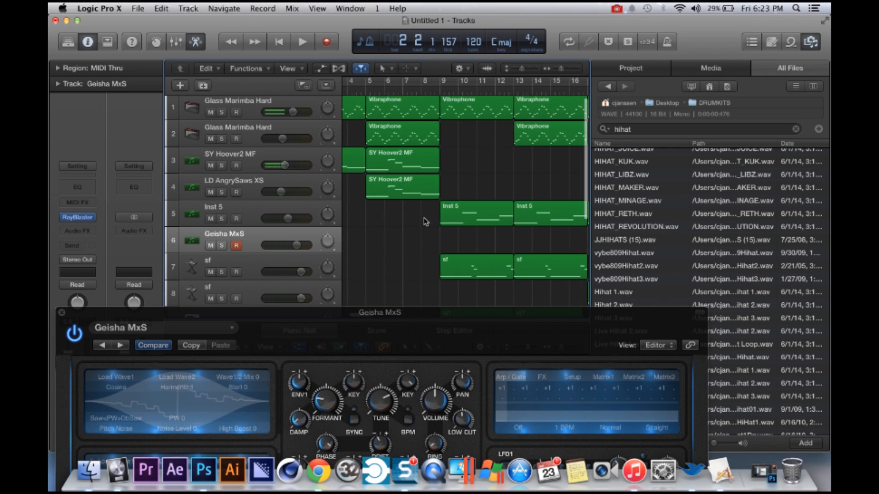
scroll(425, 222, right, 8)
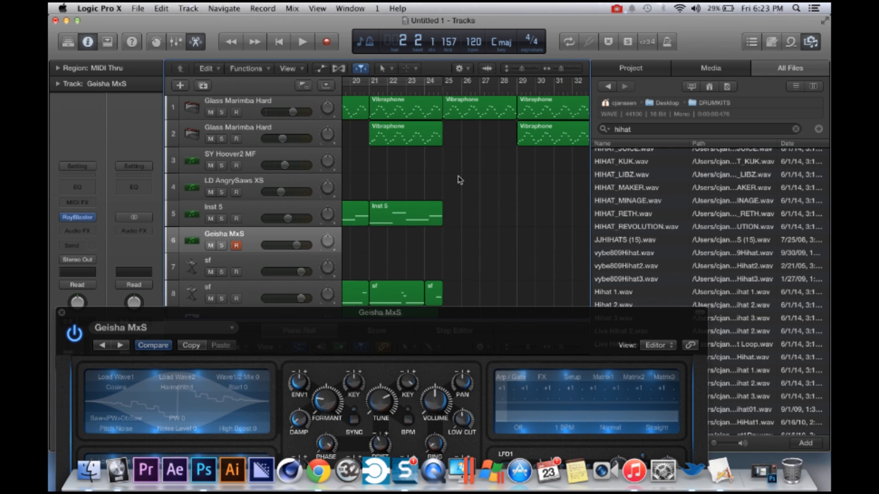
scroll(455, 180, down, 5)
scroll(454, 180, up, 3)
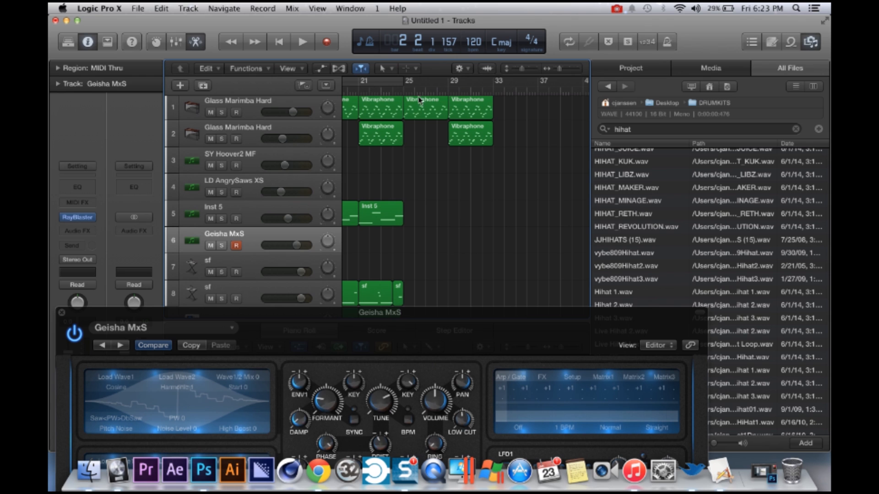
drag(406, 84, 492, 84)
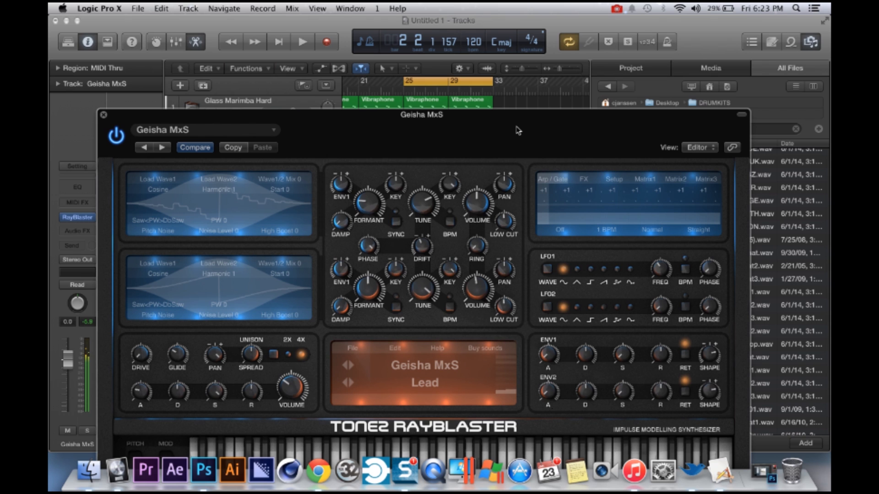
- Insert a Channel EQ as the audio effect on the Geisha MxS track
drag(369, 130, 416, 347)
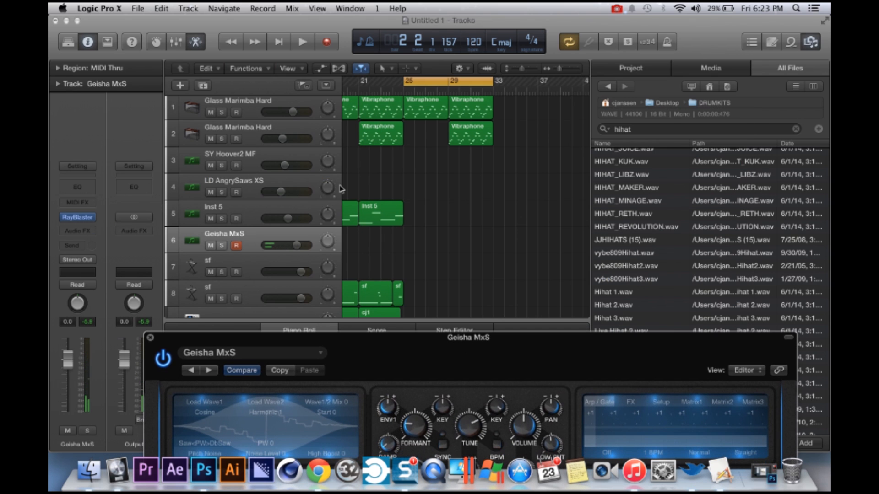
click(84, 231)
mouse_move(112, 278)
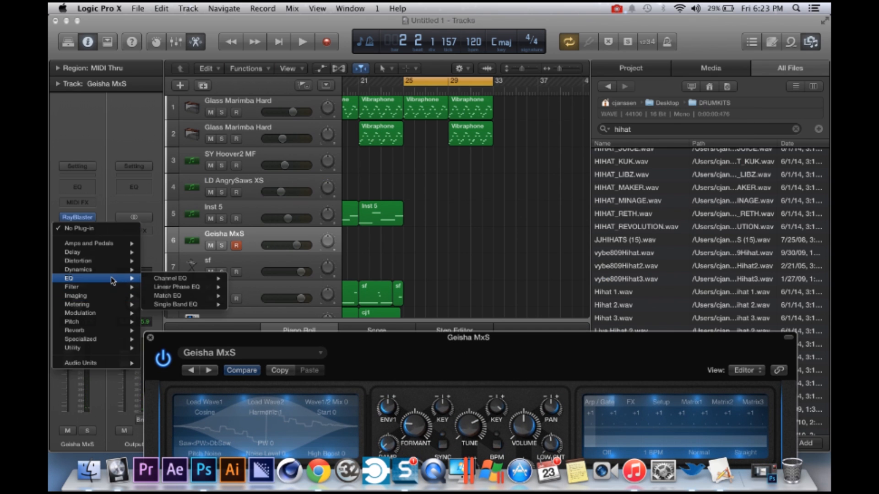
click(242, 278)
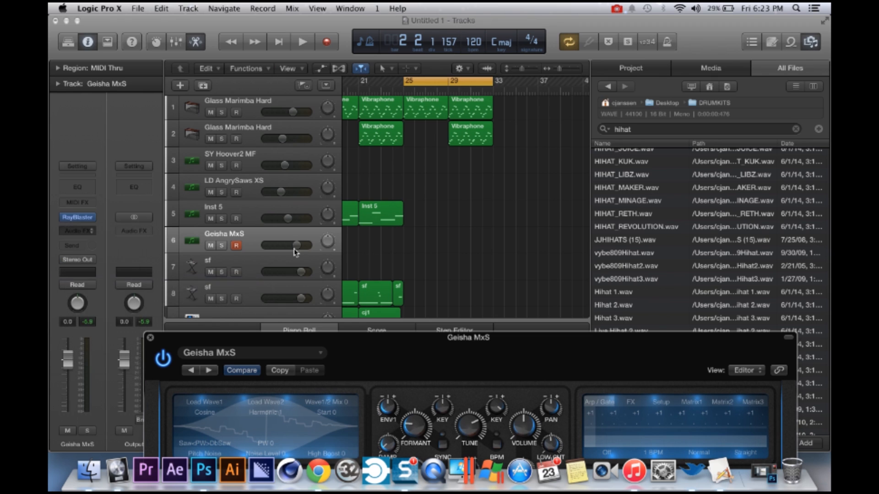
- Enable the Channel EQ's high-cut band and analyzer, and lower the cutoff to 1100 Hz with a Q of 0.54
click(566, 102)
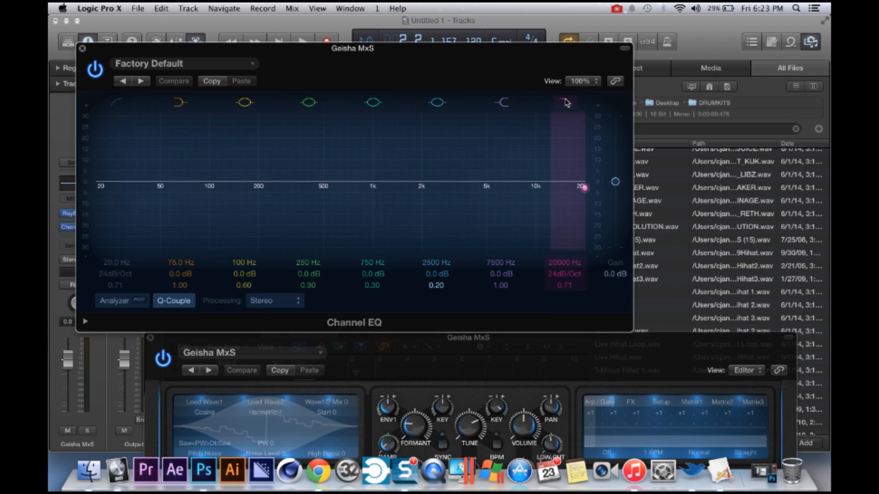
click(114, 301)
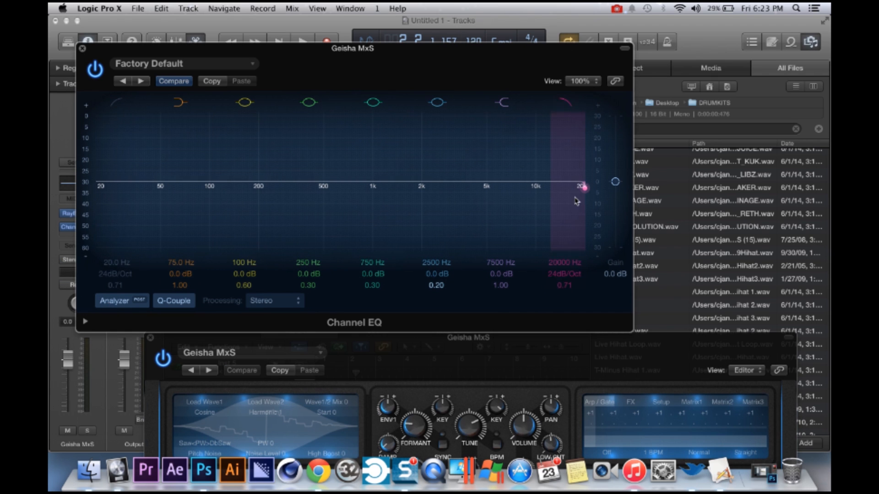
drag(580, 186, 362, 192)
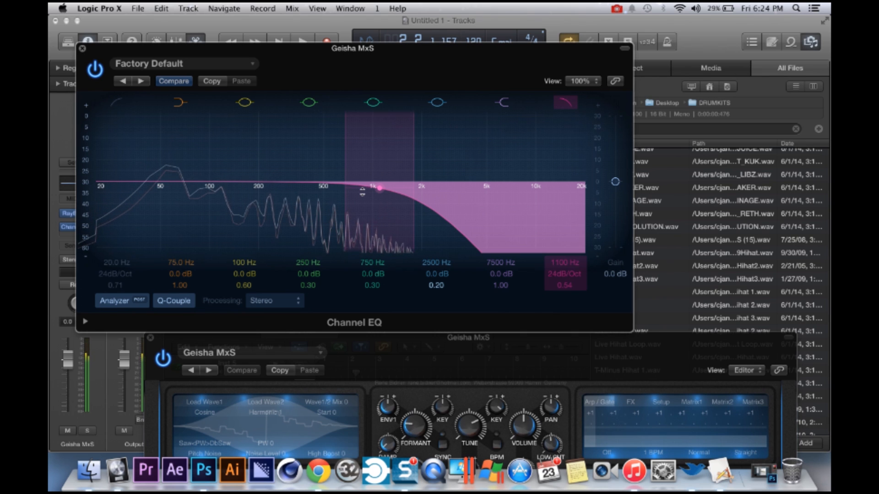
- Turn on the count-in and metronome click, and move the Channel EQ window off the upper tracks
key(space)
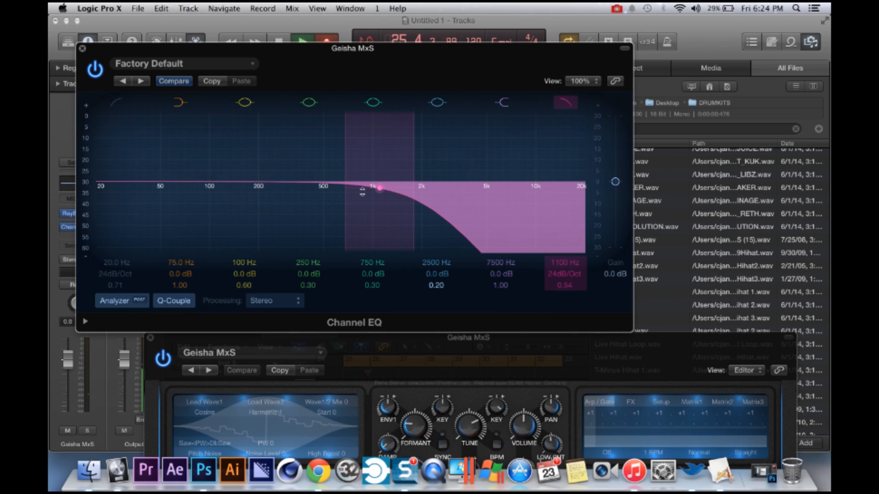
key(space)
click(649, 41)
click(667, 43)
drag(533, 54, 570, 257)
key(space)
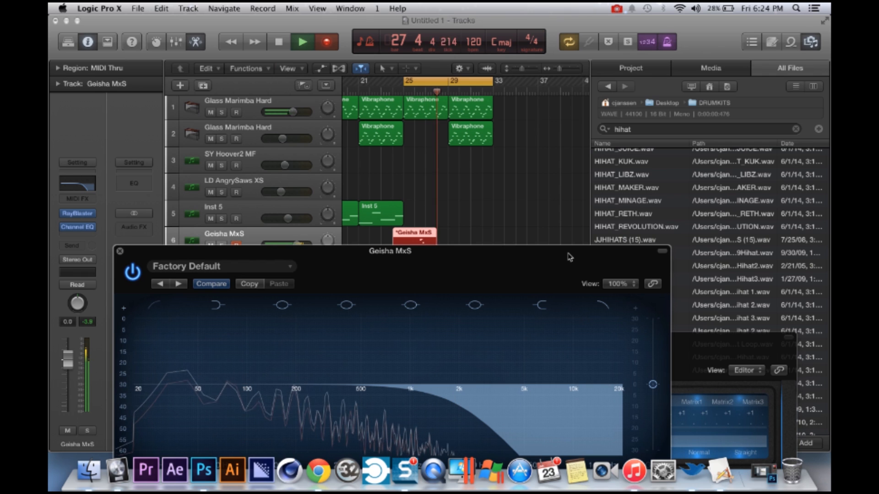
key(space)
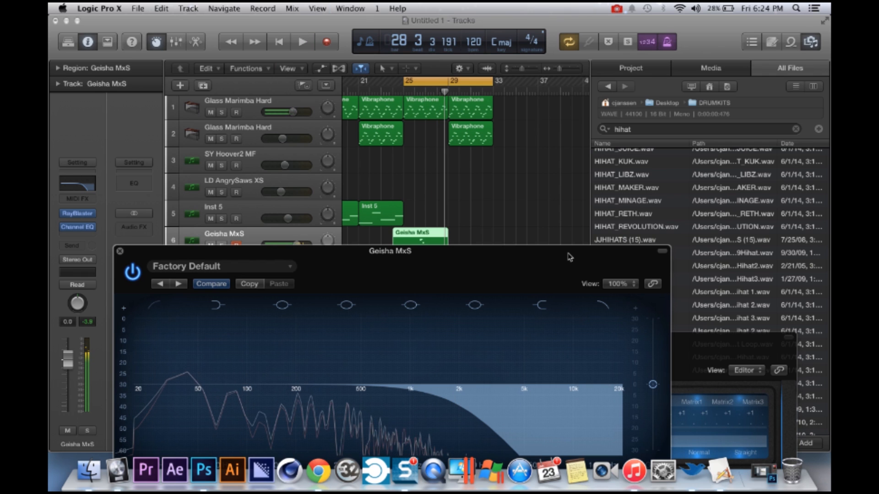
key(Delete)
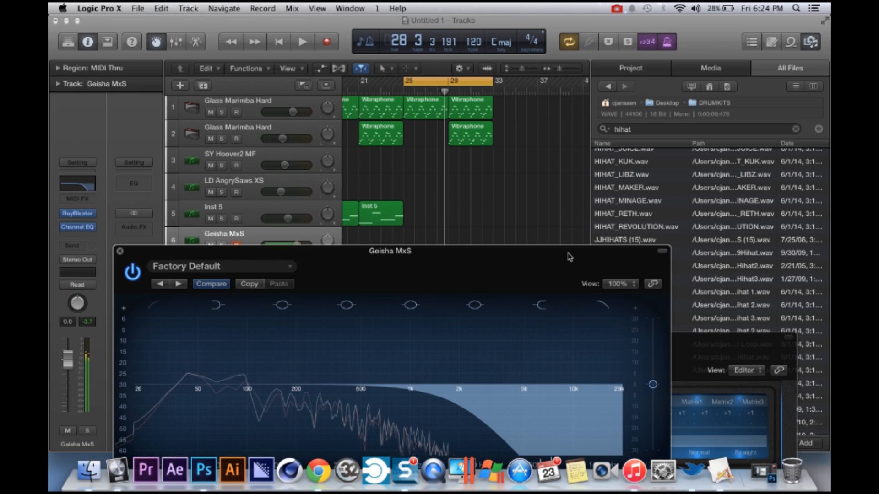
- Record a lead part on the Geisha MxS track over the cycle range and trim the region's start to bar 25
key(space)
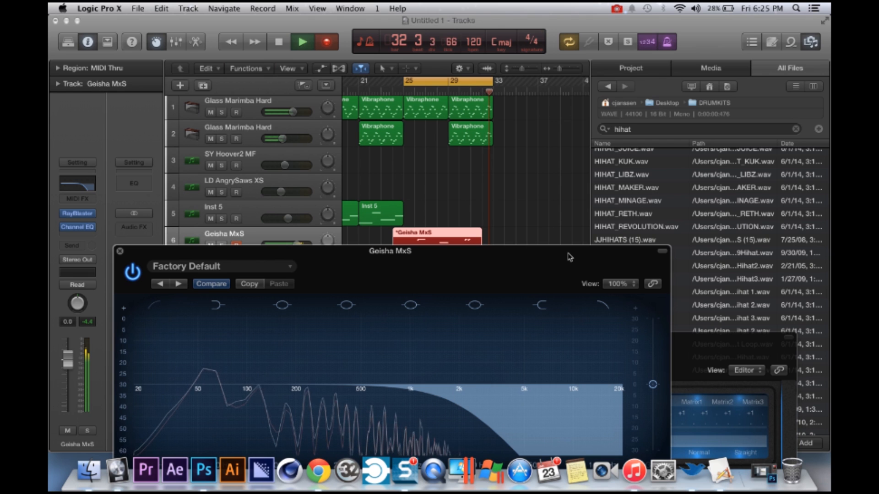
key(space)
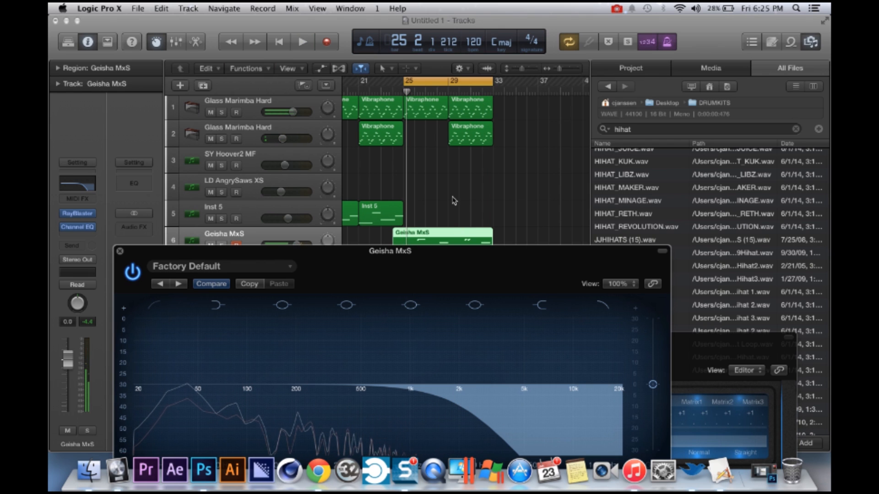
scroll(460, 231, down, 2)
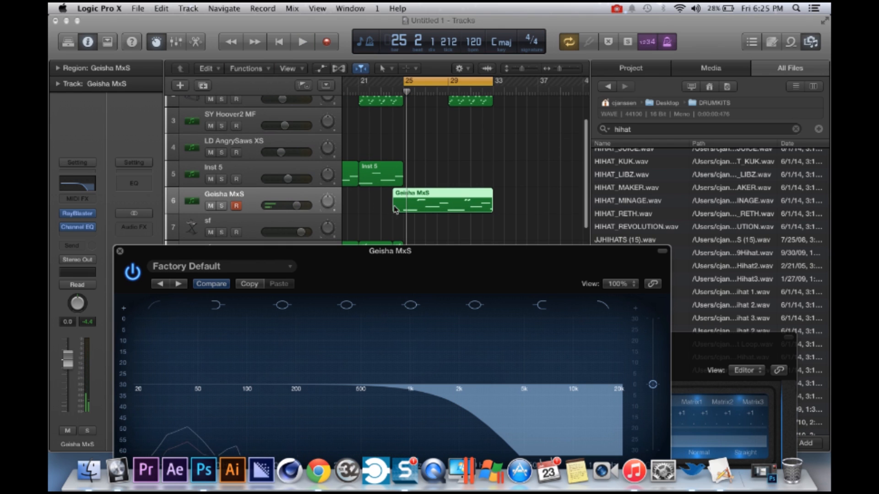
drag(396, 209, 403, 205)
- Show the Geisha MxS region in the Piano Roll and close the Channel EQ and RayBlaster windows
key(e)
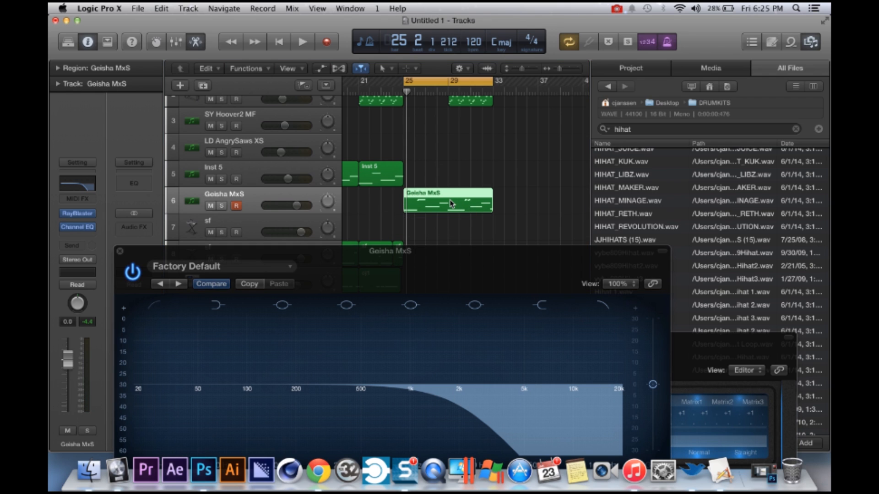
click(120, 251)
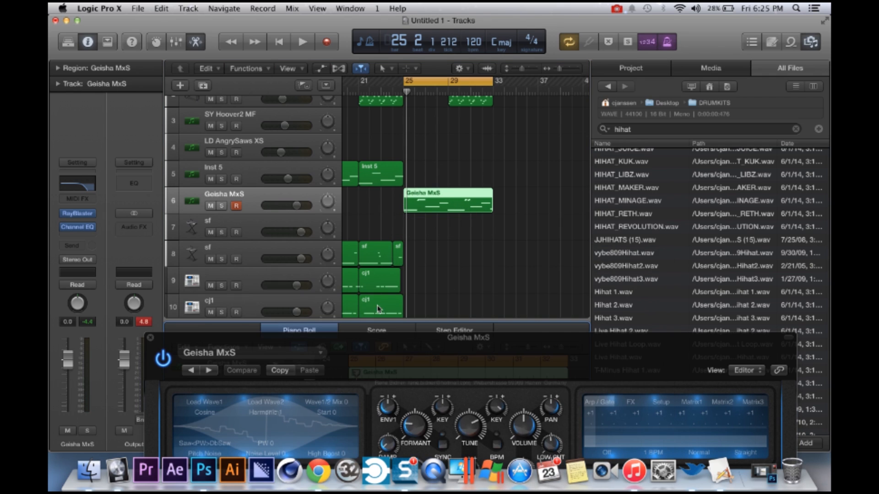
click(151, 339)
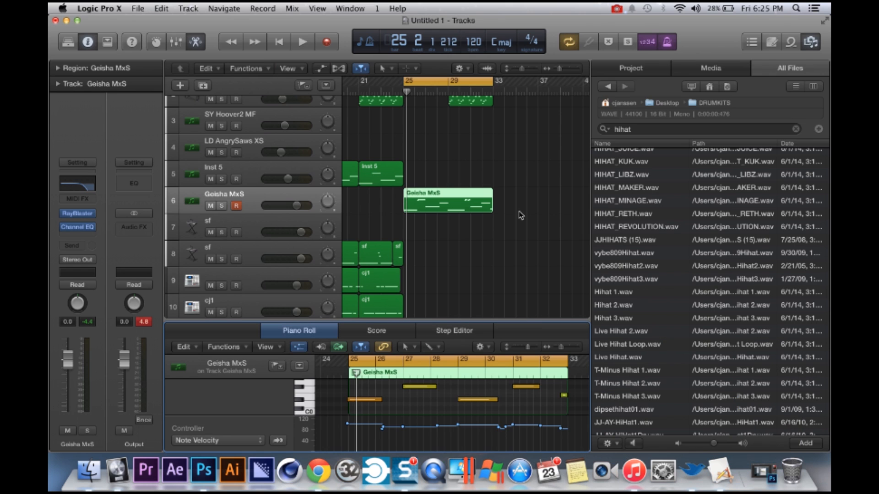
- Select all notes of the Geisha MxS region and play the lead part from bar 25
key(super+a)
key(space)
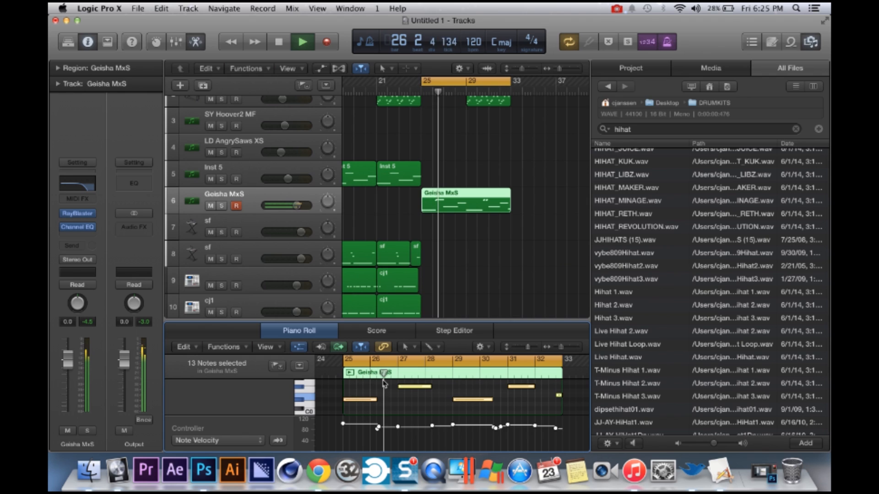
key(space)
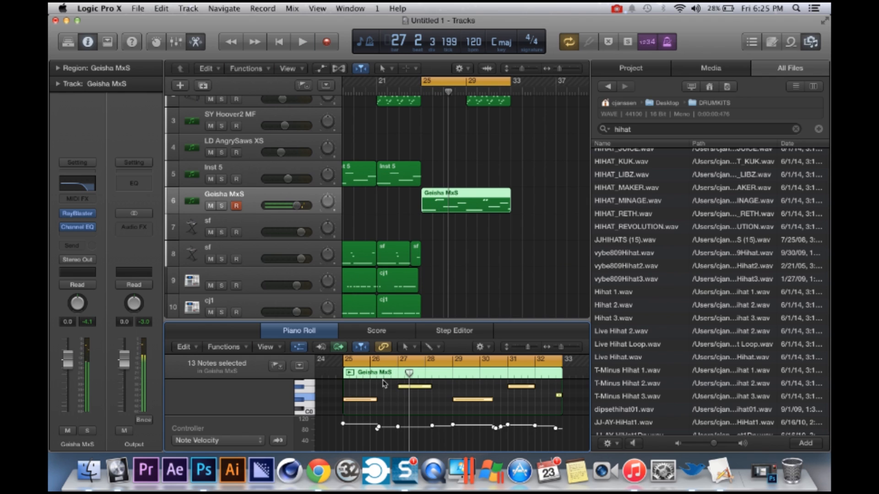
scroll(392, 398, up, 4)
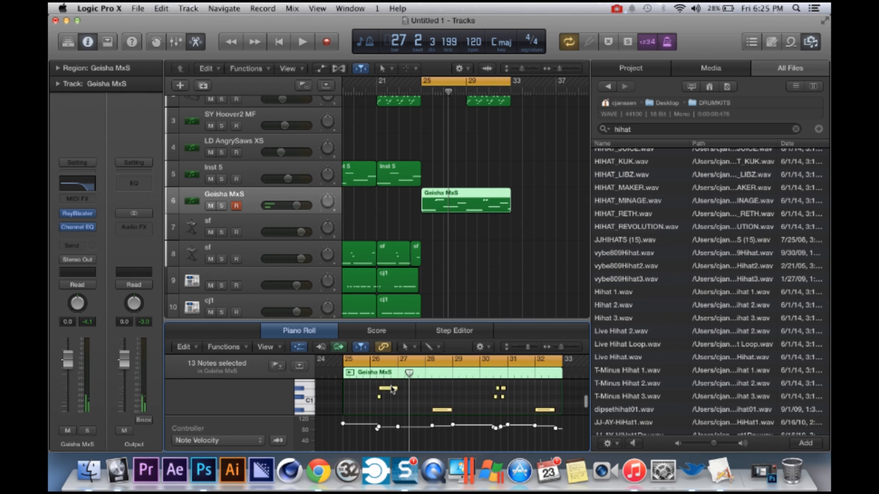
- Adjust the short lower note between 30.3 and bar 31 of the Geisha MxS region, and play the lead again
key(space)
scroll(494, 412, up, 5)
scroll(494, 412, right, 3)
scroll(497, 411, right, 3)
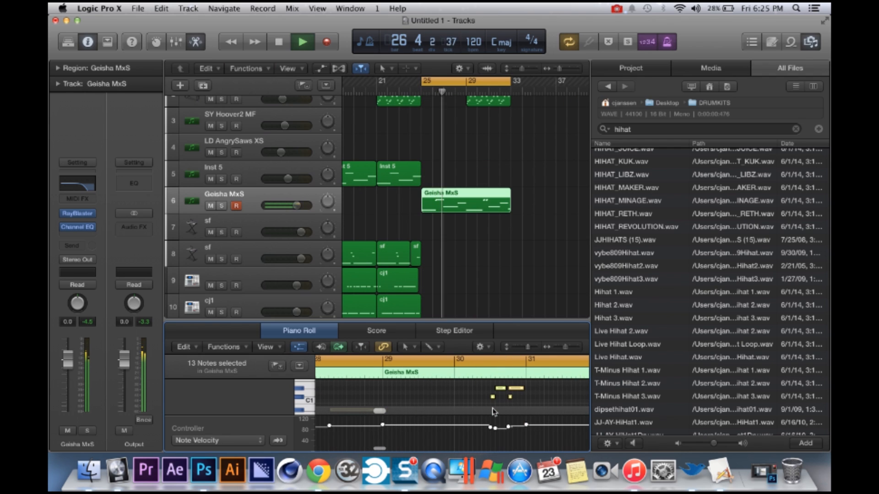
click(512, 399)
scroll(520, 402, up, 3)
scroll(520, 402, right, 2)
drag(505, 397, 503, 397)
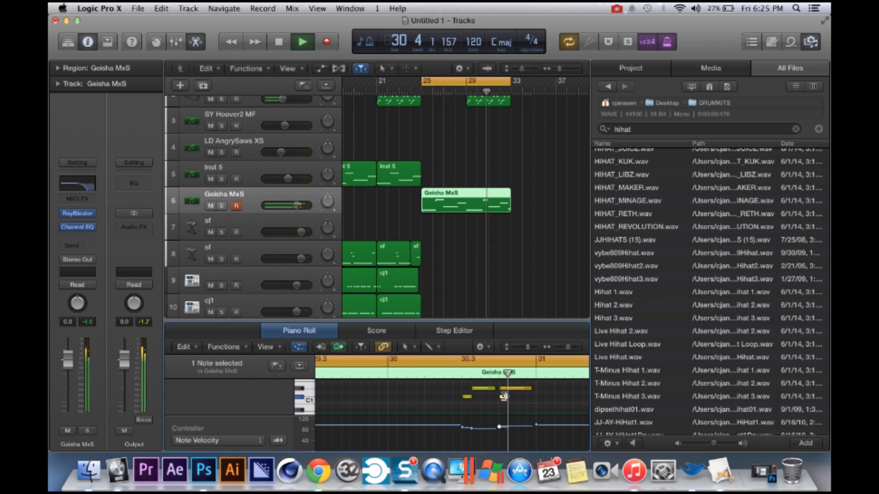
click(503, 398)
scroll(522, 401, up, 2)
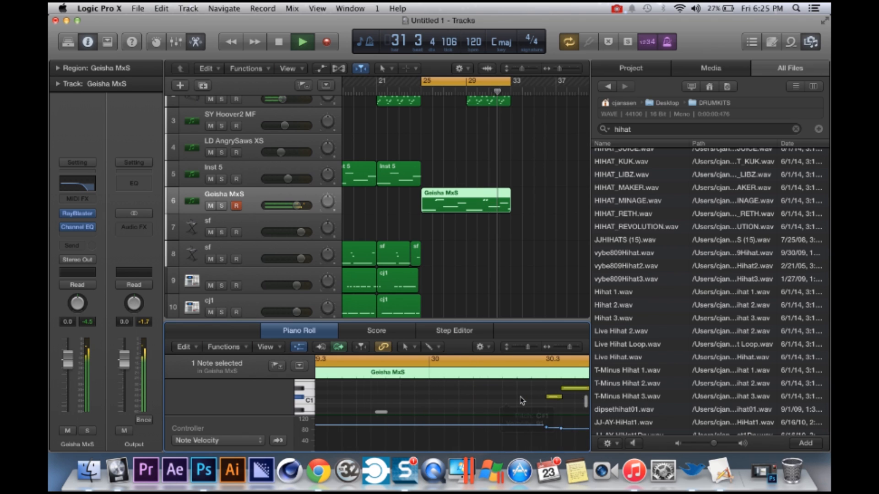
scroll(522, 400, right, 2)
key(space)
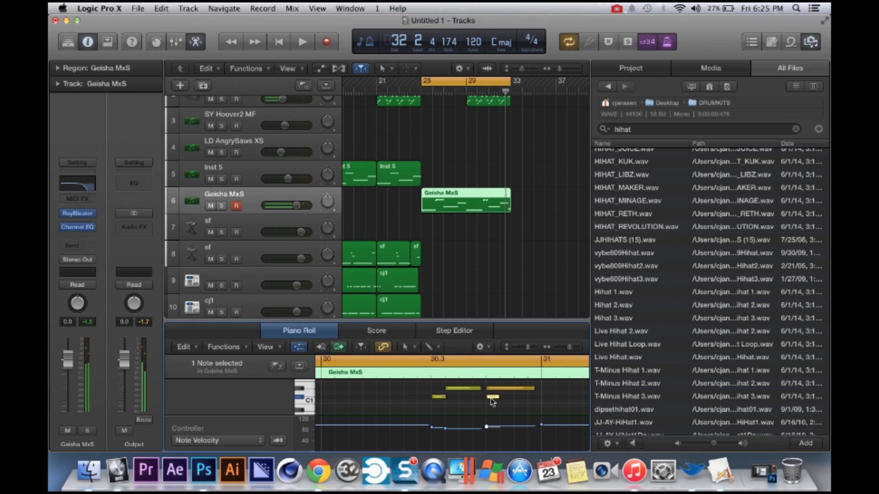
drag(492, 401, 487, 401)
key(Return)
key(space)
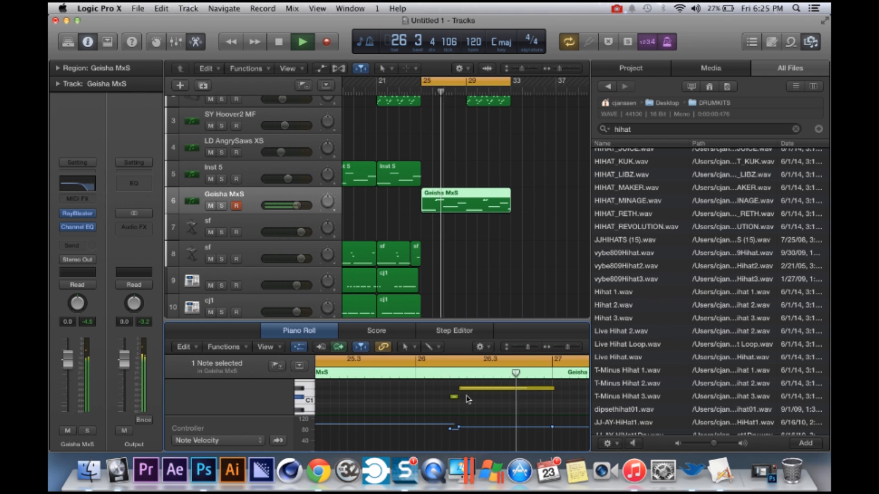
- Slightly adjust the short lower note just before 26.3 in the Geisha MxS region and replay the part from bar 25
key(space)
drag(455, 396, 456, 396)
key(Return)
key(space)
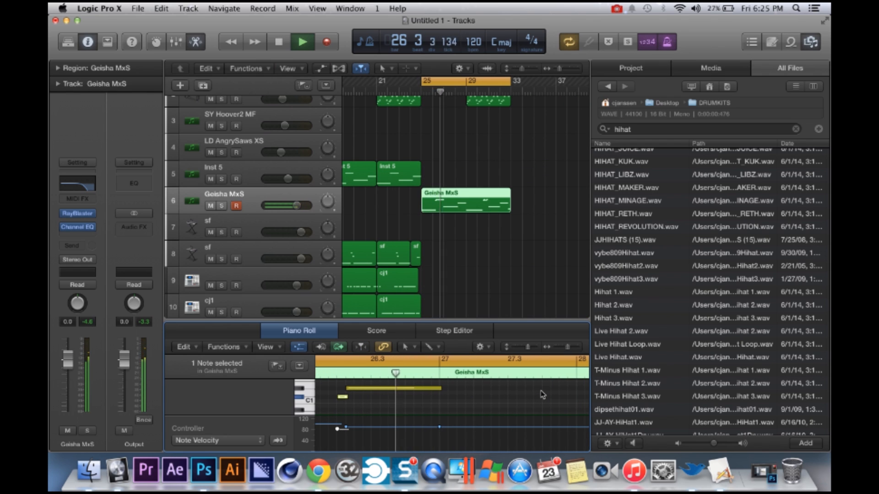
- Listen to the Geisha MxS region in the cycle and examine its notes through to bar 33
scroll(542, 394, down, 5)
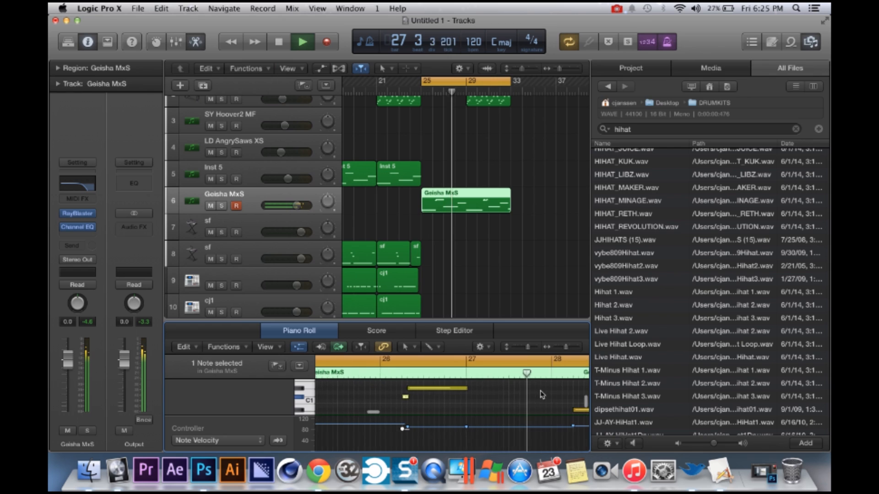
scroll(542, 395, right, 2)
scroll(542, 394, right, 2)
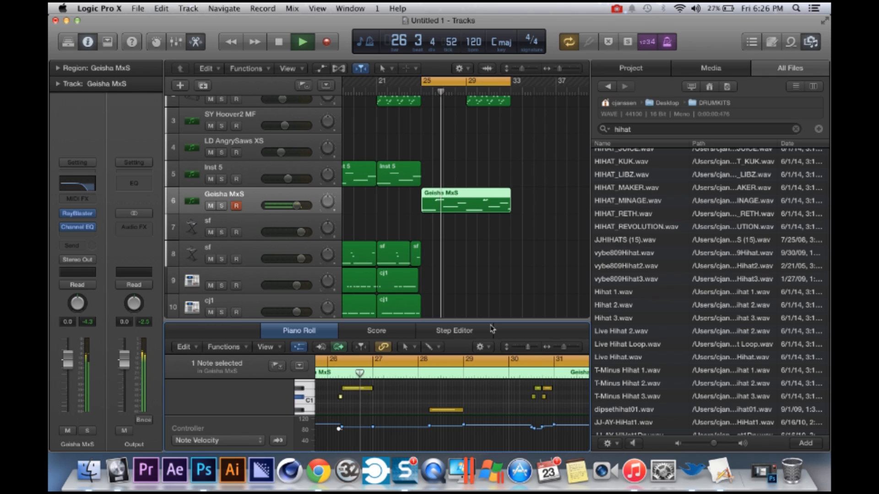
scroll(499, 404, right, 5)
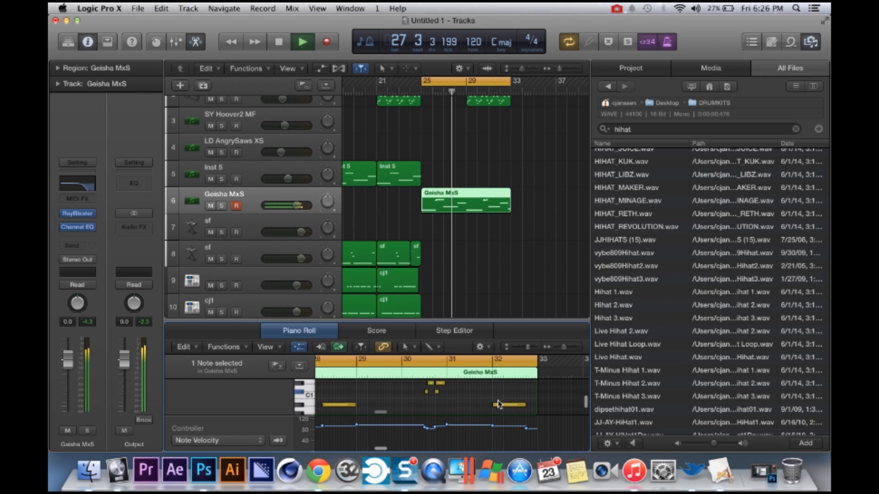
scroll(499, 404, down, 3)
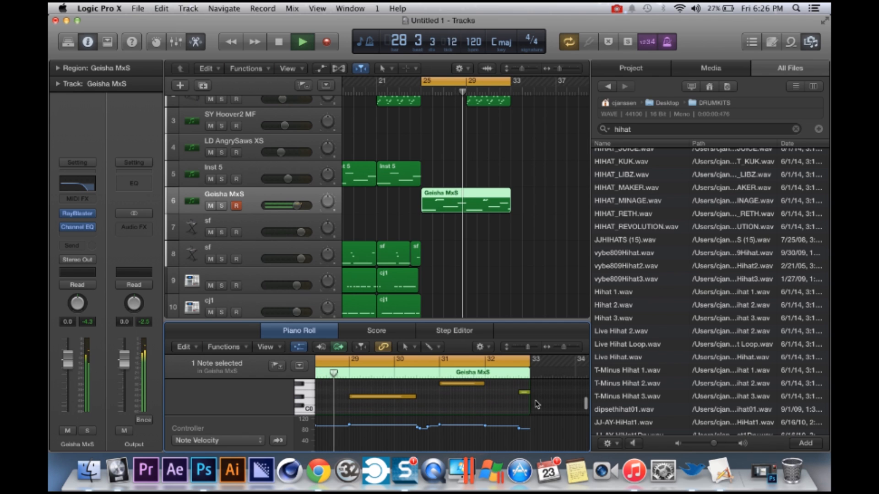
scroll(536, 404, up, 3)
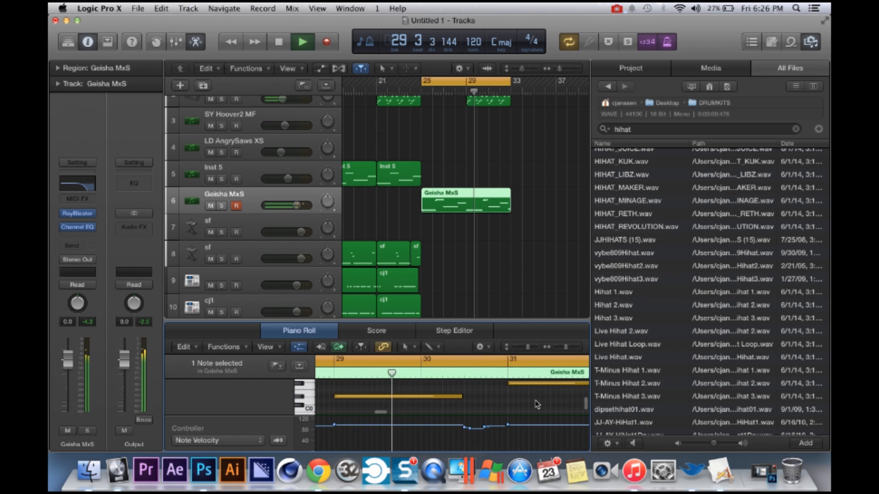
scroll(536, 404, right, 5)
scroll(537, 404, right, 1)
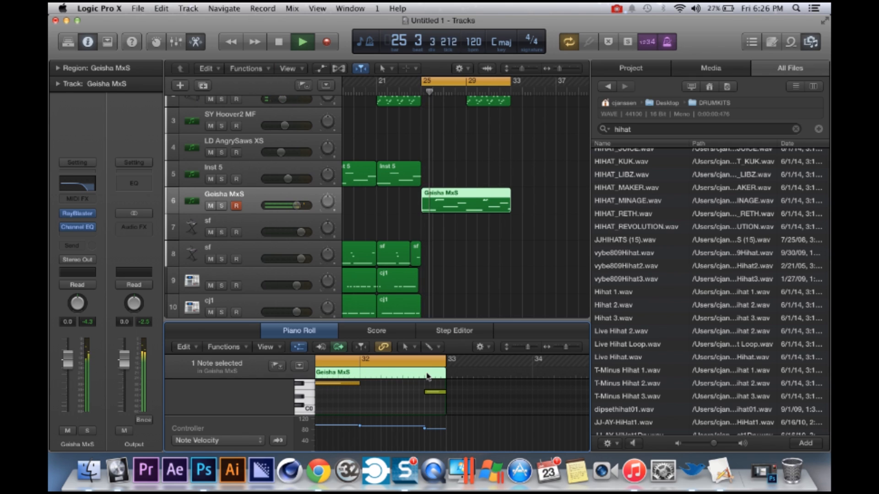
key(space)
- Return the playhead to the project start and examine the regions on all tracks around bars 9 to 33
scroll(479, 209, up, 3)
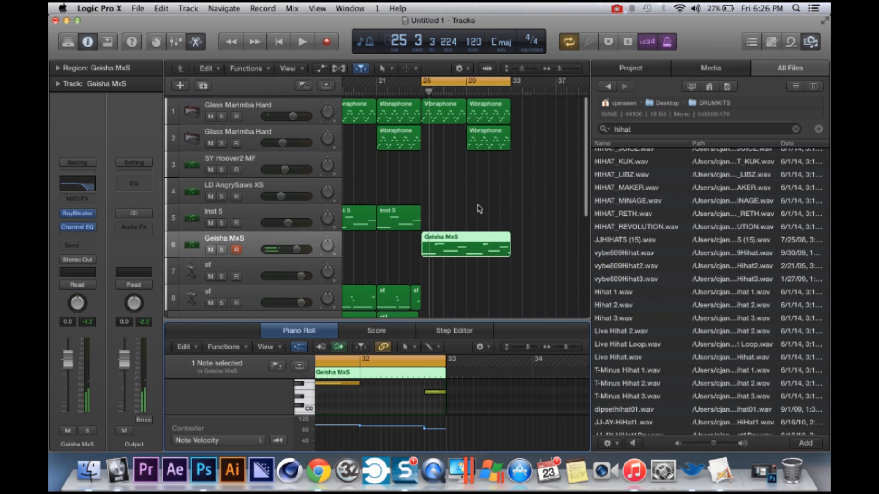
key(Return)
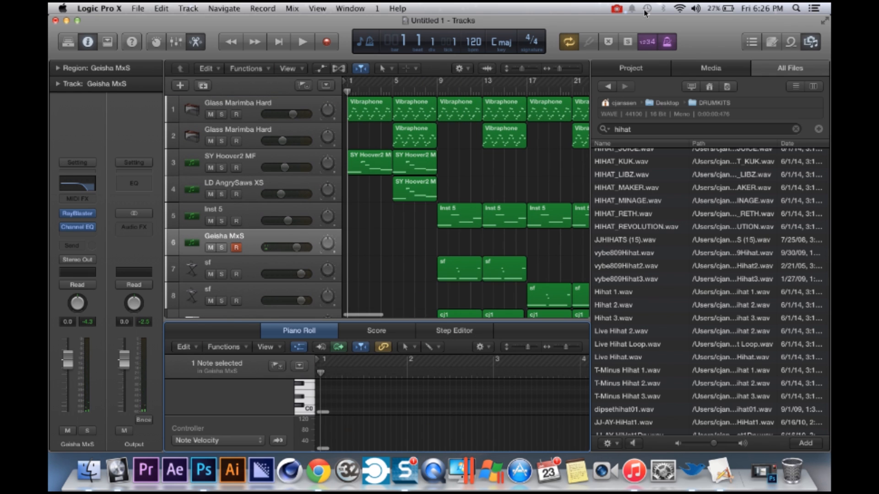
scroll(527, 158, down, 5)
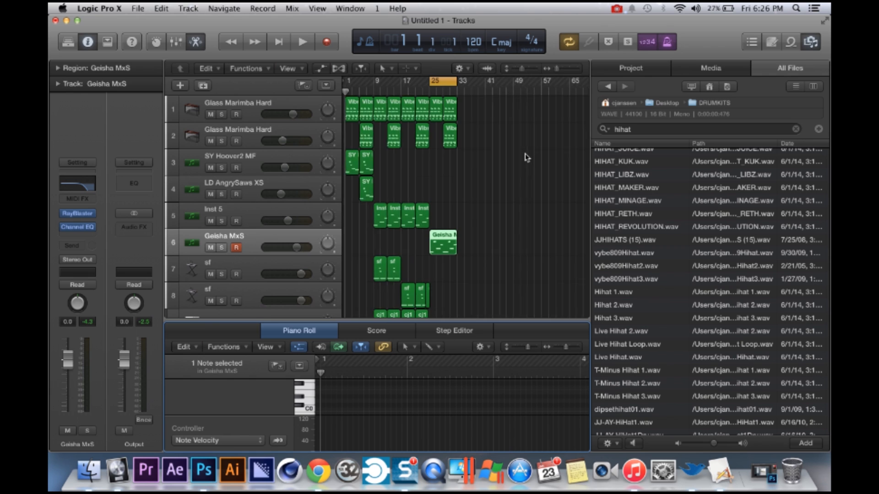
scroll(527, 158, up, 3)
scroll(501, 245, down, 5)
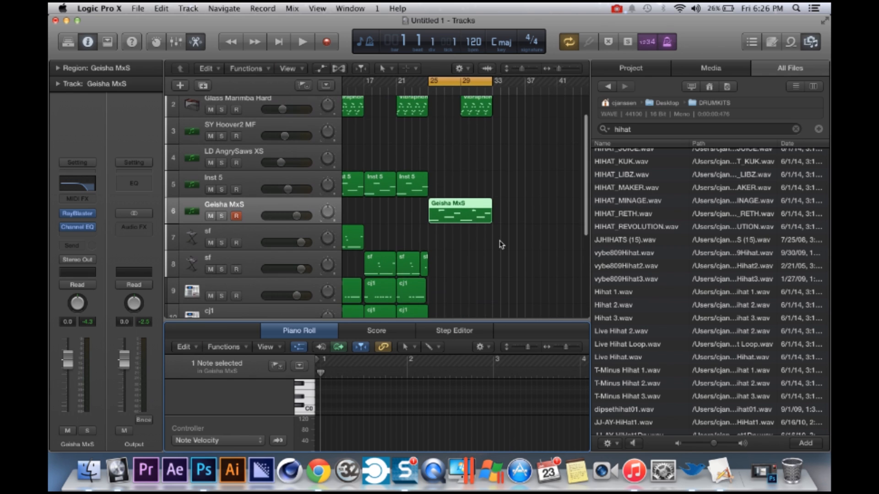
scroll(502, 245, down, 2)
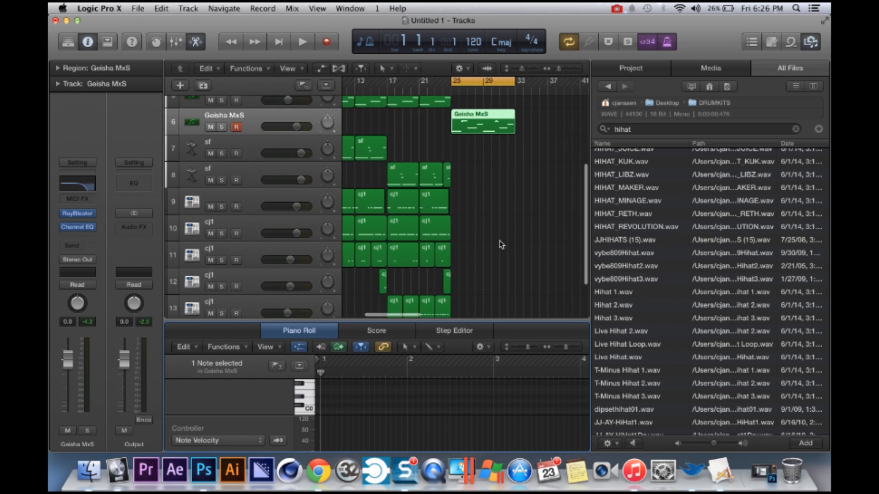
scroll(502, 244, up, 5)
scroll(502, 245, left, 2)
scroll(501, 243, up, 1)
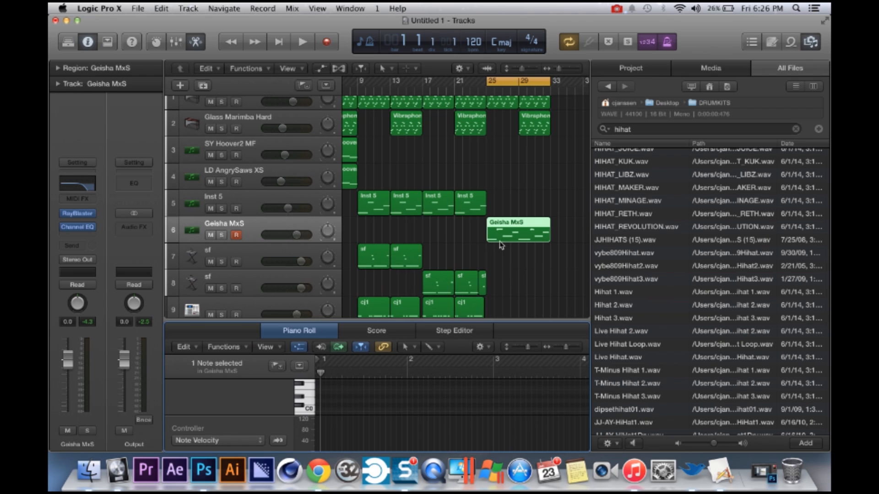
scroll(504, 297, down, 5)
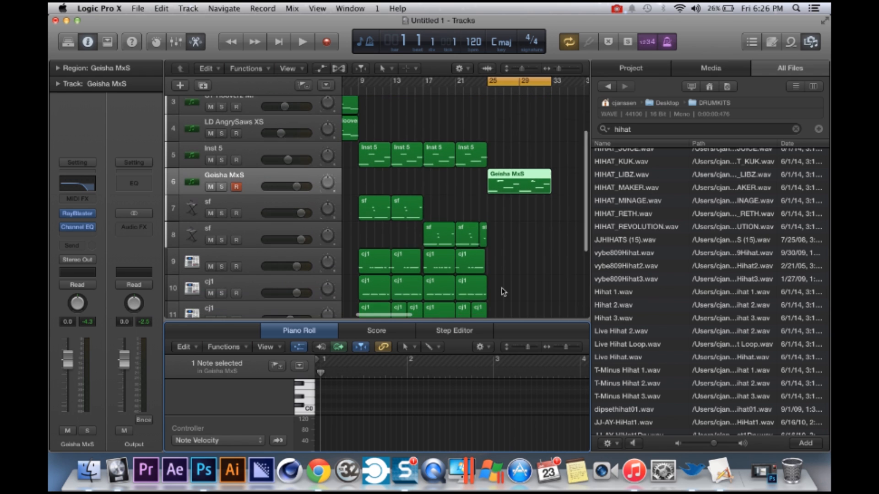
scroll(503, 292, down, 3)
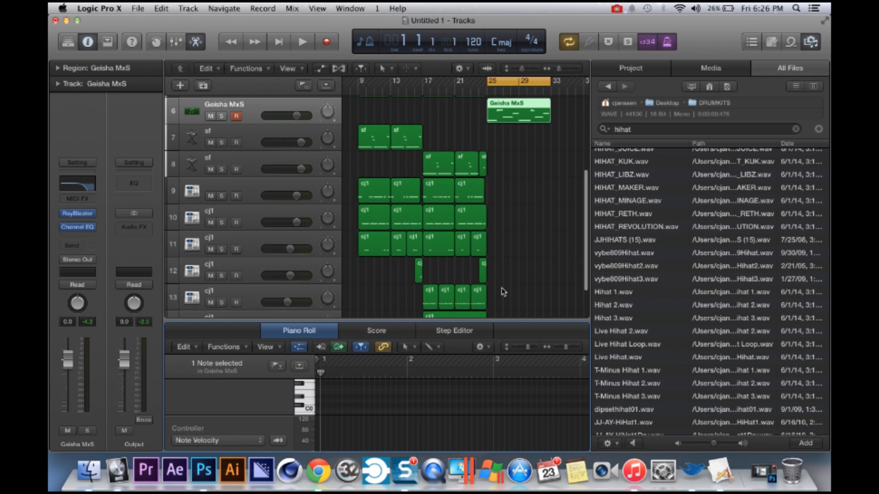
scroll(503, 292, up, 3)
scroll(504, 291, up, 4)
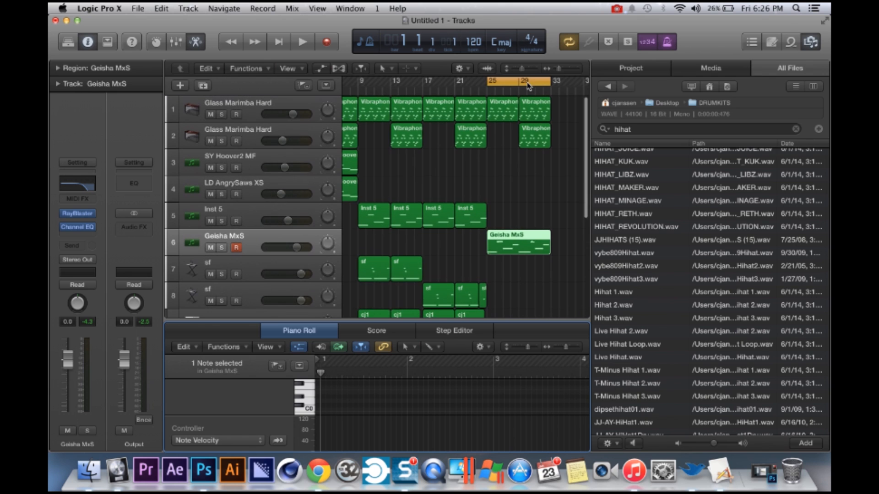
scroll(540, 181, down, 7)
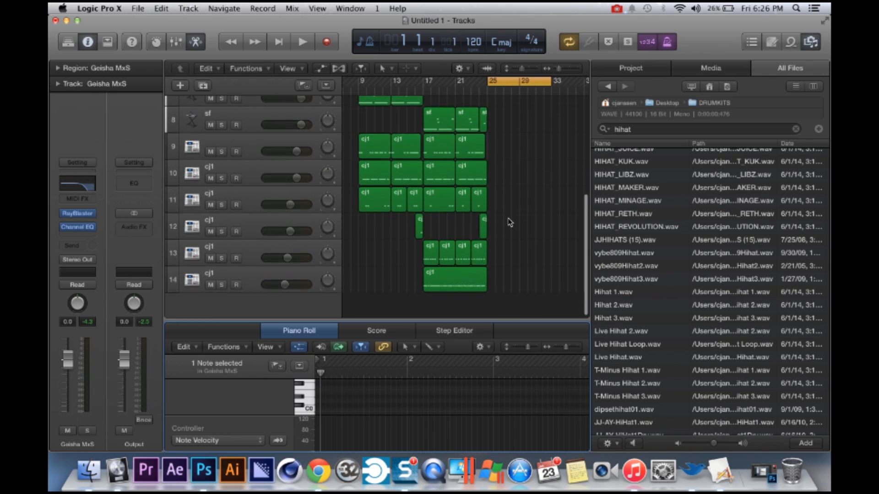
scroll(509, 223, up, 7)
scroll(510, 224, down, 6)
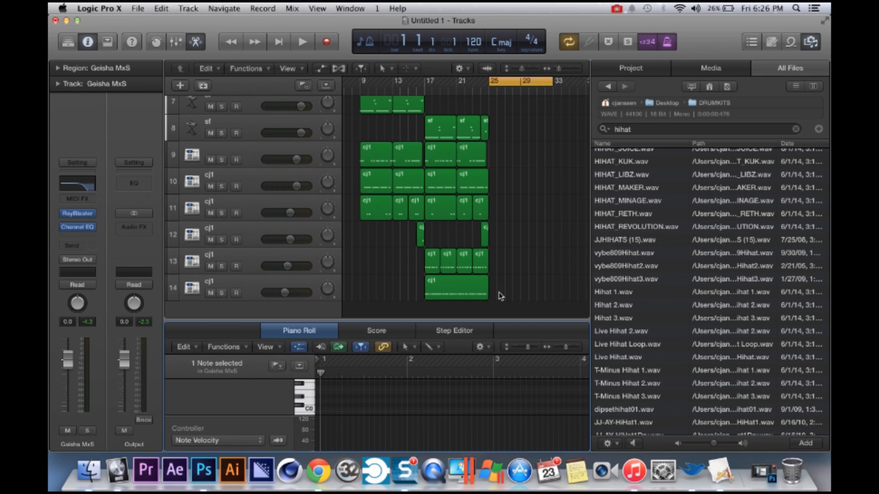
- Copy the cj1 drum regions starting at or after bar 21 on tracks 9 to 13 to bar 29, and delete the track 13 copies
drag(495, 273, 462, 152)
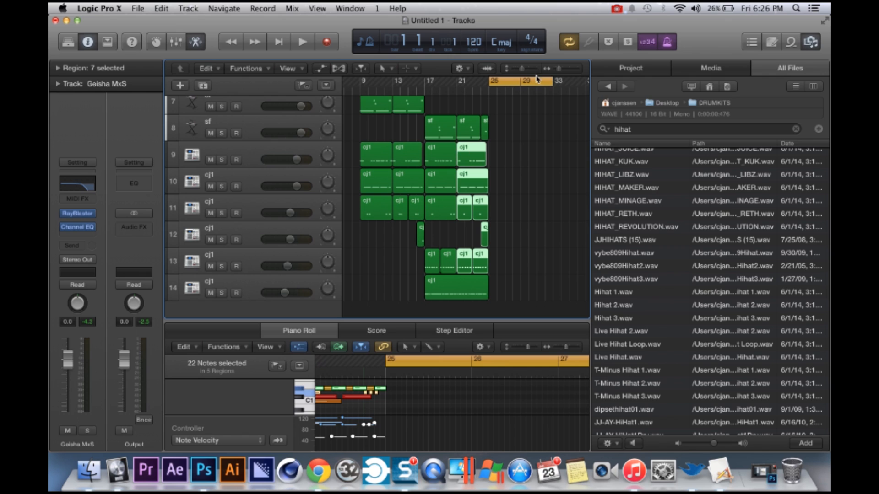
click(521, 91)
key(super+v)
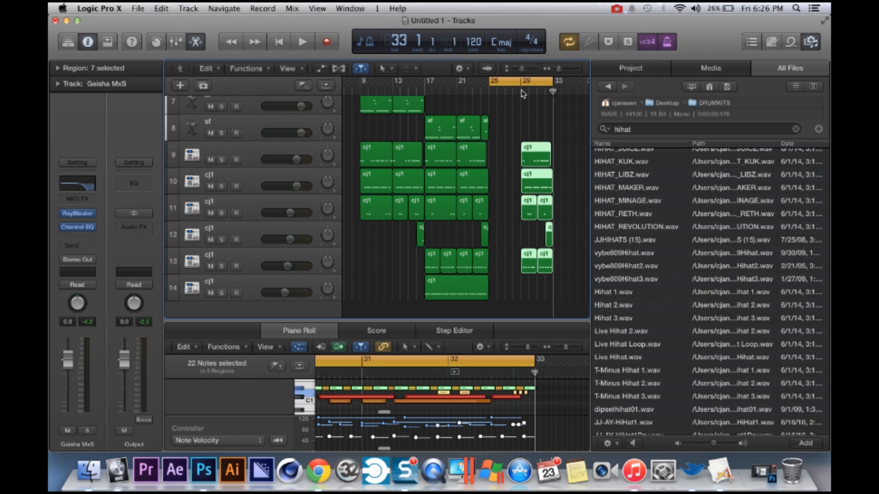
key(space)
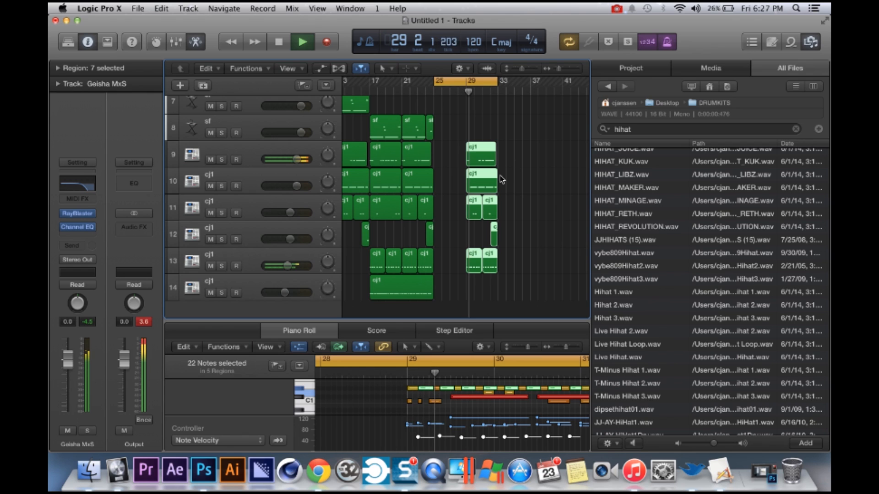
click(504, 268)
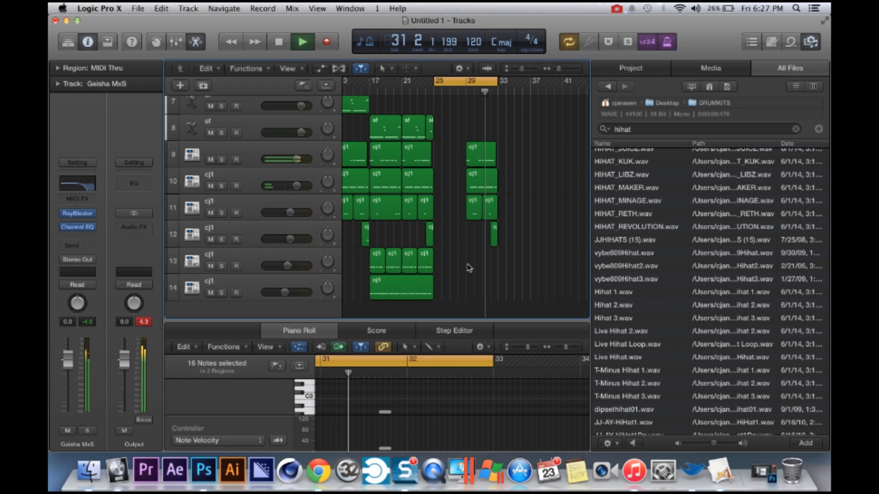
- Extend the cycle range back to bar 1 so that it spans 32 bars
scroll(476, 174, left, 3)
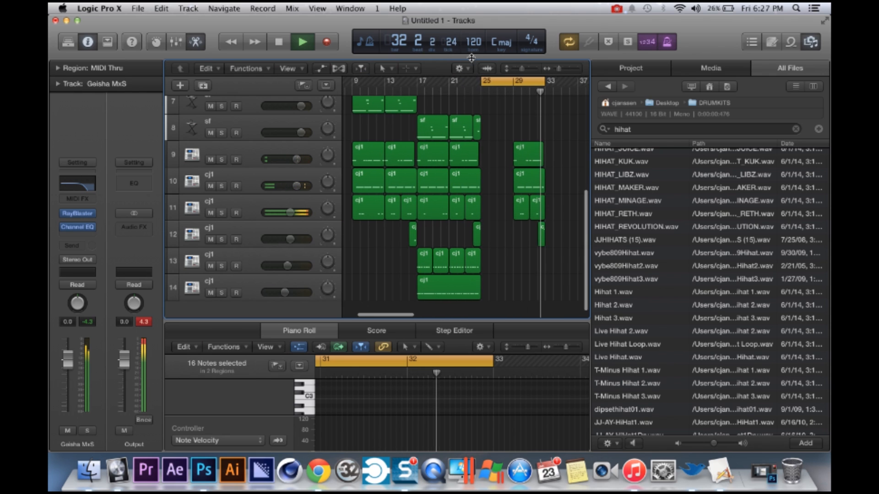
drag(483, 82, 363, 82)
key(Return)
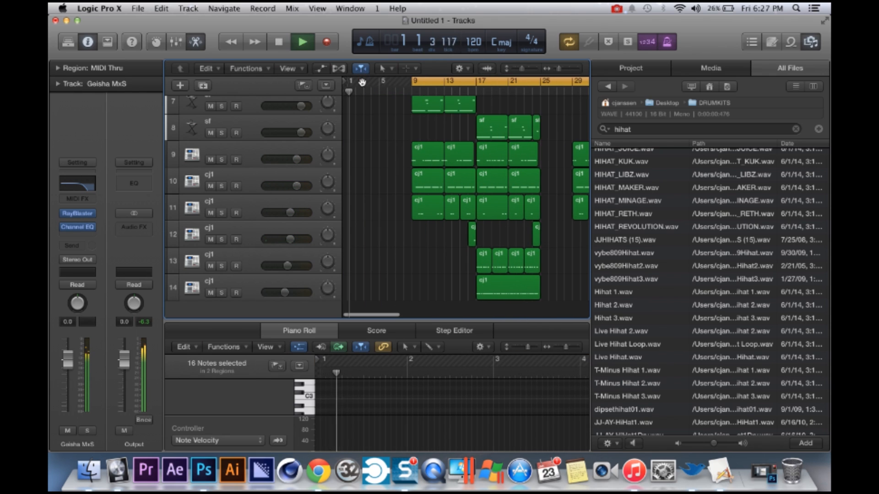
key(space)
drag(413, 81, 317, 81)
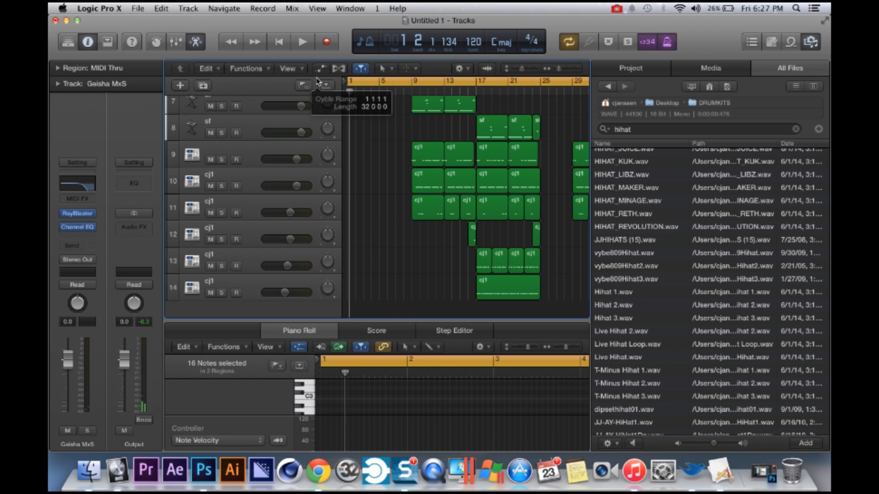
- Play the arrangement from bar 1 through the opening sections to check how the parts sound together
key(space)
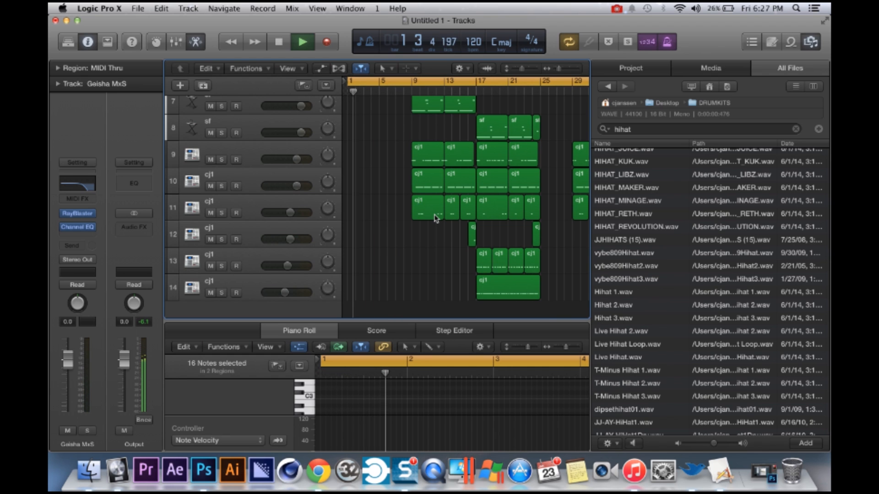
scroll(435, 217, up, 6)
scroll(436, 218, up, 1)
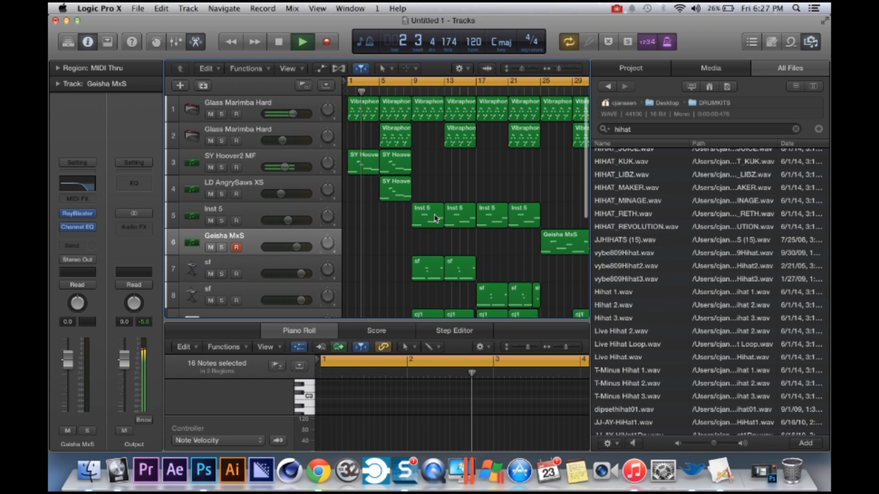
scroll(435, 218, right, 1)
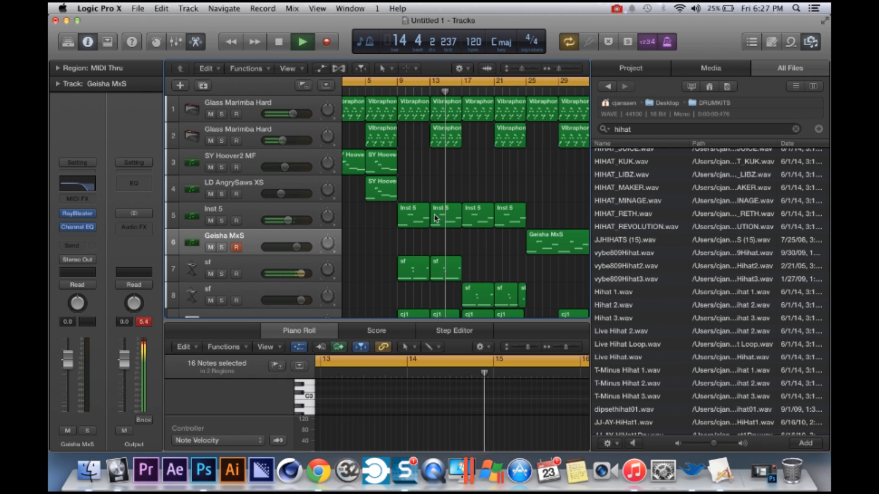
key(space)
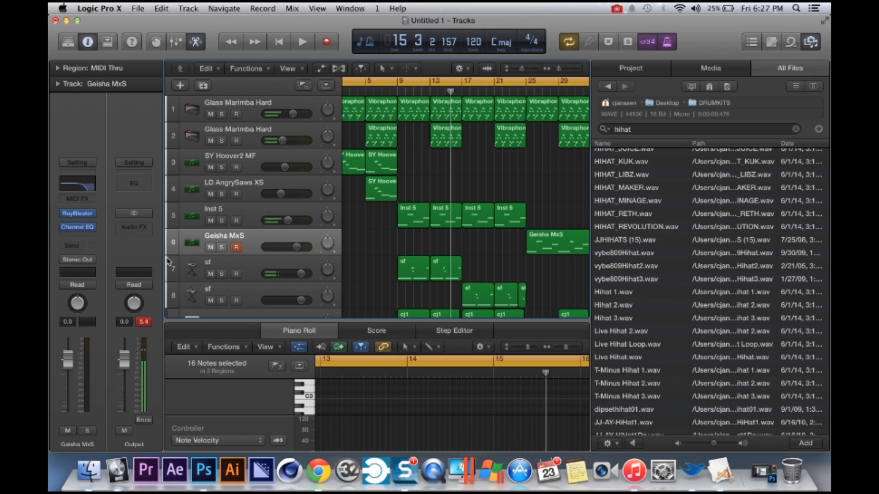
- Insert a stereo Adaptive Limiter as an audio effect on the Output channel
click(150, 230)
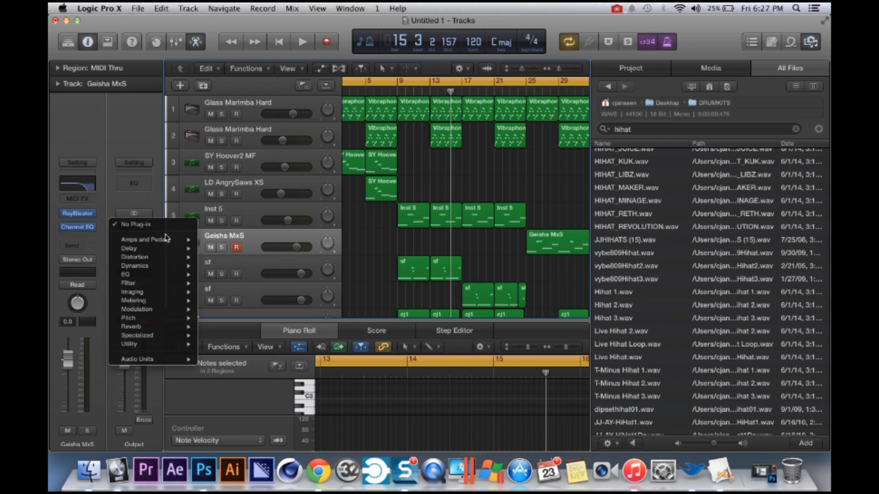
mouse_move(168, 268)
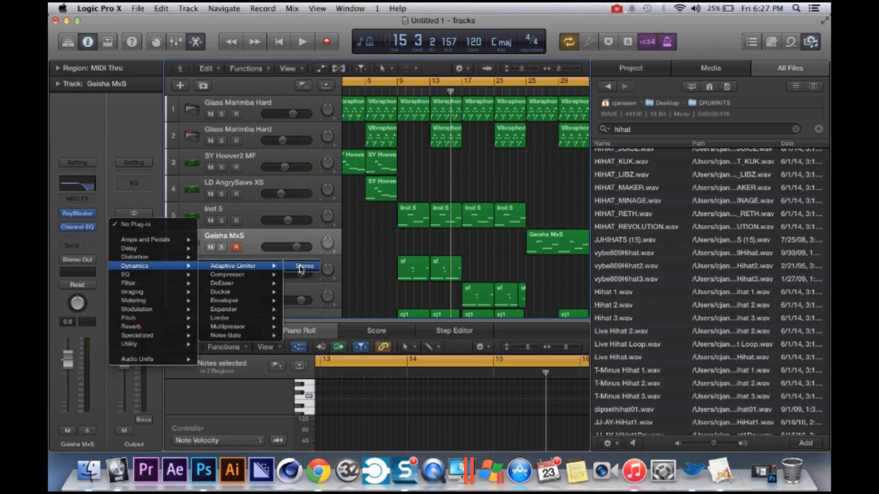
click(301, 269)
click(146, 324)
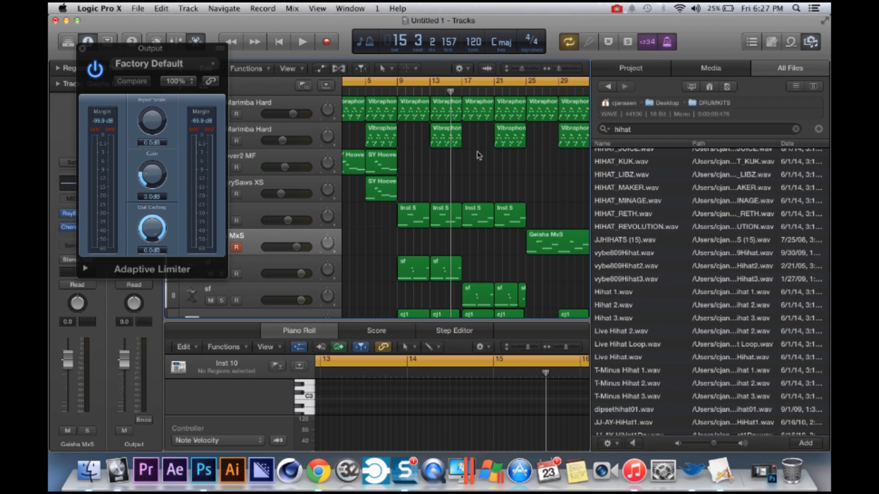
- Set the cycle range to bars 9–33, play the section through the limiter, and close the plug-in window
click(416, 85)
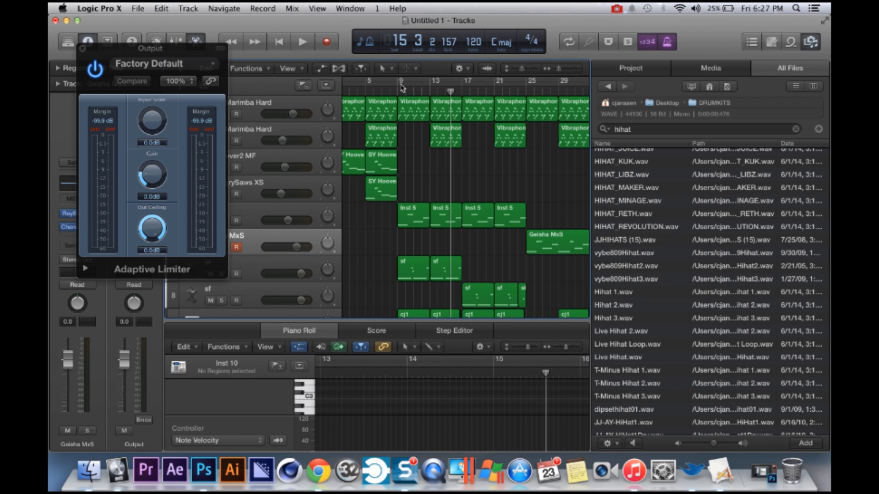
drag(400, 87, 566, 105)
key(space)
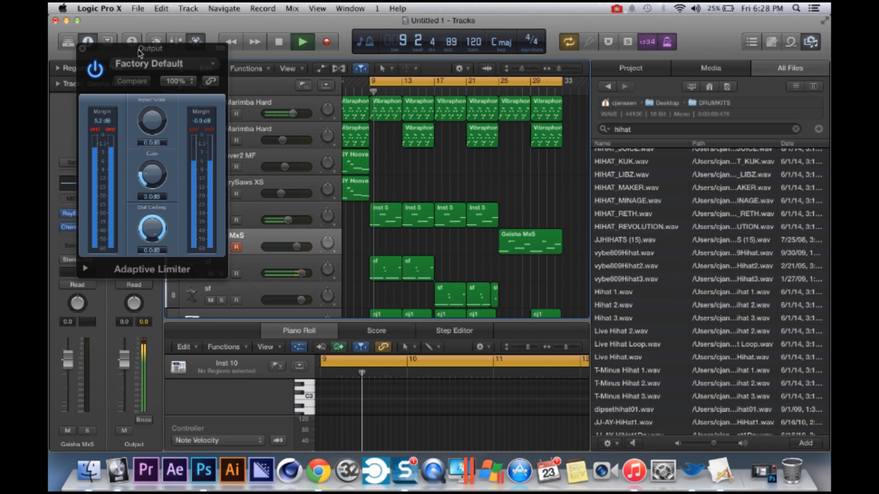
click(82, 49)
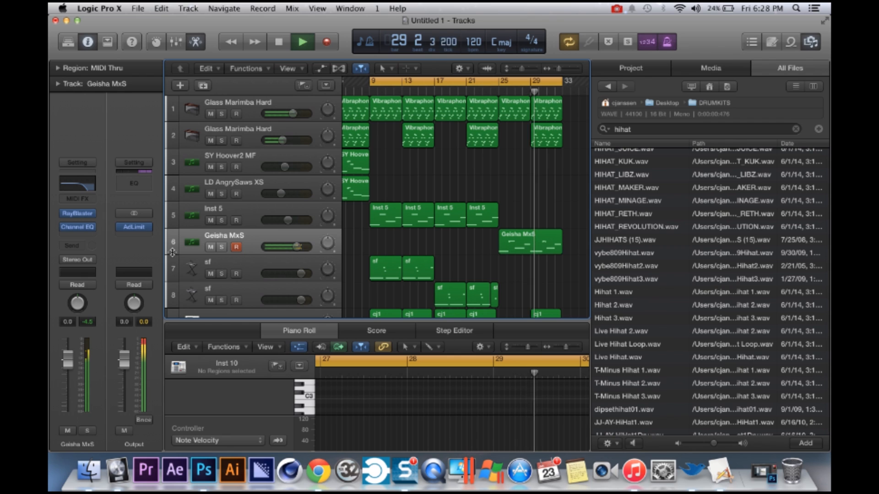
- In the Geisha MxS track's Channel EQ, boost the 750 Hz band to +5.0 dB at 940 Hz
click(246, 248)
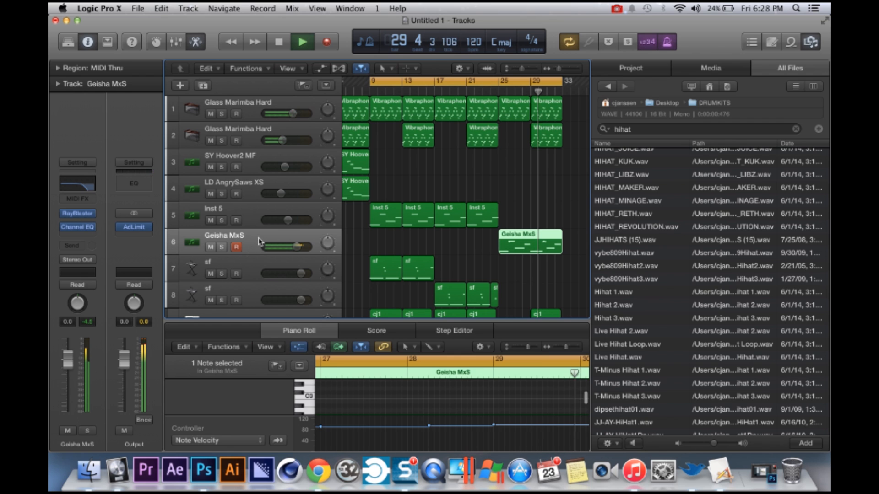
click(77, 228)
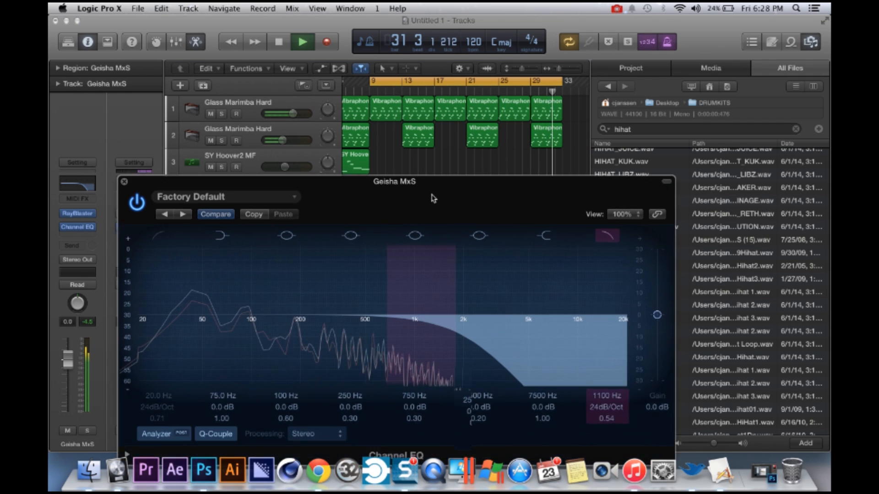
drag(369, 284, 387, 268)
key(space)
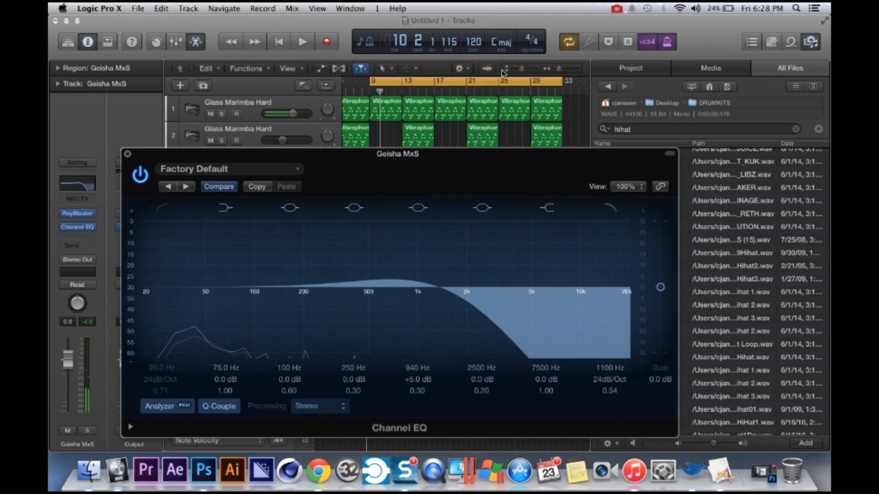
- Cycle bars 25–33 and, during playback, set the boosted Geisha MxS EQ band to +8.0 dB at 860 Hz
click(498, 84)
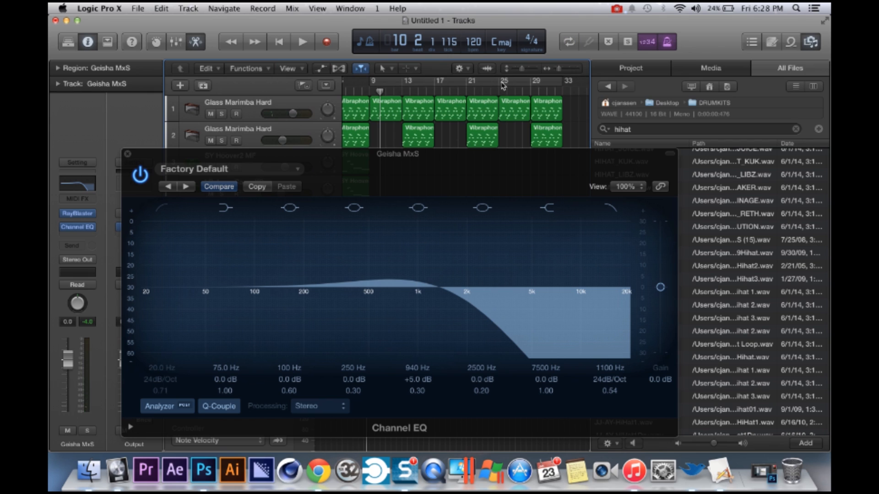
drag(503, 86, 559, 82)
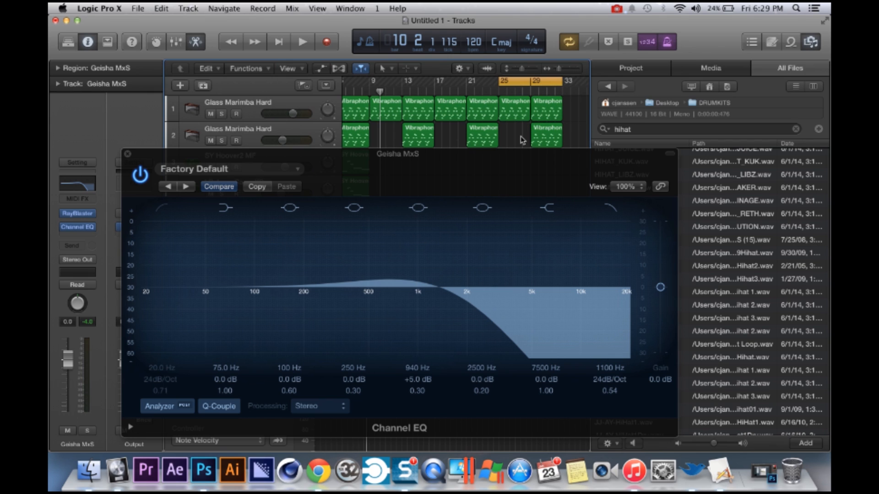
key(space)
drag(404, 284, 398, 273)
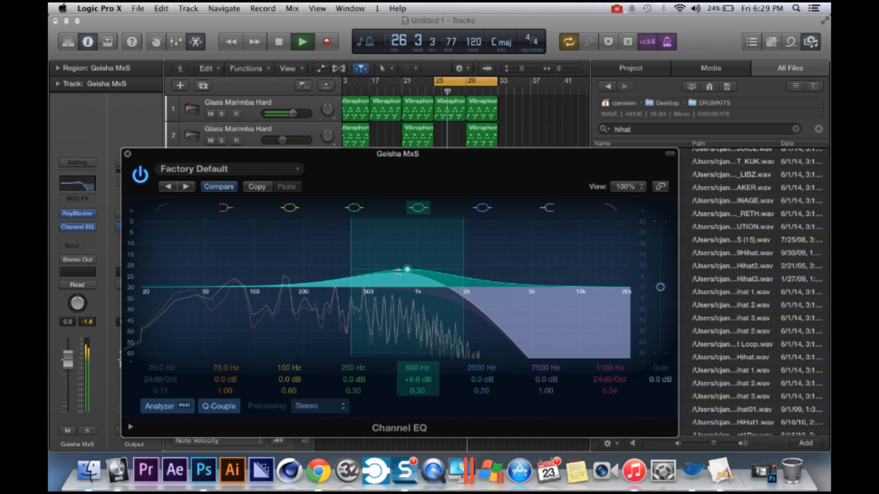
key(super+w)
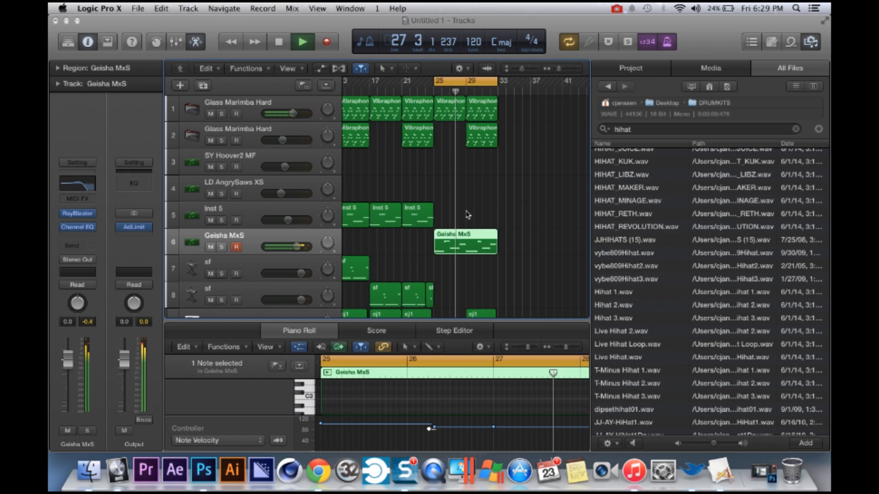
- Turn off cycling and play the transition into the Geisha MxS section around bar 25 to check the lead's sound
click(436, 81)
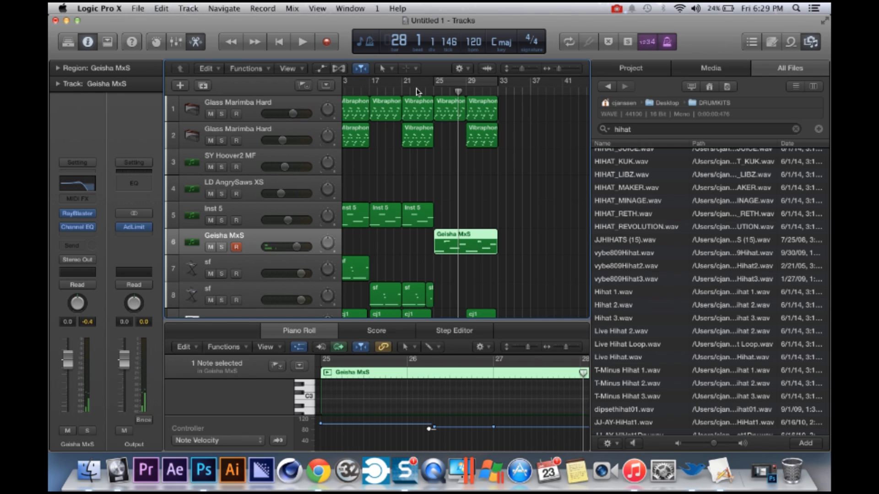
double_click(416, 91)
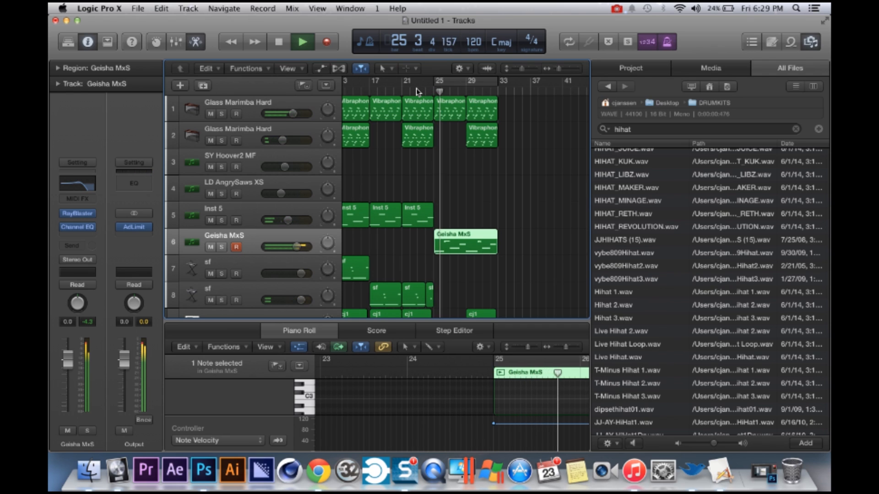
key(space)
scroll(380, 417, left, 5)
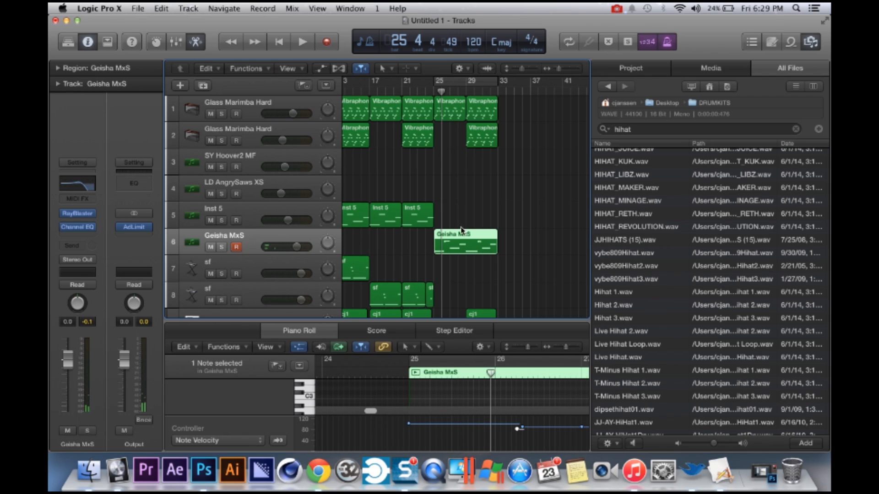
click(429, 89)
key(space)
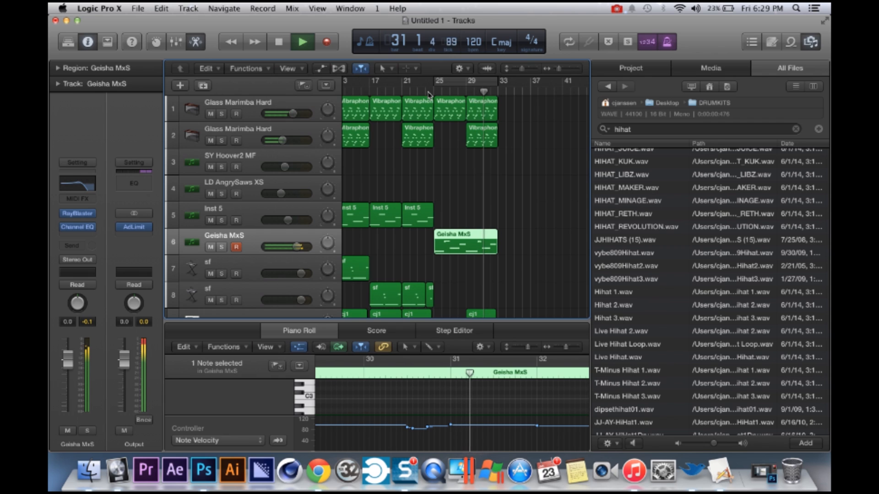
- Set the cycle range back to bars 9–33 and play from bar 9
scroll(428, 95, left, 5)
drag(414, 81, 560, 83)
key(space)
key(Return)
key(space)
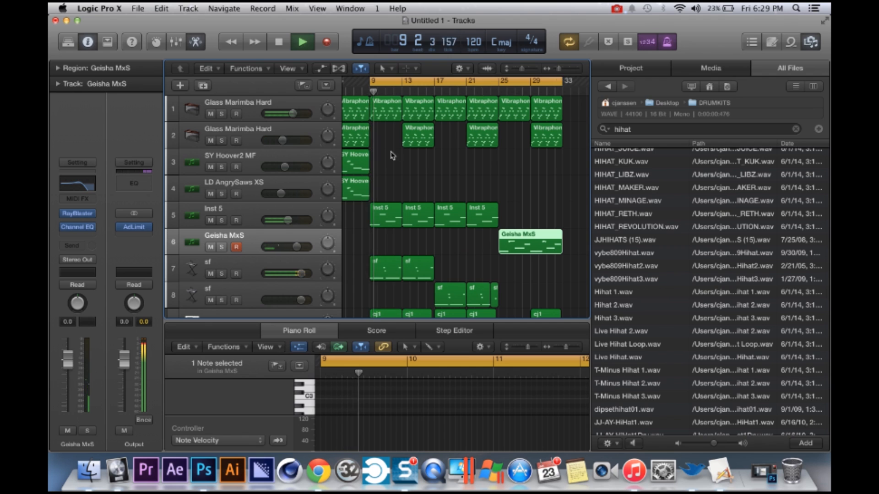
- Try to paste the two SY Hoover2 MF regions at bar 17 with the Geisha MxS track selected, and undo the paste
scroll(426, 176, left, 3)
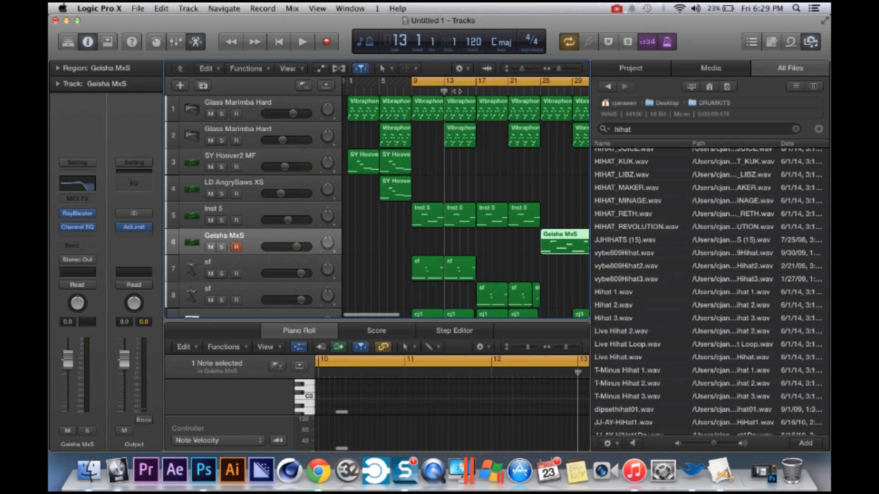
scroll(417, 150, left, 3)
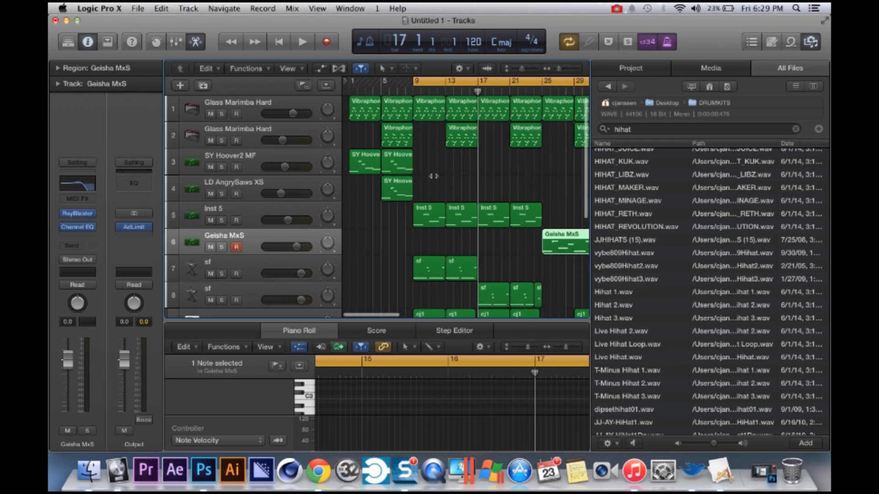
drag(420, 170, 370, 167)
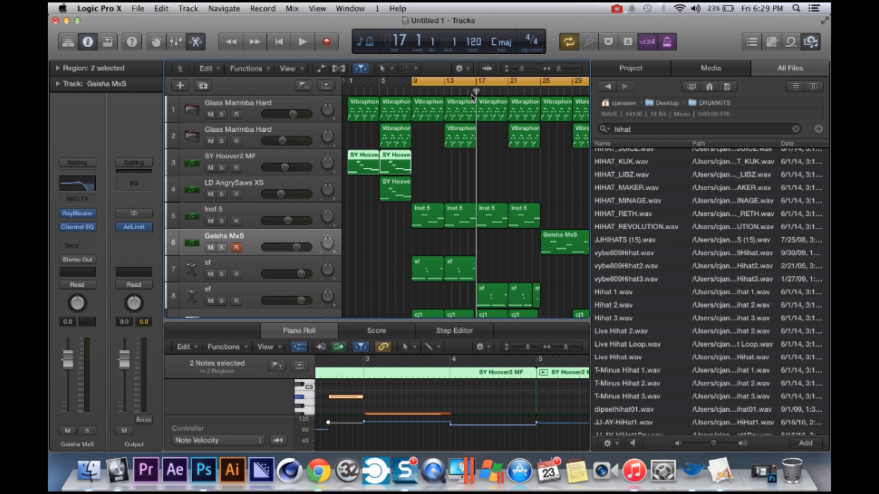
key(super+v)
key(super+z)
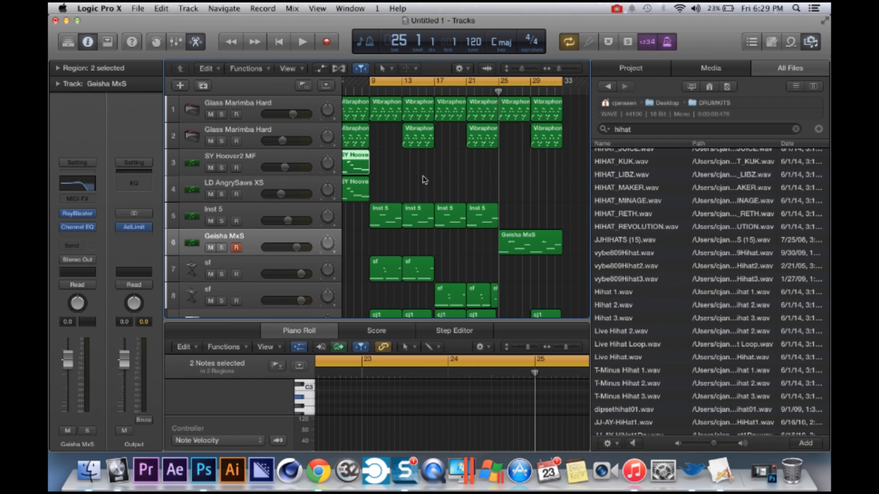
- Copy the two SY Hoover2 MF regions from bars 1–9 to bar 17 on the same track
scroll(423, 180, left, 3)
click(255, 163)
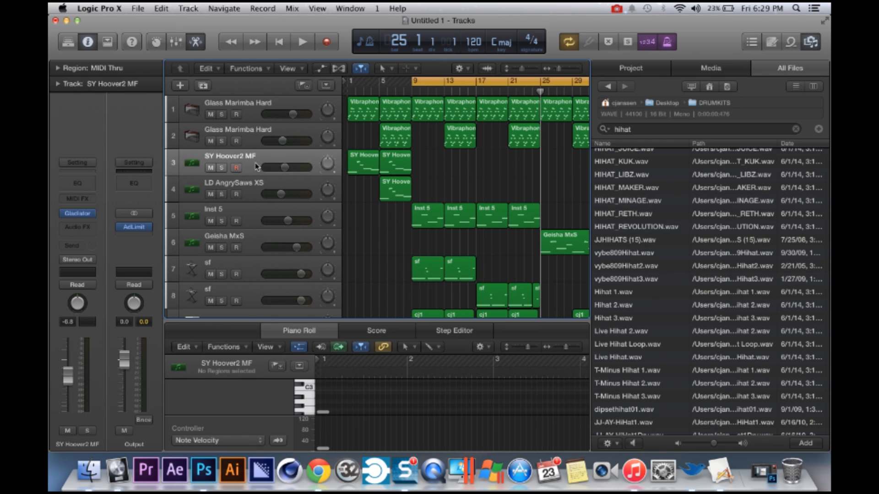
drag(426, 160, 375, 166)
drag(540, 87, 476, 90)
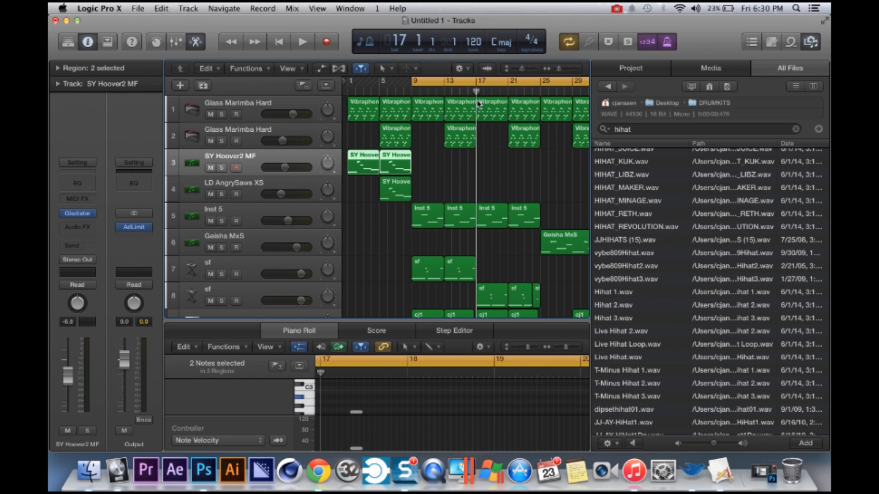
scroll(478, 104, right, 3)
key(super+v)
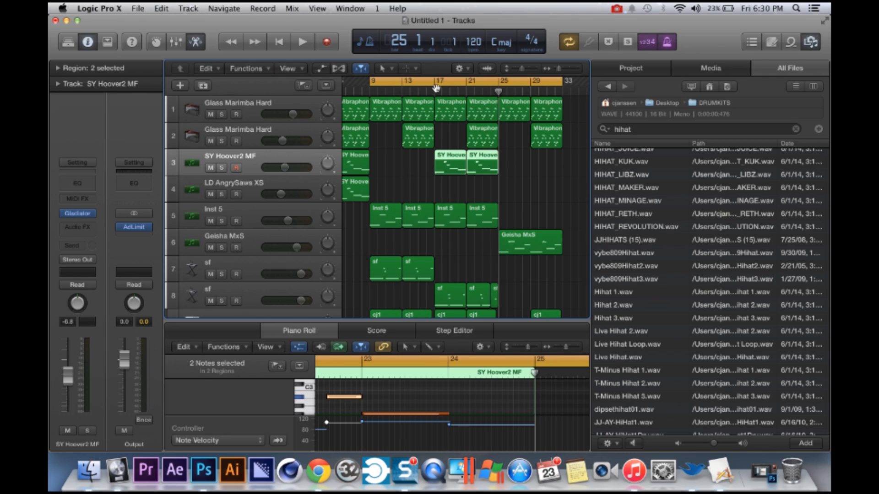
- Turn off cycling and play from bar 17 to check the copied SY Hoover2 MF regions against the other parts
click(434, 86)
click(434, 92)
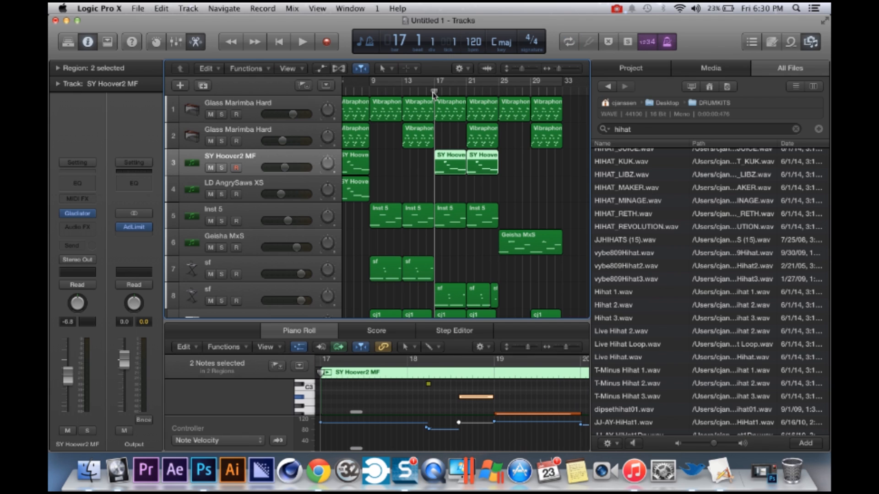
key(space)
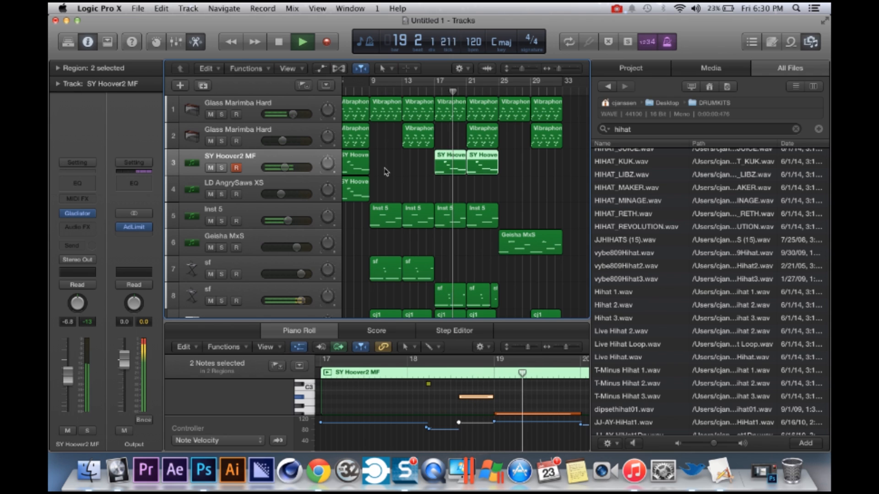
scroll(475, 230, down, 2)
scroll(475, 230, down, 1)
scroll(475, 230, up, 2)
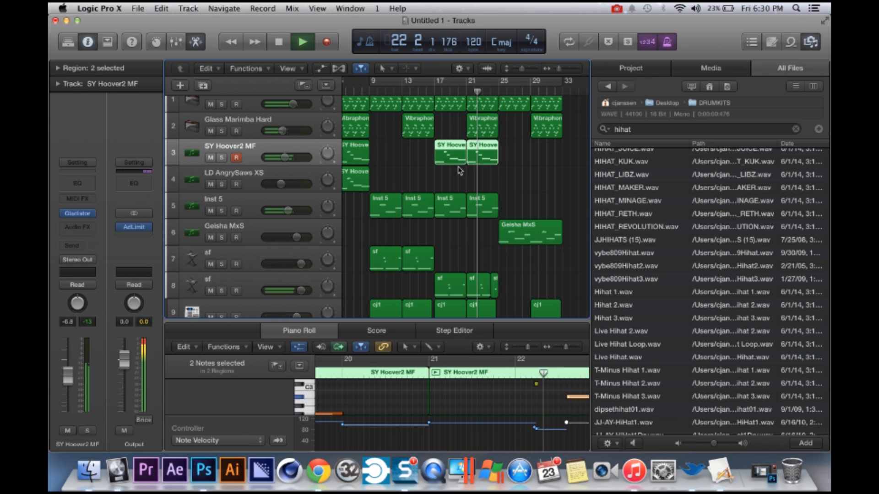
key(space)
- Copy the LD AngrySaws XS region from bar 5 and paste it twice on its own track, at bars 17 and 21
click(358, 183)
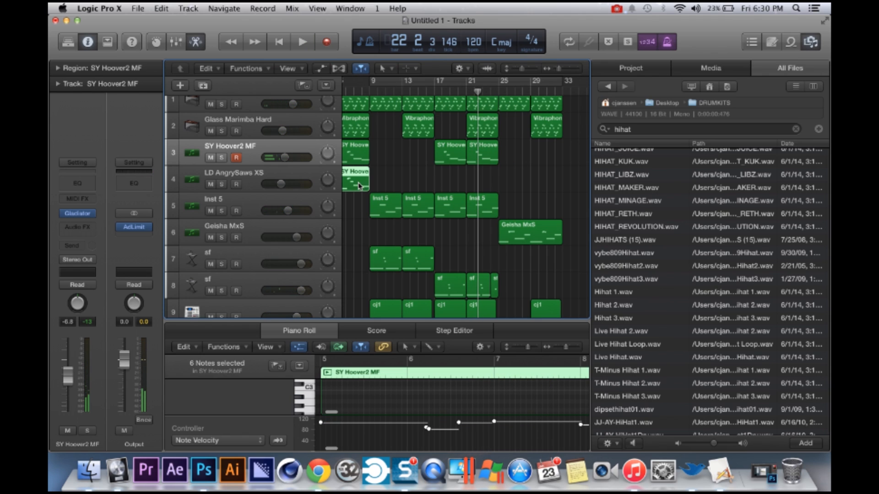
drag(477, 94, 435, 96)
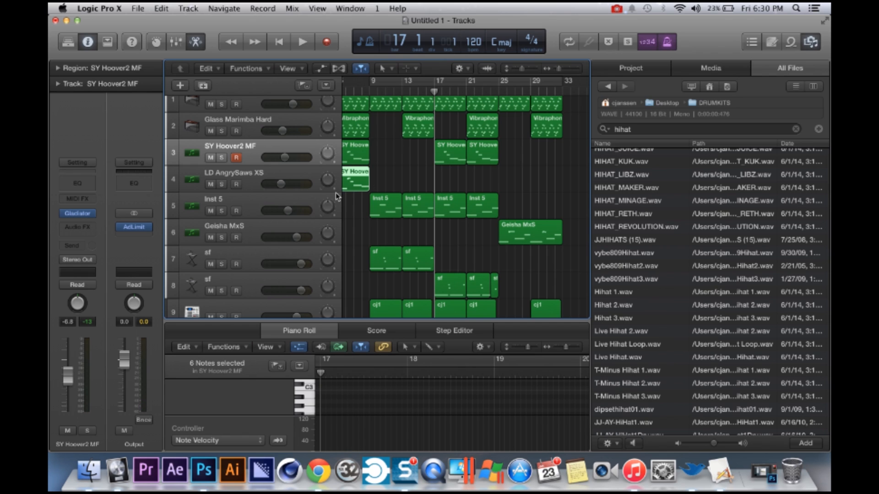
click(302, 177)
click(383, 172)
click(303, 153)
click(303, 176)
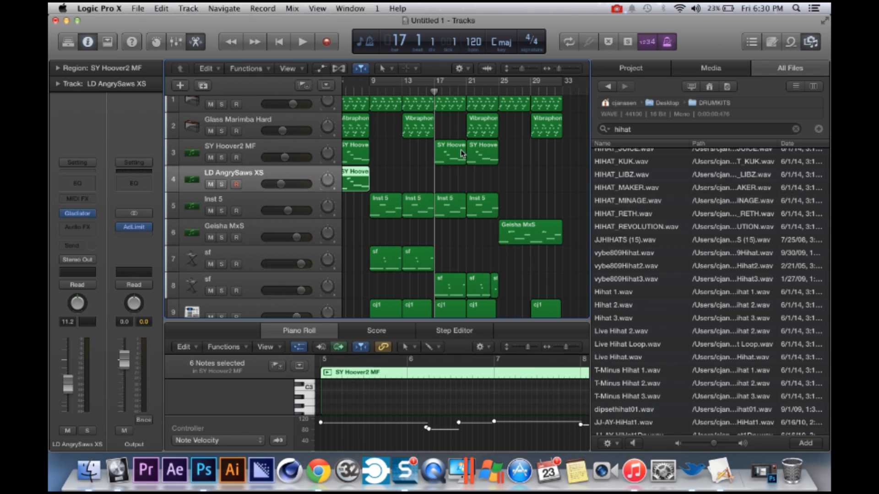
key(super+v)
key(super+v)
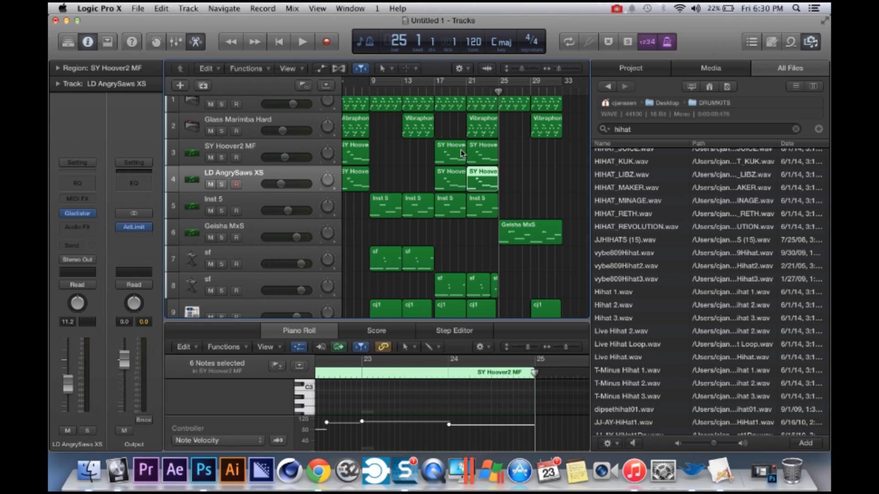
- Delete the SY Hoover2 MF copies at bars 17 and 21, playing briefly from bar 17 between the deletions
click(432, 90)
click(451, 158)
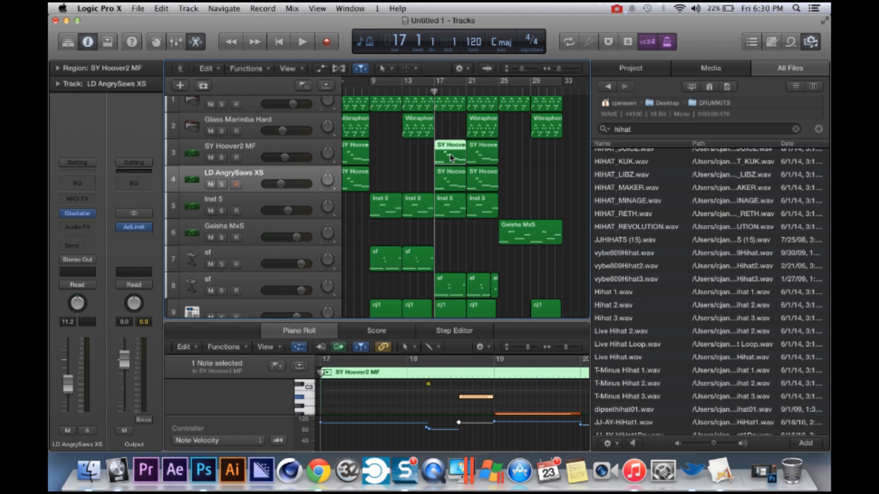
key(BackSpace)
key(space)
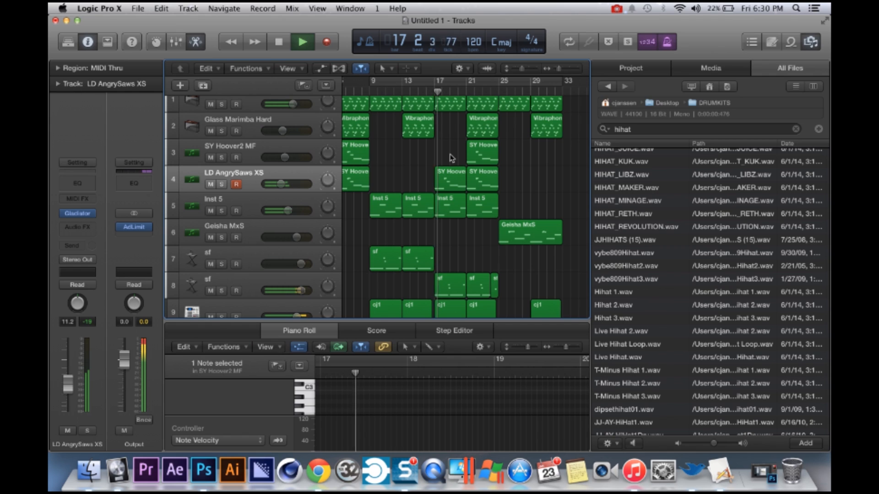
key(space)
click(469, 148)
key(BackSpace)
scroll(483, 154, left, 2)
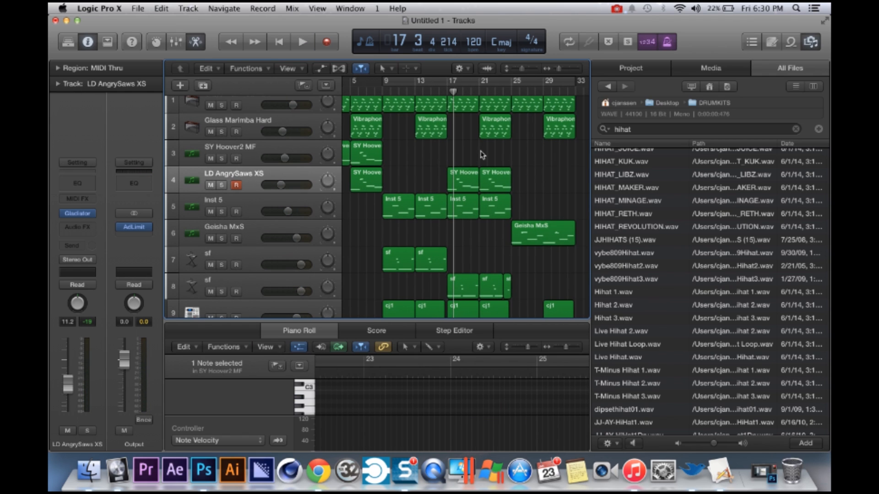
- Play briefly from around bar 17 to check the LD AngrySaws XS copies against the other parts
drag(453, 93, 444, 93)
key(space)
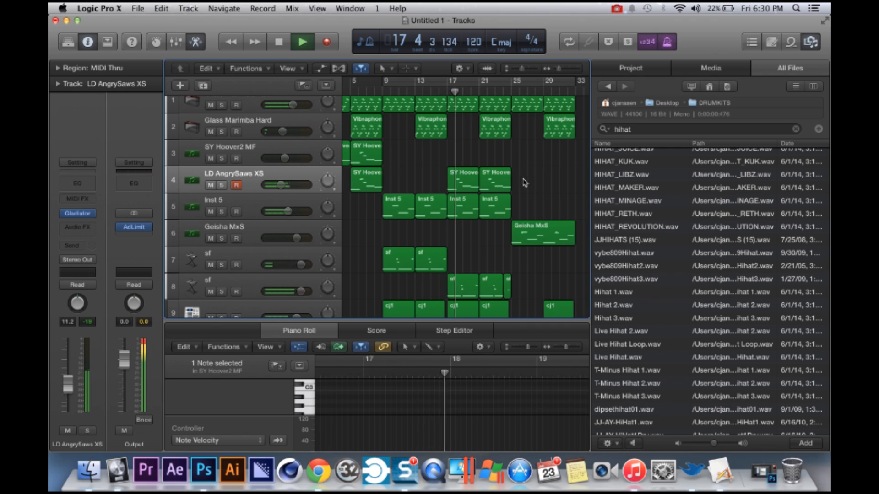
key(space)
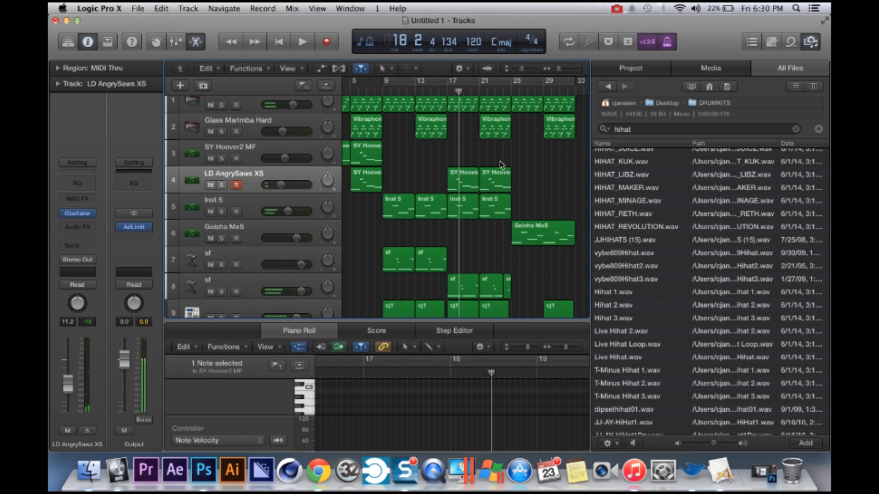
- Copy the two SY Hoover2 MF regions from bars 1–9 to bar 25 on the LD AngrySaws XS track and play them
drag(394, 159, 347, 159)
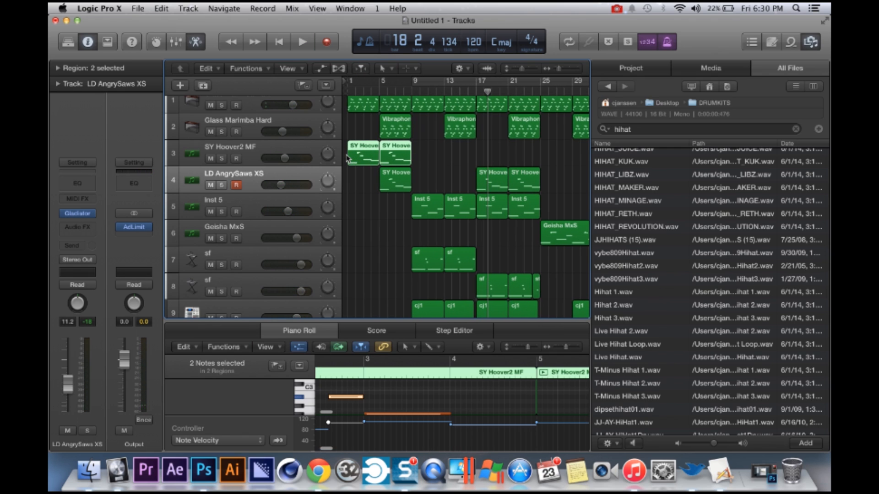
drag(489, 94, 539, 93)
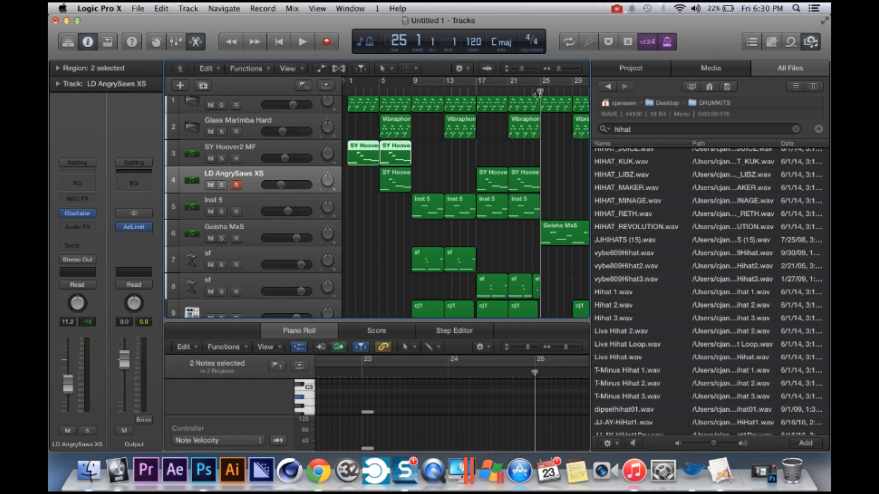
key(super+v)
click(480, 92)
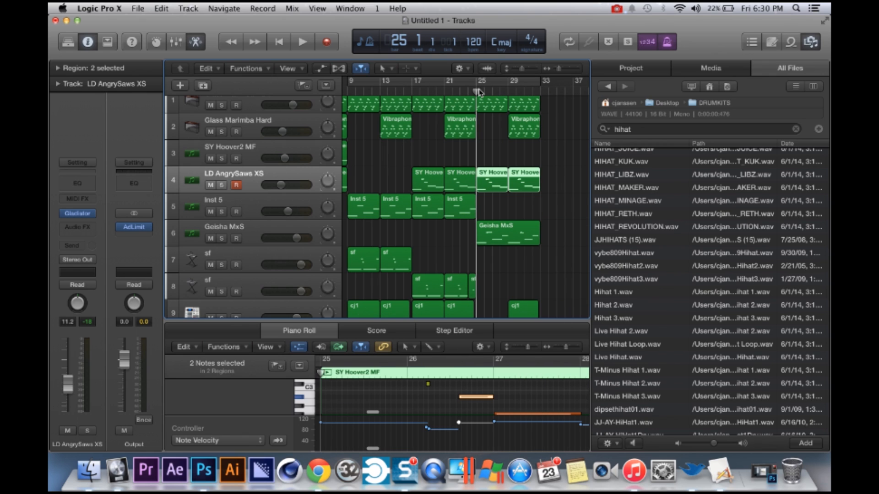
key(space)
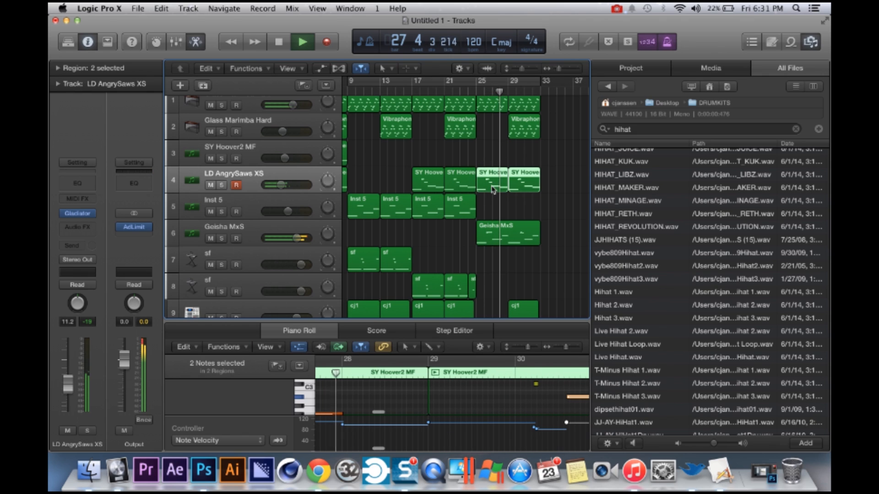
- Move the two copied regions at bar 25 onto the SY Hoover2 MF track and replay from just before bar 25
drag(492, 179, 487, 153)
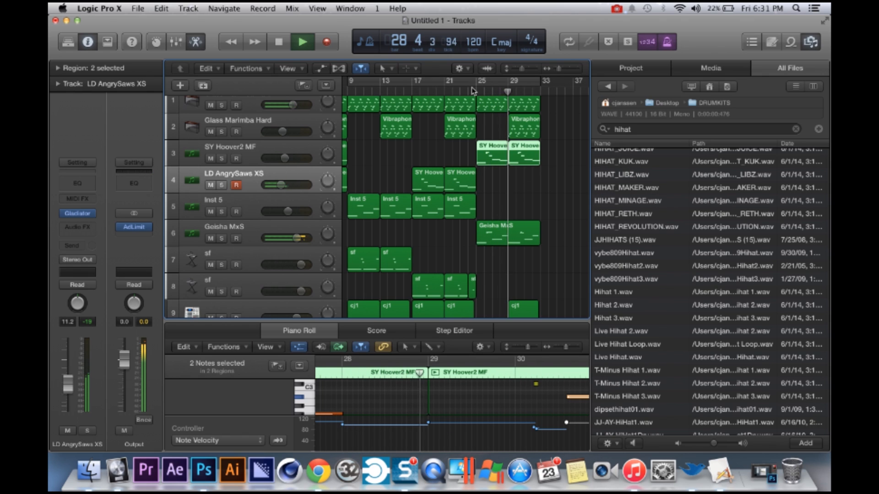
click(473, 91)
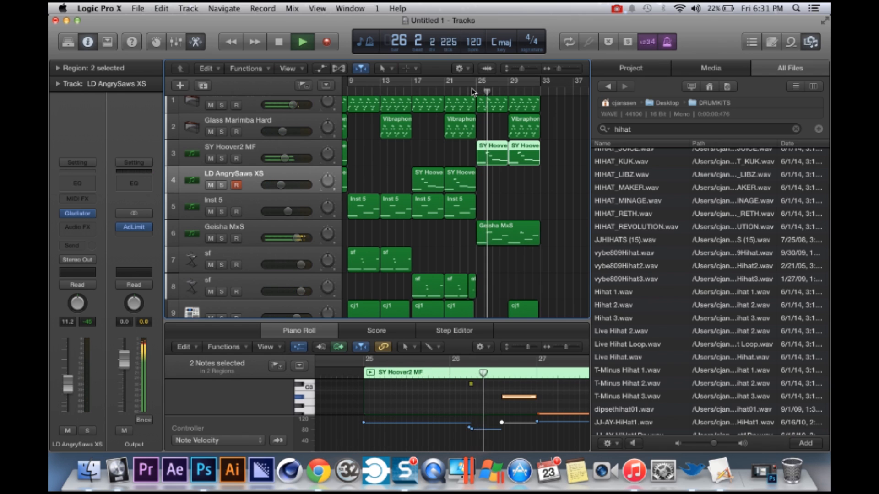
- Stop playback and delete the two SY Hoover2 MF copies at bars 25 and 29
key(space)
drag(555, 159, 486, 155)
key(Delete)
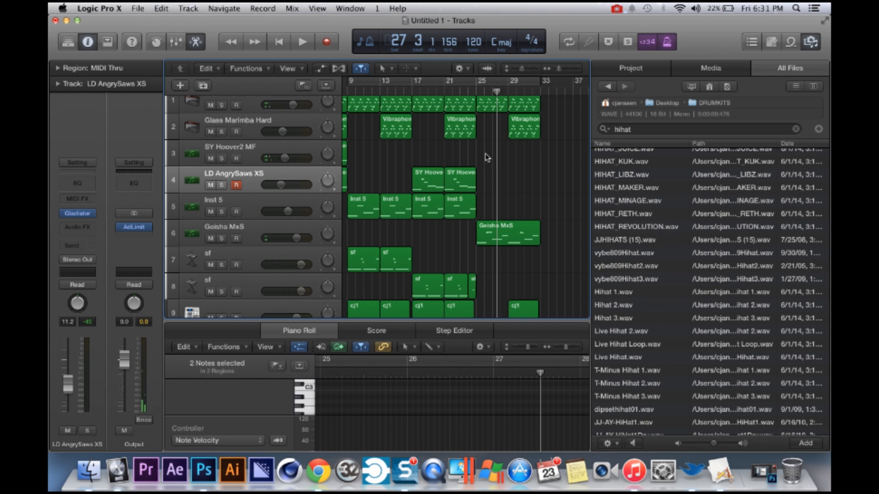
- Turn on the cycle area from bar 9 to the end of the beat and select cj1 track 14
scroll(497, 155, left, 5)
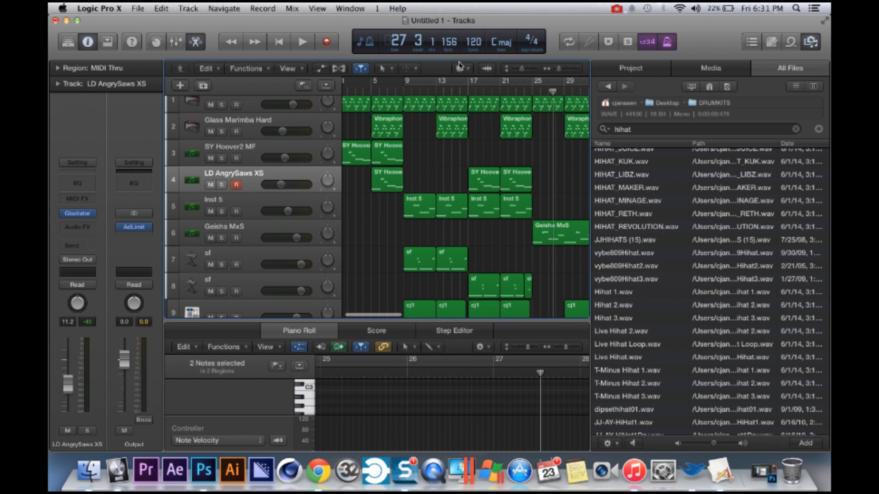
click(453, 86)
scroll(456, 135, down, 5)
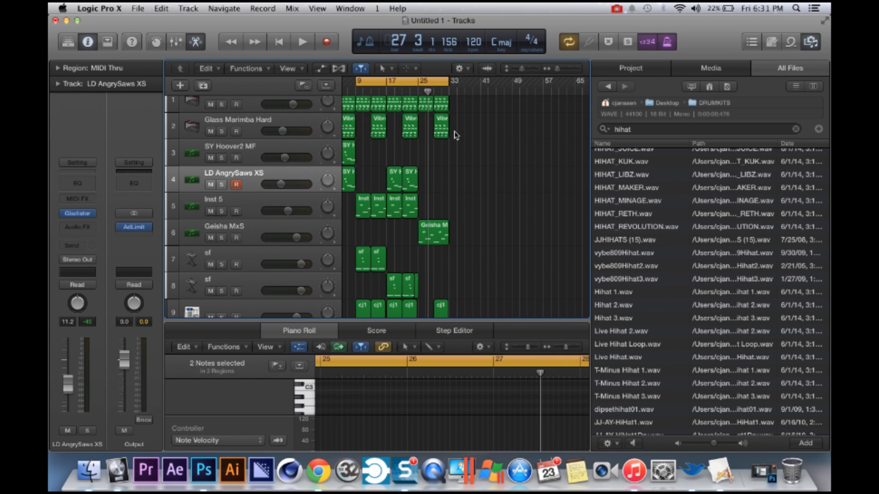
scroll(456, 135, right, 2)
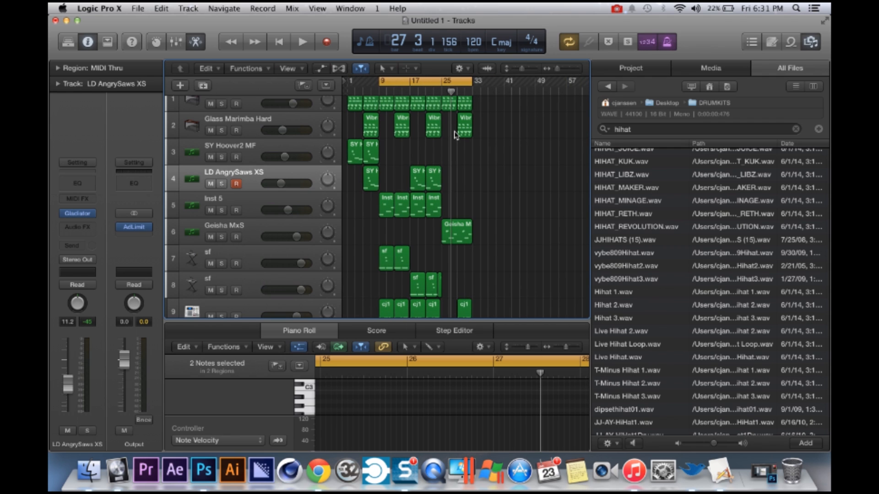
scroll(460, 185, down, 6)
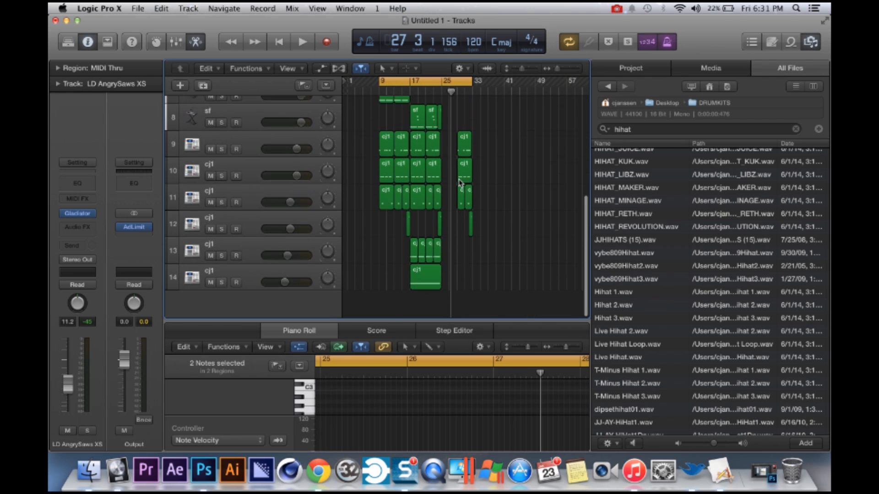
click(262, 275)
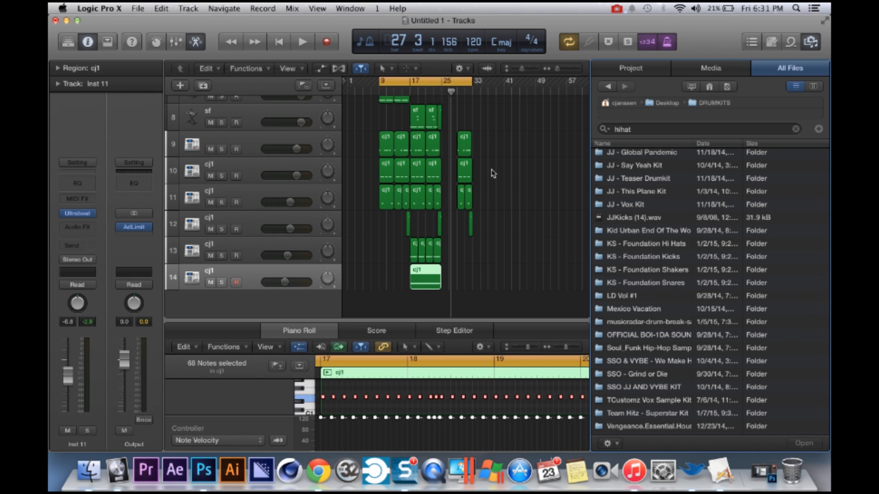
- Place the playhead at bar 7 and open the VEH3 FX folder inside the Vengeance.Essential.House.Vol.3 sample pack
drag(452, 90, 370, 85)
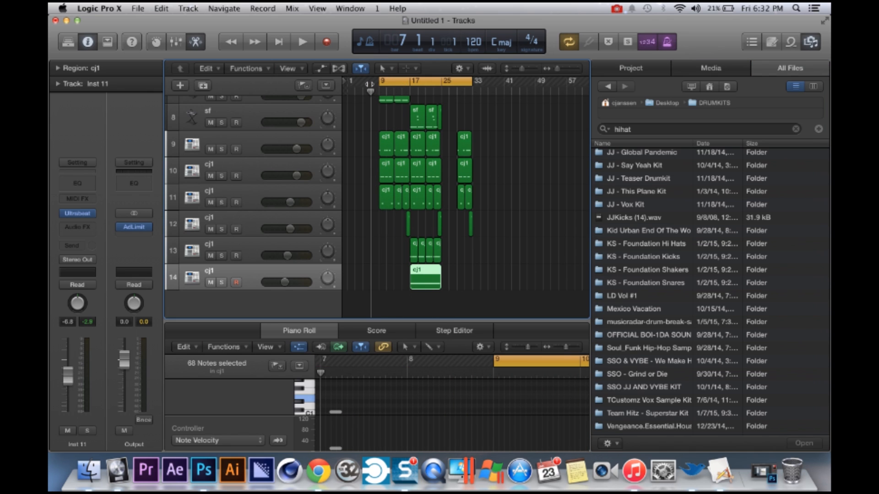
scroll(381, 190, up, 5)
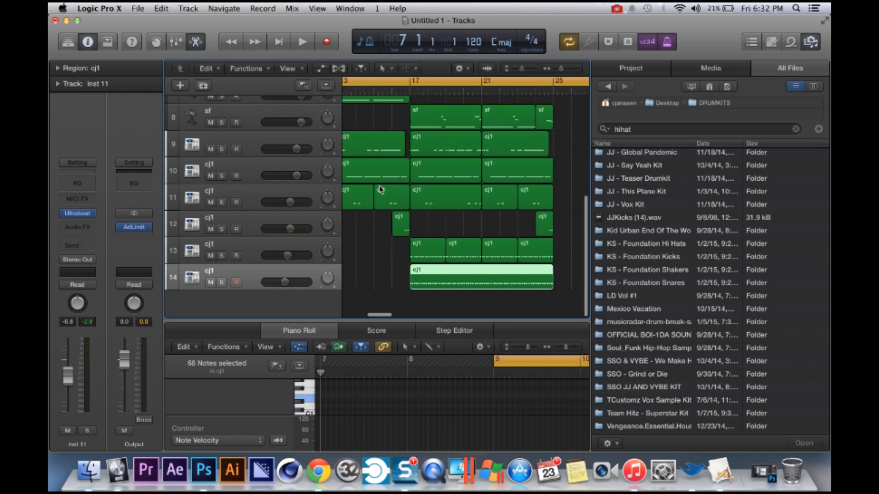
scroll(381, 190, down, 3)
scroll(688, 378, down, 2)
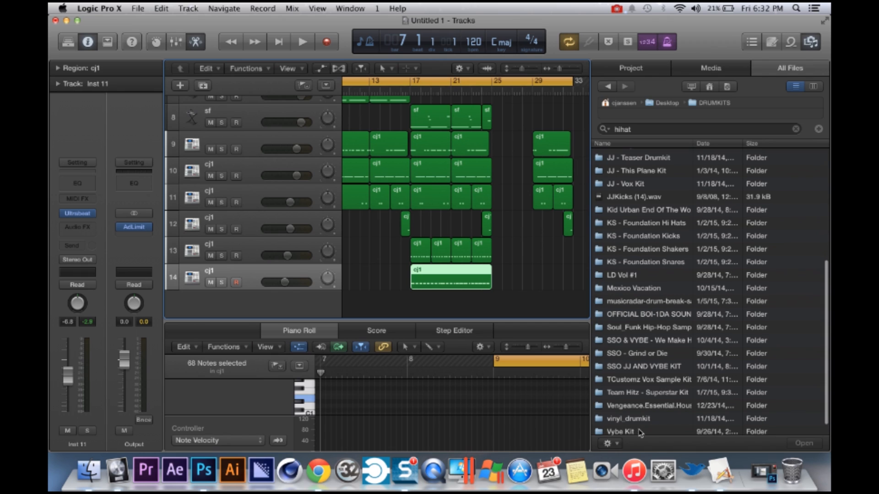
double_click(641, 406)
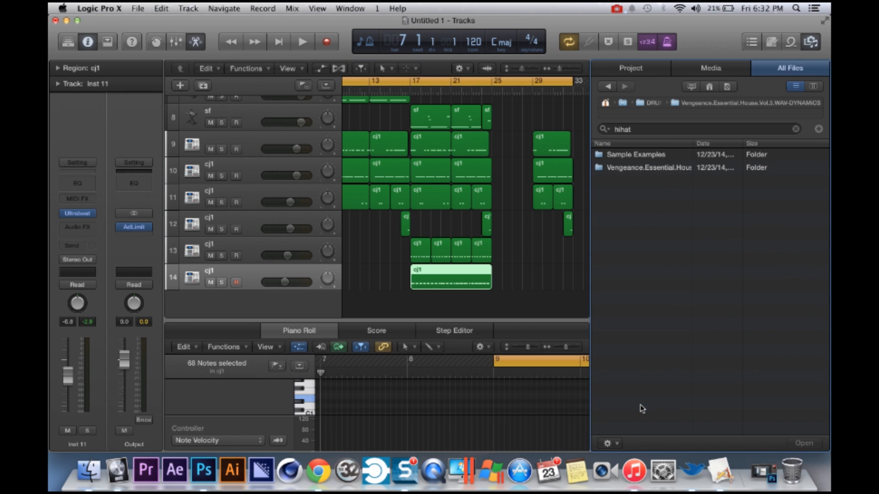
double_click(636, 168)
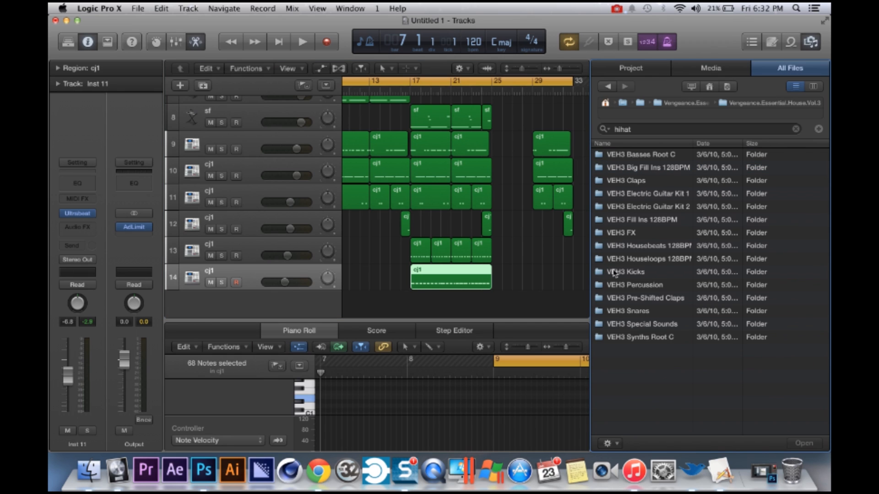
double_click(635, 234)
- Audition the effect samples from VEH3 FX 009.wav through VEH3 FX 016.wav
click(648, 261)
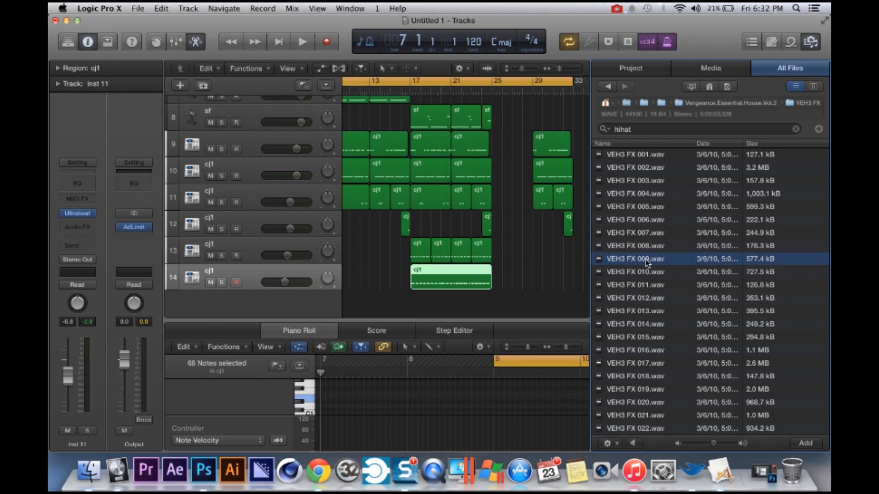
key(Down)
key(Down)
key(Down)
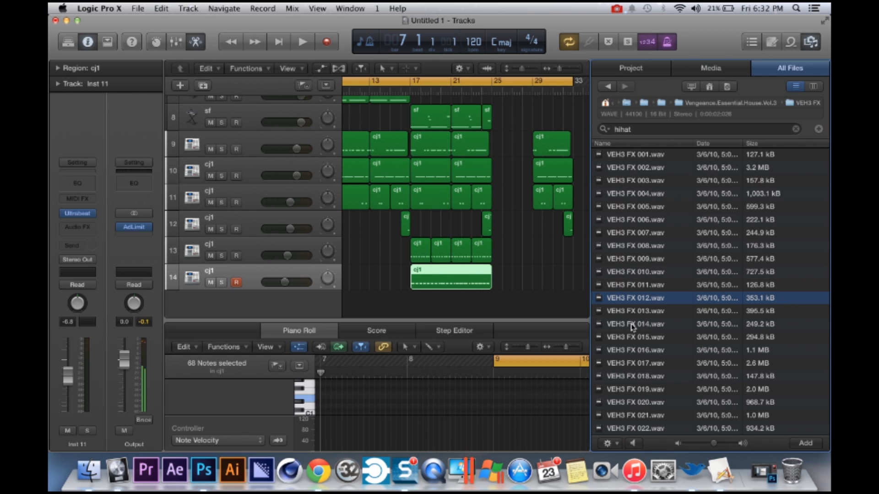
key(Down)
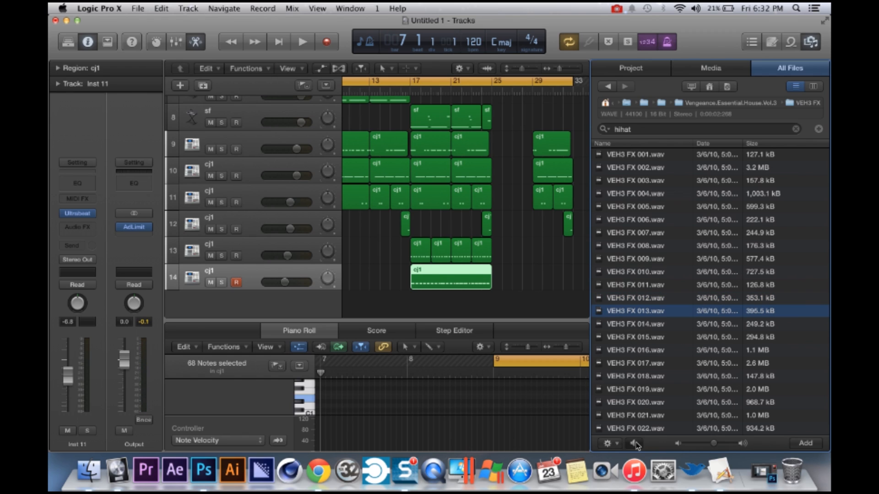
key(Down)
key(Down)
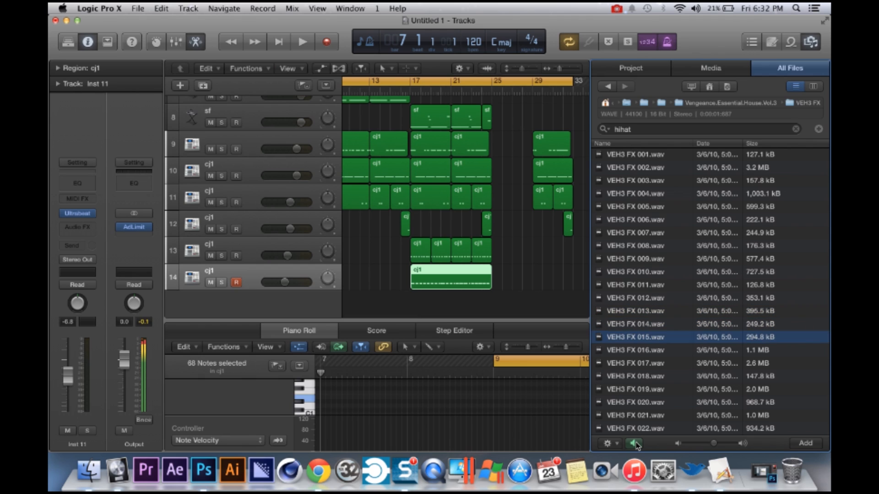
key(Down)
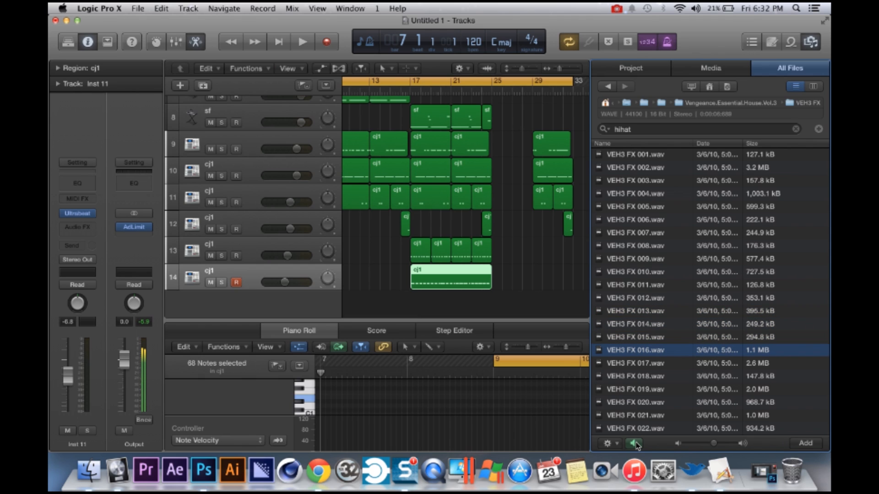
- Add VEH3 FX 016.wav on a new audio track below track 14, positioned to end near bar 9
scroll(436, 233, left, 5)
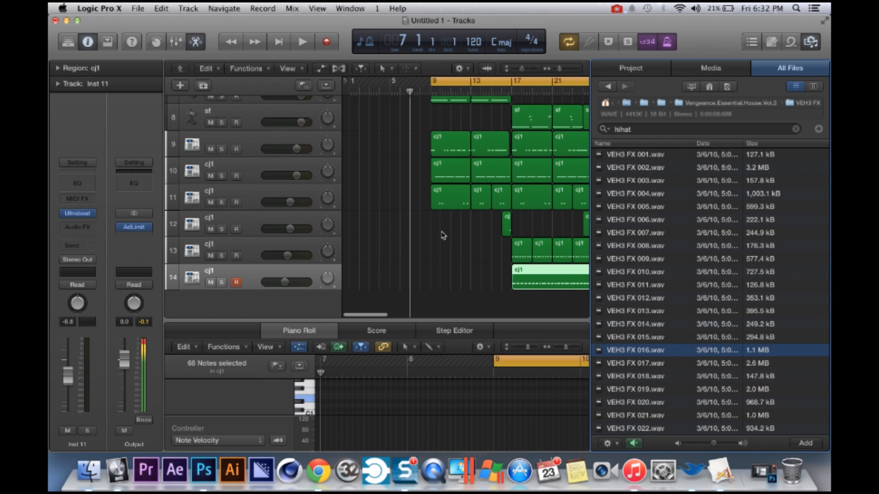
drag(632, 353, 401, 301)
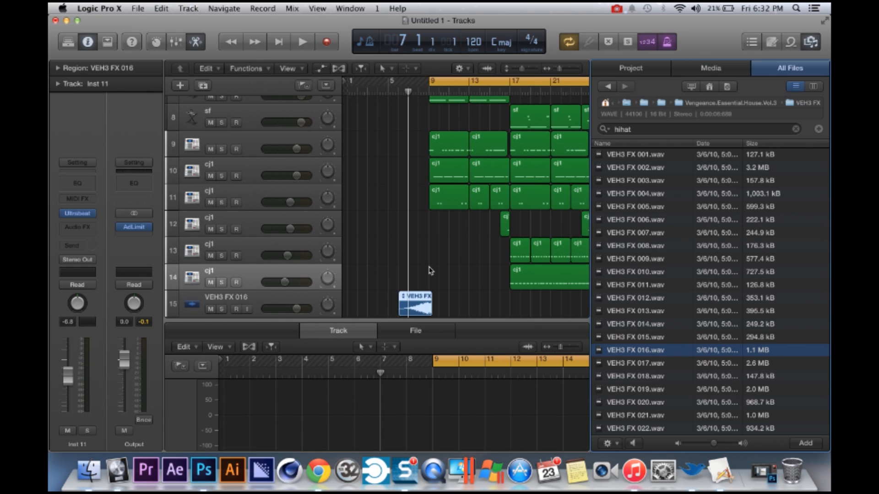
scroll(431, 271, up, 5)
scroll(430, 270, right, 1)
drag(501, 310, 484, 310)
- Nudge the VEH3 FX 016 region slightly earlier so it ends exactly at bar 9
scroll(502, 270, up, 5)
scroll(502, 270, down, 3)
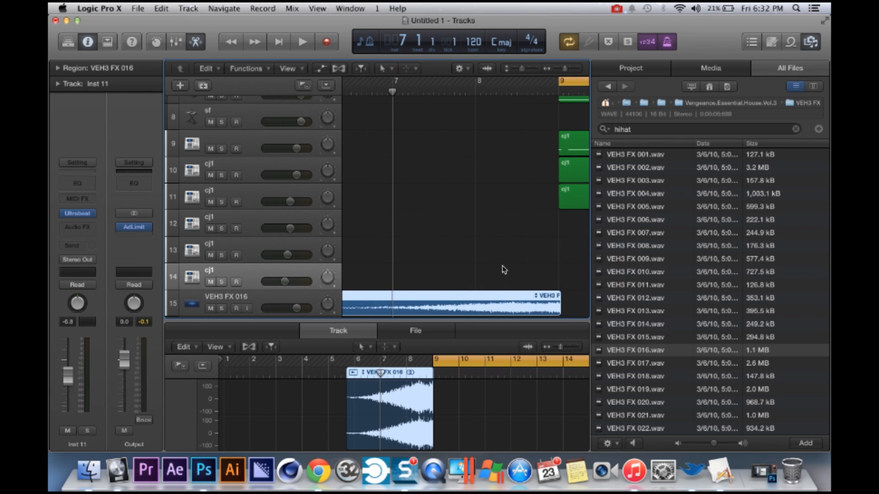
scroll(502, 270, right, 2)
scroll(544, 311, up, 5)
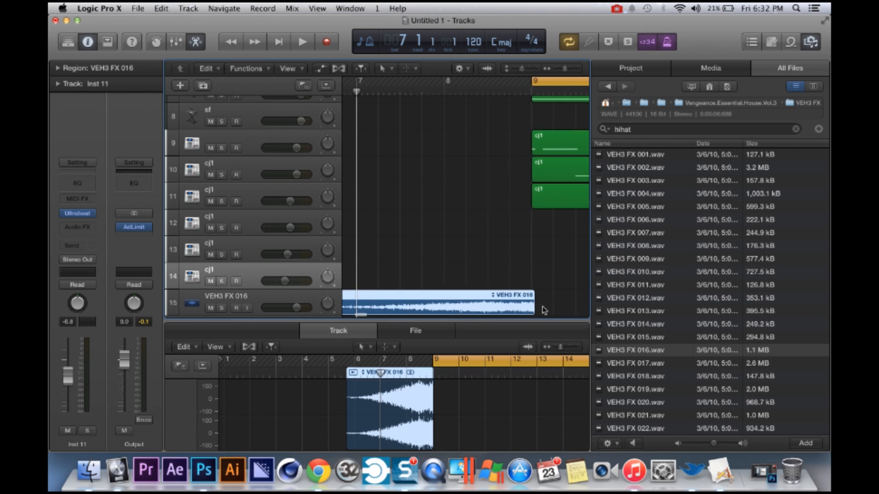
scroll(544, 311, right, 1)
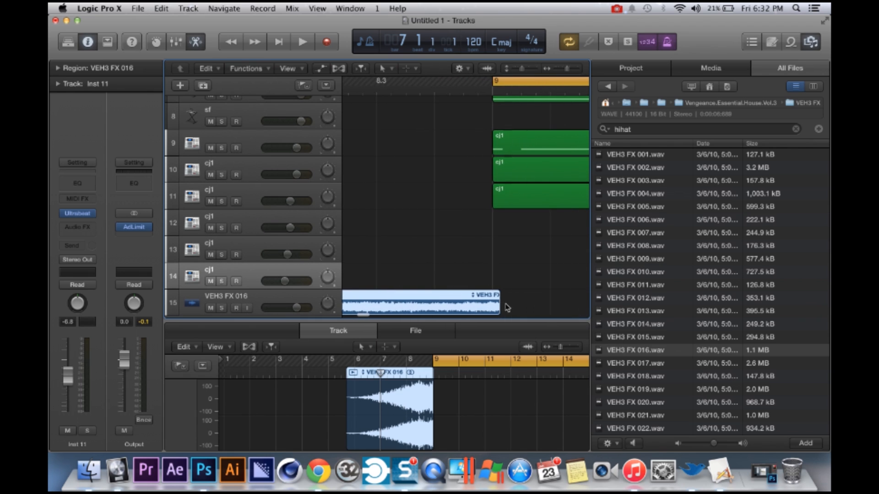
click(495, 307)
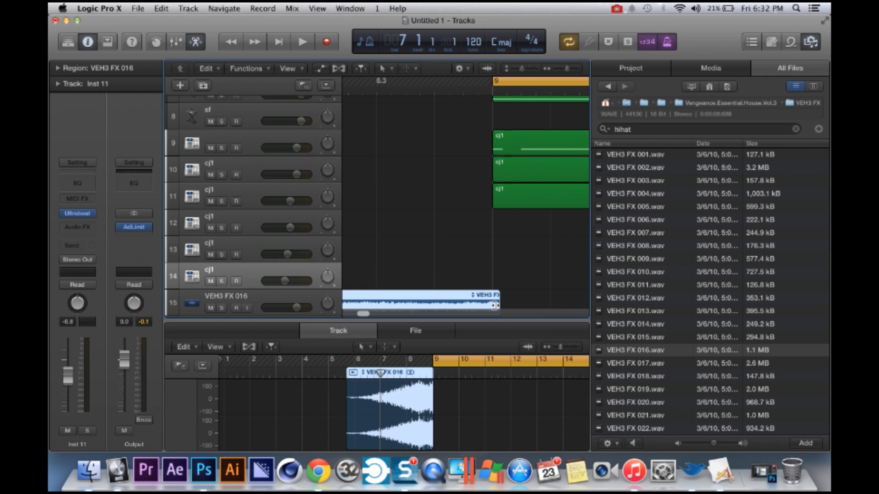
drag(473, 306, 467, 303)
scroll(494, 275, up, 2)
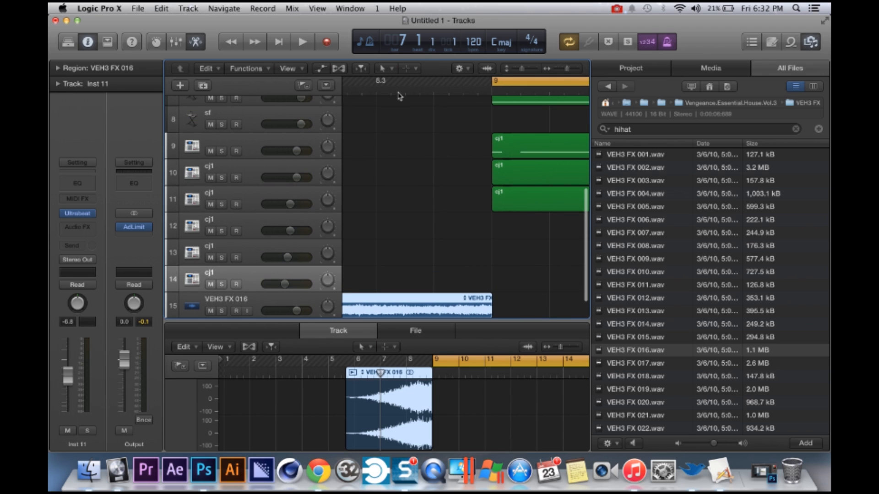
- Play the transition into bar 9, turn off cycling and play from bar 4 to check the VEH3 FX 016 effect
click(399, 97)
key(super+Left)
scroll(399, 95, left, 4)
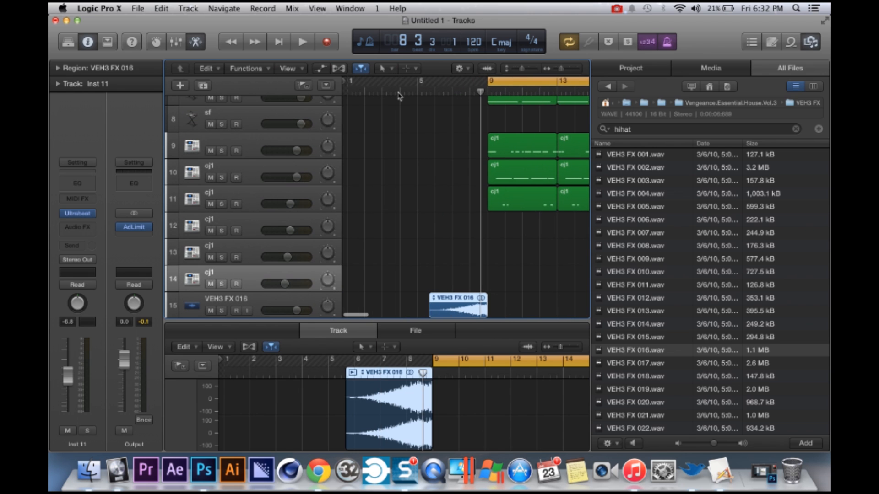
key(space)
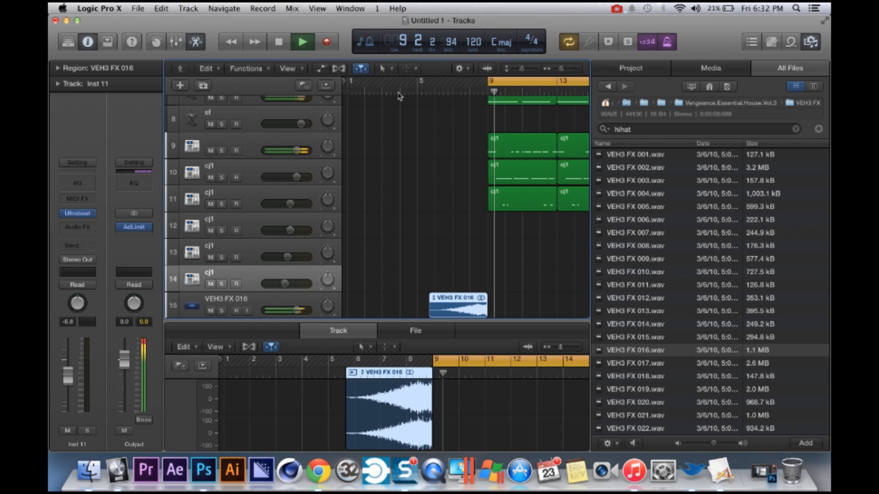
click(514, 81)
click(395, 90)
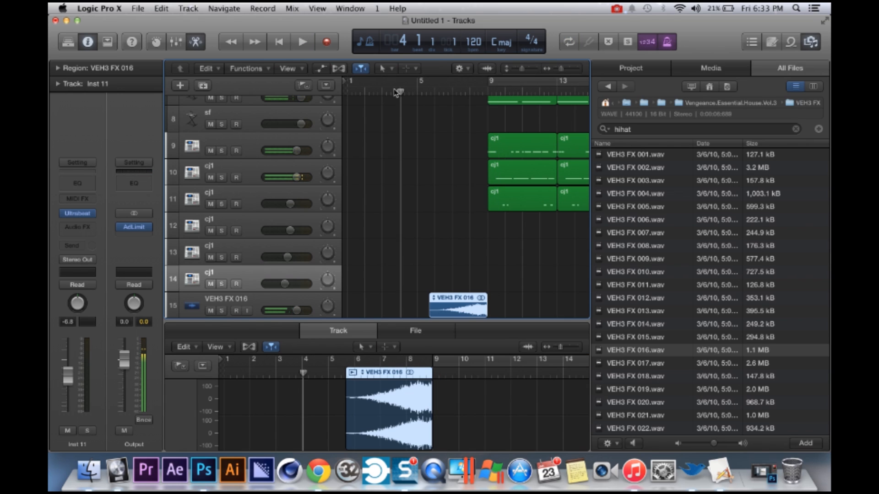
key(space)
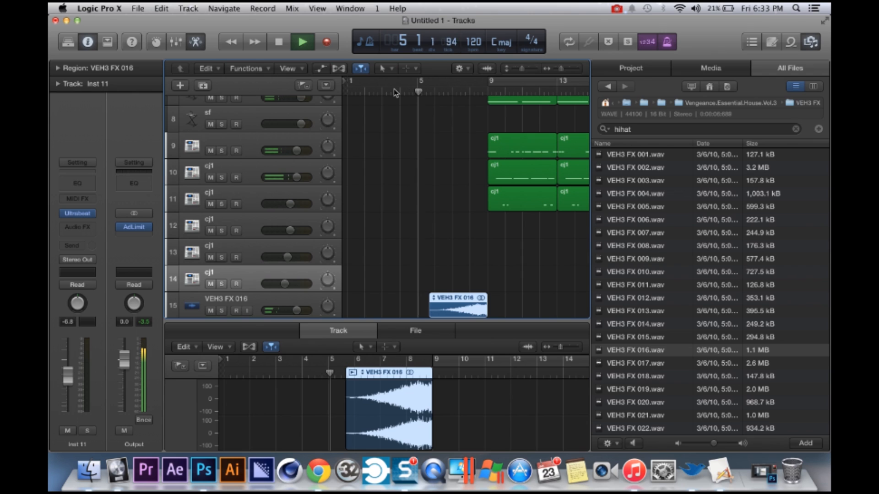
- Lower the VEH3 FX 016 track's volume and play from bar 5 into bar 9 to check the balance
drag(302, 311, 272, 313)
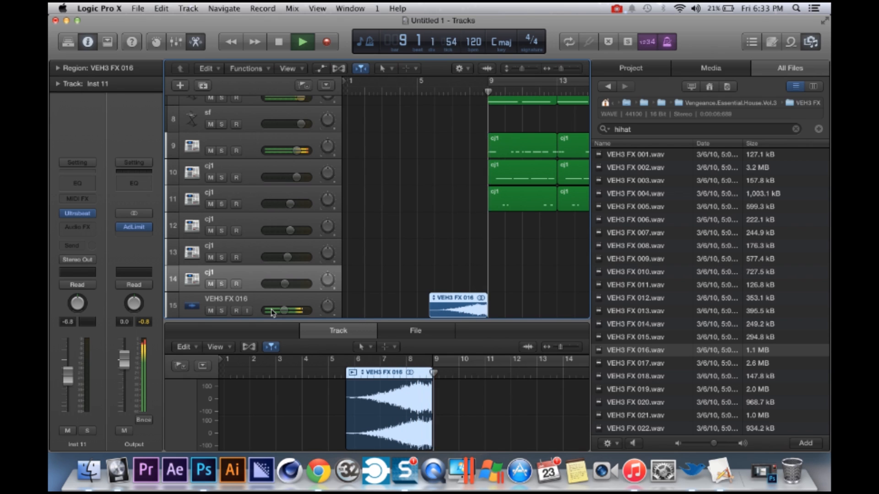
key(space)
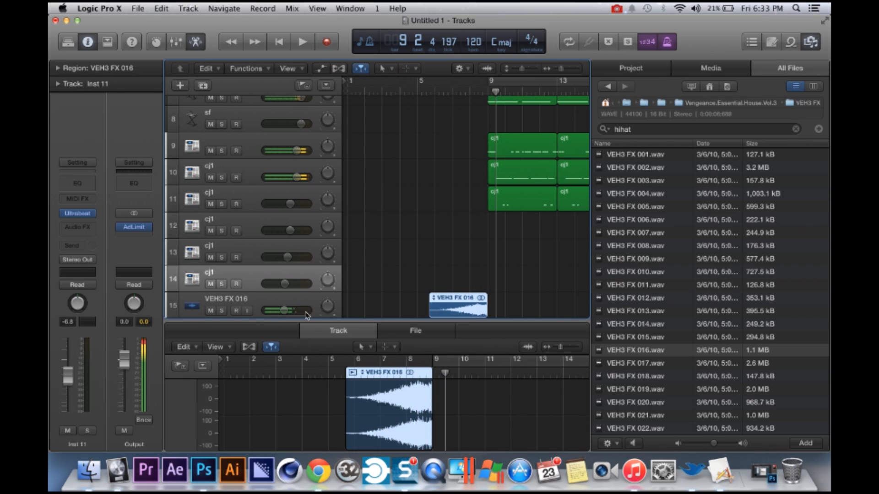
drag(287, 312, 274, 312)
click(425, 93)
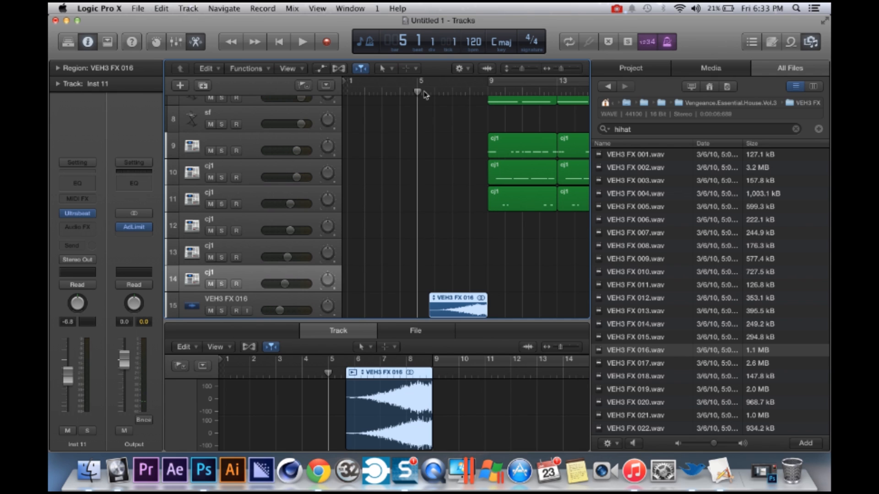
key(space)
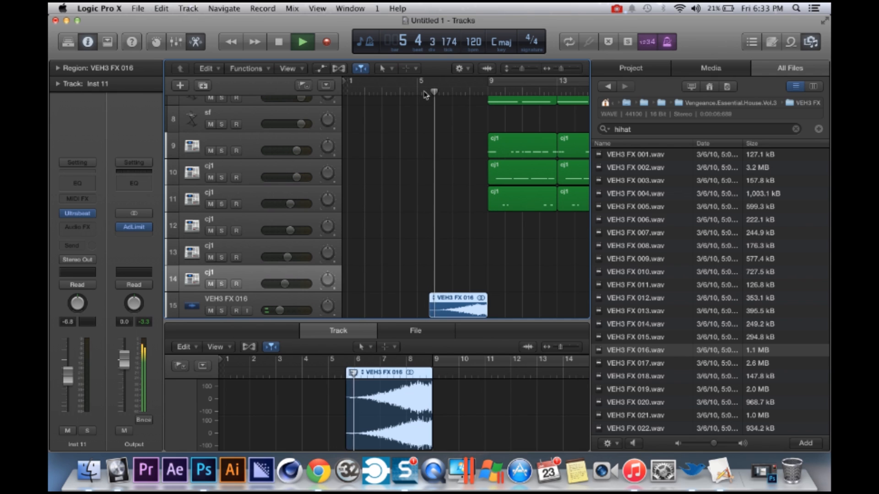
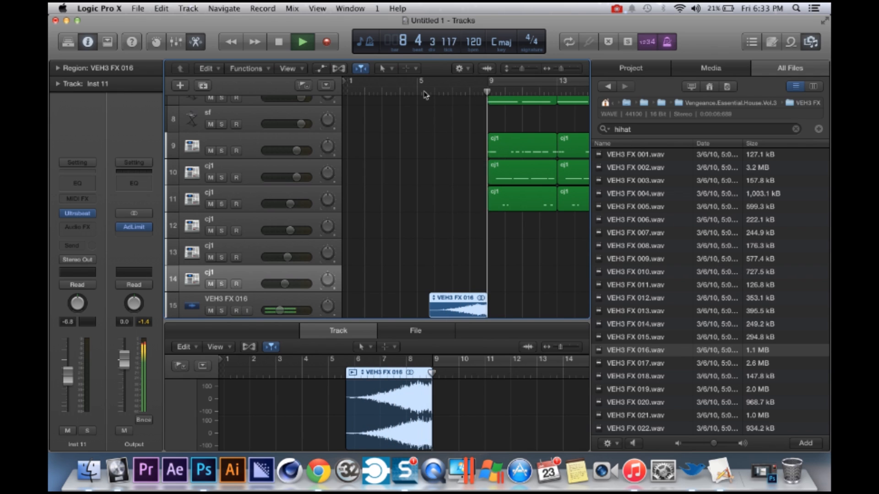
key(space)
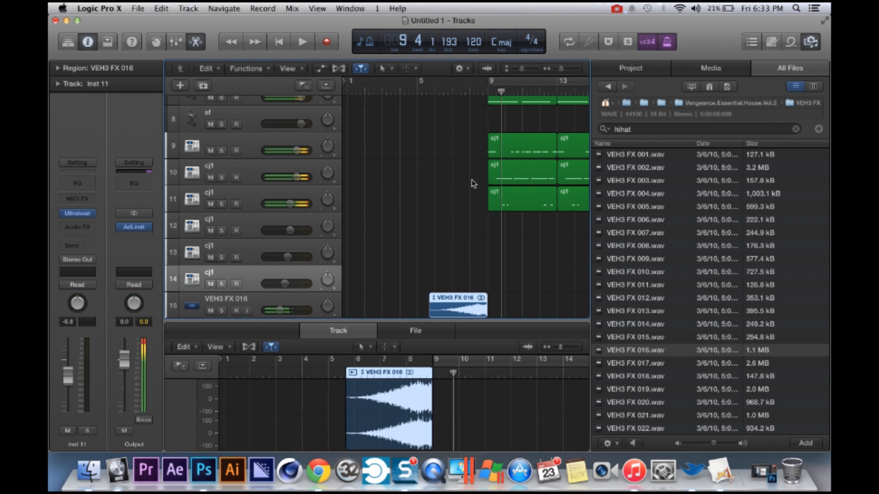
- Replay the lead-in from between bars 5 and 6 into bar 9 to recheck the quieter VEH3 FX 016 riser
scroll(478, 246, down, 2)
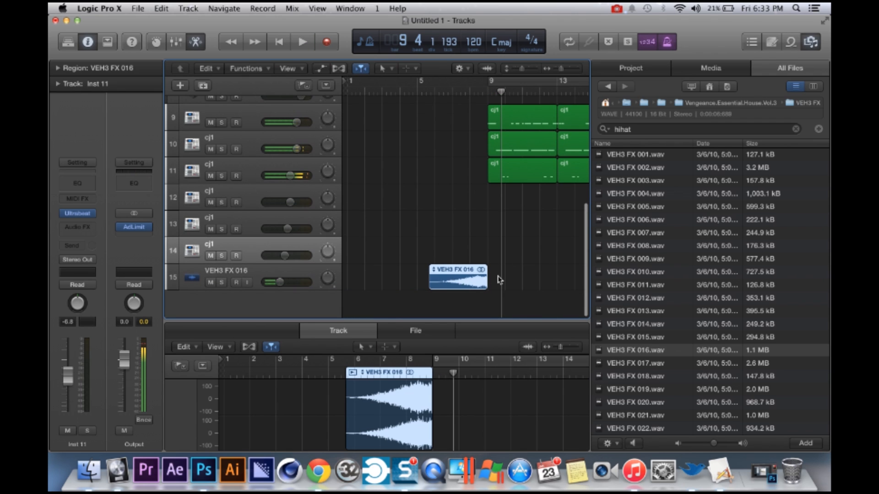
scroll(490, 279, right, 5)
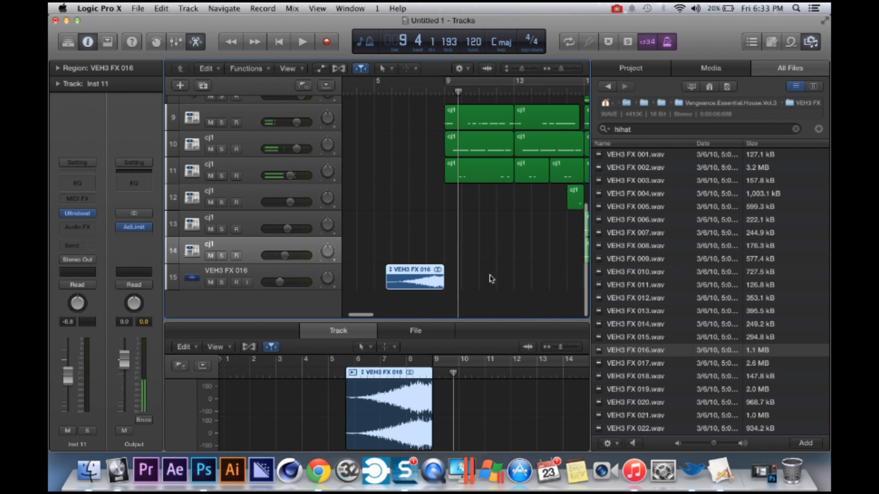
scroll(489, 277, left, 2)
scroll(489, 279, up, 1)
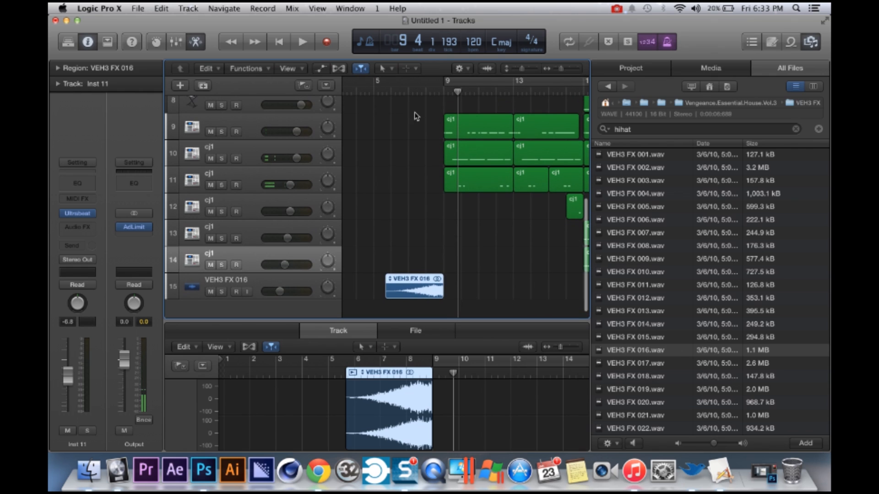
click(390, 95)
key(space)
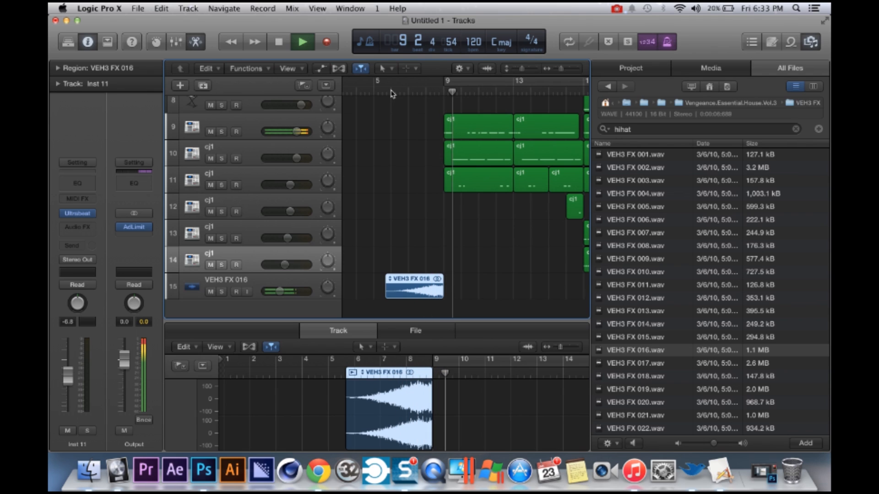
key(space)
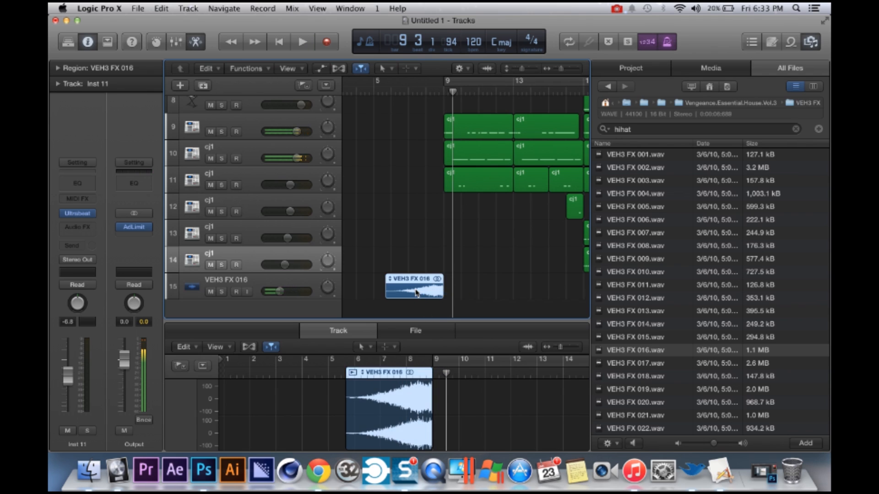
- Paste a copy of the VEH3 FX 016 region onto track 15, aligned to end exactly at bar 17
drag(455, 98, 524, 107)
key(super+v)
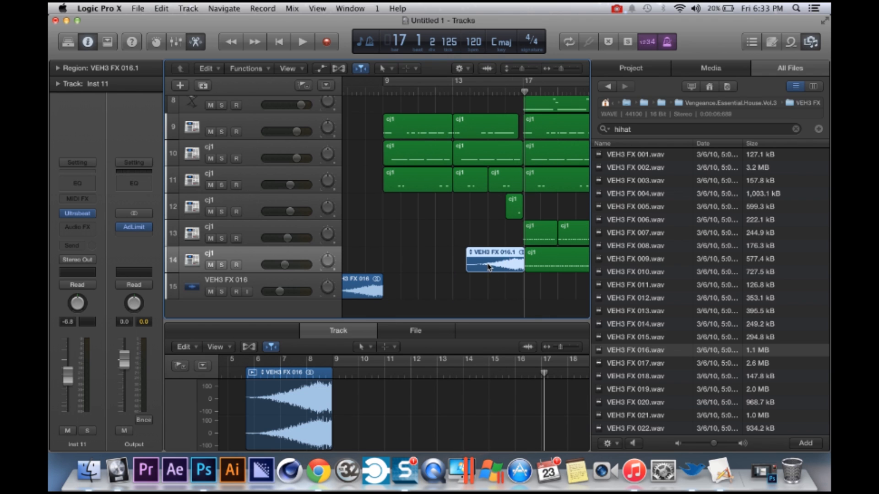
drag(490, 265, 491, 287)
key(super+Right)
key(super+Right)
key(super+Right)
key(super+Right)
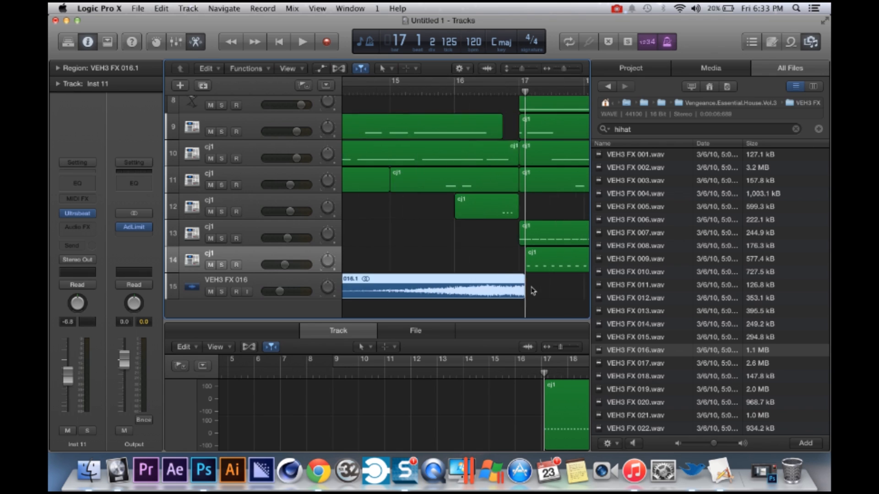
mouse_move(501, 289)
mouse_down()
mouse_move(486, 290)
mouse_move(501, 289)
mouse_up()
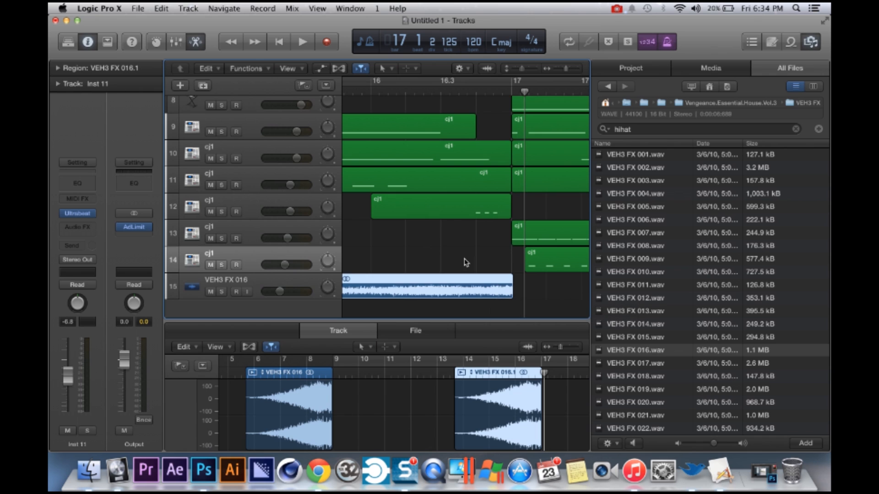
- Play from about bar 15 into bar 17 to check the copied riser
scroll(465, 262, down, 5)
scroll(466, 262, up, 10)
scroll(465, 262, left, 10)
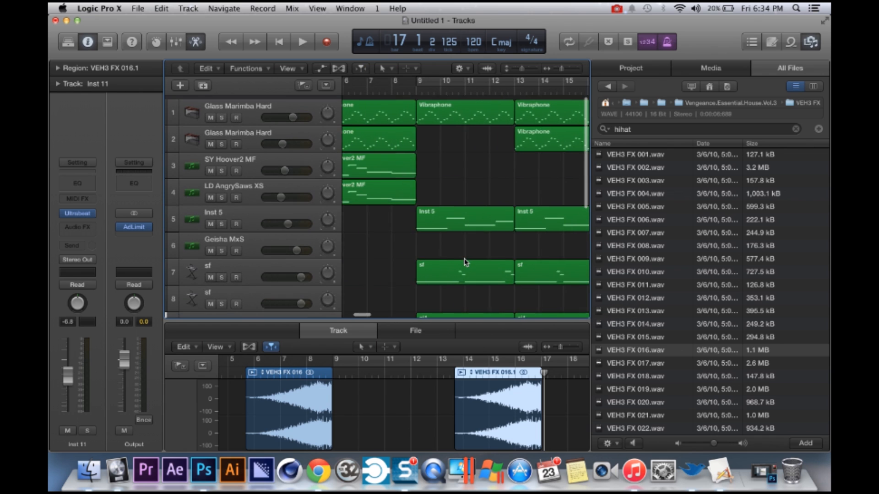
scroll(466, 262, down, 2)
scroll(465, 262, right, 5)
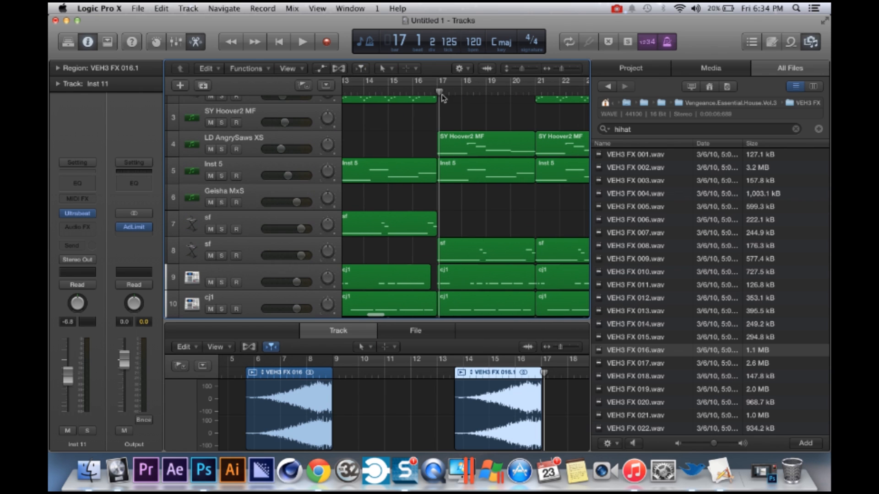
drag(441, 94, 388, 95)
key(space)
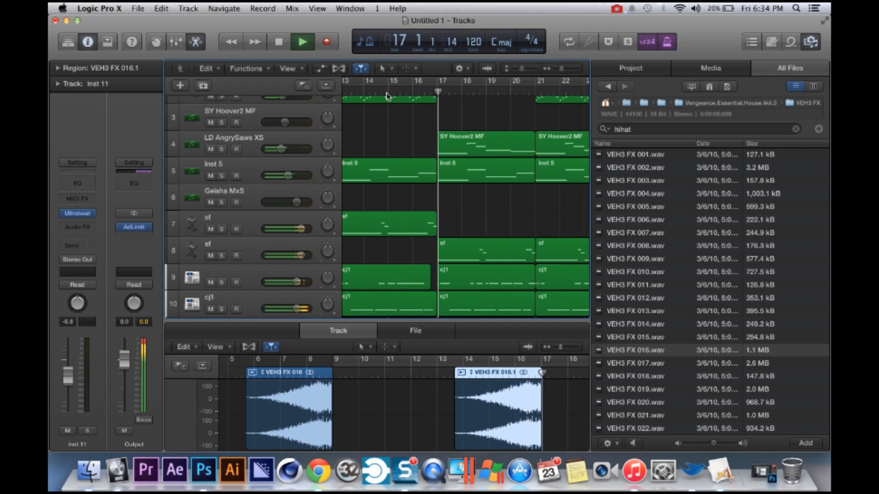
key(space)
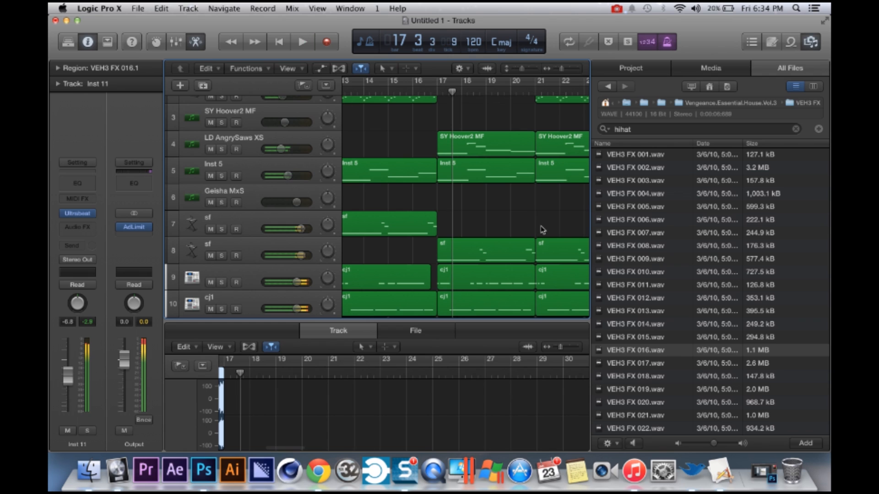
- Search the whole DRUMKITS folder for "crash" samples
scroll(526, 220, down, 5)
click(633, 129)
text(crash)
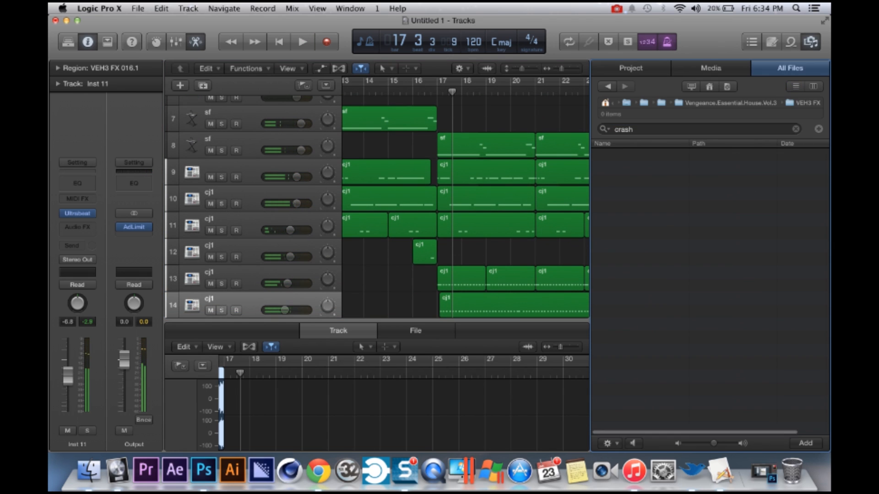
click(660, 102)
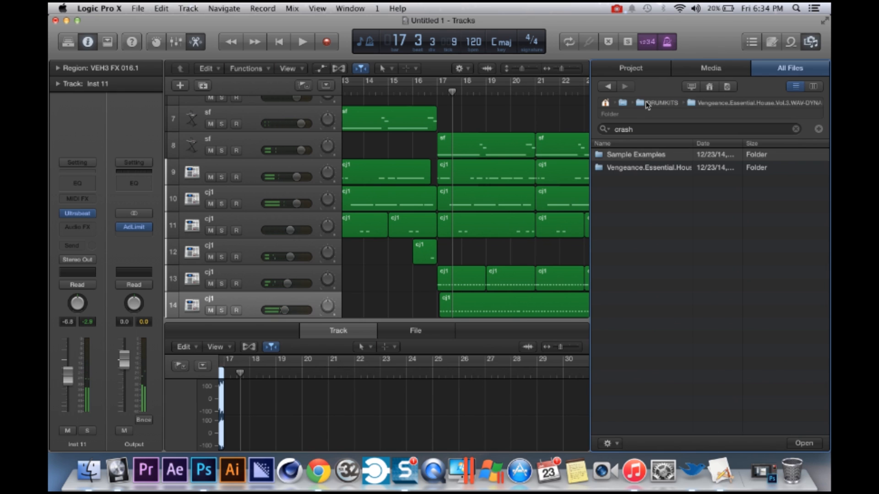
click(645, 102)
click(641, 130)
key(Return)
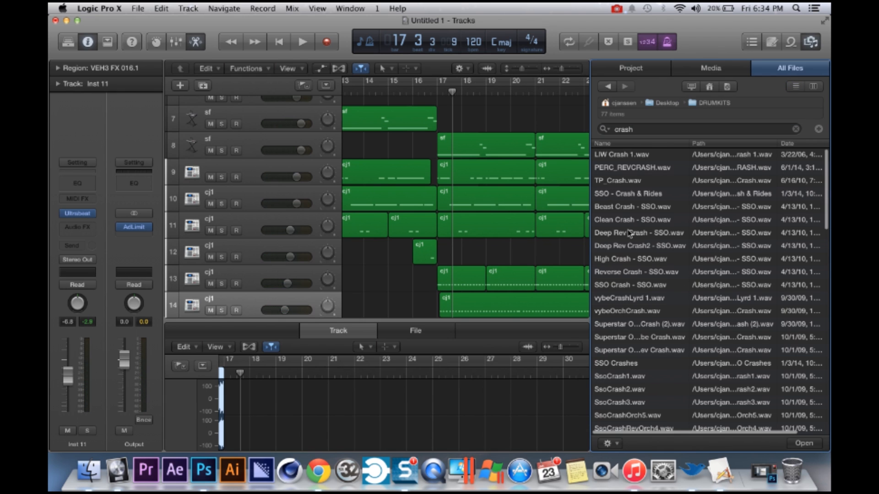
- Audition the crash samples from Clean Crash - SSO.wav down to the second Johnny Crash.wav
click(652, 220)
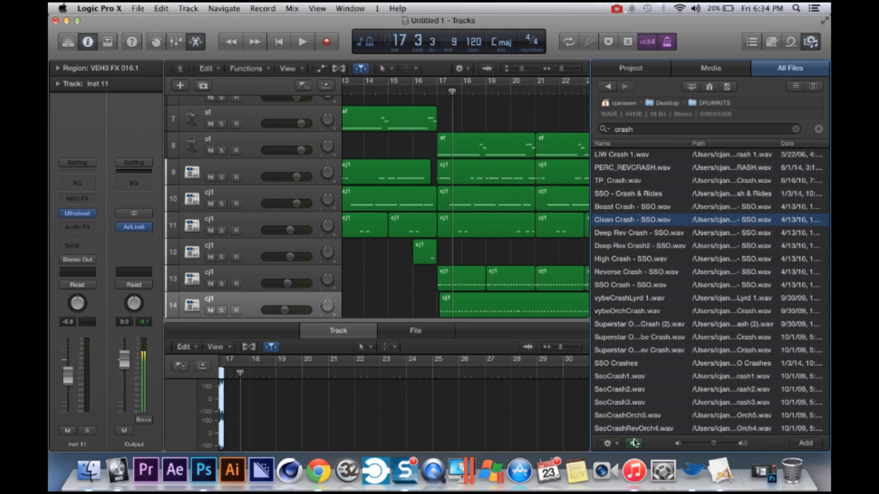
key(Down)
key(Down)
key(Down)
key(Down)
key(Down)
key(Down)
key(Down)
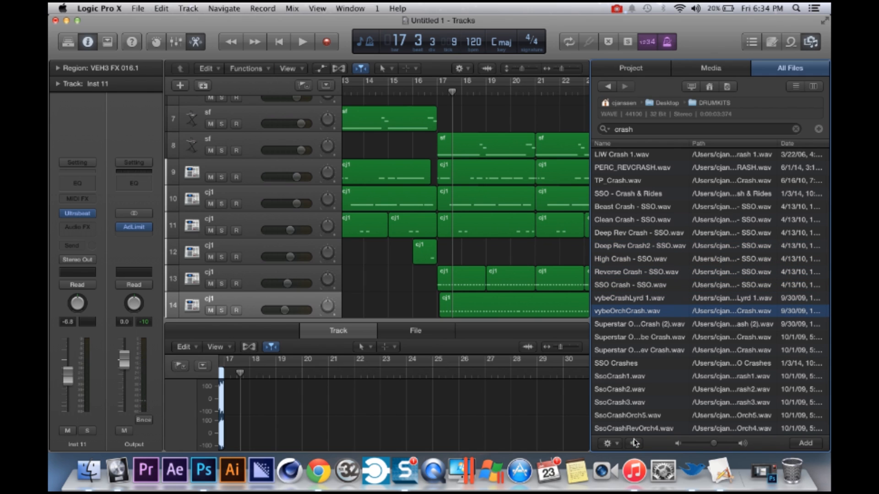
key(Down)
key(Down)
key(Down)
key(Down)
key(Down)
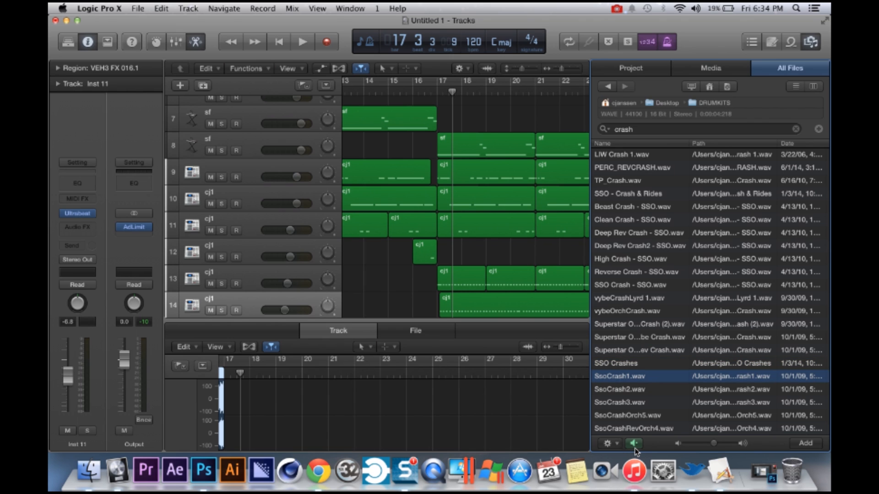
key(Down)
key(Down)
key(Down)
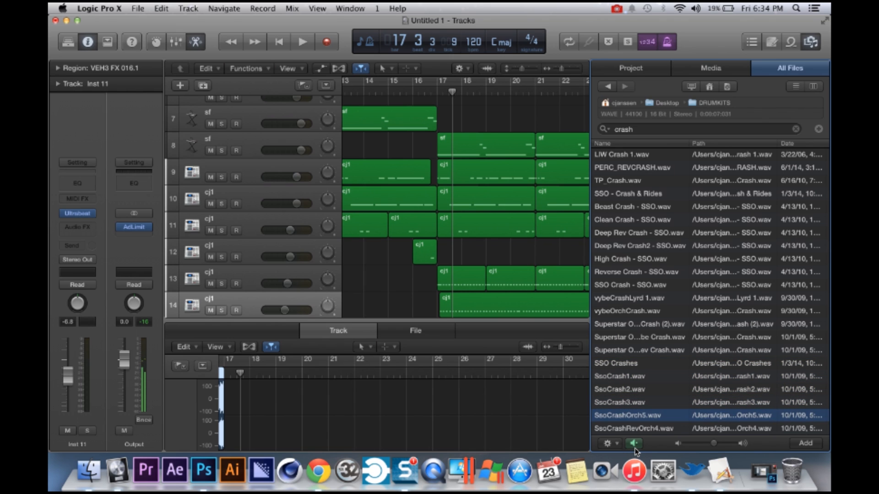
key(Down)
key(Down)
key(Down)
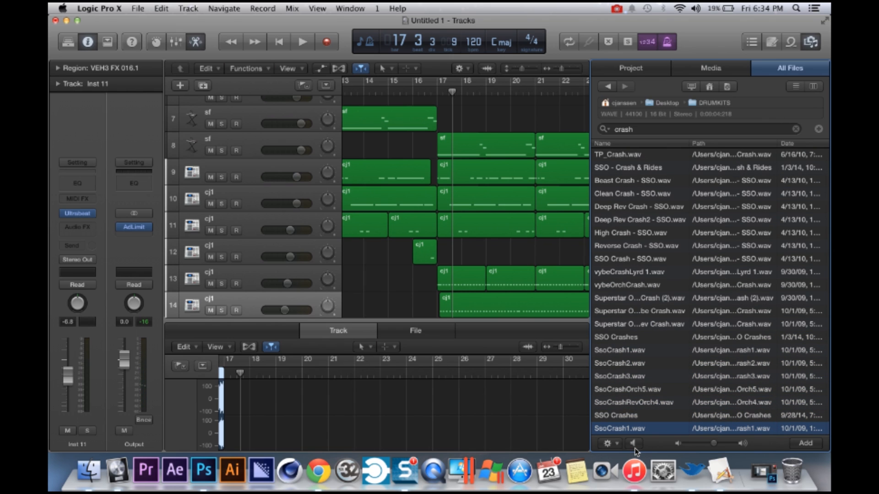
key(Down)
key(Down)
key(Down)
key(Down)
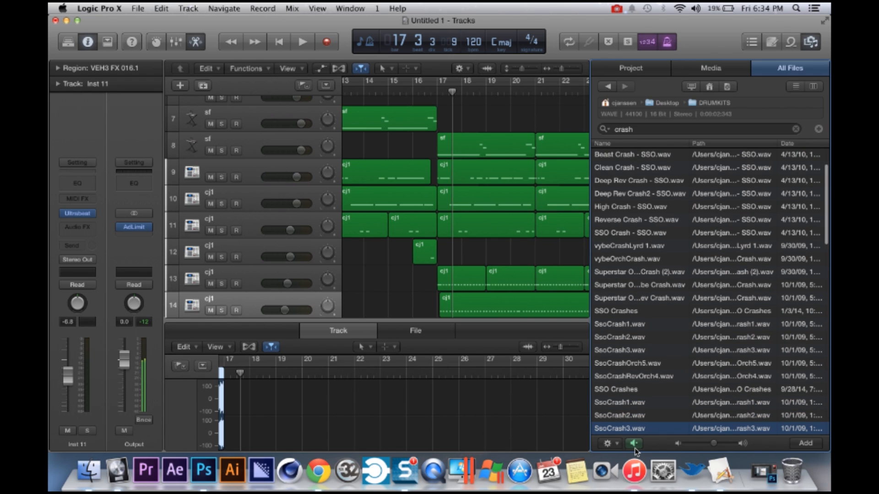
key(Down)
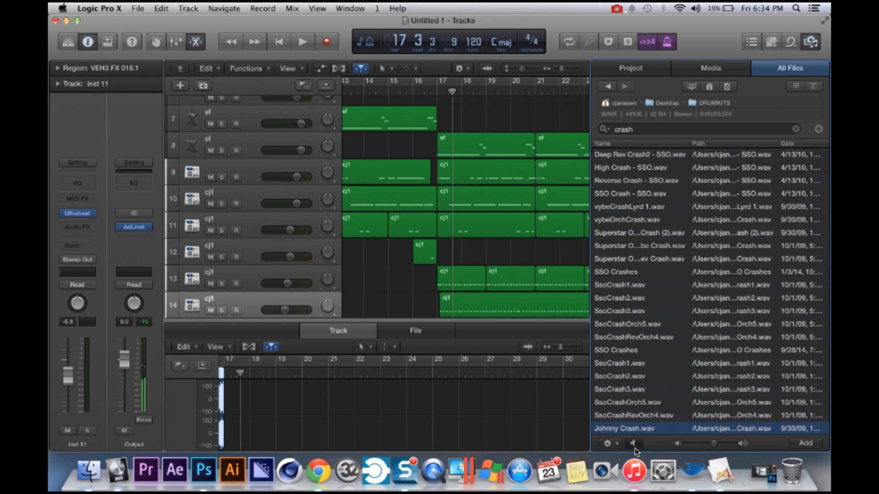
key(Down)
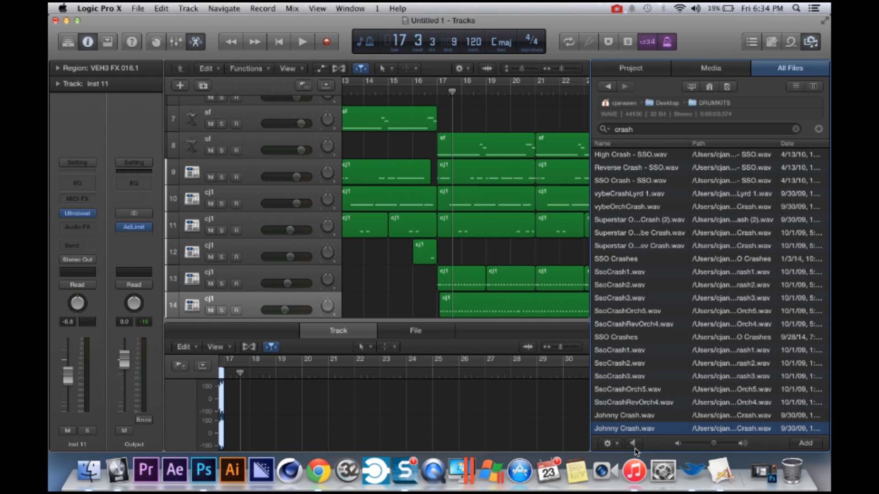
- Return to the DRUMKITS folder, open the inner Vengeance.Essential.House.Vol.3 folder and search it for "crash"
click(701, 103)
scroll(632, 283, down, 10)
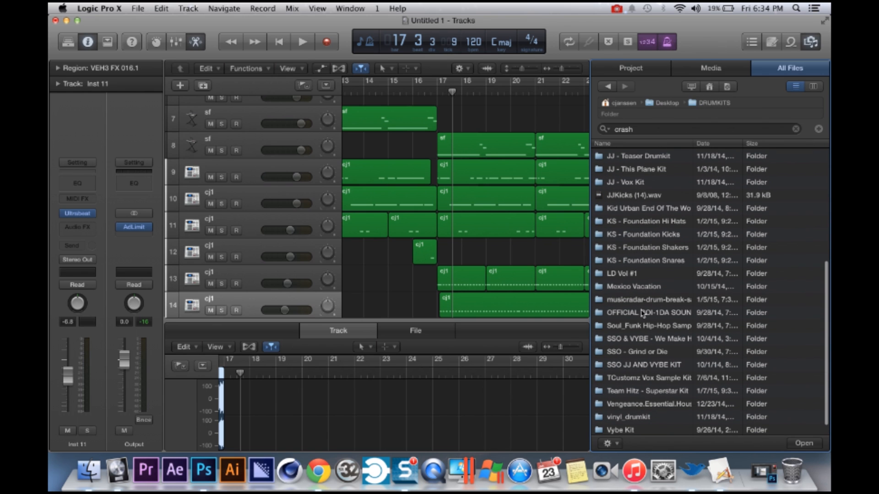
scroll(633, 393, down, 2)
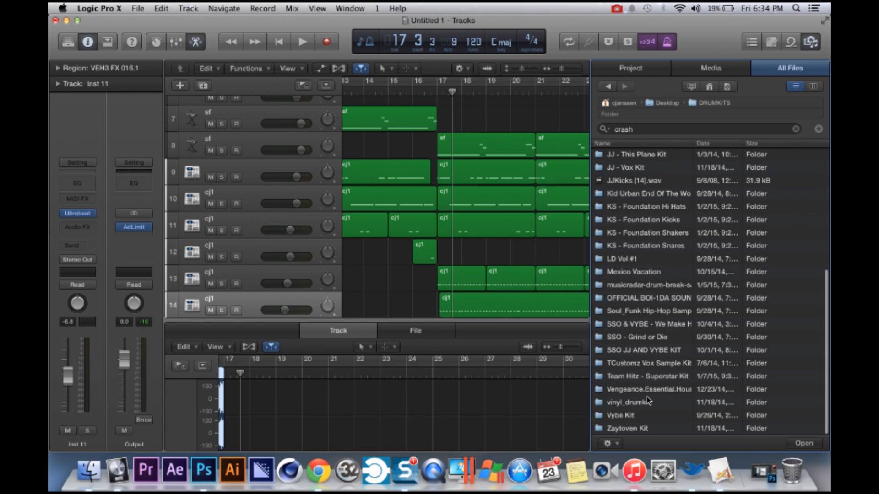
double_click(647, 394)
double_click(647, 167)
click(649, 127)
key(Return)
- Audition the crash samples from VEH3 Crash 01.wav down to VEH3 Crash 10.wav and return to VEH3 Crash 09.wav
click(635, 168)
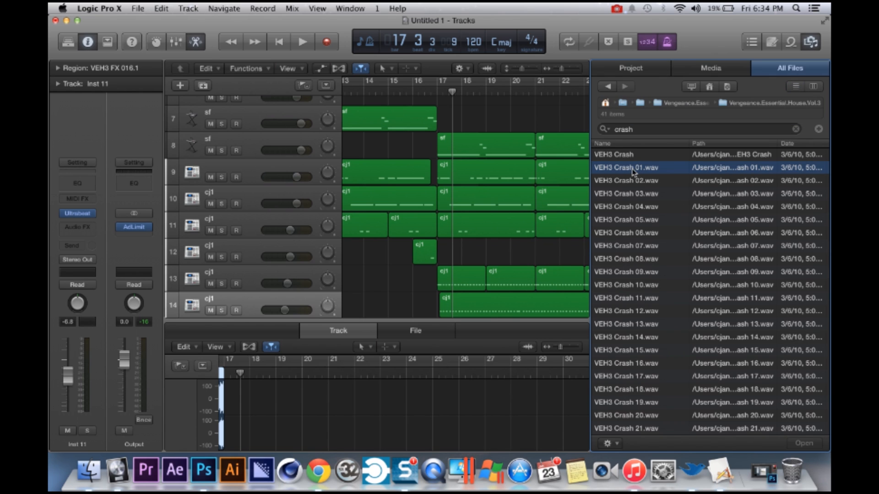
key(Down)
key(Down)
key(Down)
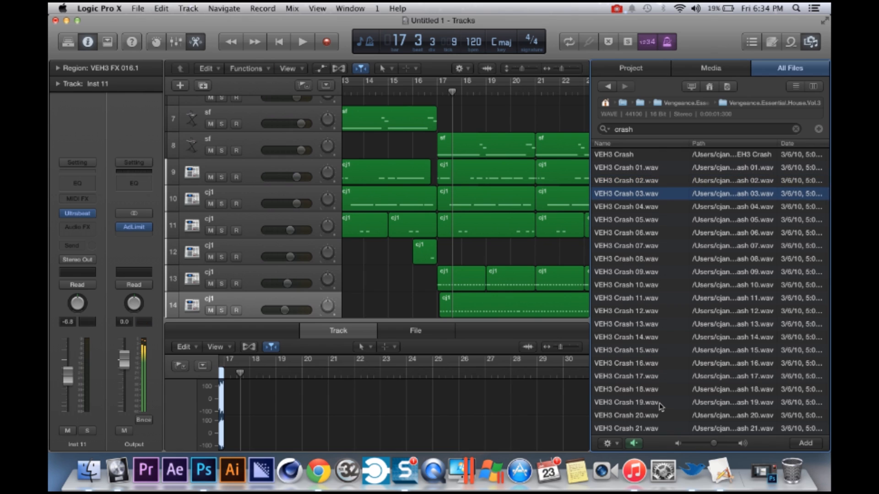
key(Down)
key(Down)
key(Down)
key(Down)
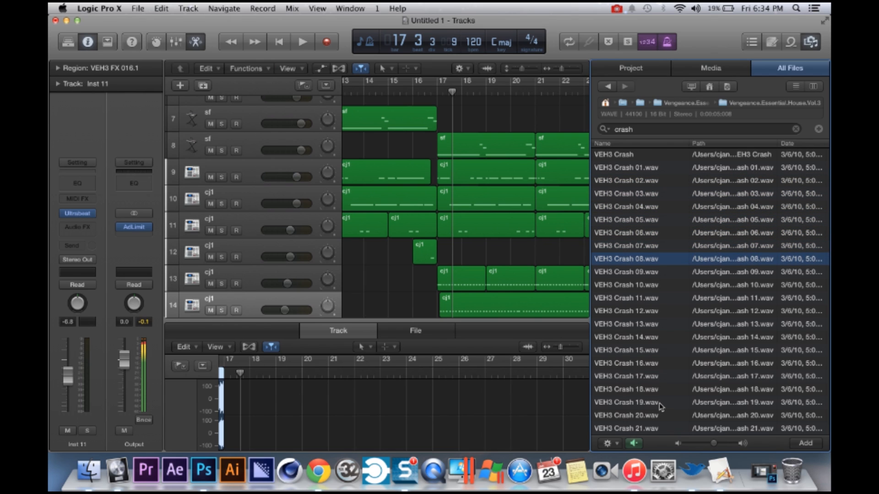
key(Down)
key(Down)
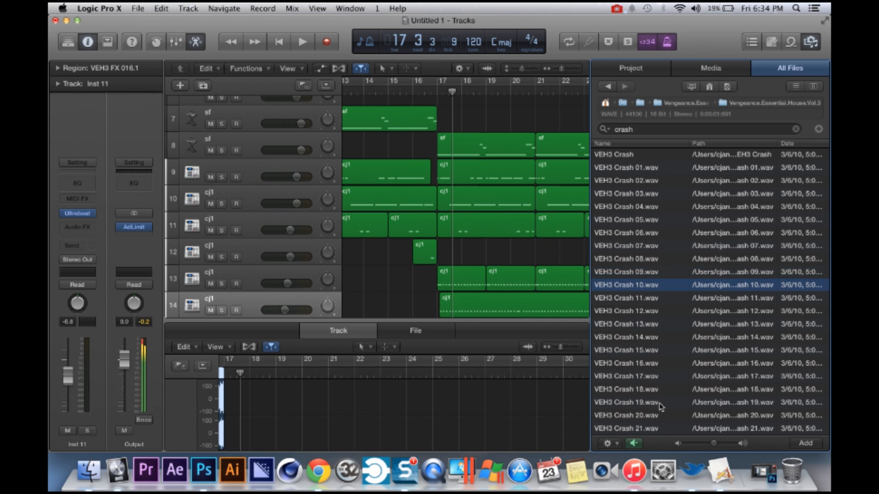
key(Up)
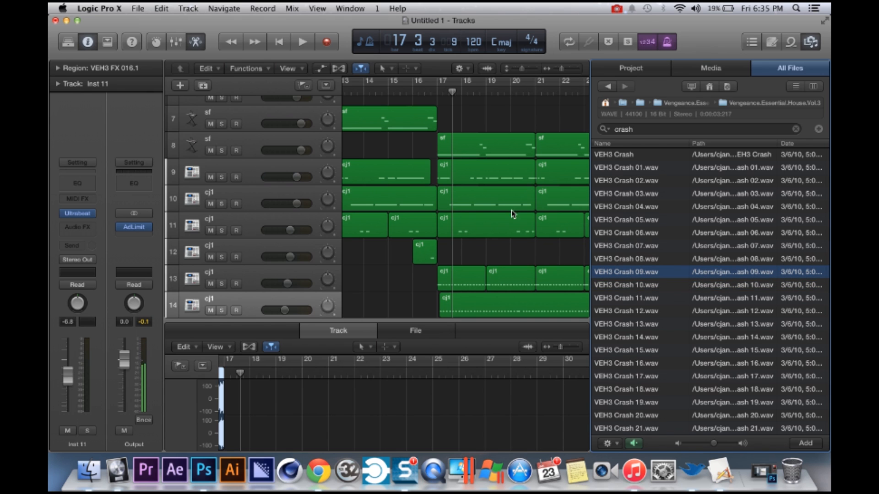
- Place VEH3 Crash 09.wav at bar 17 on the VEH3 FX 016 track and play the transition into bar 17
scroll(506, 241, down, 3)
drag(652, 275, 455, 278)
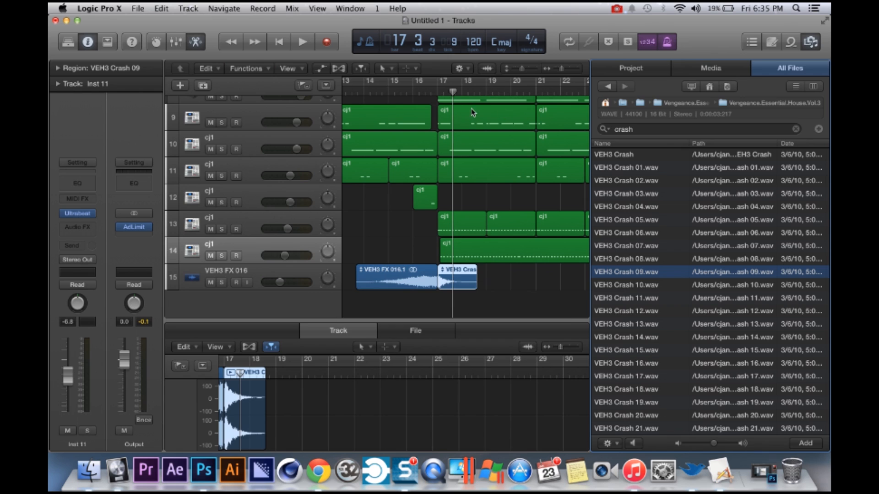
drag(450, 94, 417, 94)
key(space)
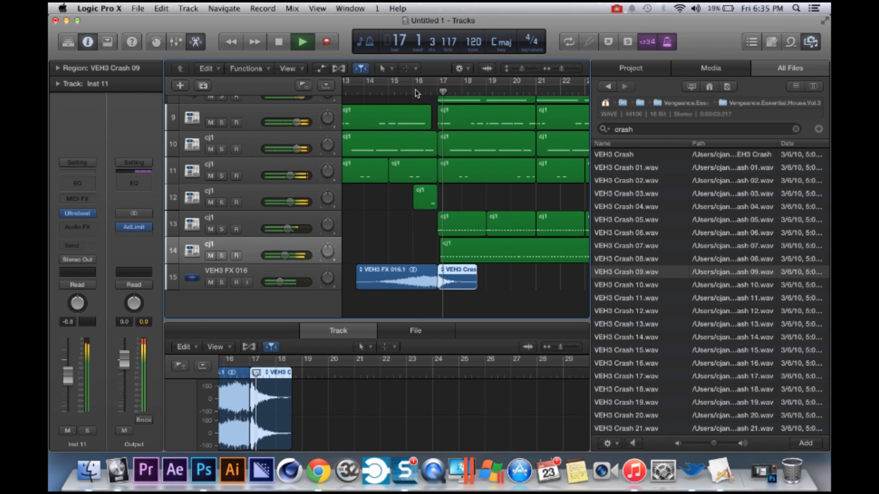
key(space)
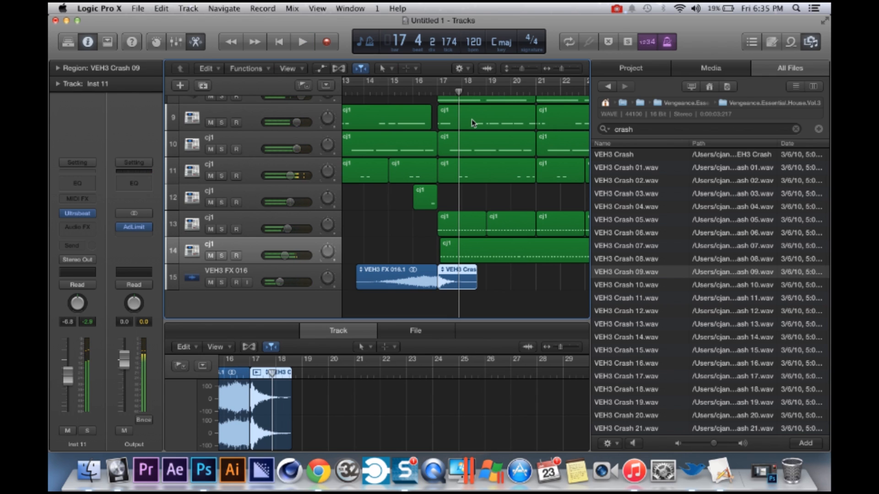
drag(457, 94, 364, 87)
key(space)
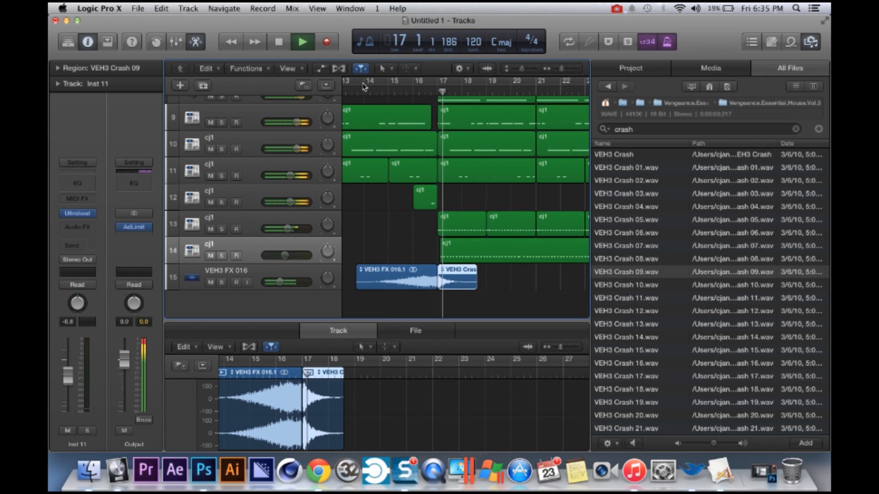
key(space)
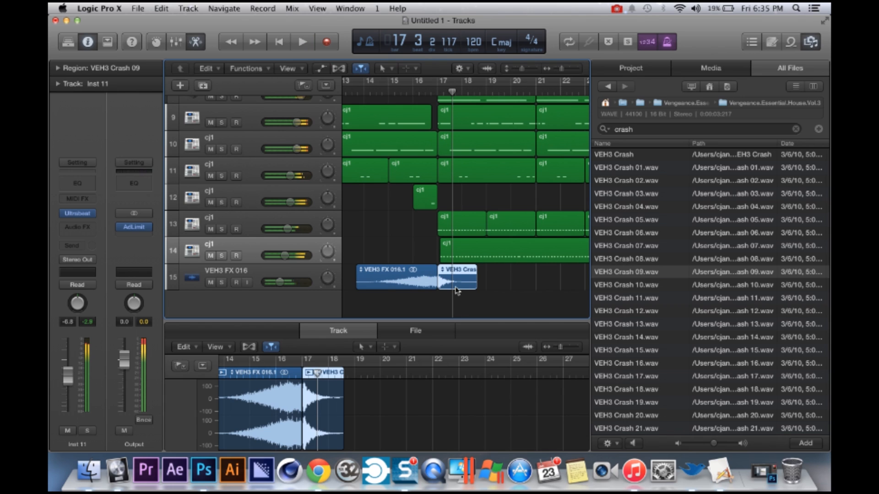
- Duplicate the VEH3 FX 016 track and move the VEH3 Crash 09 region at bar 17 onto the new track
drag(453, 298, 448, 311)
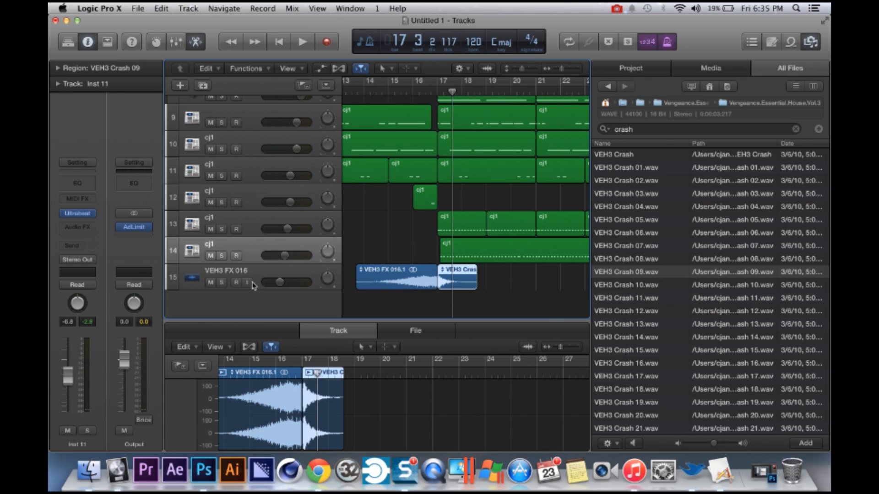
click(260, 279)
key(super+d)
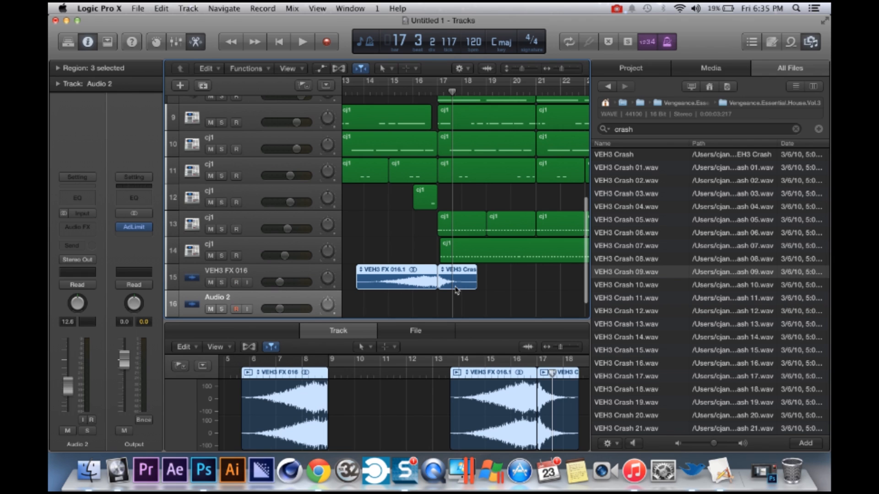
drag(467, 284, 467, 303)
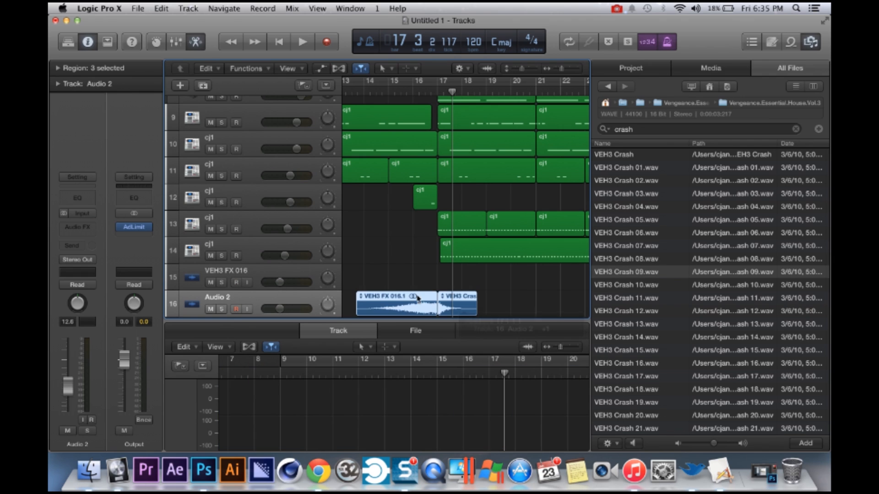
drag(413, 298, 412, 279)
click(449, 303)
- Insert a stereo Delay Designer on the Audio 2 track and load its 1\4 Slow Pan preset
click(232, 298)
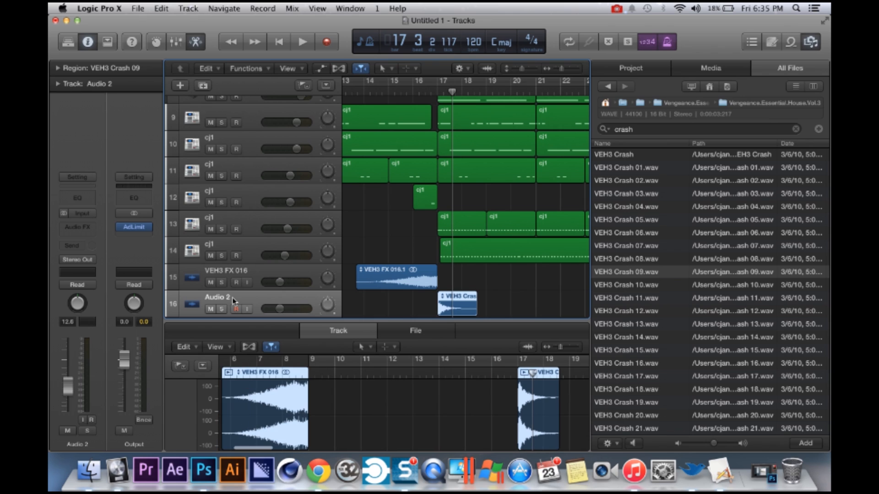
click(93, 226)
mouse_move(117, 323)
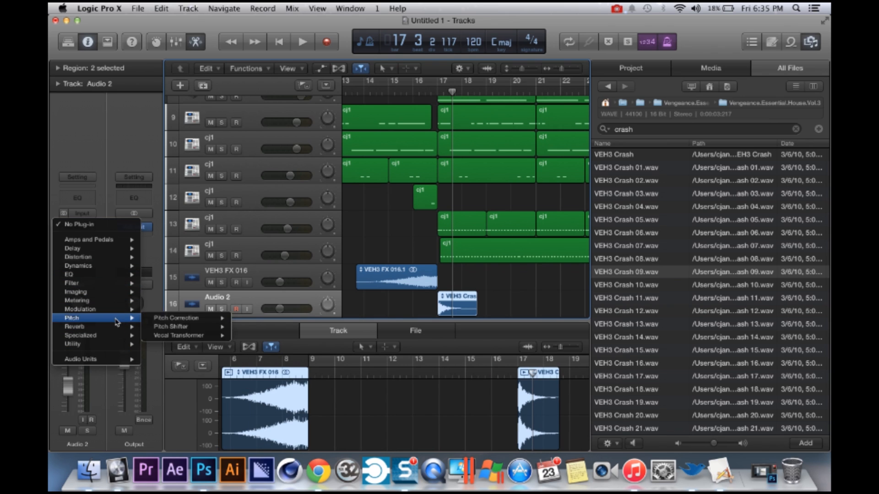
mouse_move(113, 255)
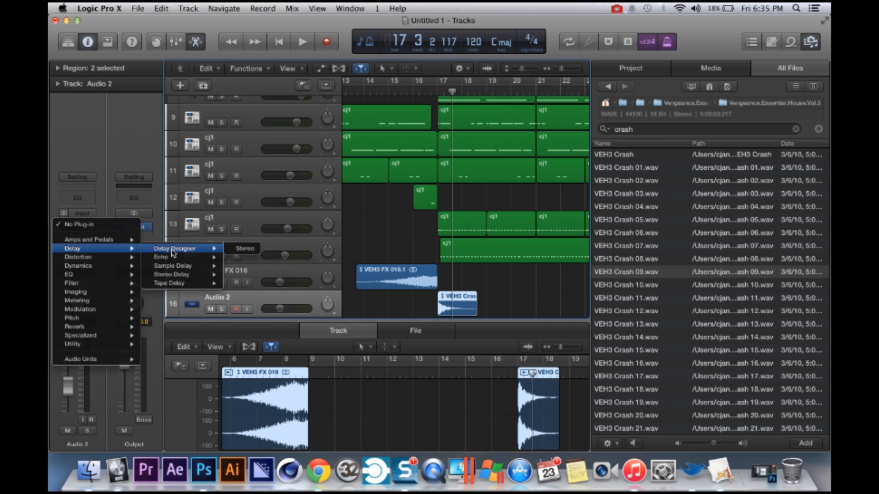
click(227, 251)
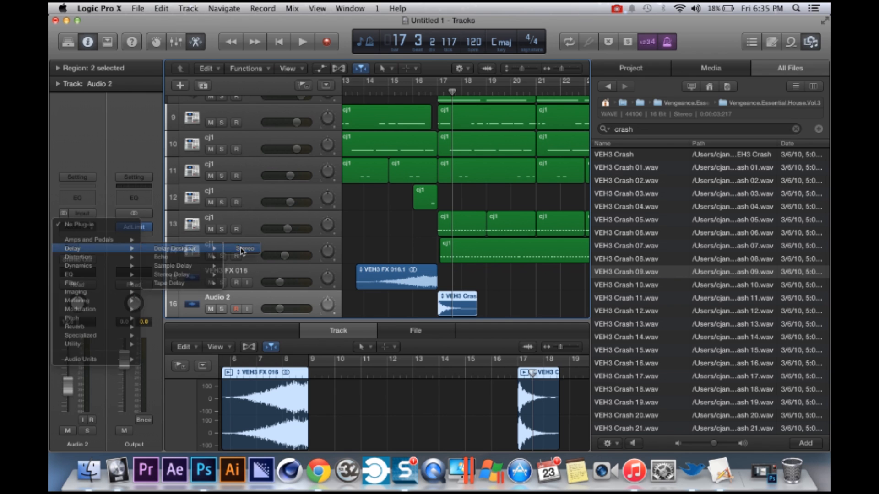
click(205, 70)
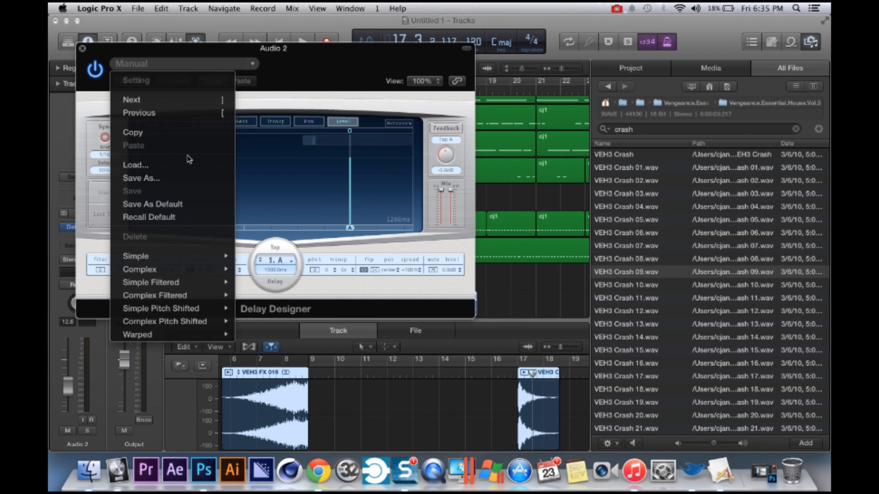
mouse_move(211, 258)
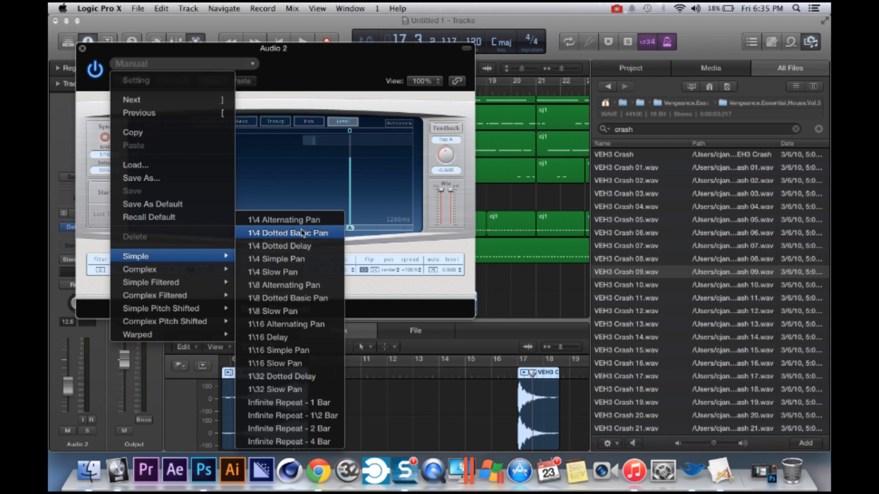
click(295, 285)
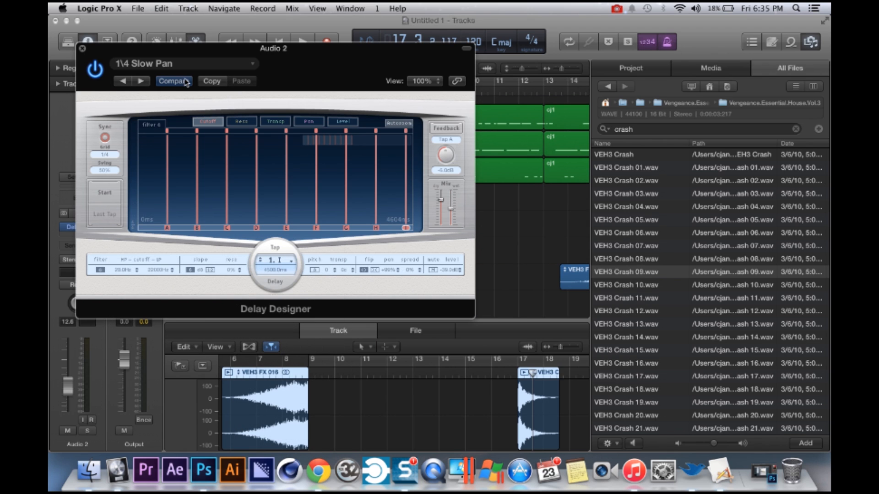
click(82, 48)
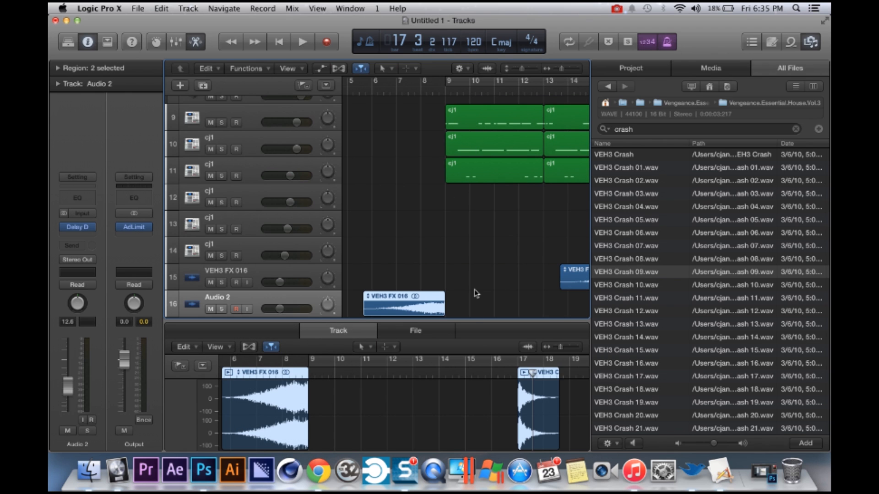
- Play from about bar 16 to hear the delayed crash at bar 17
scroll(474, 290, right, 3)
scroll(474, 290, down, 2)
scroll(474, 290, right, 3)
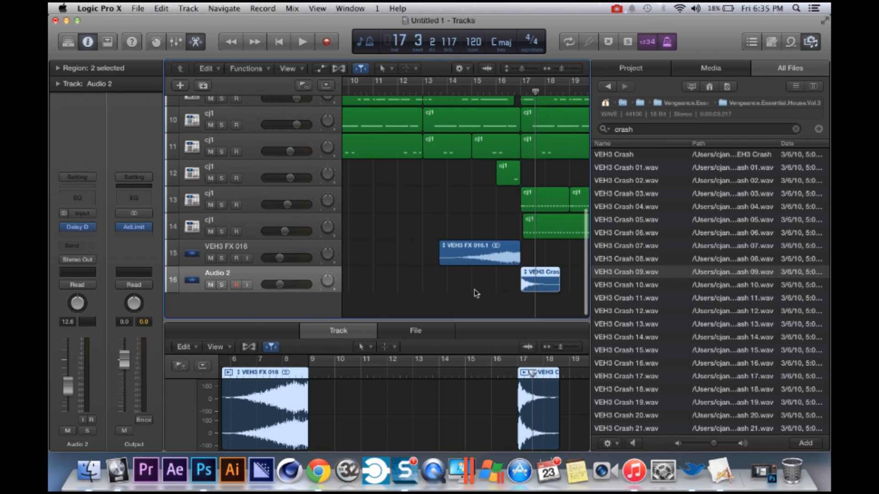
click(504, 93)
key(space)
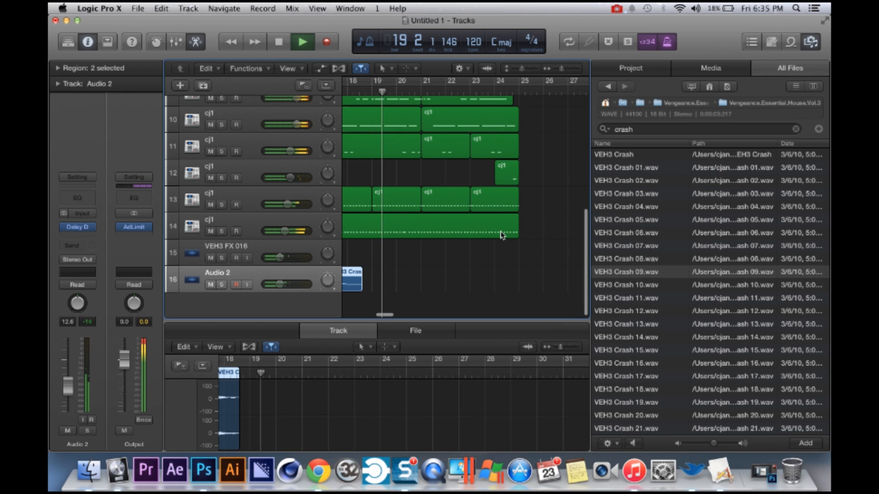
- Copy the riser and crash regions around bar 17 to the transition at bar 25 and stop playback
key(super+Left)
key(super+Left)
key(super+Left)
scroll(495, 235, up, 3)
scroll(495, 236, left, 3)
scroll(495, 235, down, 2)
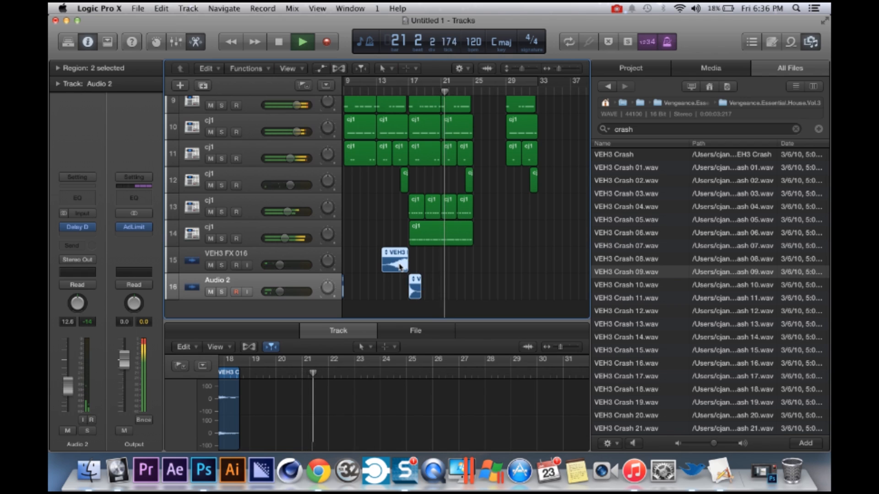
click(400, 267)
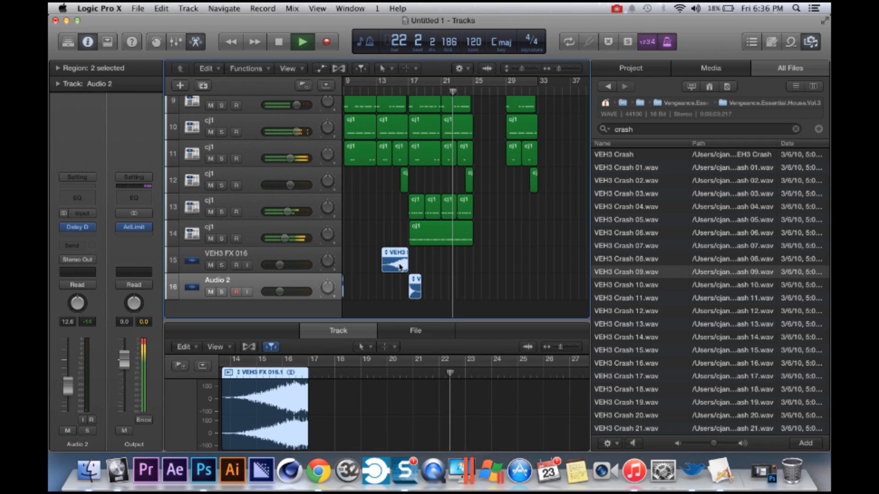
key(super+v)
key(space)
- Position the copied riser on the VEH3 FX 016 track to lead up to bar 25
key(super+Right)
key(super+Right)
key(super+Right)
key(super+Right)
key(super+Right)
mouse_move(491, 264)
mouse_down()
mouse_move(476, 263)
mouse_move(496, 263)
mouse_up()
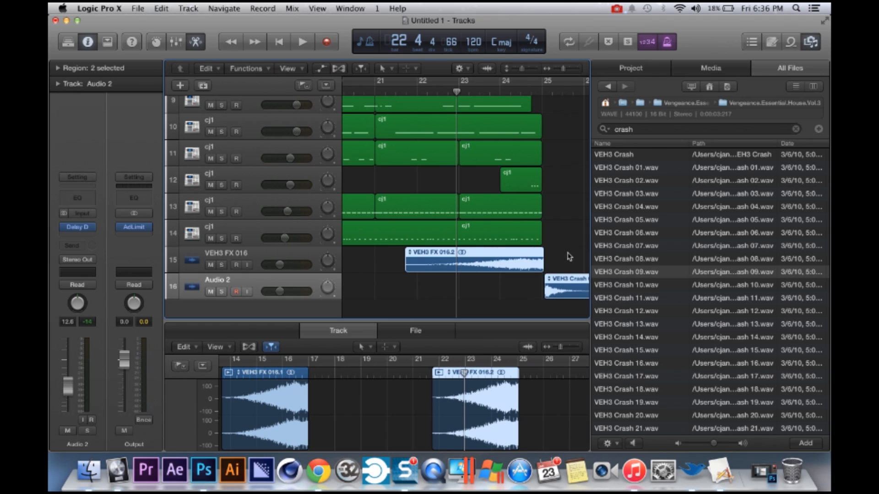
- Align the start of the copied crash on the Audio 2 track exactly with bar 25
mouse_move(562, 283)
mouse_down()
mouse_move(545, 293)
mouse_move(558, 294)
mouse_up()
key(super+Right)
key(super+Right)
key(super+Right)
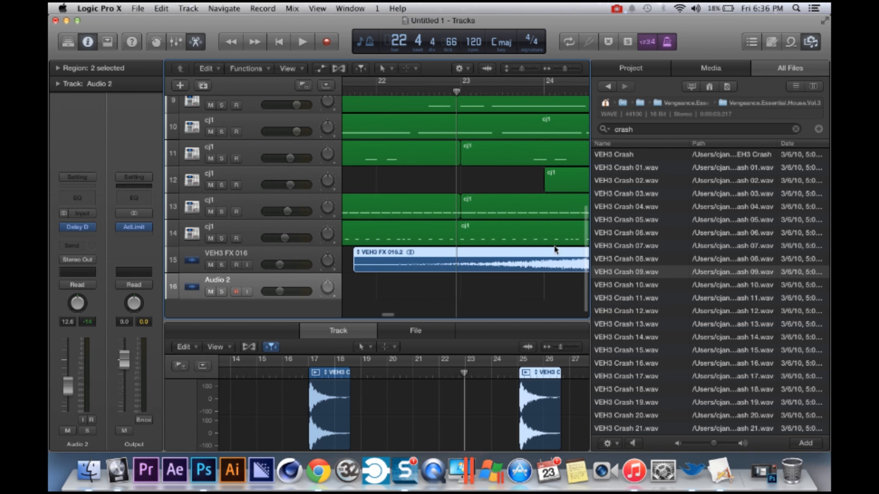
scroll(555, 250, right, 6)
scroll(556, 250, left, 3)
drag(493, 292, 488, 292)
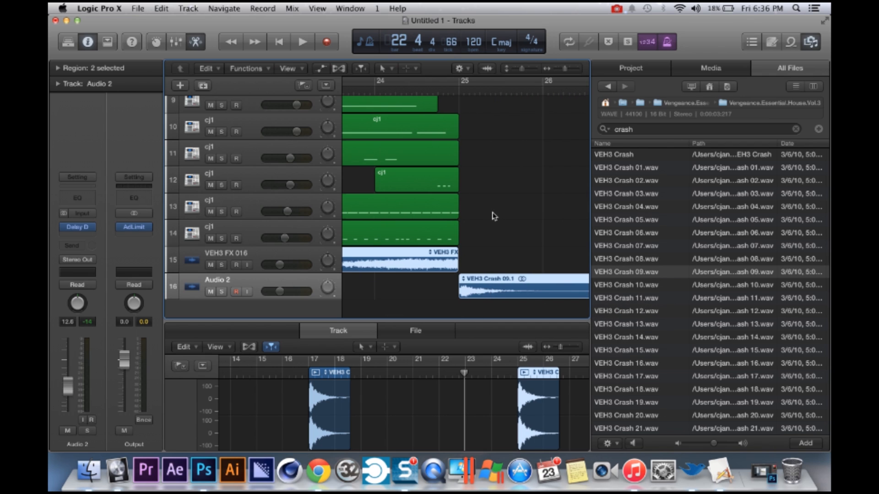
- Play from about bar 23 through the transition at bar 25 and on to bar 29 while viewing the wider arrangement
key(space)
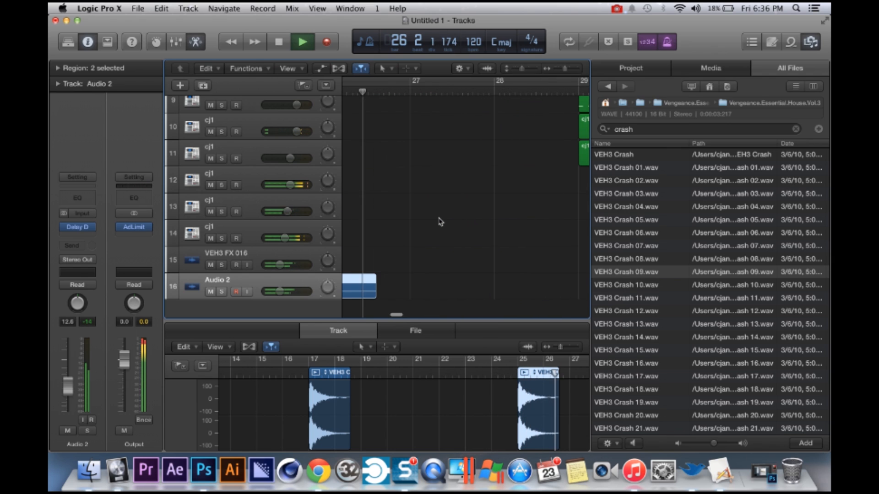
key(super+Left)
key(super+Left)
key(super+Left)
key(super+Left)
key(super+Left)
scroll(440, 222, up, 3)
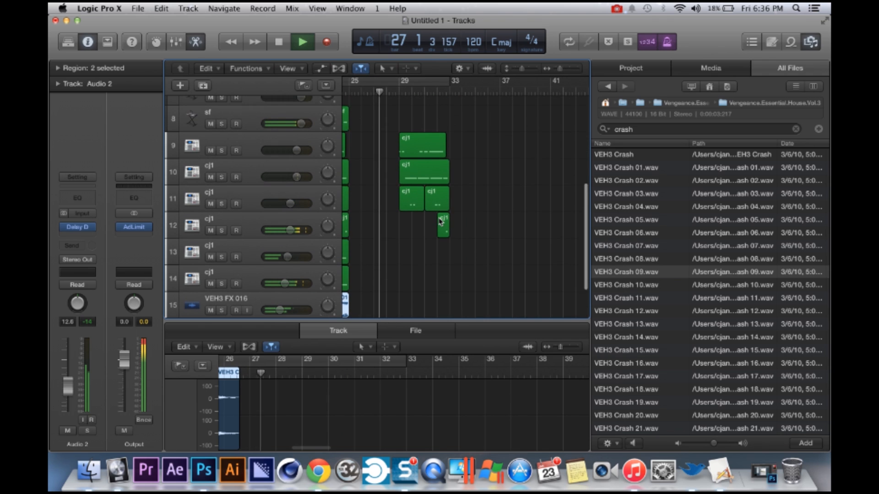
scroll(440, 222, left, 10)
scroll(440, 222, up, 3)
key(super+Left)
key(super+Left)
key(super+Left)
key(super+Left)
key(super+Left)
key(super+Right)
key(super+Right)
key(super+Right)
key(super+Right)
key(super+Right)
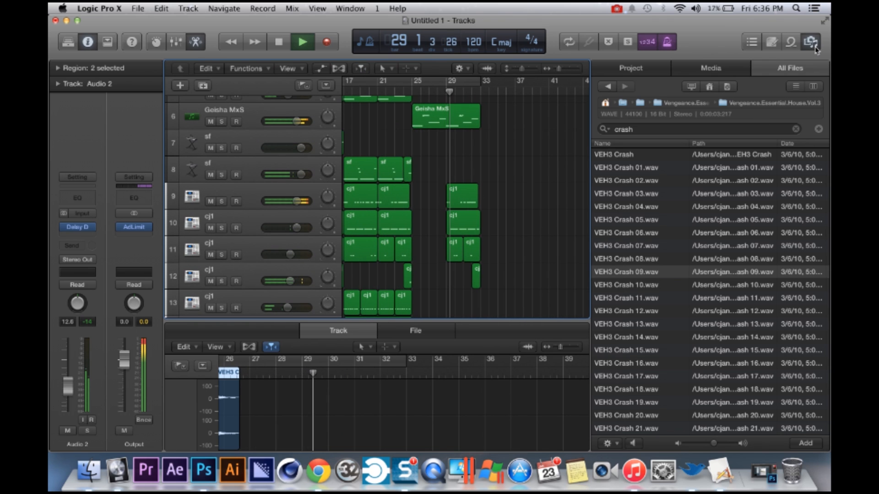
- Hide the file browser and turn on the playback cycle over bars 9 to 33
key(f)
scroll(569, 166, left, 5)
scroll(569, 168, up, 1)
scroll(570, 168, up, 4)
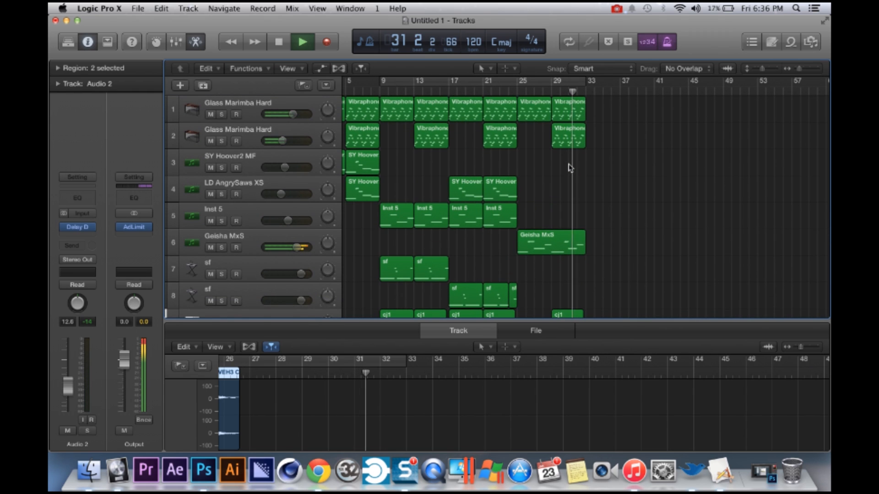
scroll(570, 168, down, 1)
click(413, 82)
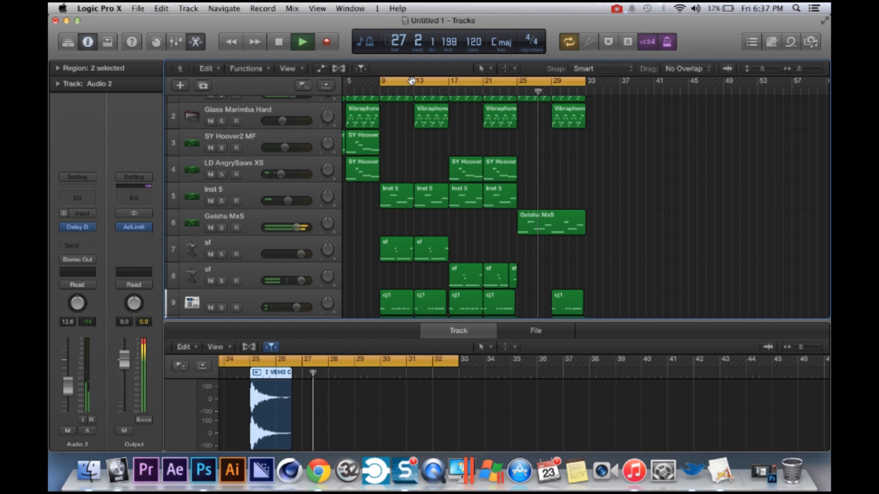
- Turn off the count-in and the metronome click, and stop playback after the cycle restarts at bar 9
click(647, 42)
click(667, 41)
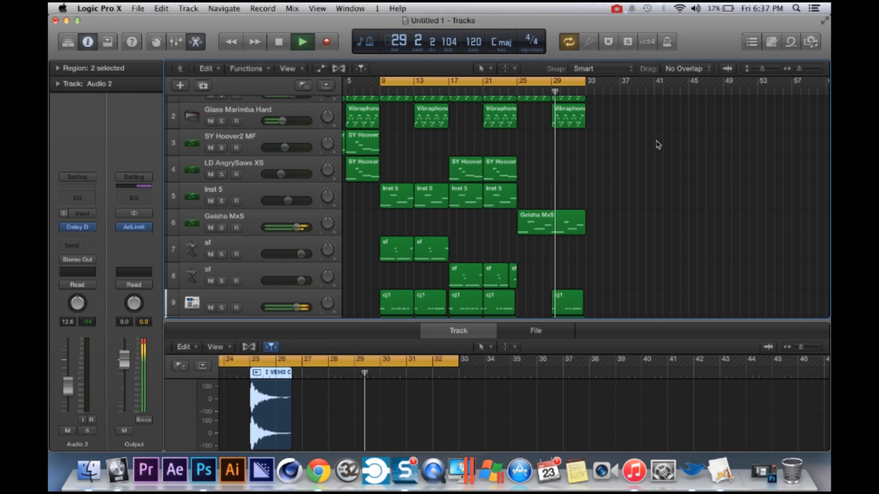
scroll(657, 144, down, 3)
scroll(657, 145, down, 2)
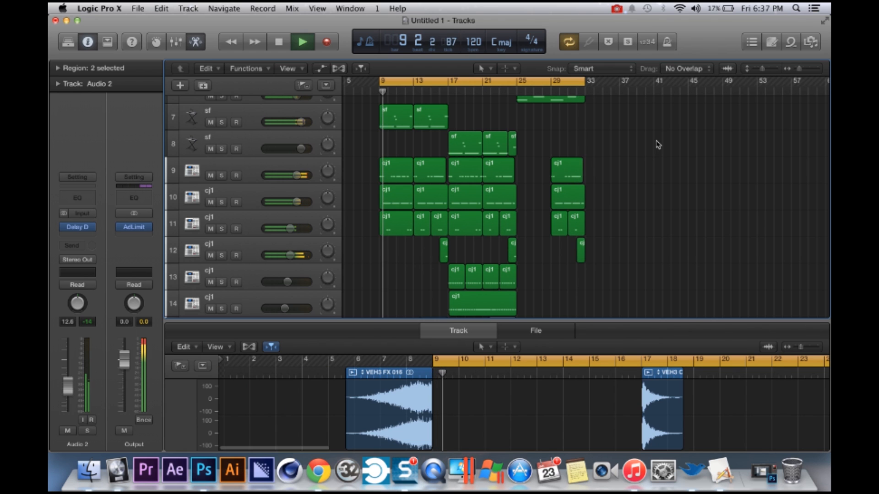
key(space)
scroll(646, 167, down, 3)
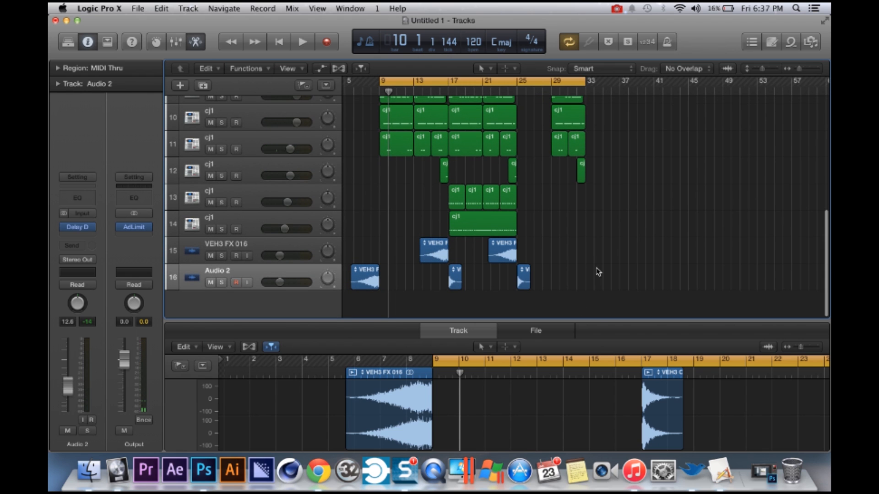
scroll(598, 272, up, 5)
scroll(598, 272, up, 3)
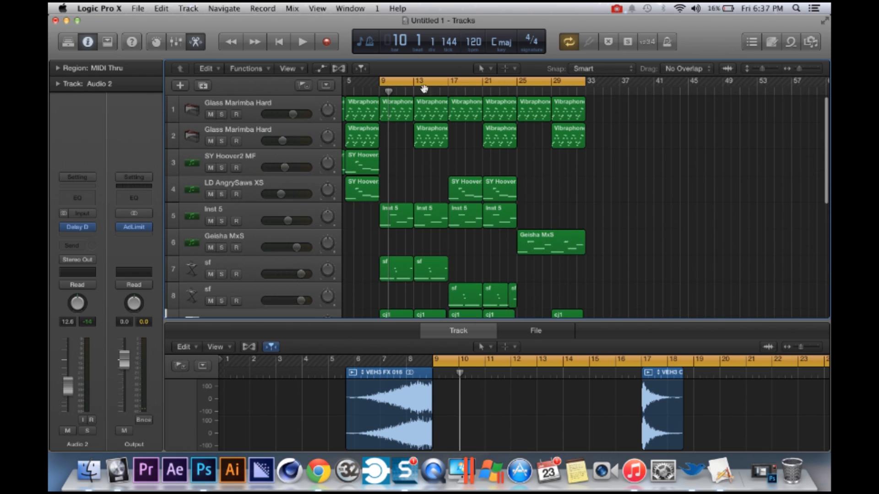